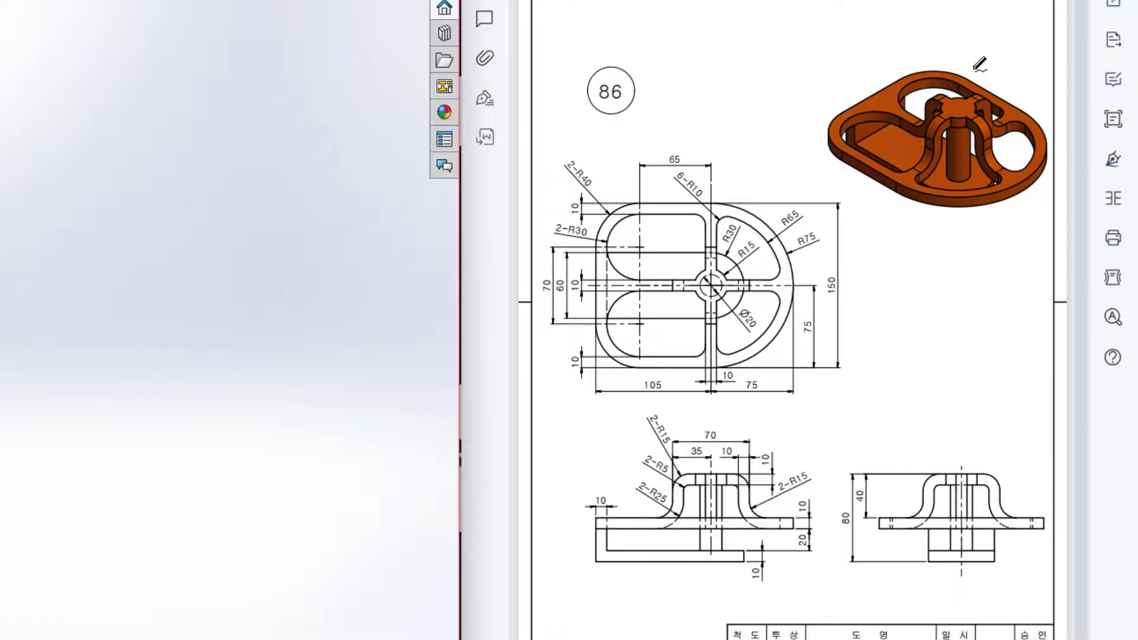
# - Pen-mark the views and the 105 and 70 dimensions on drawing 86, then clear the marks
pyautogui.moveTo(973, 66)
pyautogui.mouseDown()
pyautogui.moveTo(932, 51)
pyautogui.moveTo(865, 96)
pyautogui.moveTo(892, 174)
pyautogui.moveTo(1010, 138)
pyautogui.moveTo(945, 59)
pyautogui.mouseUp()
pyautogui.moveTo(683, 193)
pyautogui.mouseDown()
pyautogui.moveTo(853, 290)
pyautogui.moveTo(724, 227)
pyautogui.mouseUp()
pyautogui.moveTo(744, 436)
pyautogui.mouseDown()
pyautogui.moveTo(659, 455)
pyautogui.moveTo(634, 540)
pyautogui.moveTo(743, 553)
pyautogui.moveTo(762, 474)
pyautogui.moveTo(691, 447)
pyautogui.mouseUp()
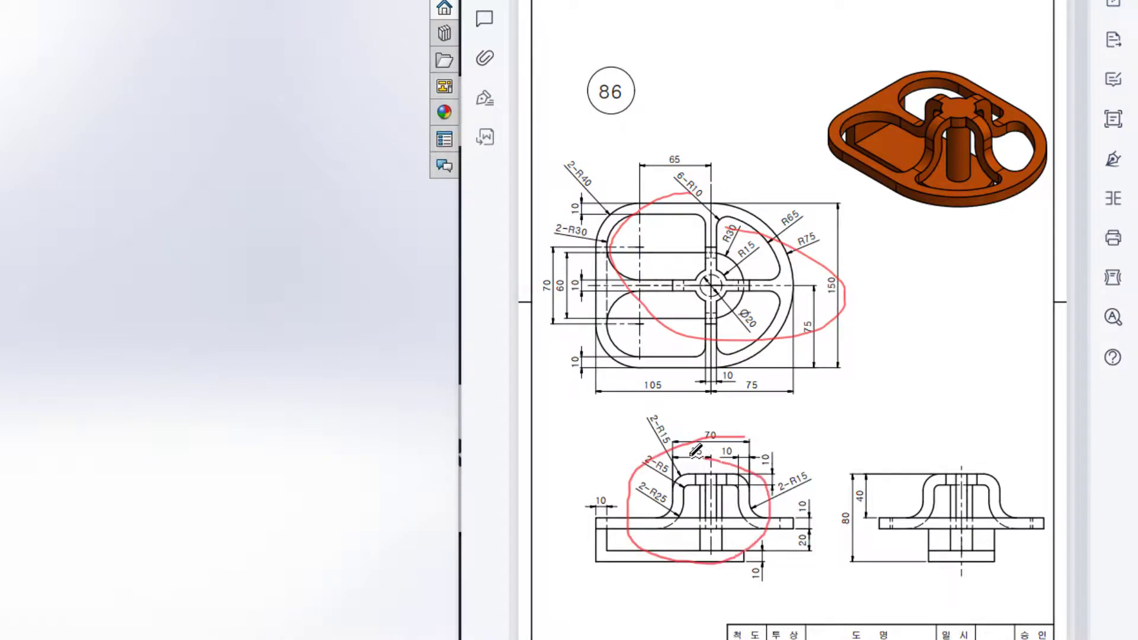
pyautogui.moveTo(916, 468)
pyautogui.mouseDown()
pyautogui.moveTo(982, 484)
pyautogui.moveTo(915, 465)
pyautogui.mouseUp()
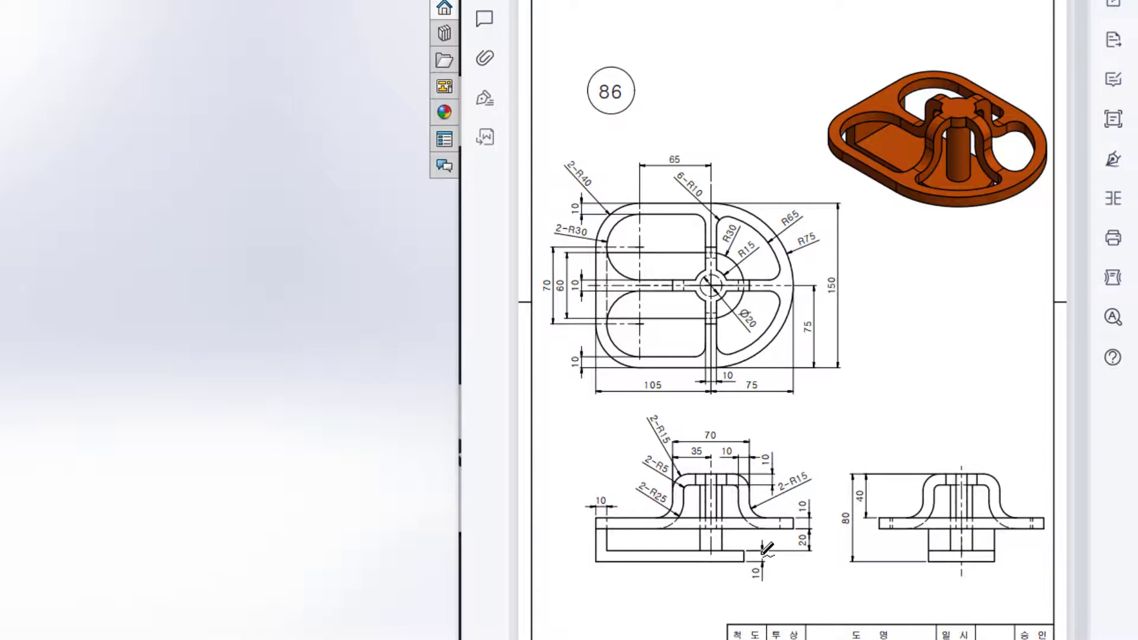
pyautogui.moveTo(756, 552)
pyautogui.mouseDown()
pyautogui.moveTo(592, 550)
pyautogui.moveTo(593, 564)
pyautogui.moveTo(753, 551)
pyautogui.mouseUp()
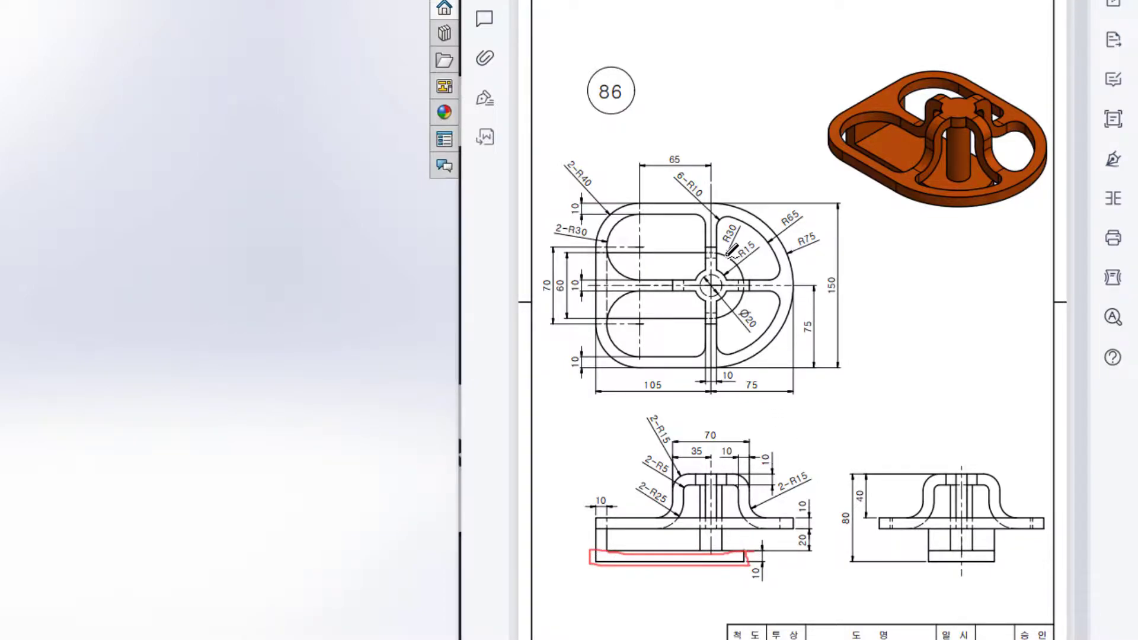
pyautogui.moveTo(725, 257)
pyautogui.mouseDown()
pyautogui.moveTo(605, 250)
pyautogui.moveTo(590, 318)
pyautogui.moveTo(715, 317)
pyautogui.moveTo(715, 251)
pyautogui.moveTo(740, 254)
pyautogui.moveTo(752, 279)
pyautogui.moveTo(712, 309)
pyautogui.mouseUp()
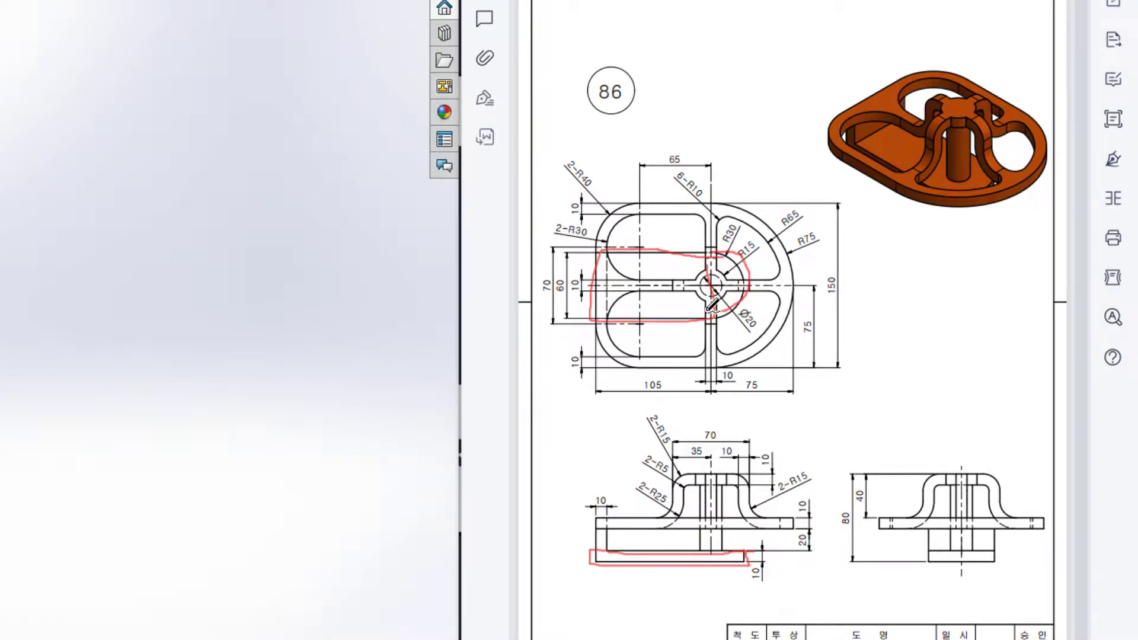
pyautogui.hotkey('ctrl', 'z')
pyautogui.hotkey('ctrl', 'z')
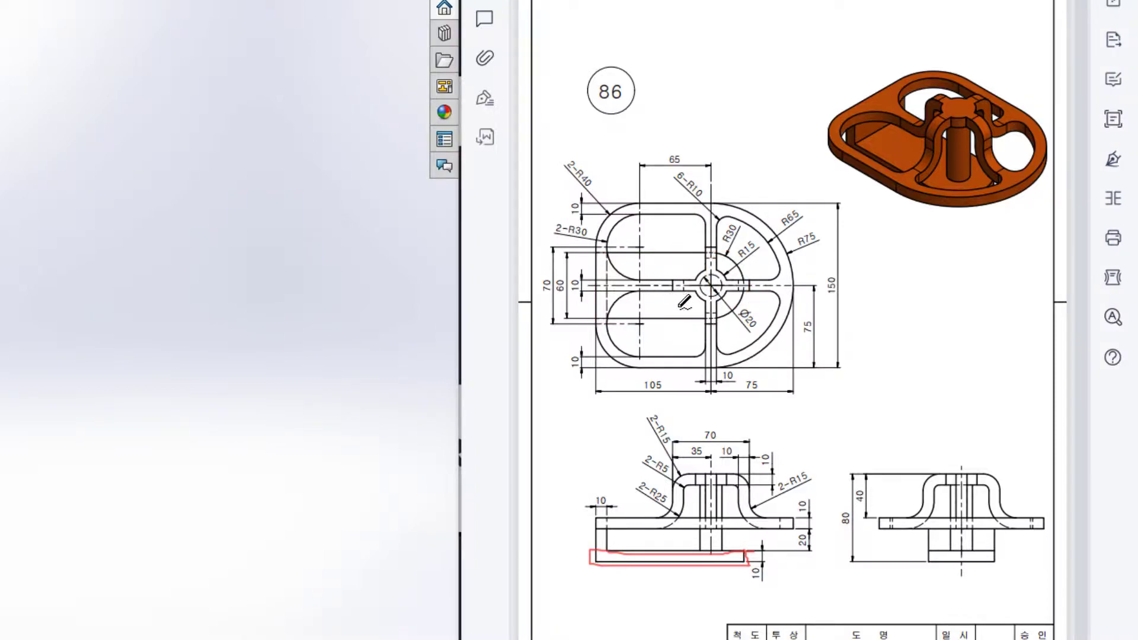
pyautogui.moveTo(654, 368)
pyautogui.mouseDown()
pyautogui.moveTo(629, 390)
pyautogui.moveTo(675, 402)
pyautogui.moveTo(655, 373)
pyautogui.mouseUp()
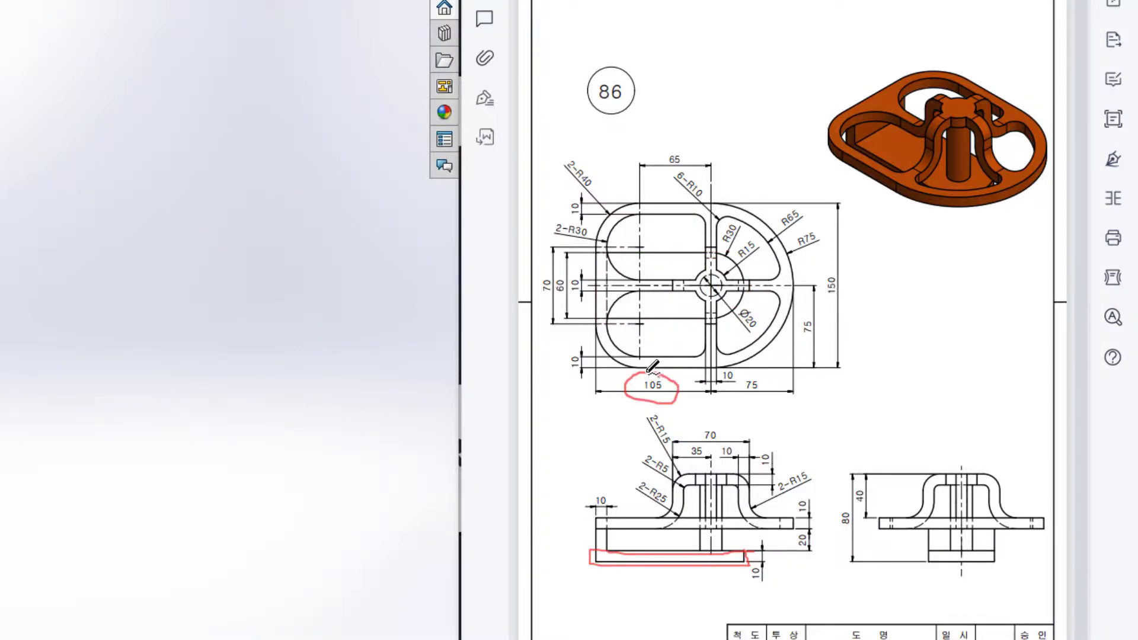
pyautogui.moveTo(541, 281)
pyautogui.mouseDown()
pyautogui.moveTo(544, 299)
pyautogui.moveTo(555, 274)
pyautogui.mouseUp()
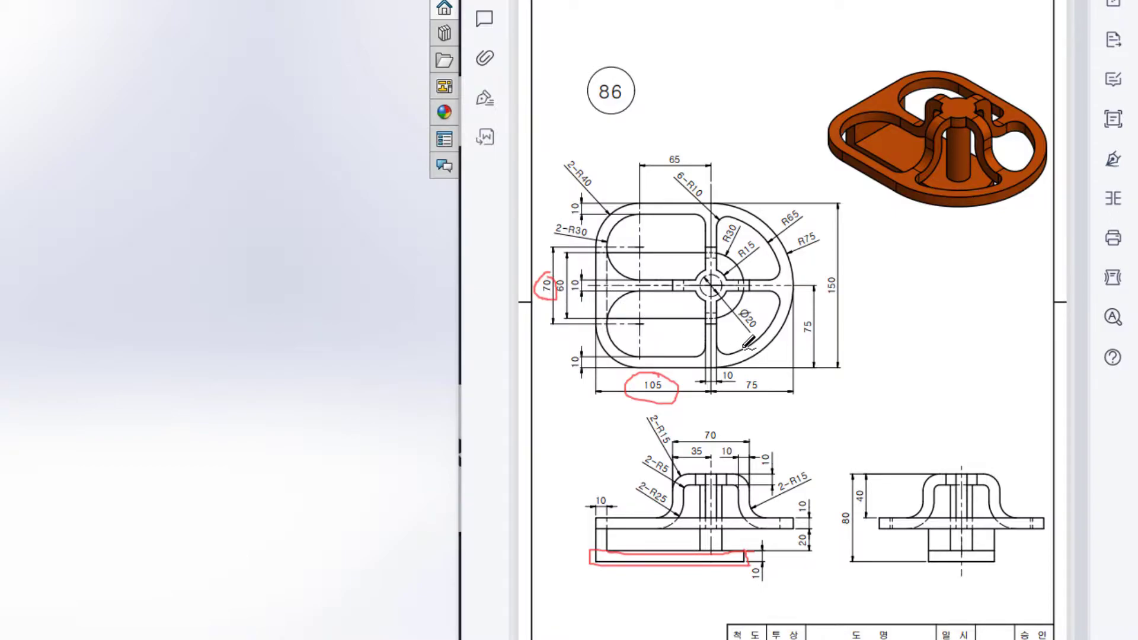
pyautogui.hotkey('ctrl', 'z')
pyautogui.hotkey('ctrl', 'z')
pyautogui.hotkey('ctrl', 'z')
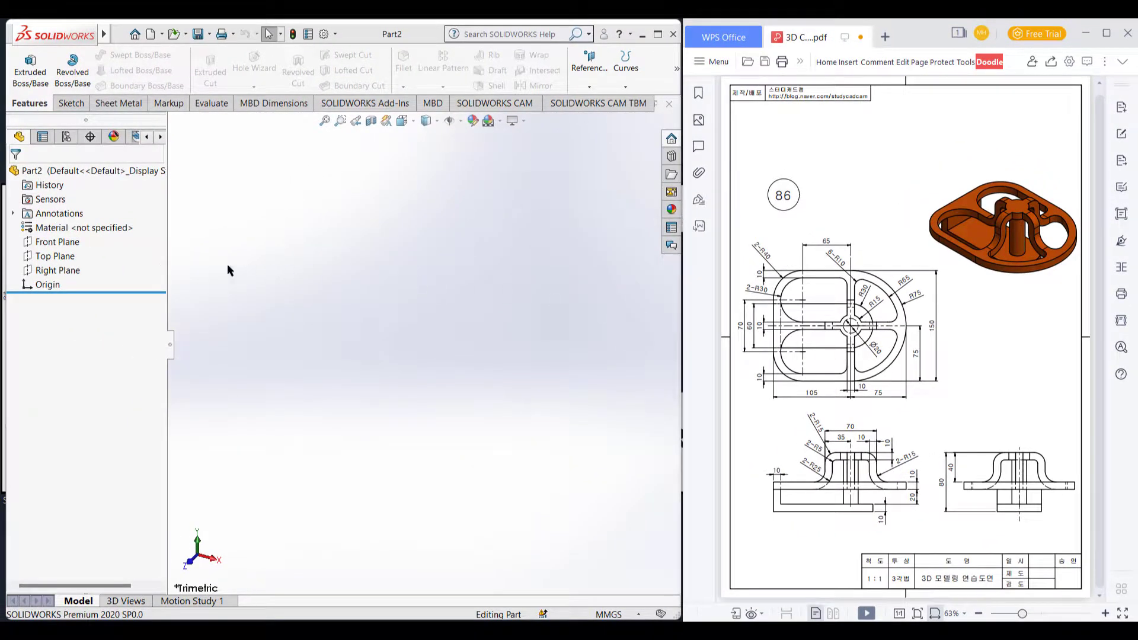
# - Open a new sketch on the Top Plane
pyautogui.click(55, 256)
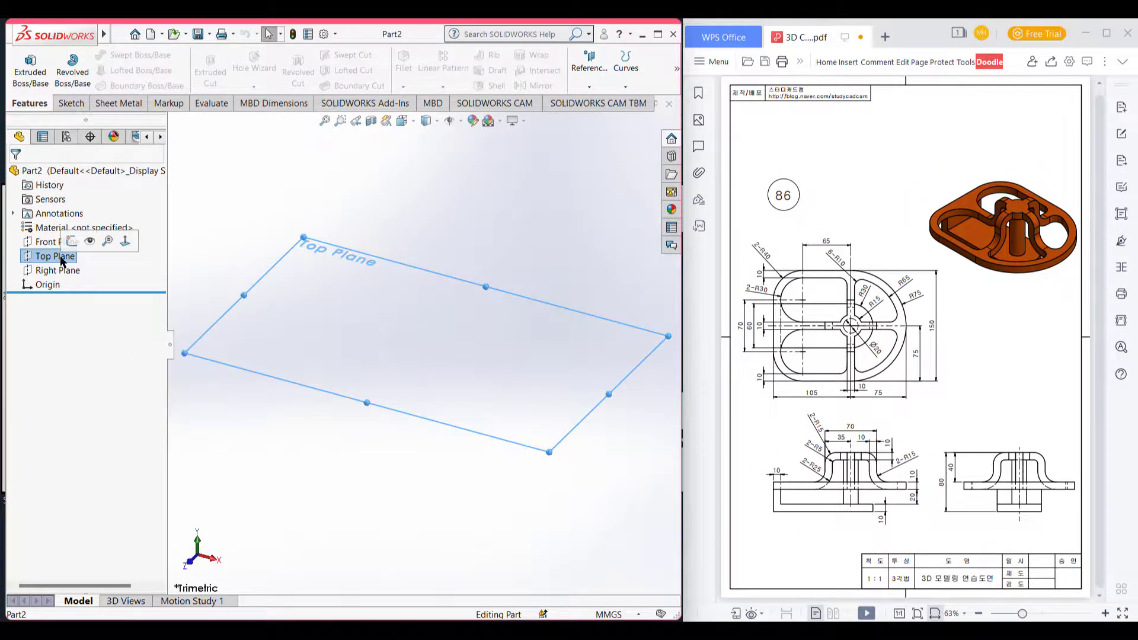
pyautogui.rightClick(63, 261)
pyautogui.click(72, 241)
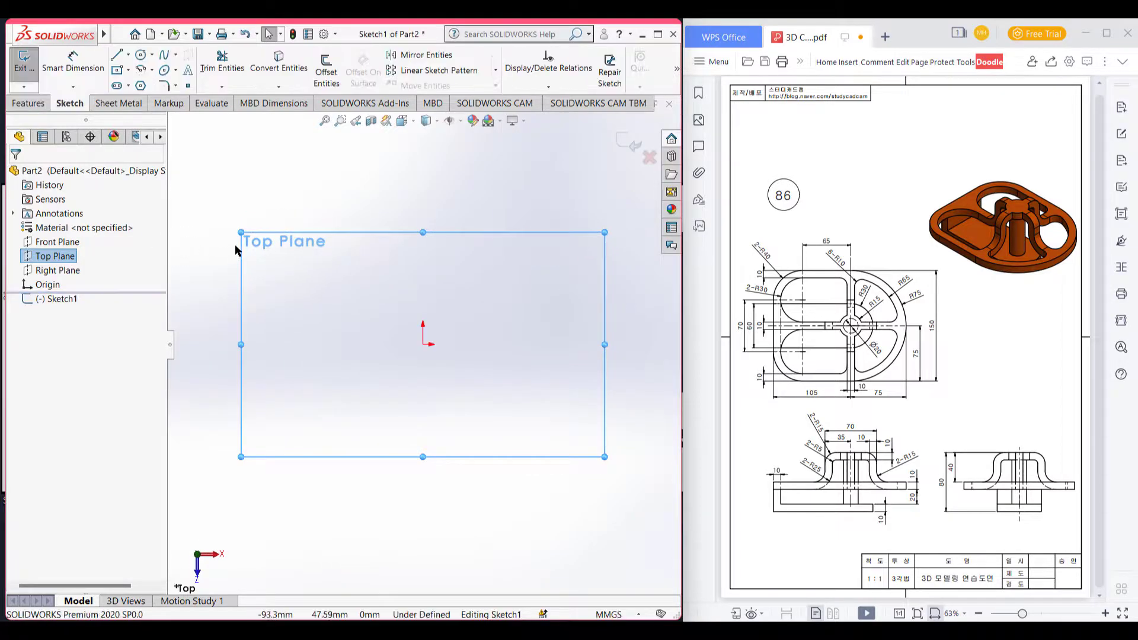
# - Draw a 105 mm horizontal centerline starting at the origin
pyautogui.click(131, 58)
pyautogui.click(145, 84)
pyautogui.click(423, 345)
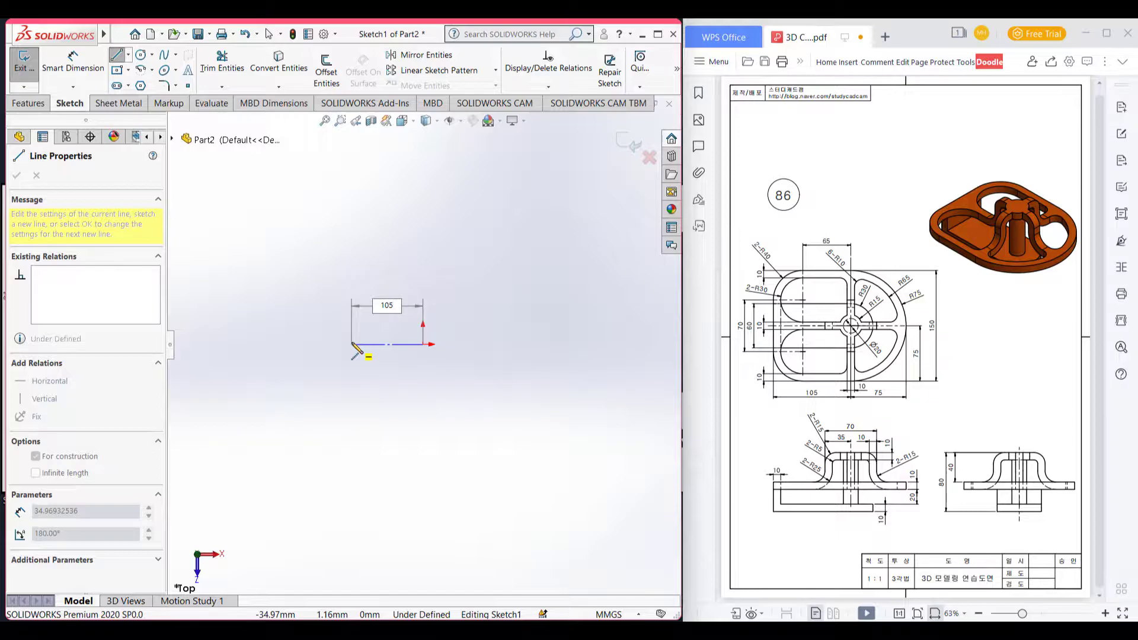
pyautogui.write('105')
pyautogui.press('Return')
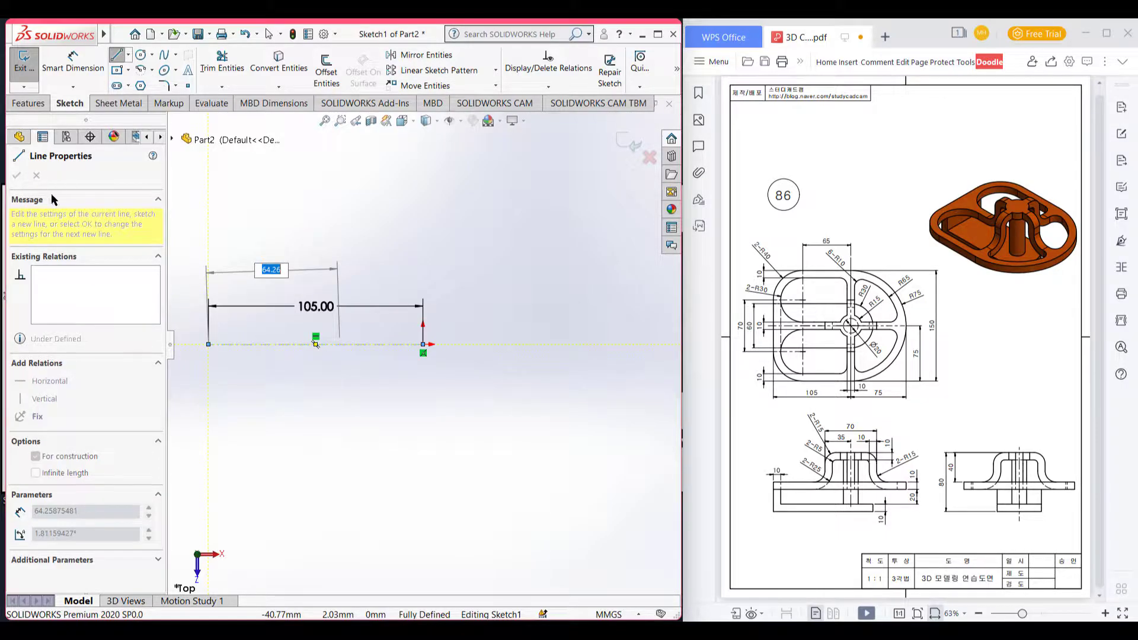
pyautogui.press('Escape')
pyautogui.press('Escape')
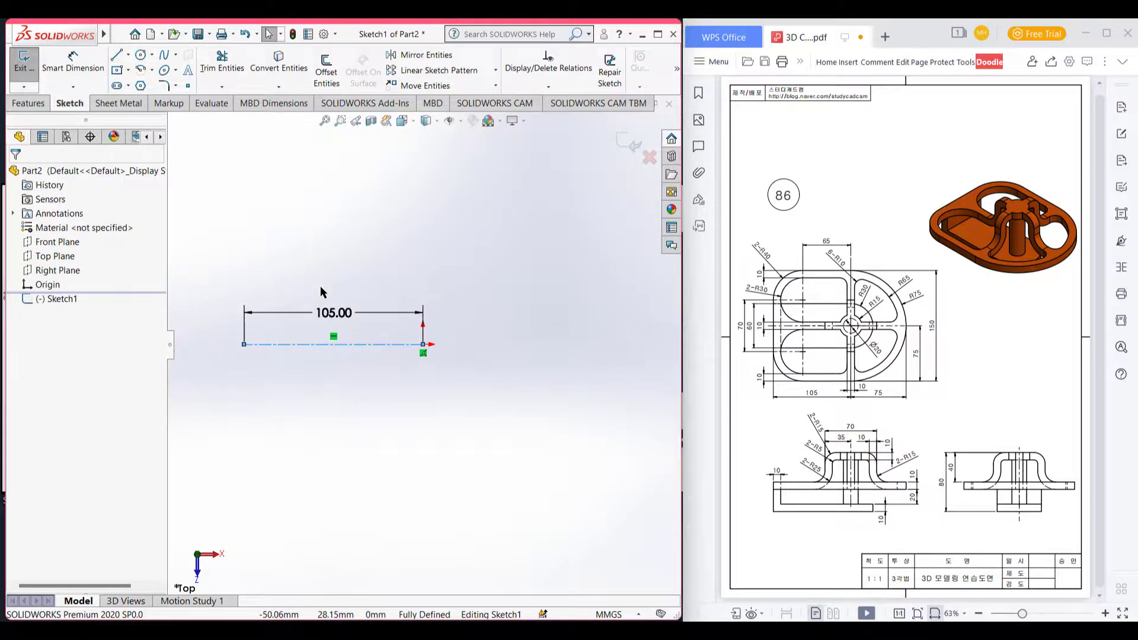
pyautogui.click(306, 262)
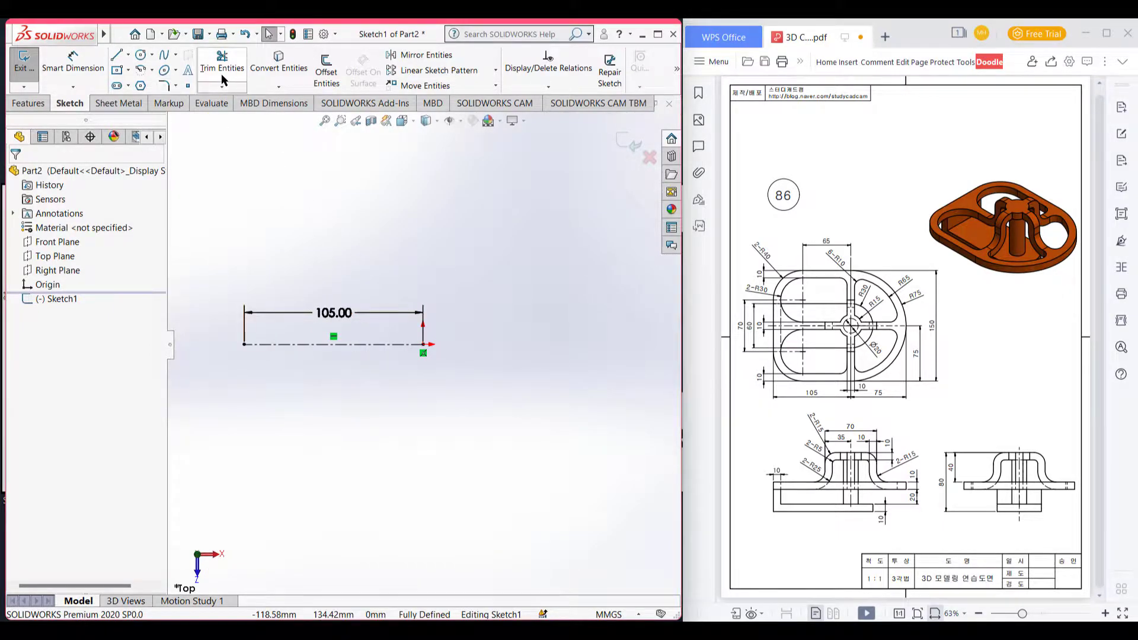
# - Start Offset Entities and circle the 70 and 60 dimensions on drawing 86
pyautogui.click(325, 71)
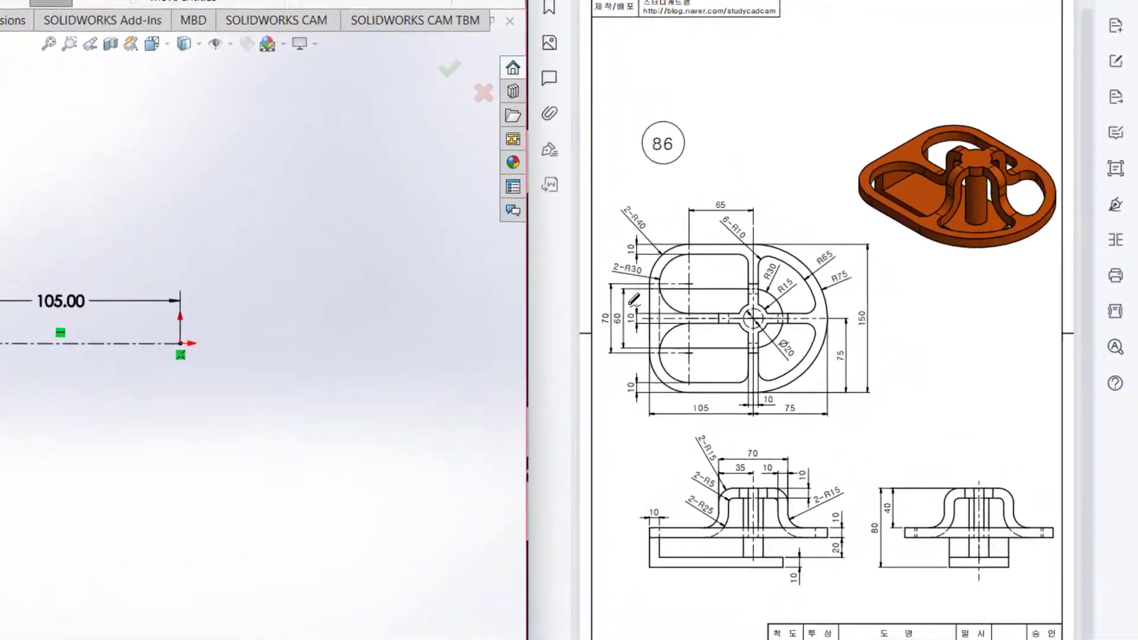
pyautogui.moveTo(601, 310)
pyautogui.mouseDown()
pyautogui.moveTo(614, 331)
pyautogui.moveTo(613, 305)
pyautogui.mouseUp()
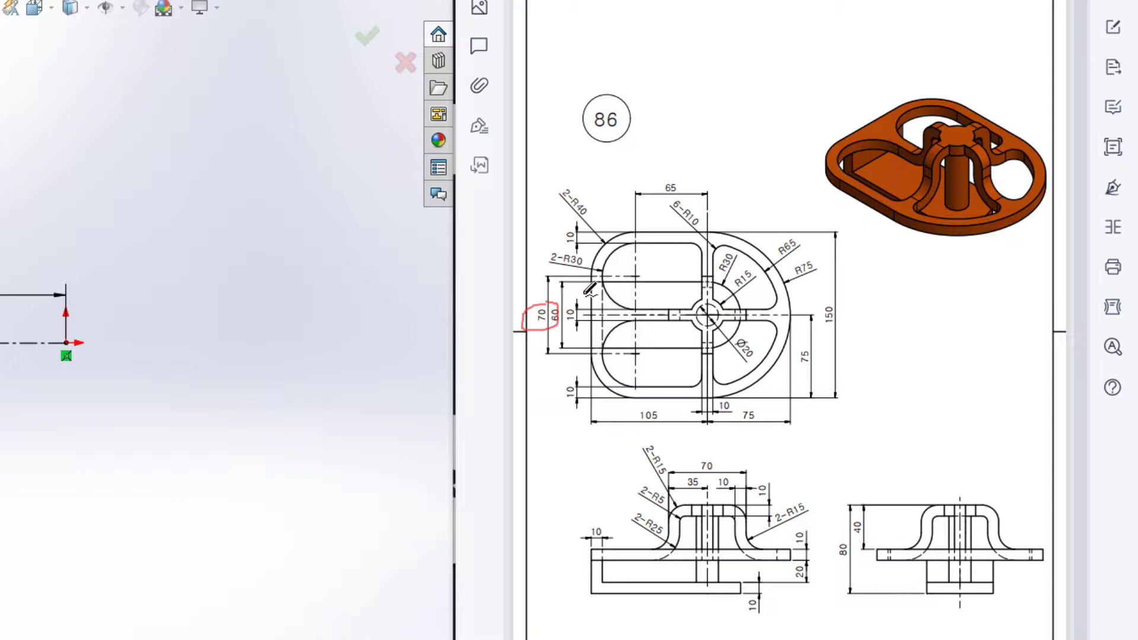
pyautogui.moveTo(563, 301)
pyautogui.mouseDown()
pyautogui.moveTo(550, 317)
pyautogui.moveTo(570, 305)
pyautogui.moveTo(625, 314)
pyautogui.mouseUp()
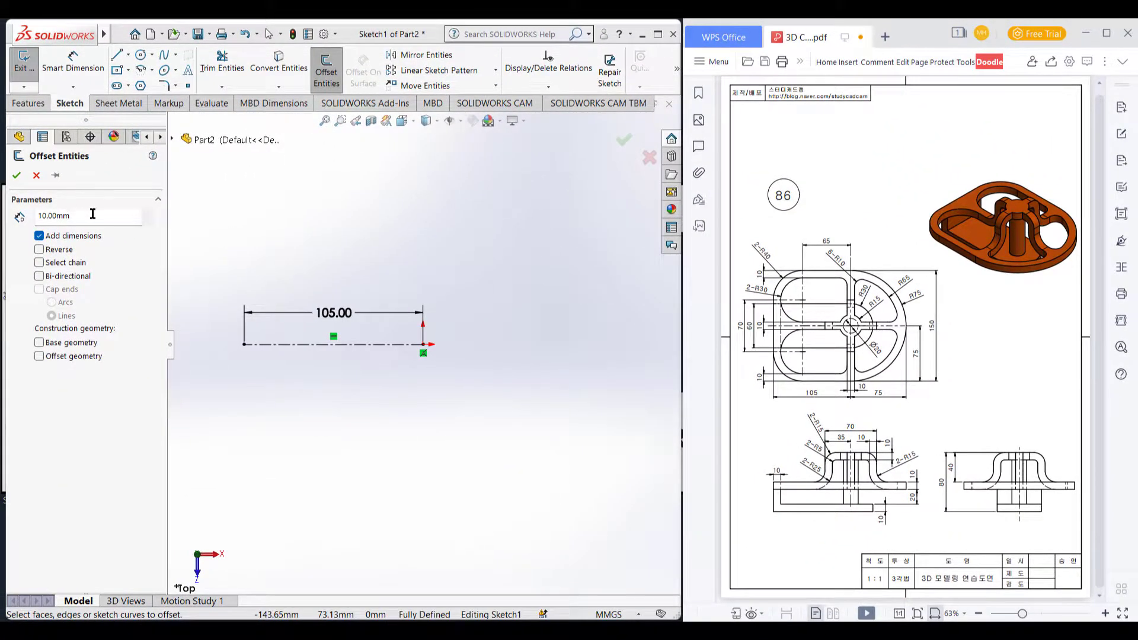
# - Offset the centerline 30 mm to both sides
pyautogui.click(93, 214)
pyautogui.write('30')
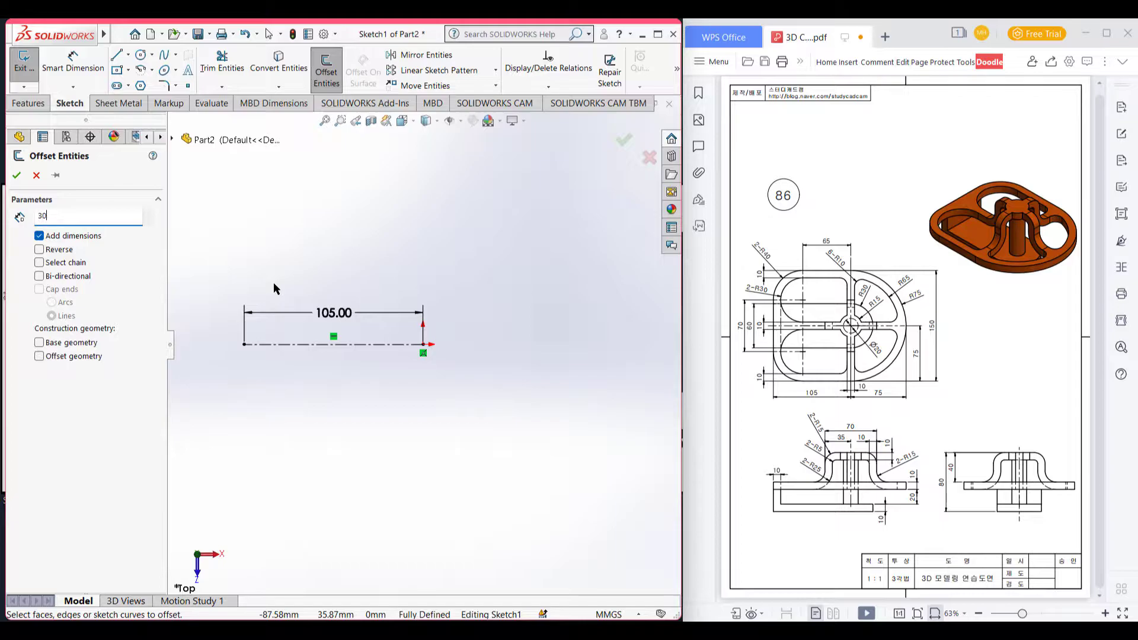
pyautogui.press('Return')
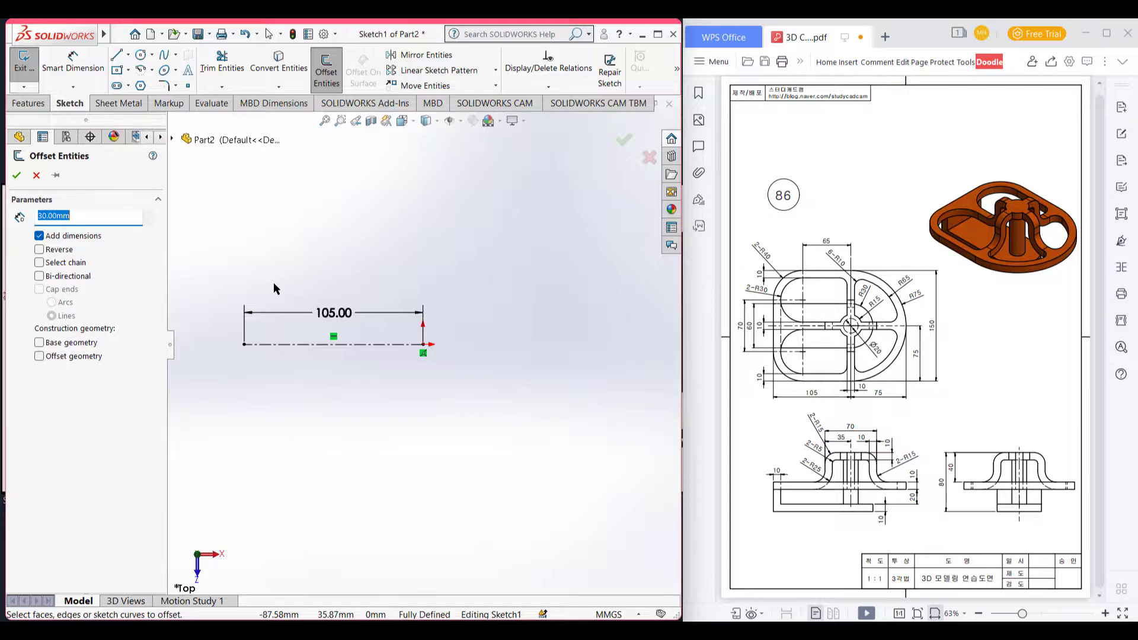
pyautogui.click(403, 345)
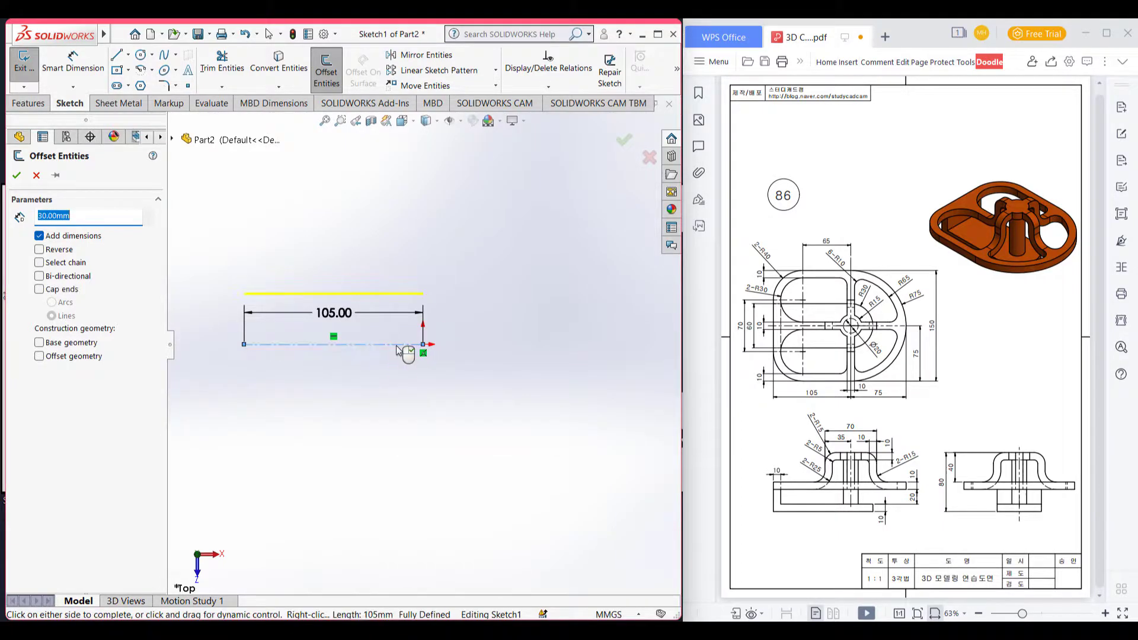
pyautogui.click(40, 276)
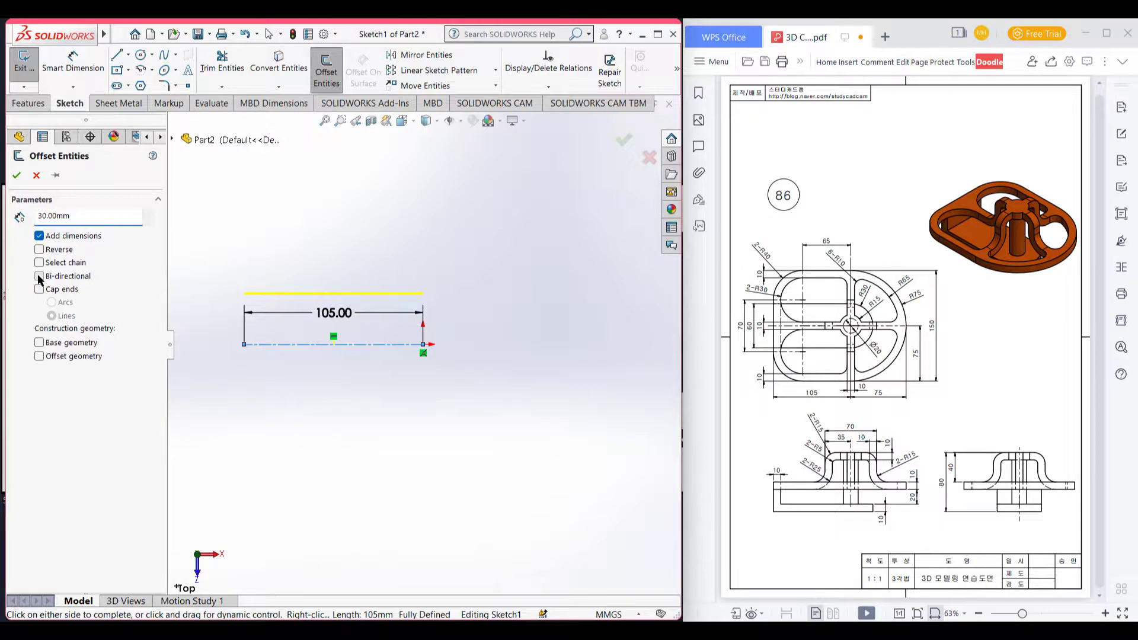
pyautogui.click(17, 176)
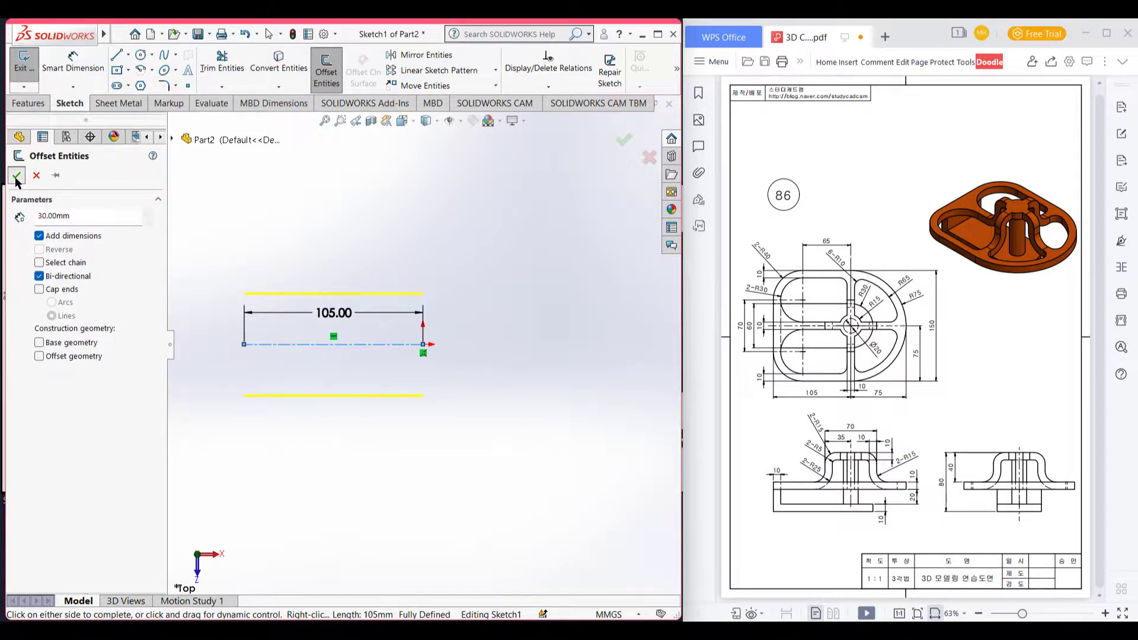
# - Draw a vertical line joining the left ends of the two offset lines
pyautogui.click(118, 53)
pyautogui.click(244, 294)
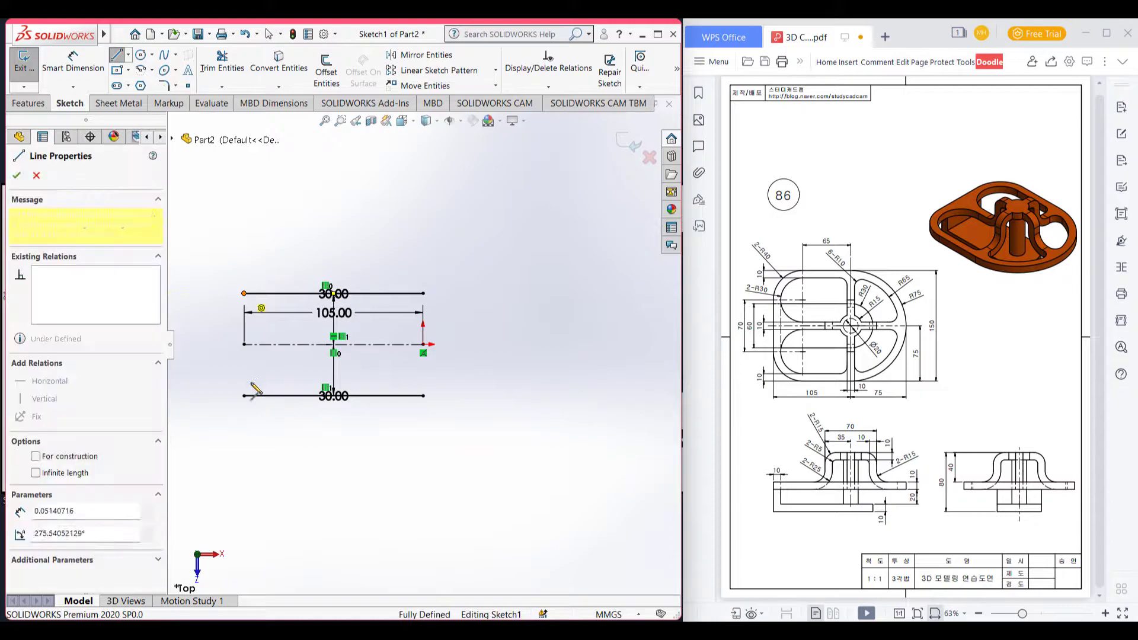
pyautogui.click(244, 344)
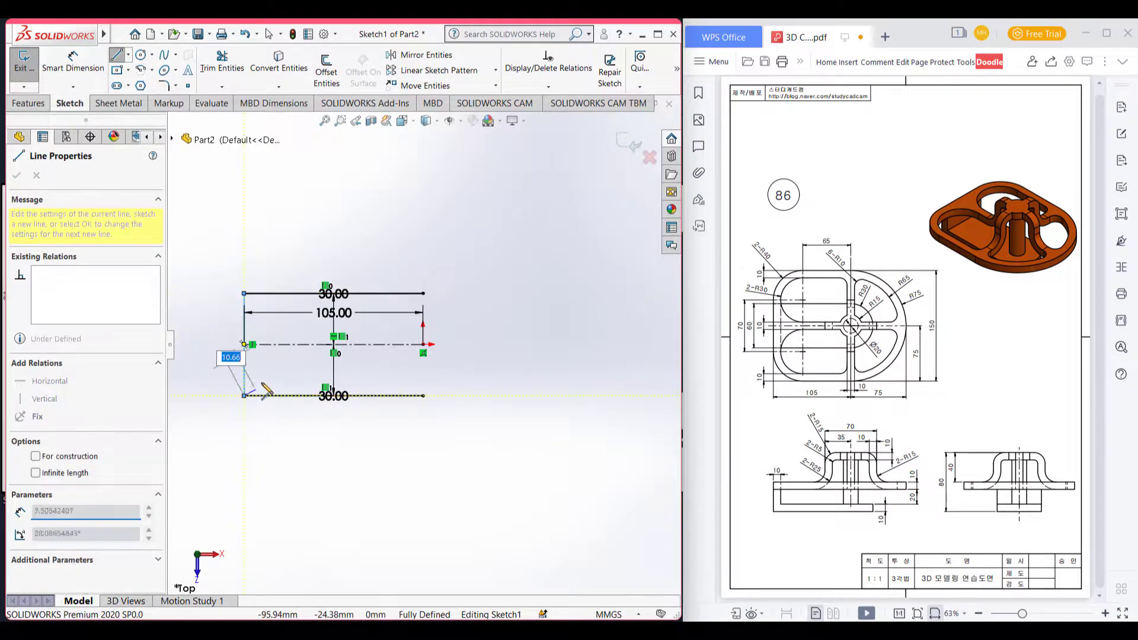
pyautogui.click(244, 395)
pyautogui.press('Escape')
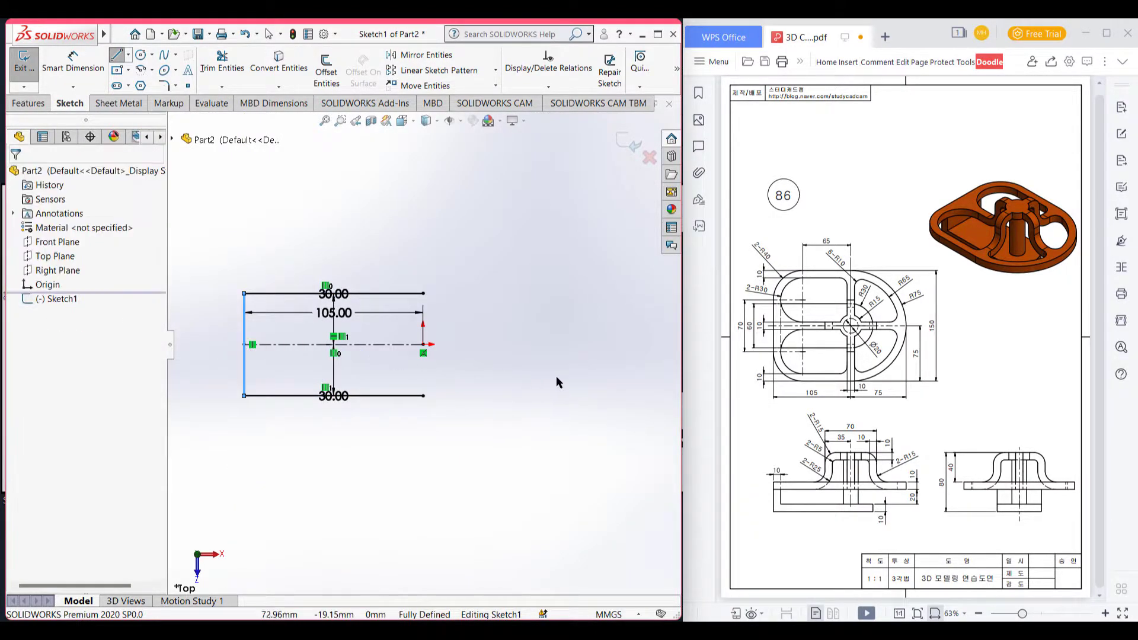
# - Draw a 30 mm-radius circle centred at the centerline's right end
pyautogui.click(140, 55)
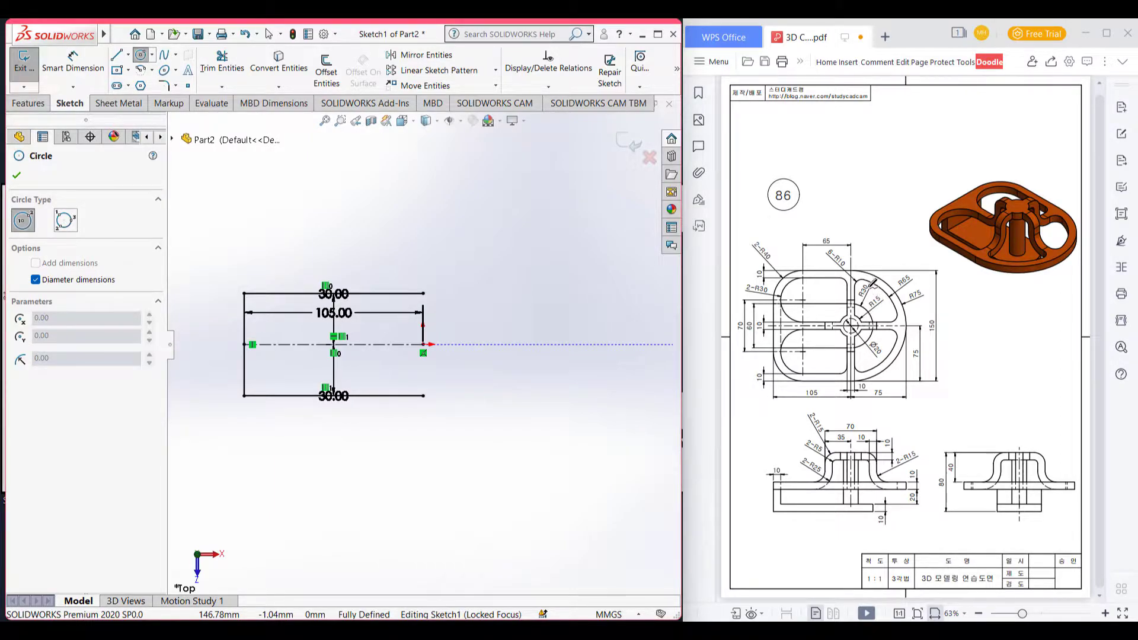
pyautogui.moveTo(873, 284); pyautogui.dragTo(857, 290)
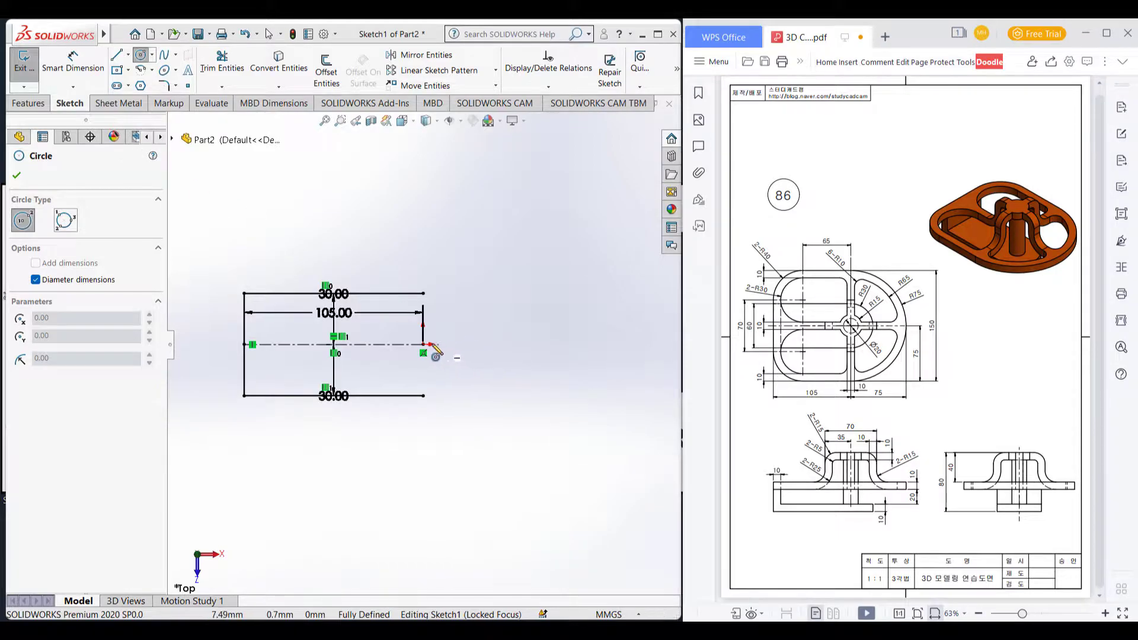
pyautogui.moveTo(424, 346)
pyautogui.mouseDown()
pyautogui.moveTo(439, 299)
pyautogui.moveTo(425, 295)
pyautogui.mouseUp()
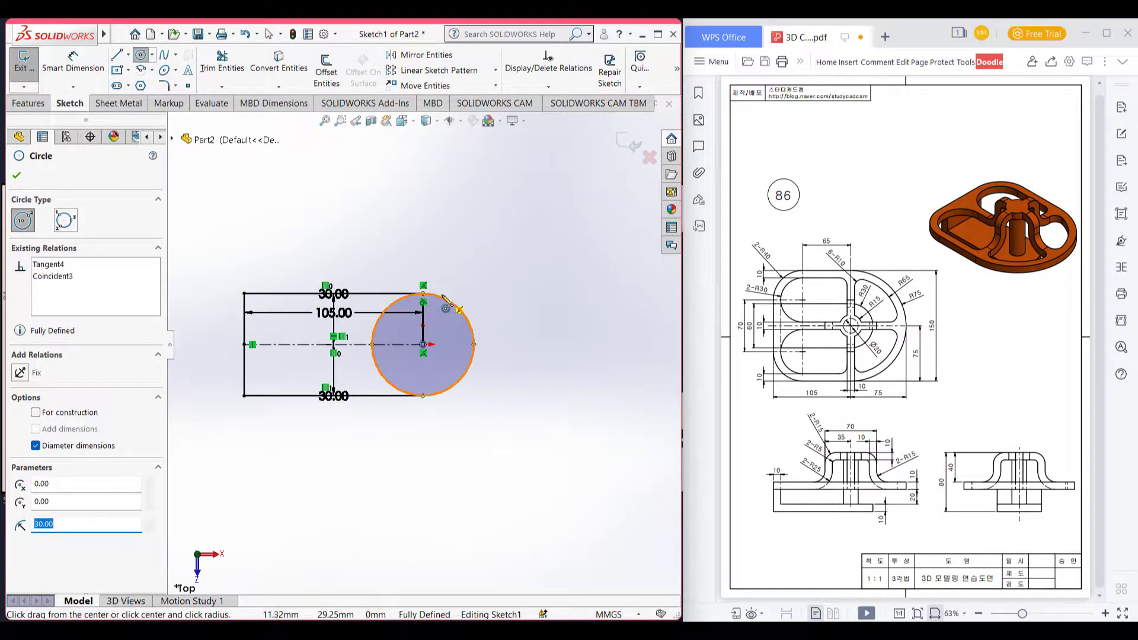
pyautogui.press('Escape')
pyautogui.moveTo(481, 278); pyautogui.dragTo(447, 339, button='right')
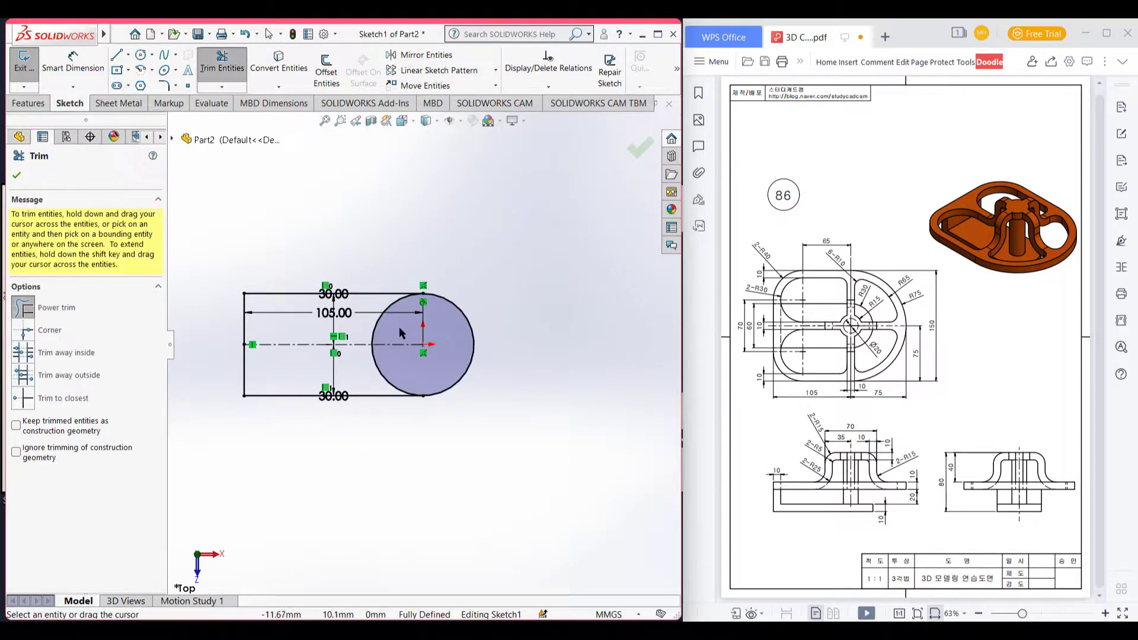
# - Trim the circle's inner arc into a rounded slot and delete the conflicting 30.00 dimension
pyautogui.moveTo(399, 332)
pyautogui.mouseDown()
pyautogui.moveTo(372, 334)
pyautogui.moveTo(399, 370)
pyautogui.moveTo(373, 376)
pyautogui.moveTo(363, 358)
pyautogui.moveTo(335, 378)
pyautogui.mouseUp()
pyautogui.click(17, 176)
pyautogui.click(336, 378)
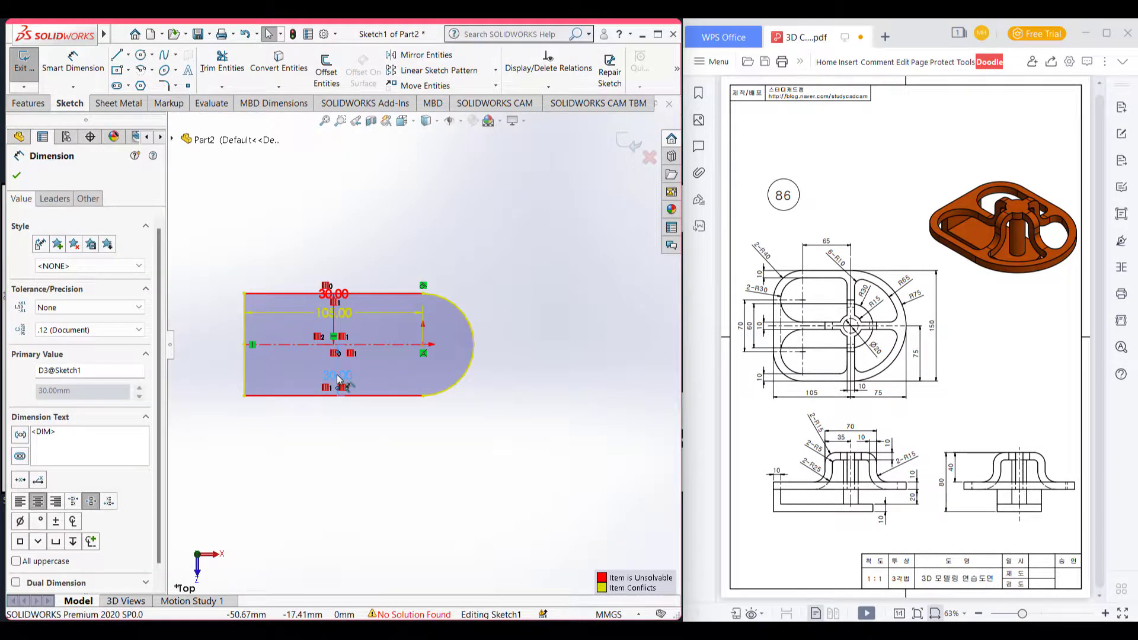
pyautogui.rightClick(338, 380)
pyautogui.click(379, 466)
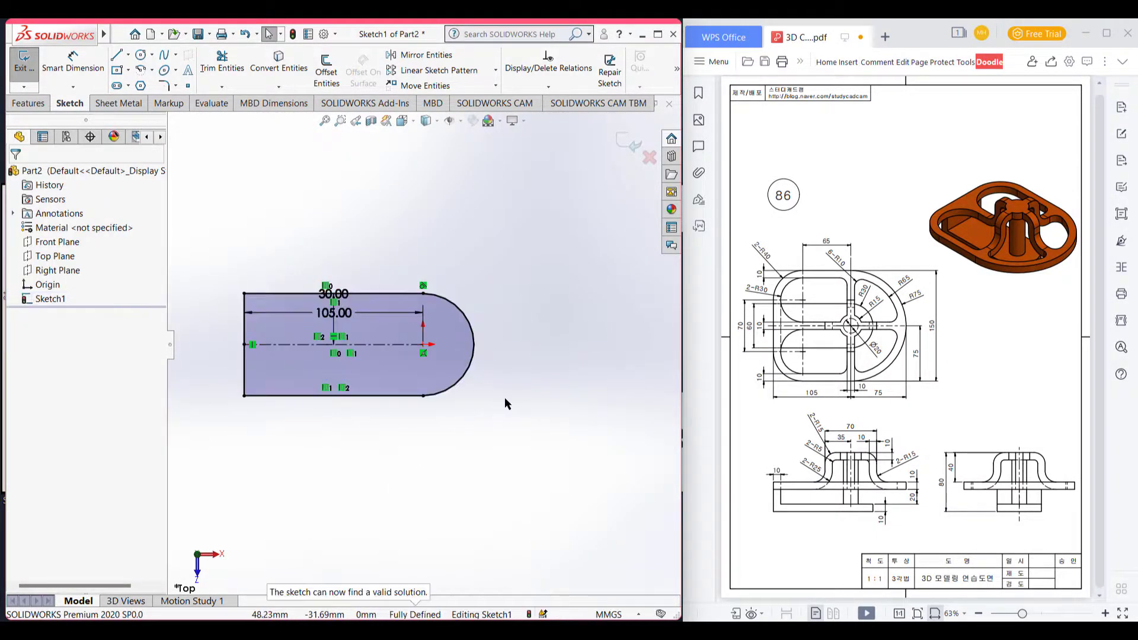
# - Extrude the slot outline 10 mm into the base plate, Boss-Extrude1
pyautogui.hotkey('ctrl', '7')
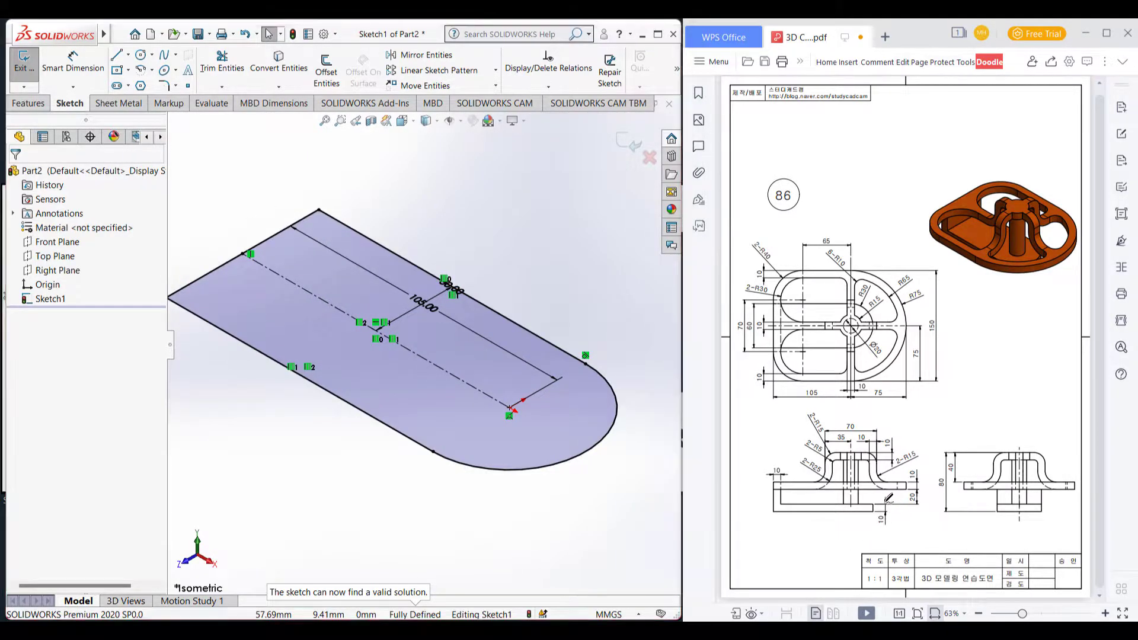
pyautogui.moveTo(886, 504); pyautogui.dragTo(877, 525)
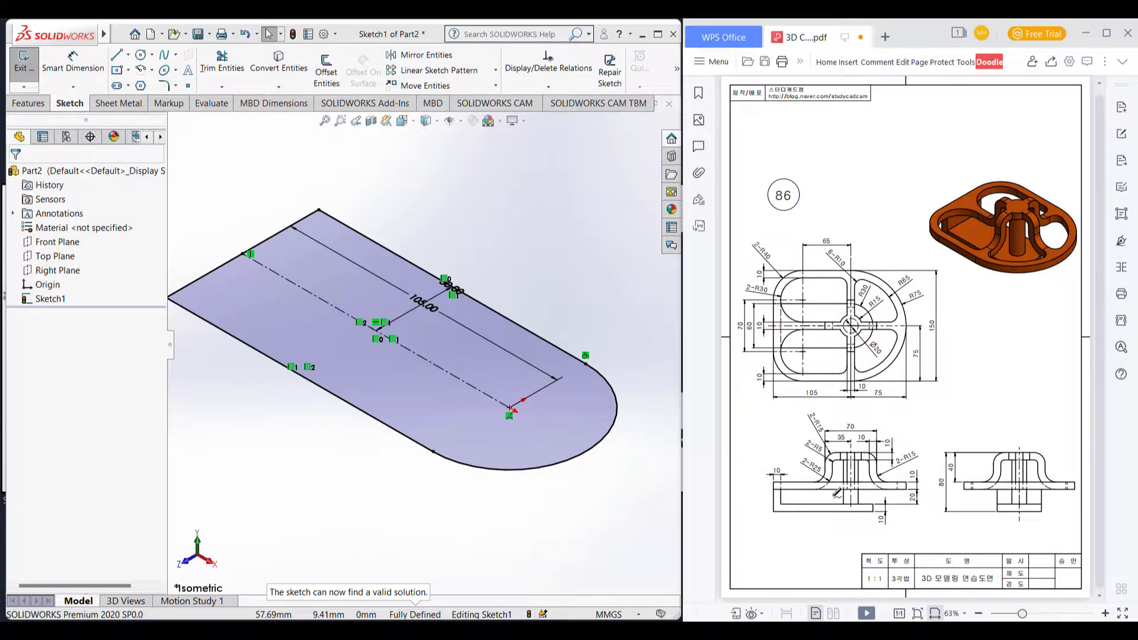
pyautogui.click(43, 105)
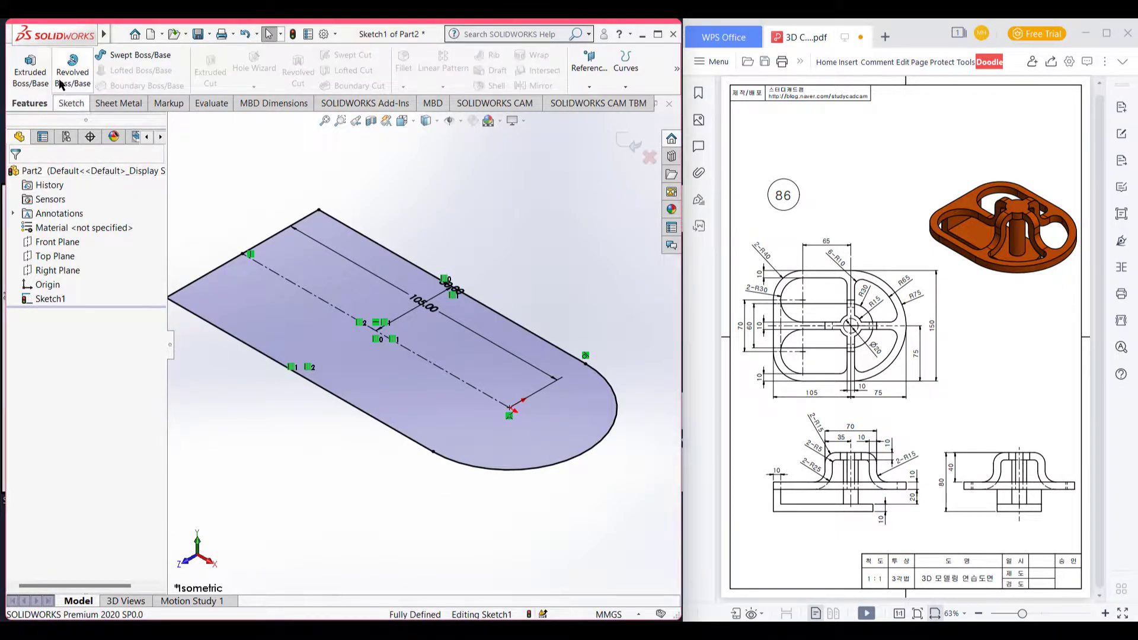
pyautogui.click(30, 67)
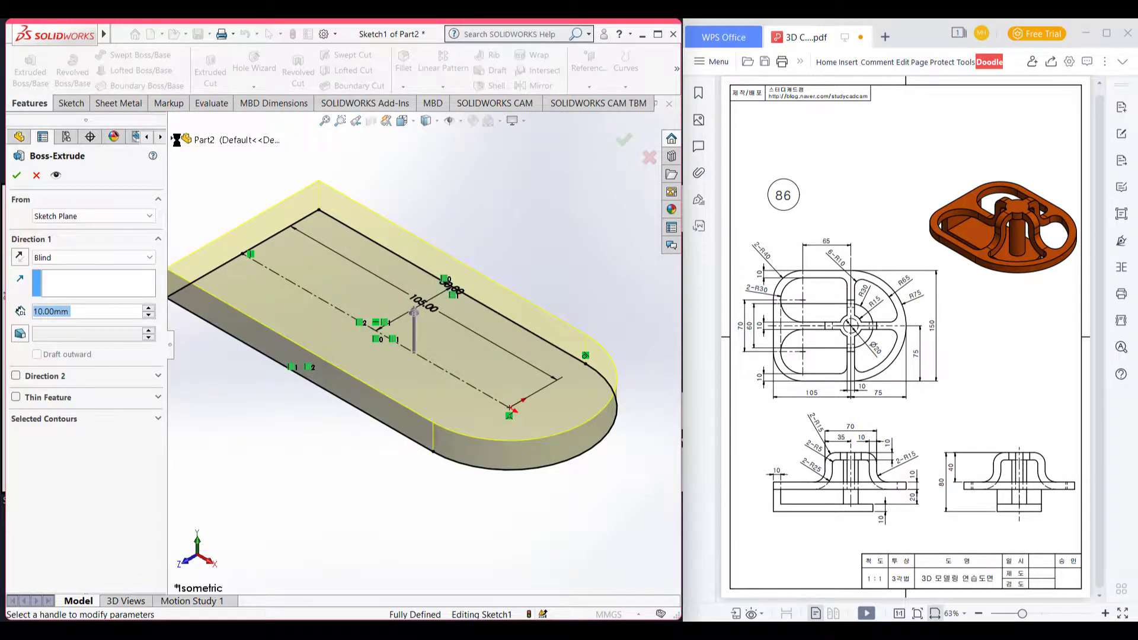
pyautogui.click(17, 176)
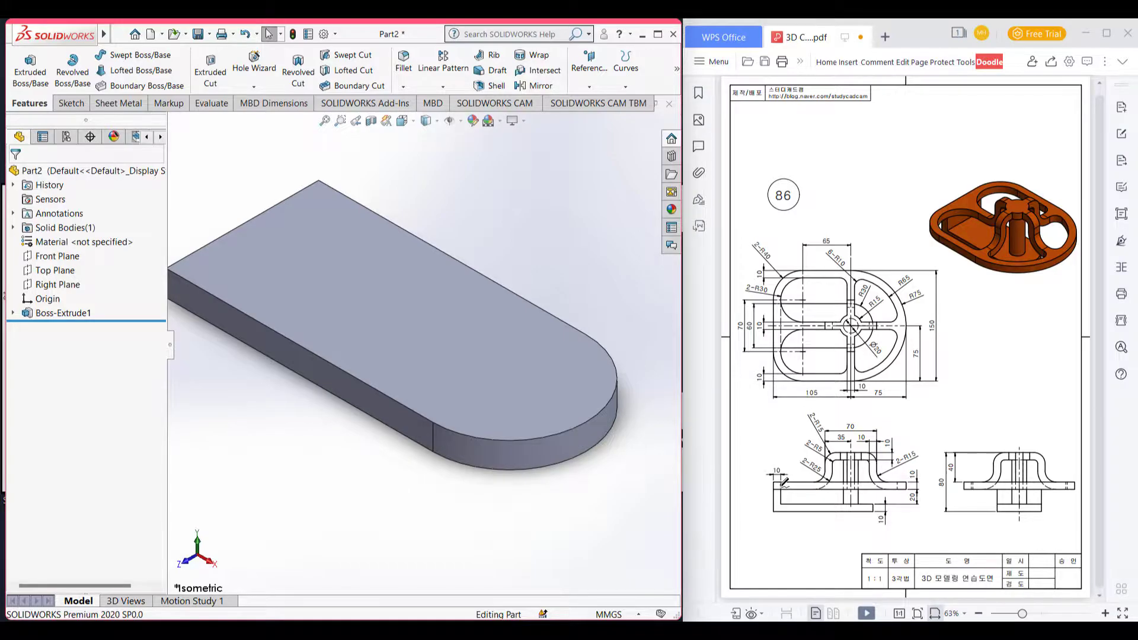
pyautogui.moveTo(780, 470); pyautogui.dragTo(786, 474)
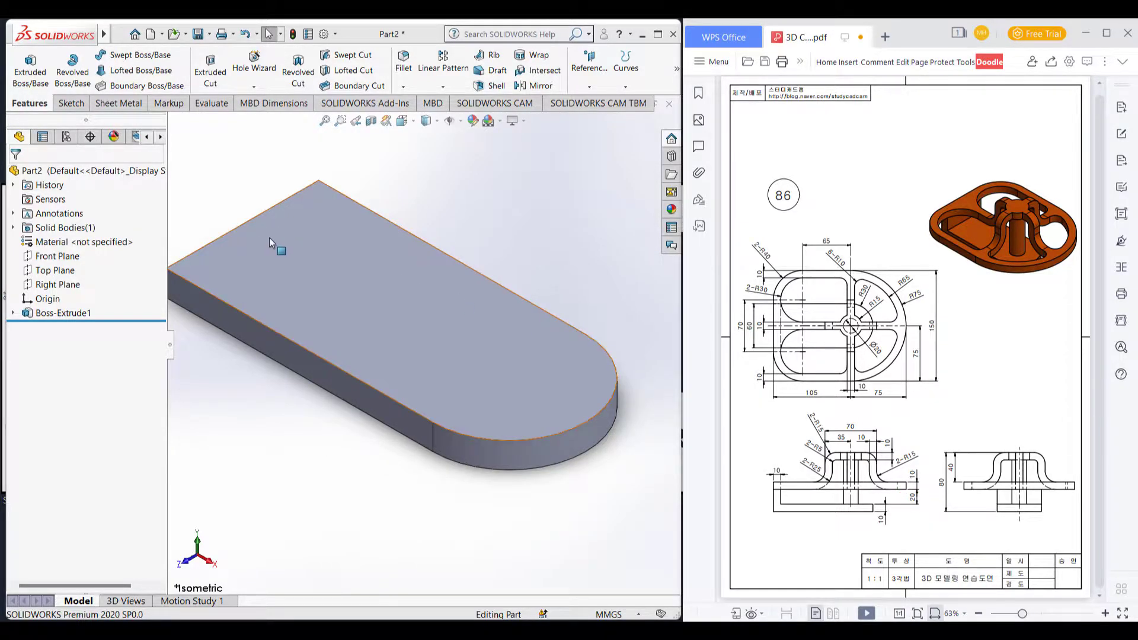
# - Open a new sketch on the plate's top face, viewed normal to it
pyautogui.click(324, 241)
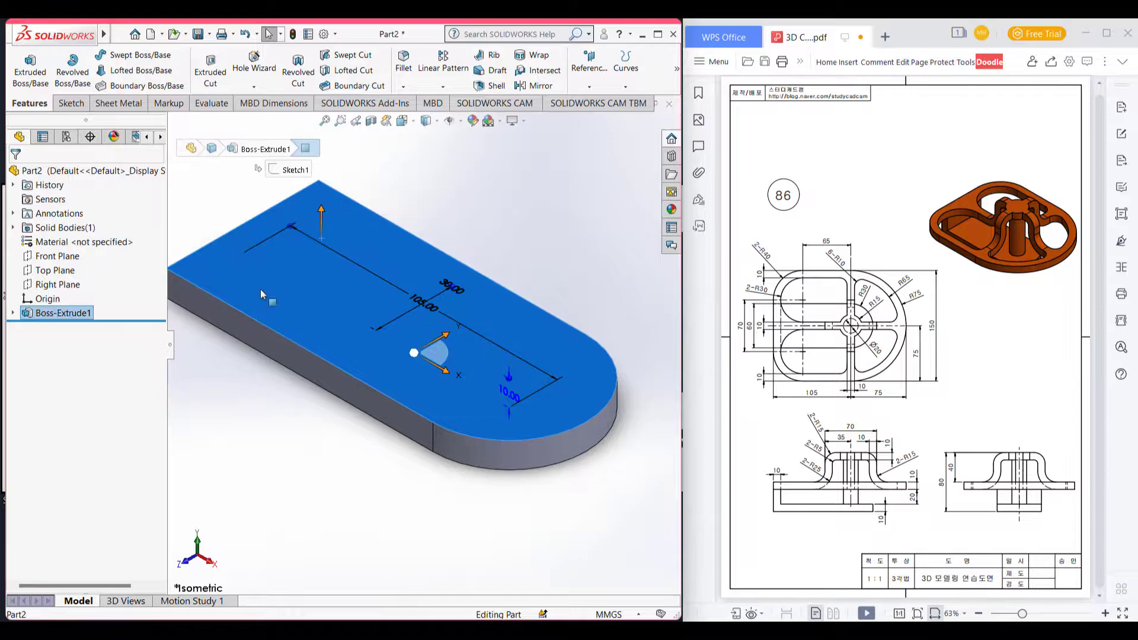
pyautogui.rightClick(297, 280)
pyautogui.click(323, 262)
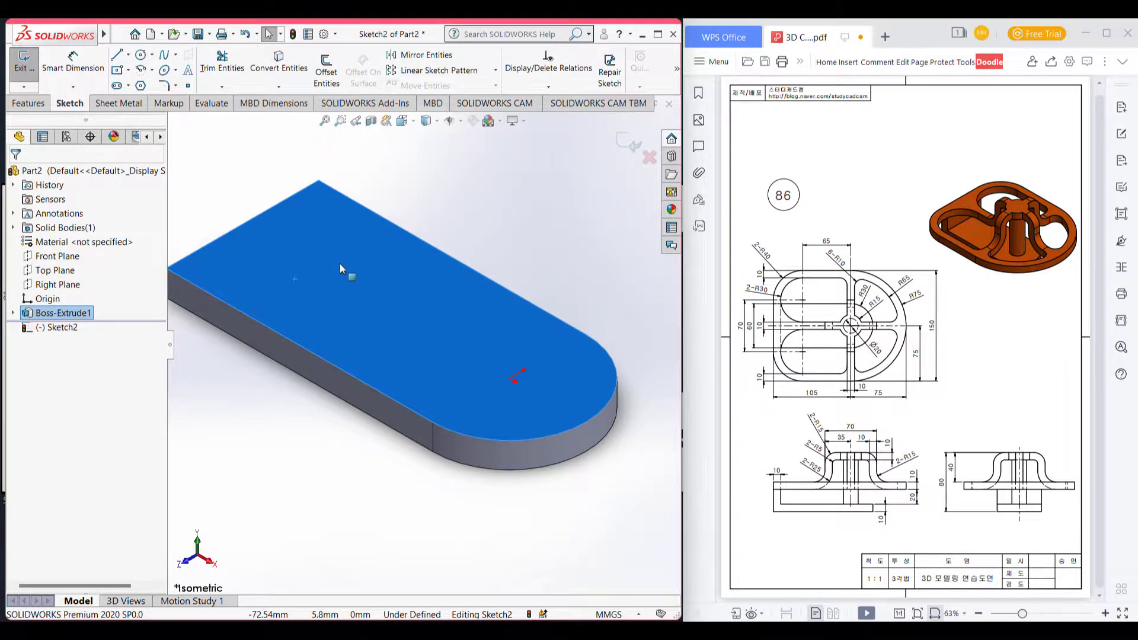
pyautogui.hotkey('ctrl', '8')
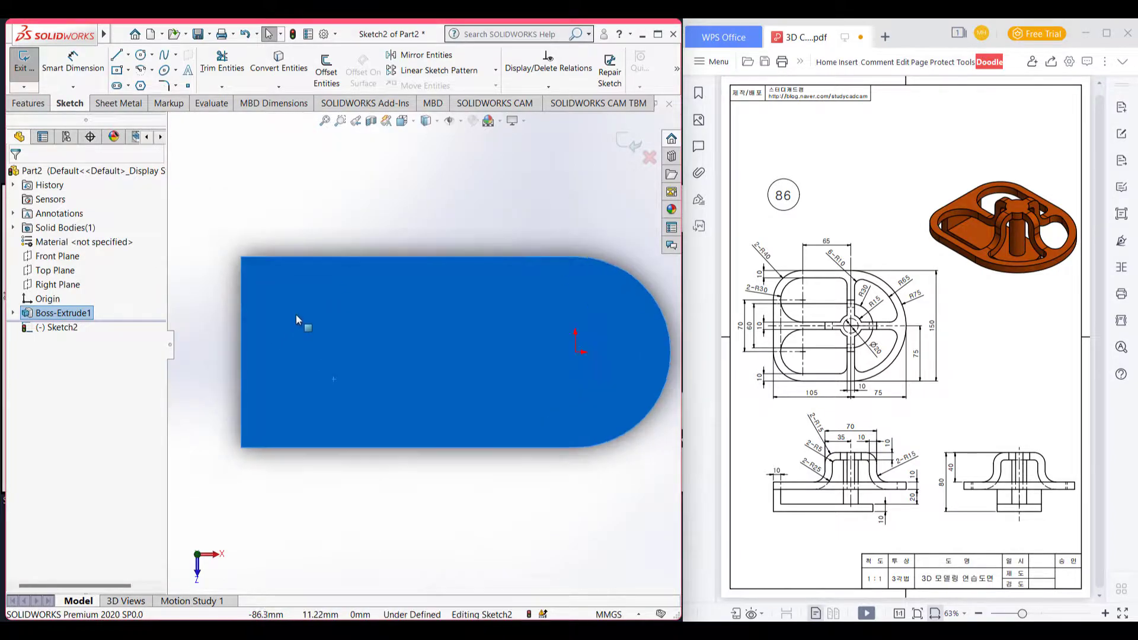
pyautogui.press('Escape')
# - Convert the flat left edge and offset it 10 mm inward into the plate
pyautogui.click(244, 290)
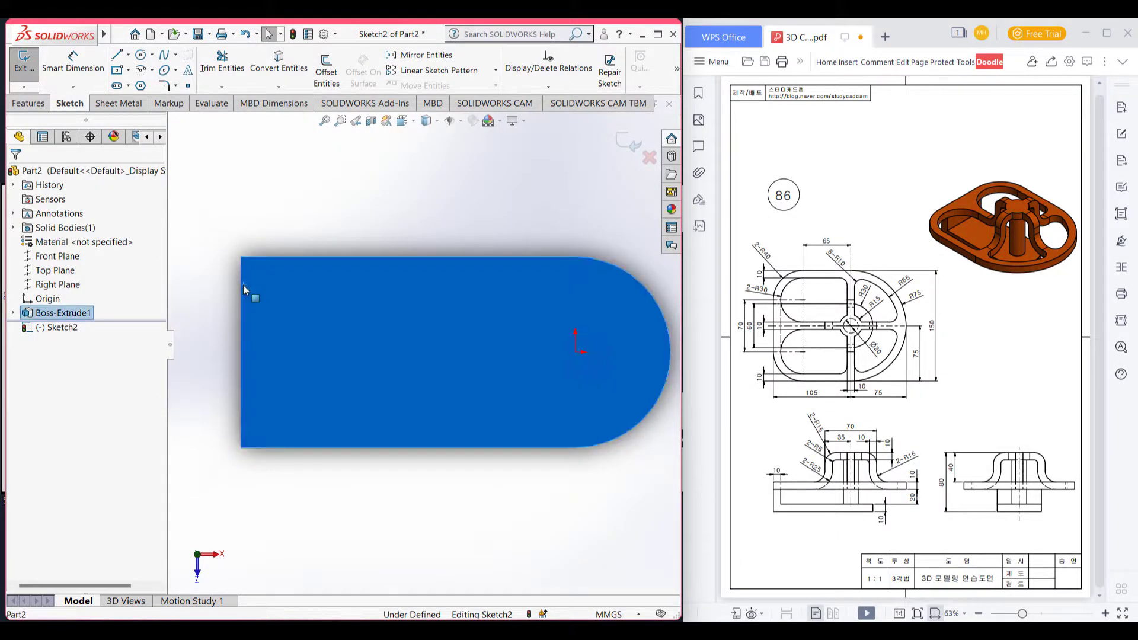
pyautogui.click(241, 288)
pyautogui.click(275, 77)
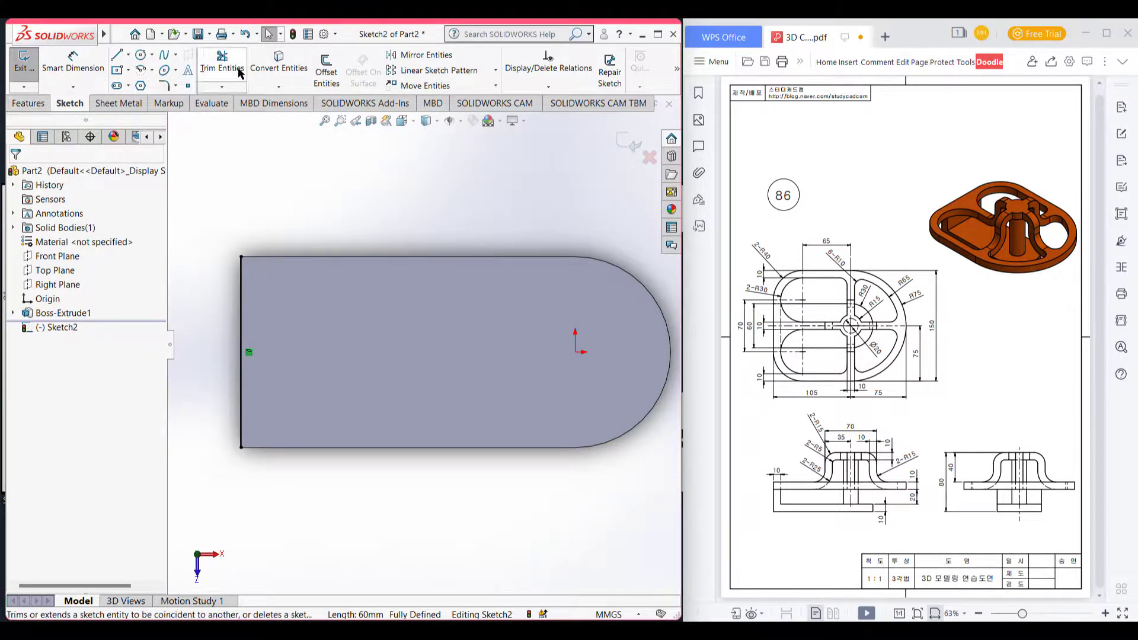
pyautogui.click(326, 71)
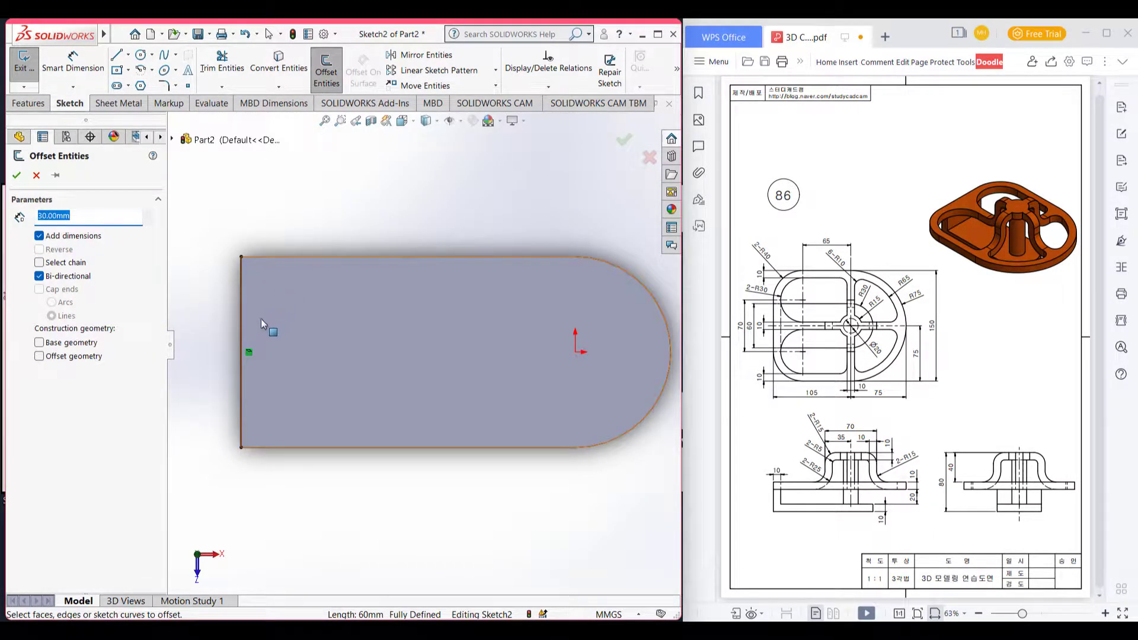
pyautogui.write('1')
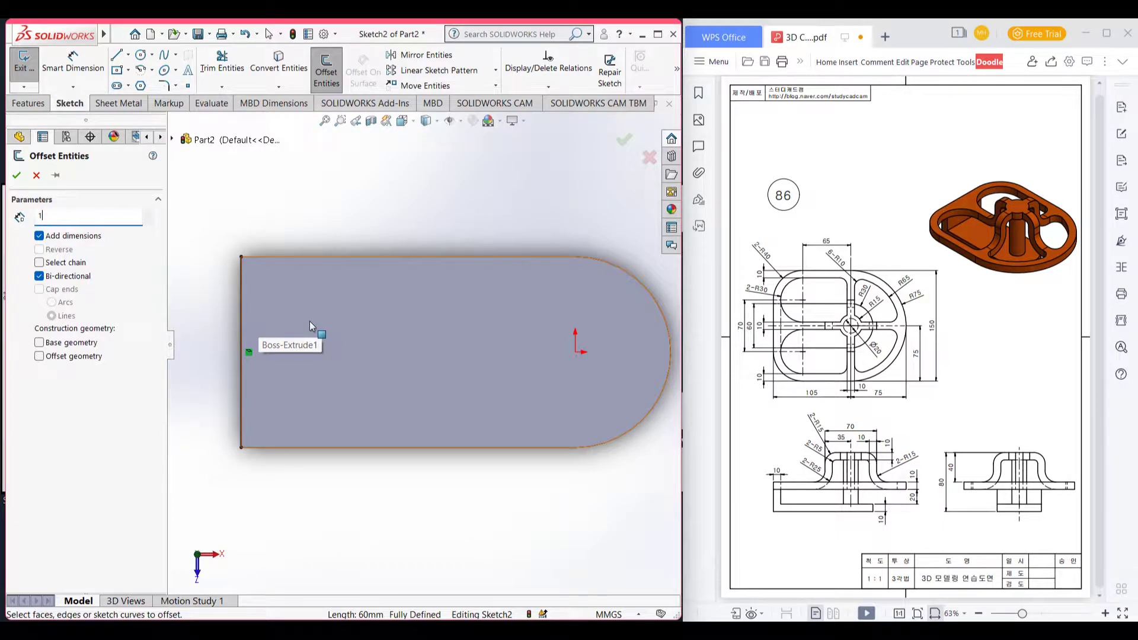
pyautogui.write('0')
pyautogui.press('Return')
pyautogui.click(241, 288)
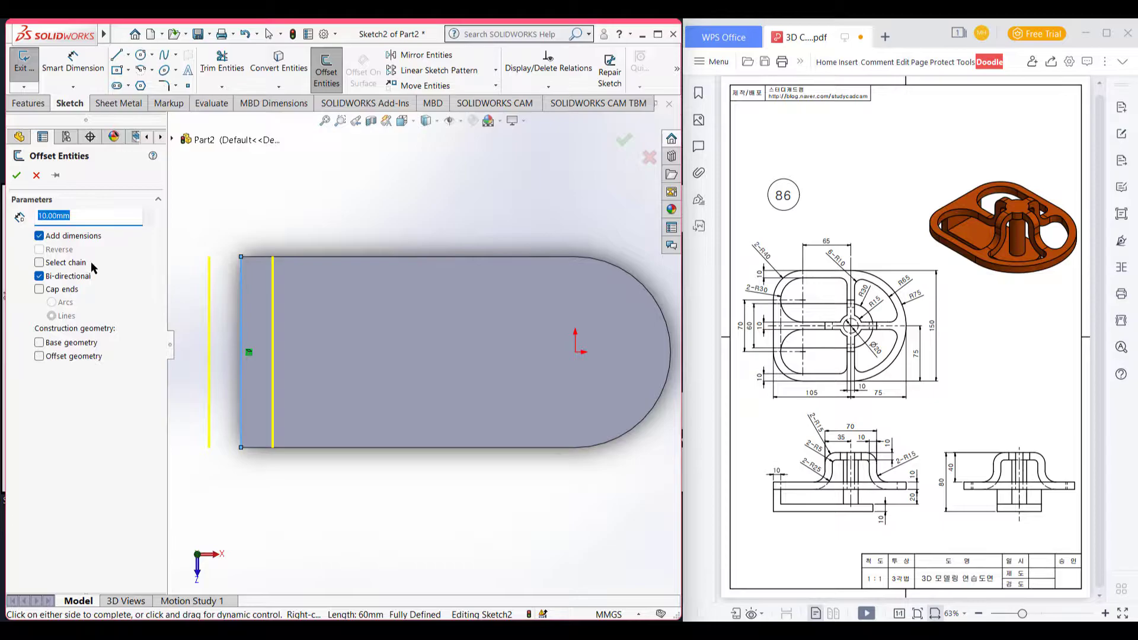
pyautogui.click(39, 276)
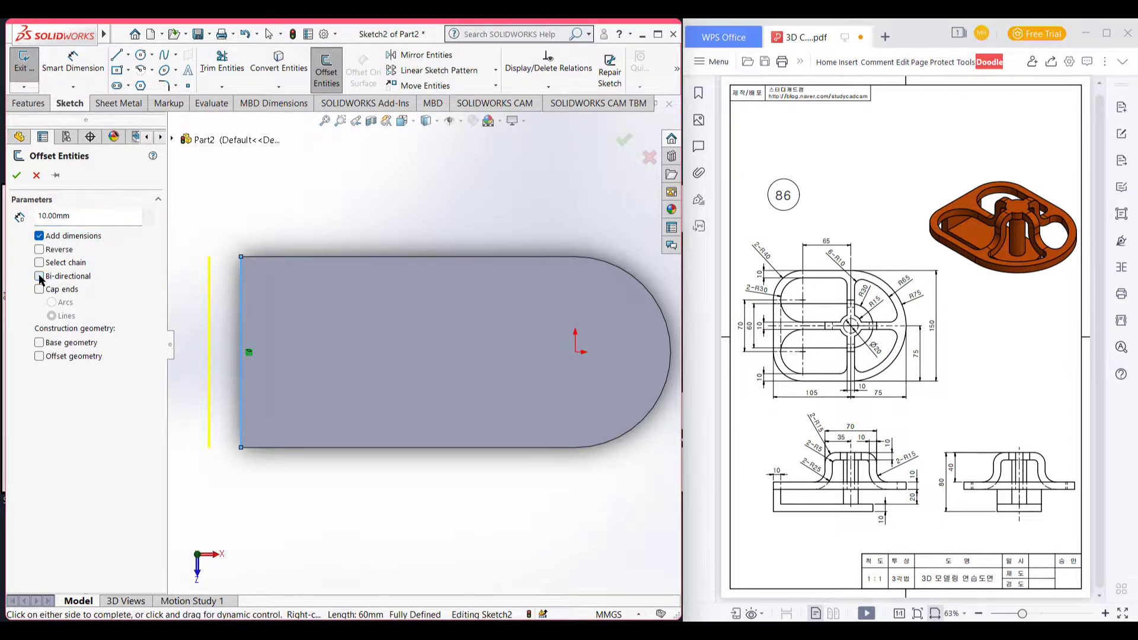
pyautogui.click(39, 251)
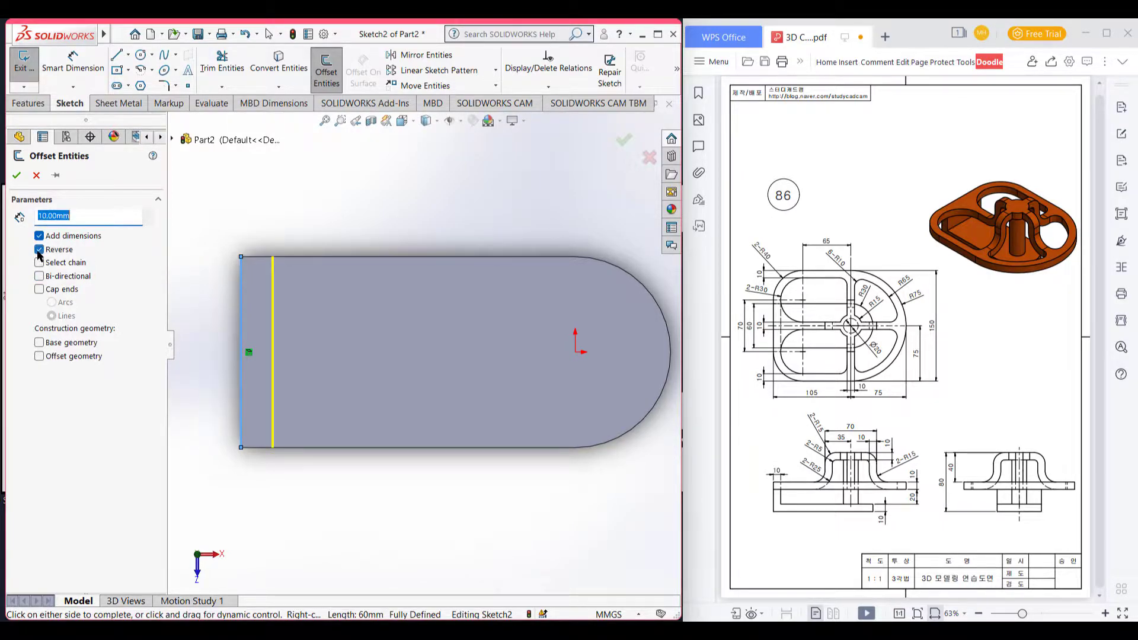
pyautogui.click(17, 176)
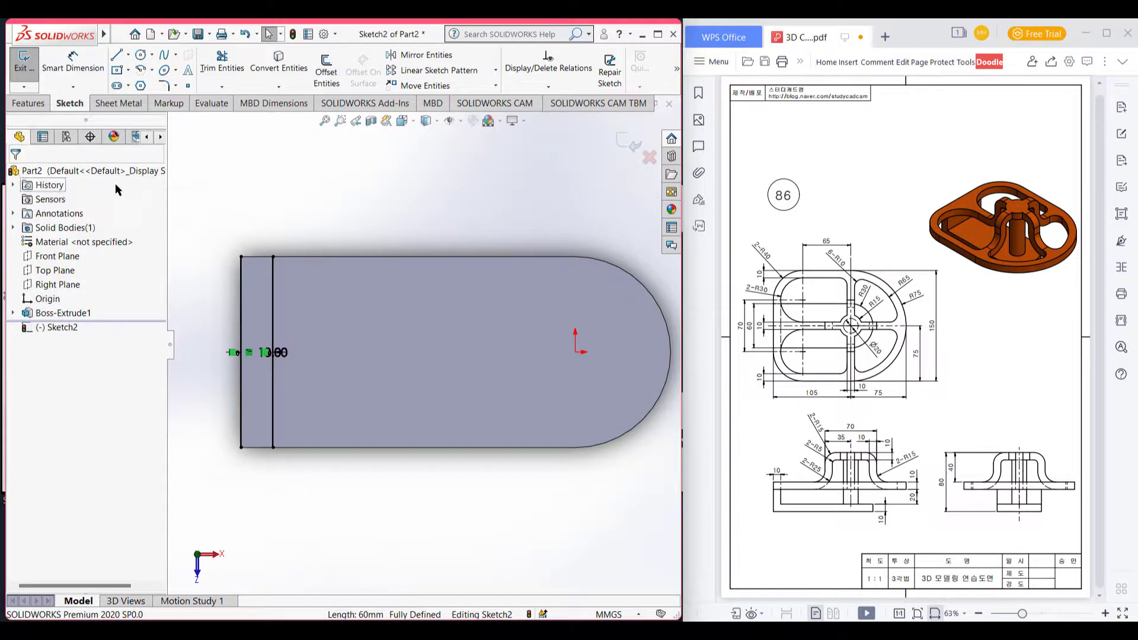
# - Close the strip with top and bottom lines, then switch to isometric view
pyautogui.click(117, 56)
pyautogui.click(241, 257)
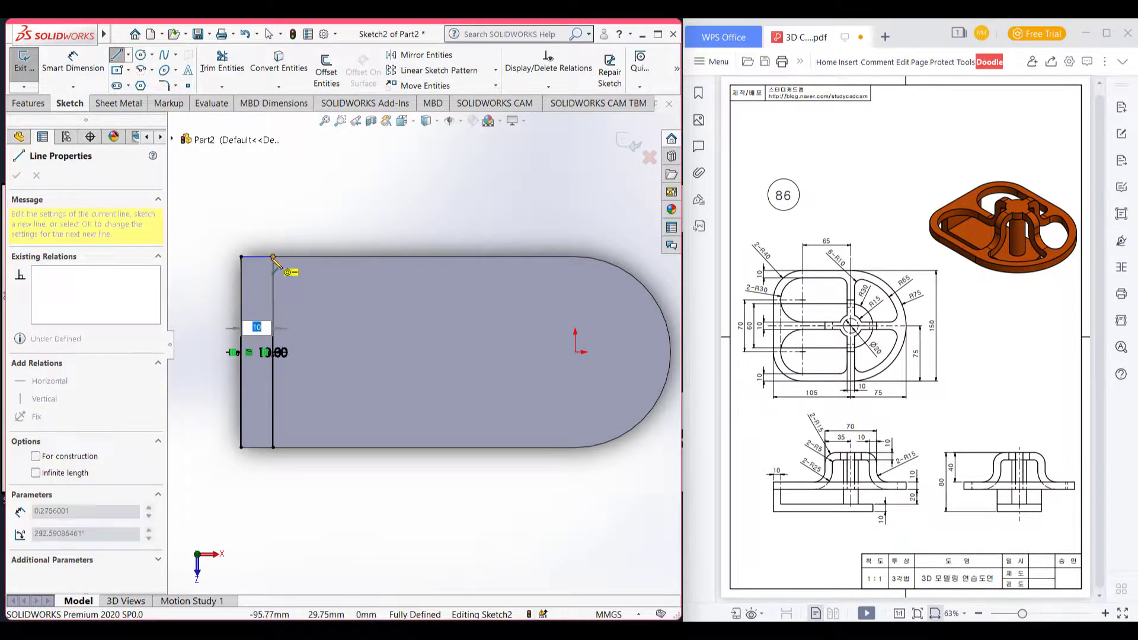
pyautogui.press('Escape')
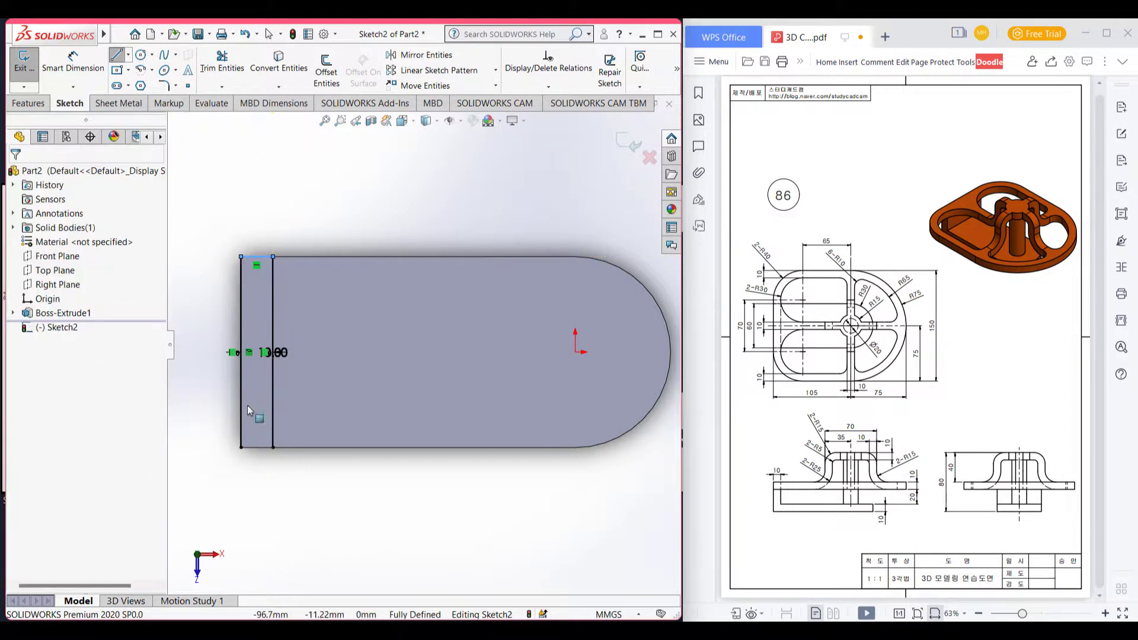
pyautogui.click(242, 448)
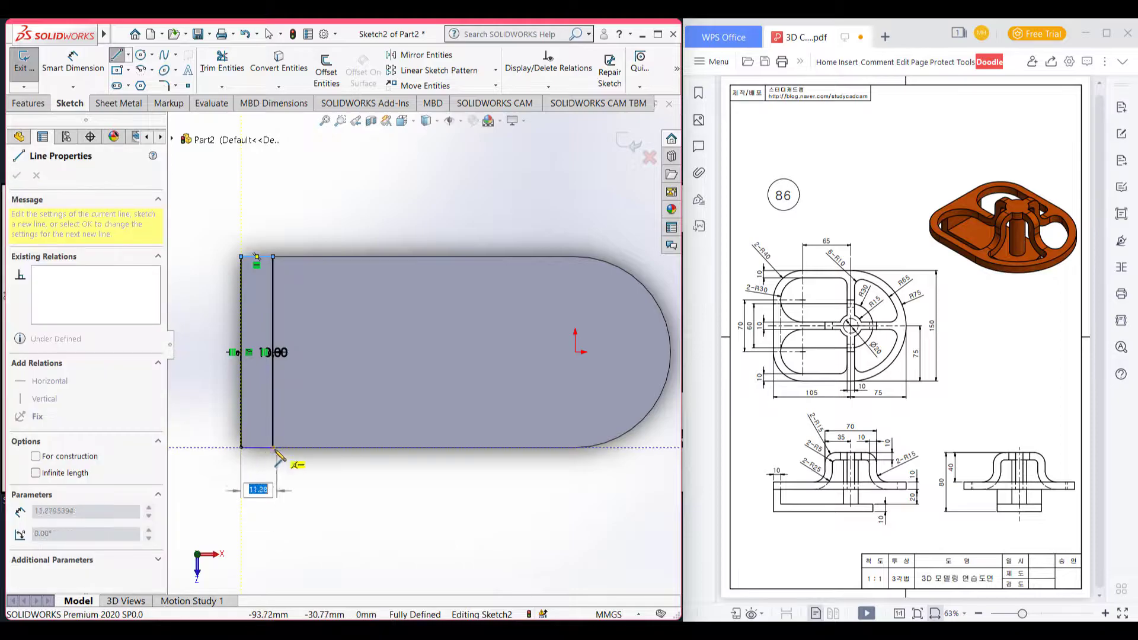
pyautogui.press('Escape')
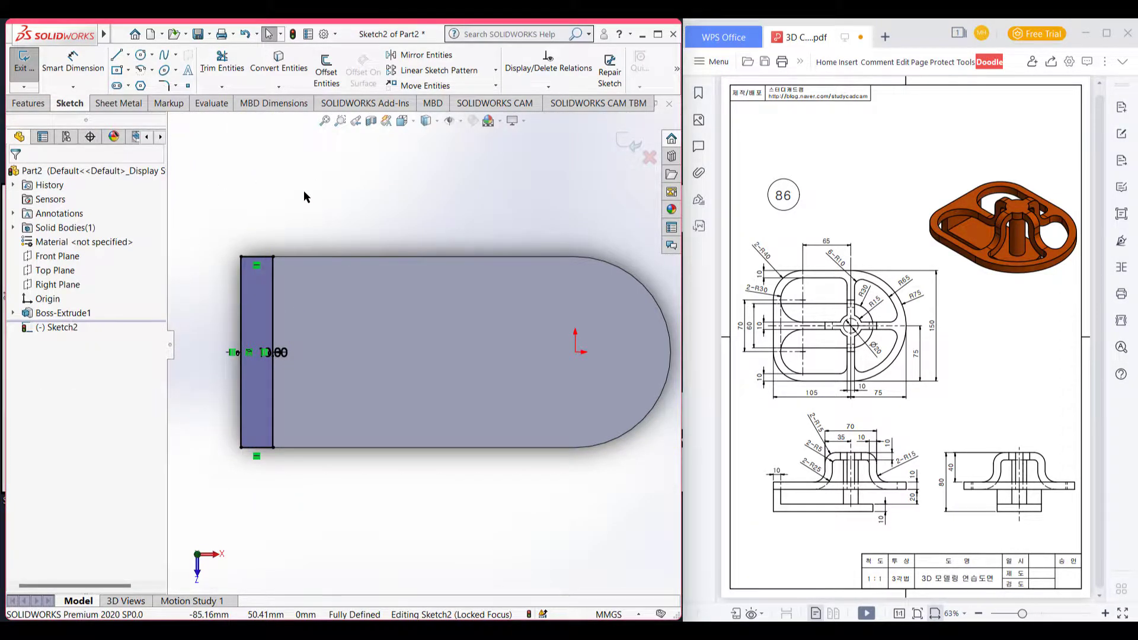
pyautogui.hotkey('ctrl', '7')
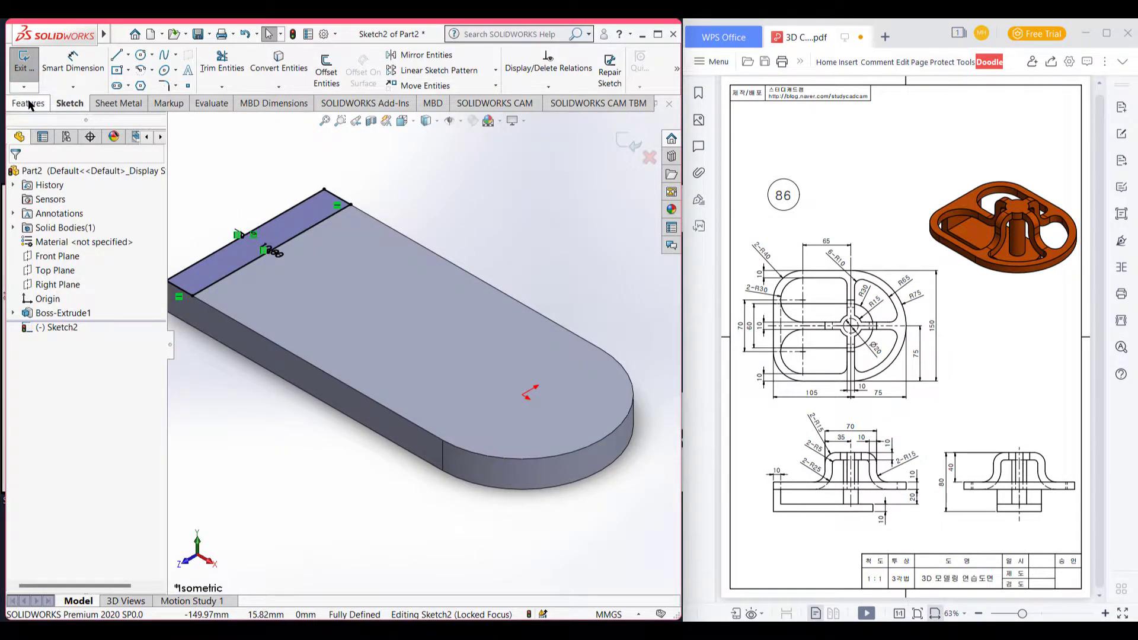
# - Extrude Sketch2's 10 mm strip to a 20 mm depth as Boss-Extrude2
pyautogui.click(29, 104)
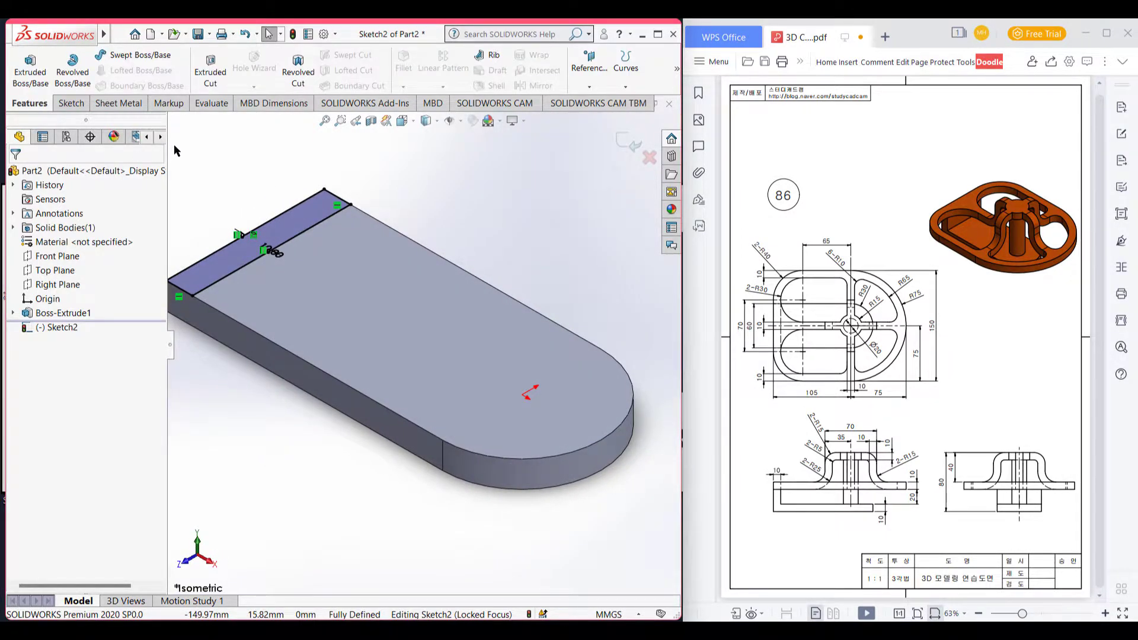
pyautogui.click(30, 70)
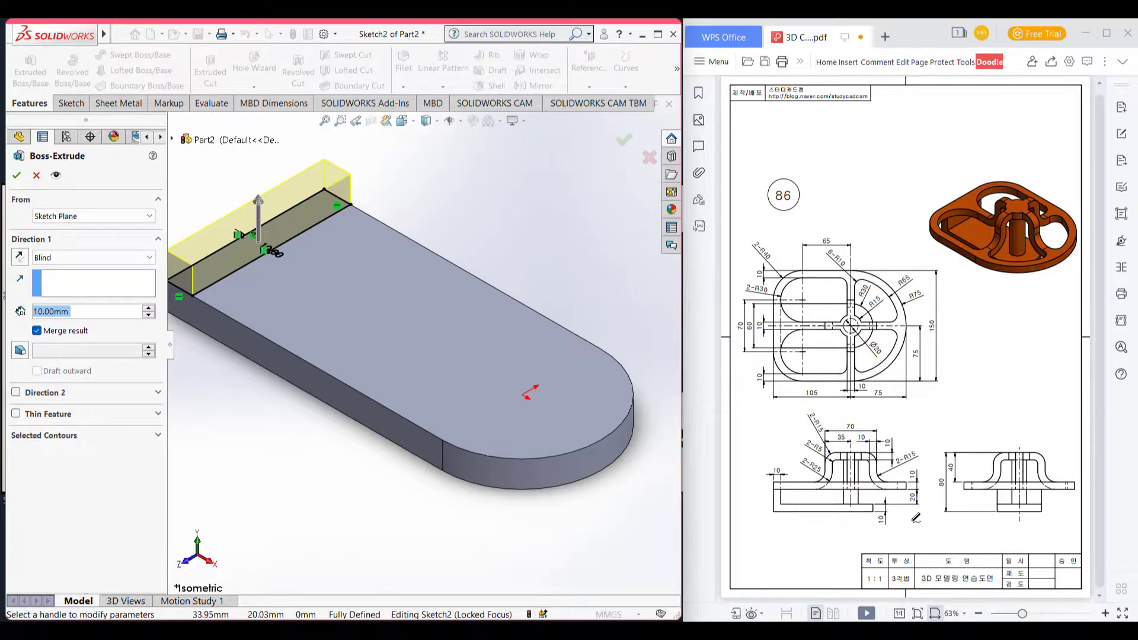
pyautogui.moveTo(916, 492); pyautogui.dragTo(932, 492)
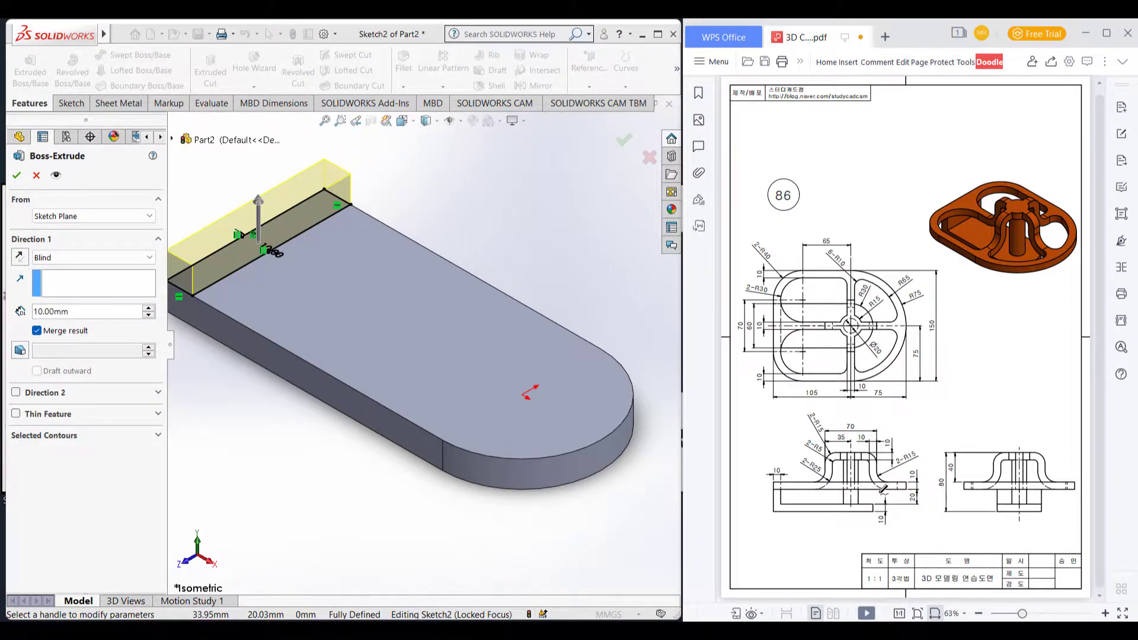
pyautogui.click(83, 311)
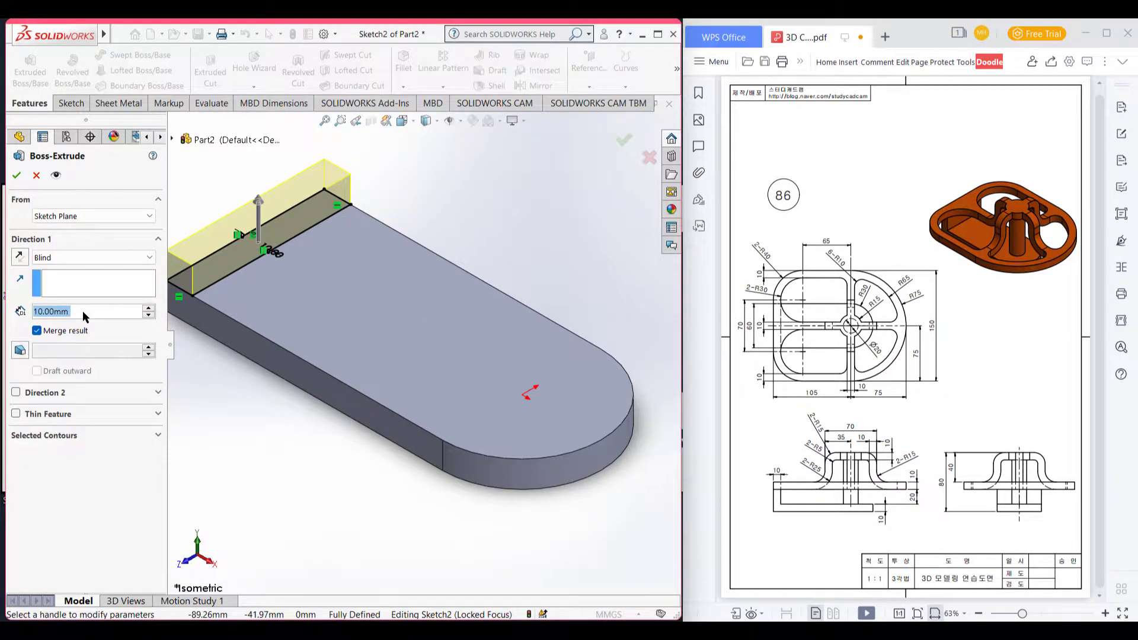
pyautogui.write('20')
pyautogui.press('Return')
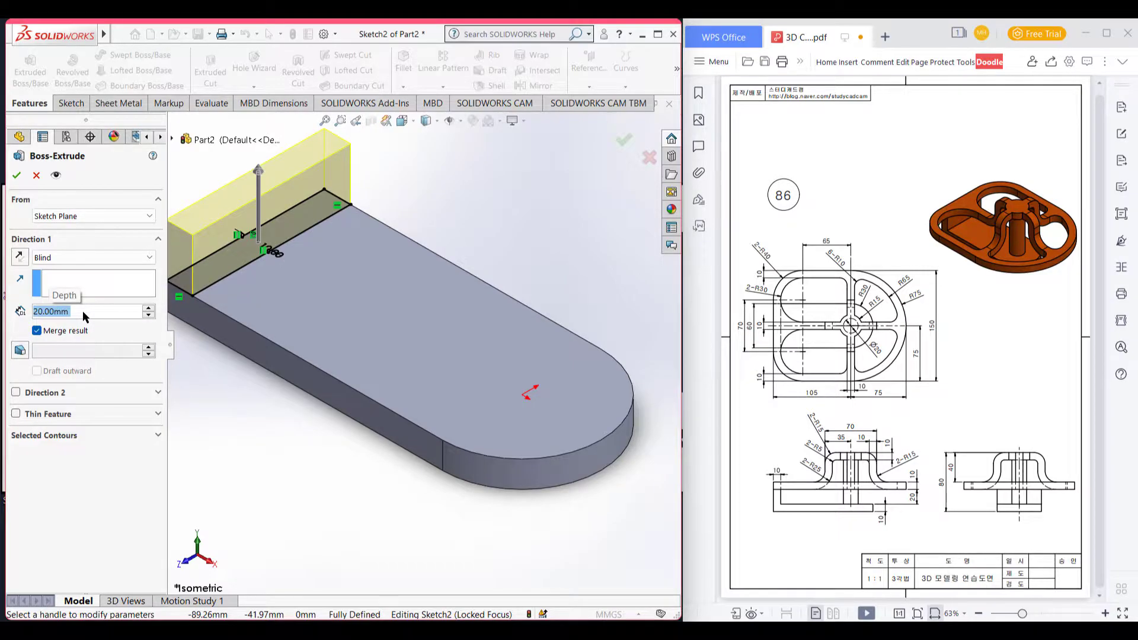
pyautogui.click(16, 174)
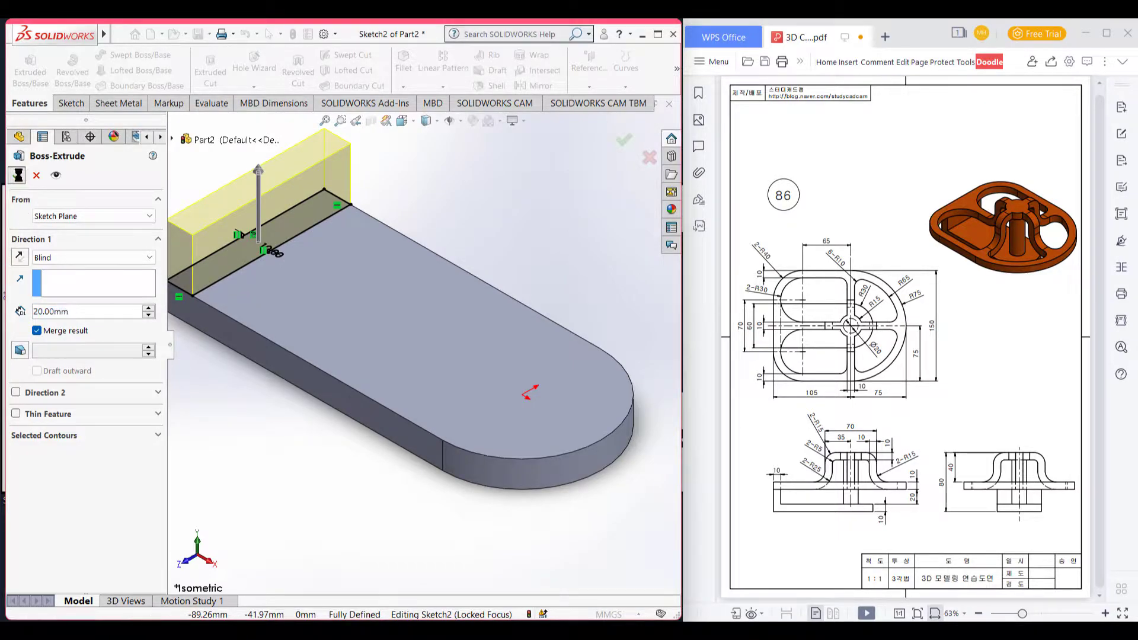
pyautogui.click(298, 484)
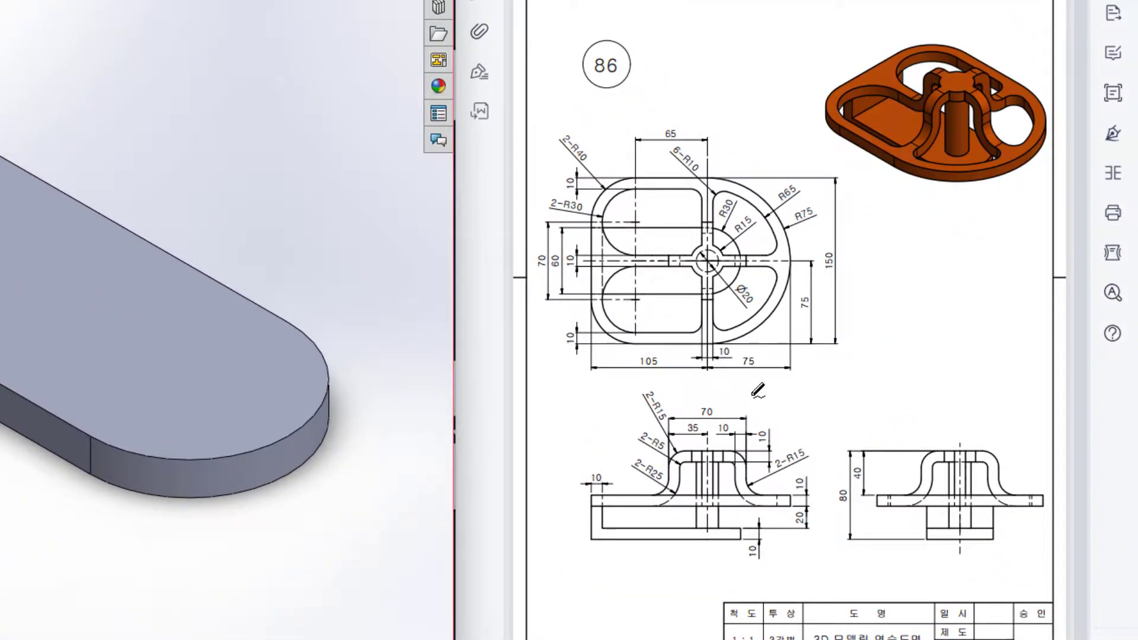
pyautogui.moveTo(712, 175)
pyautogui.mouseDown()
pyautogui.moveTo(612, 174)
pyautogui.moveTo(588, 314)
pyautogui.moveTo(592, 335)
pyautogui.moveTo(710, 322)
pyautogui.mouseUp()
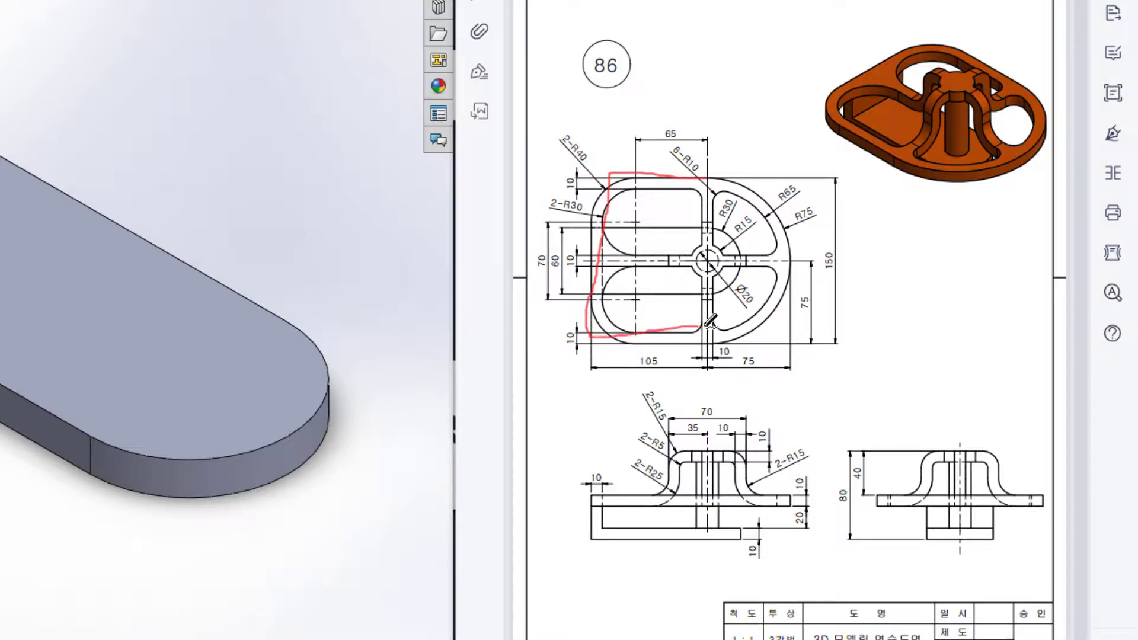
pyautogui.moveTo(697, 167)
pyautogui.mouseDown()
pyautogui.moveTo(715, 333)
pyautogui.moveTo(796, 212)
pyautogui.moveTo(733, 331)
pyautogui.mouseUp()
pyautogui.hotkey('ctrl', 'z')
pyautogui.hotkey('ctrl', 'z')
pyautogui.hotkey('ctrl', 'z')
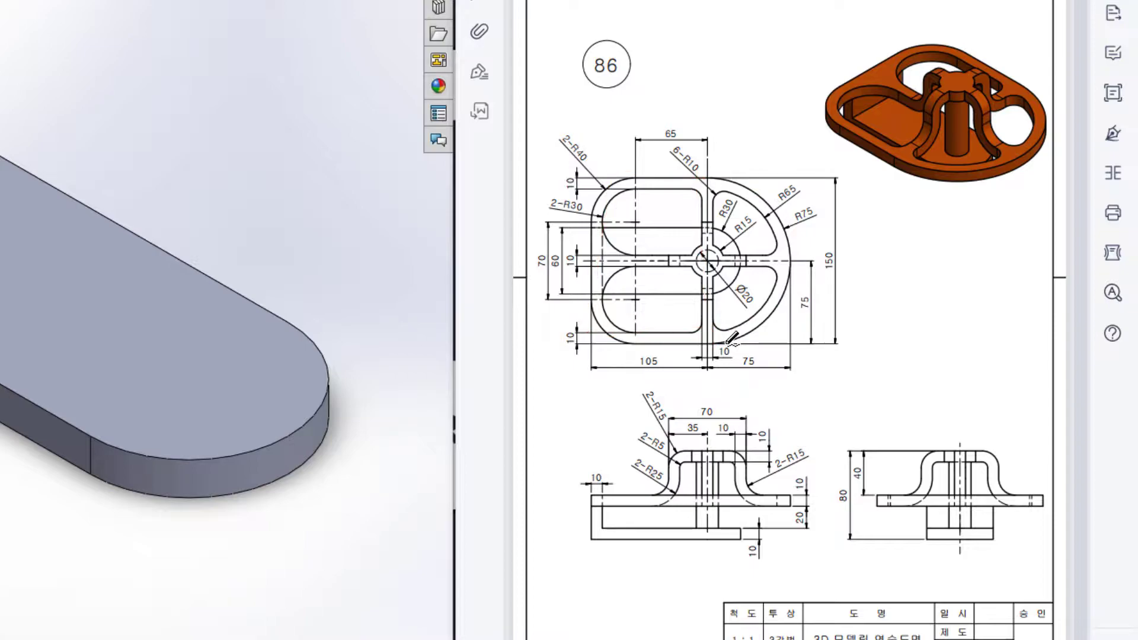
pyautogui.moveTo(652, 347)
pyautogui.mouseDown()
pyautogui.moveTo(683, 365)
pyautogui.moveTo(674, 338)
pyautogui.mouseUp()
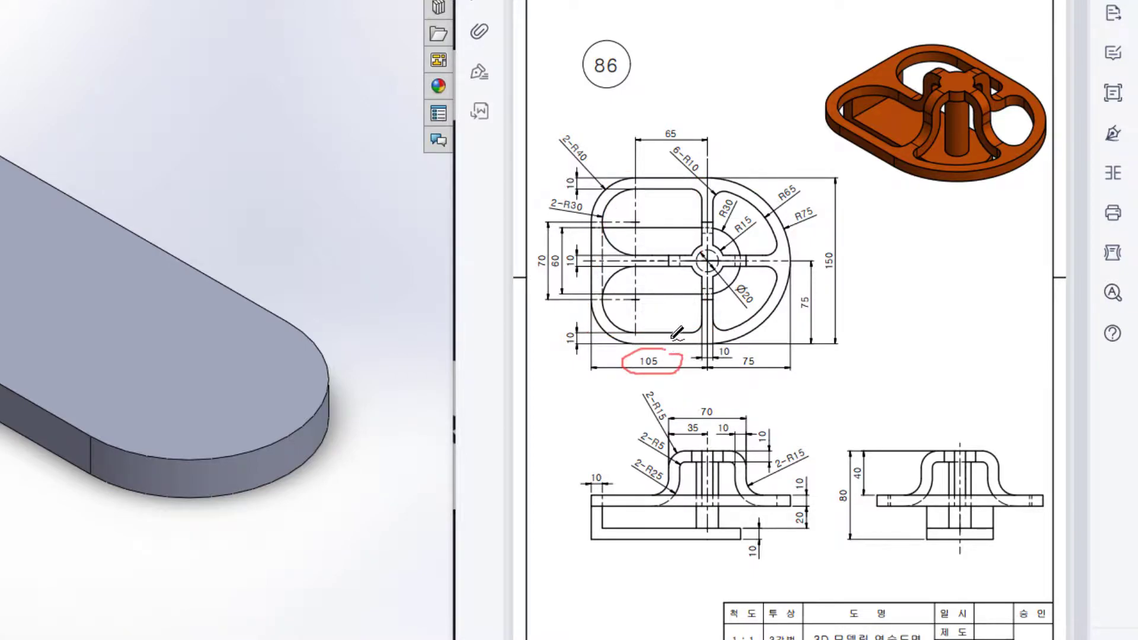
pyautogui.moveTo(828, 241)
pyautogui.mouseDown()
pyautogui.moveTo(824, 274)
pyautogui.moveTo(845, 270)
pyautogui.moveTo(817, 251)
pyautogui.mouseUp()
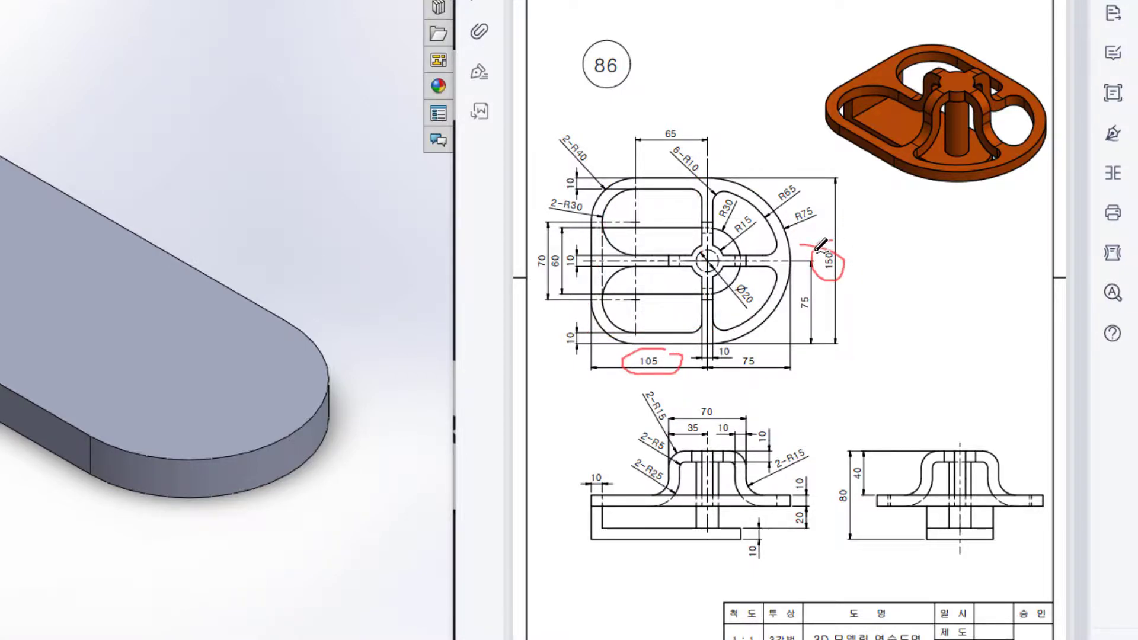
pyautogui.hotkey('ctrl', 'z')
pyautogui.hotkey('ctrl', 'z')
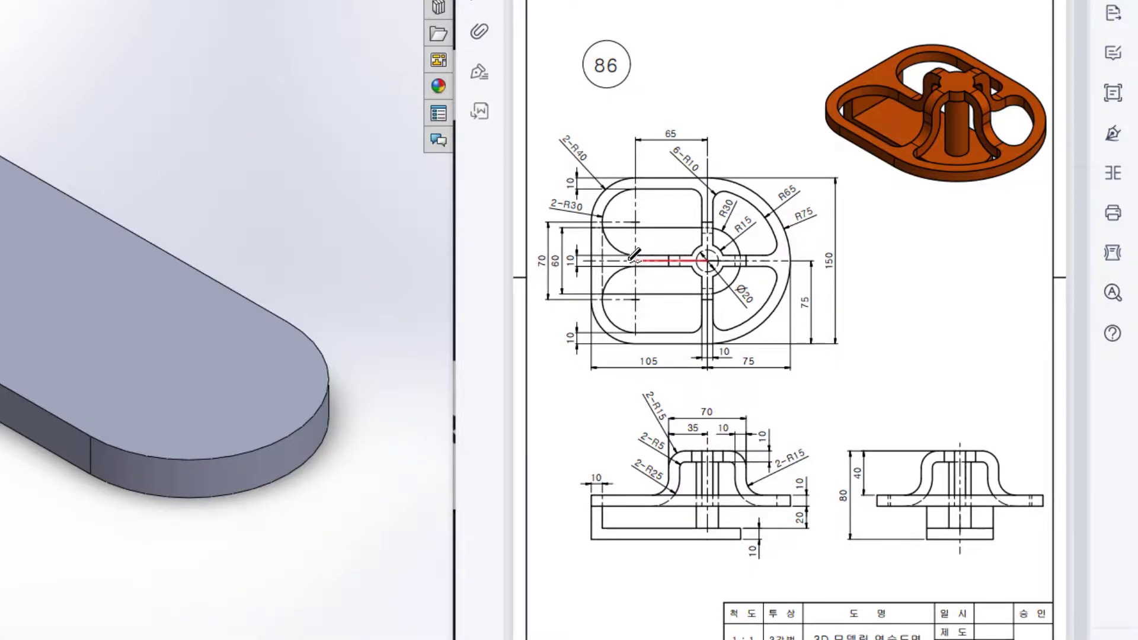
pyautogui.moveTo(632, 258); pyautogui.dragTo(590, 259)
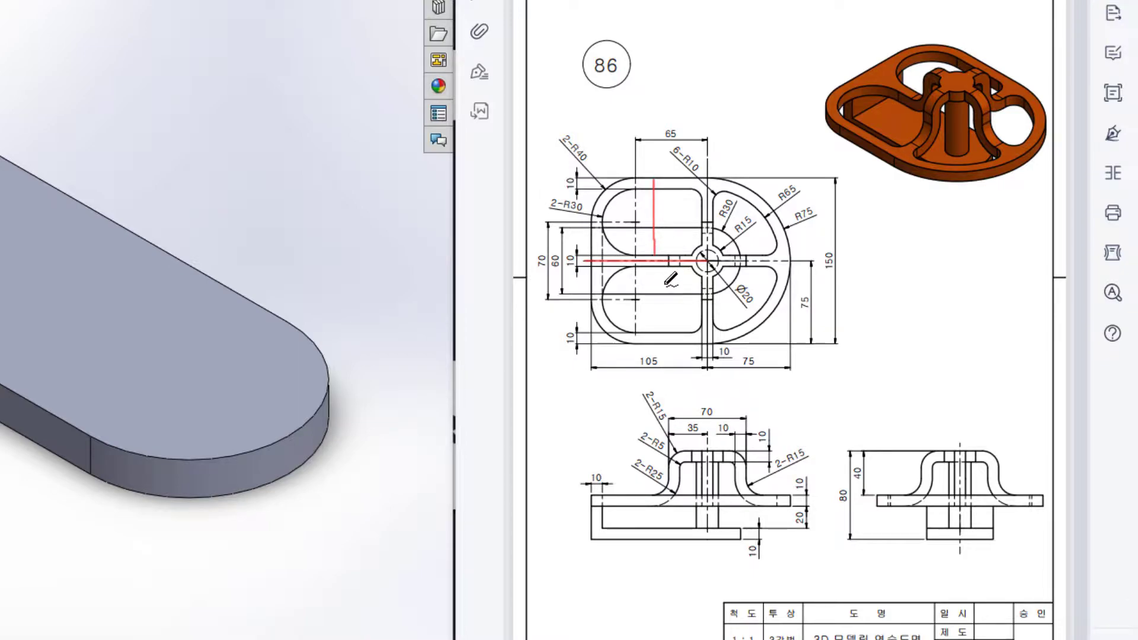
pyautogui.moveTo(664, 260); pyautogui.dragTo(670, 342)
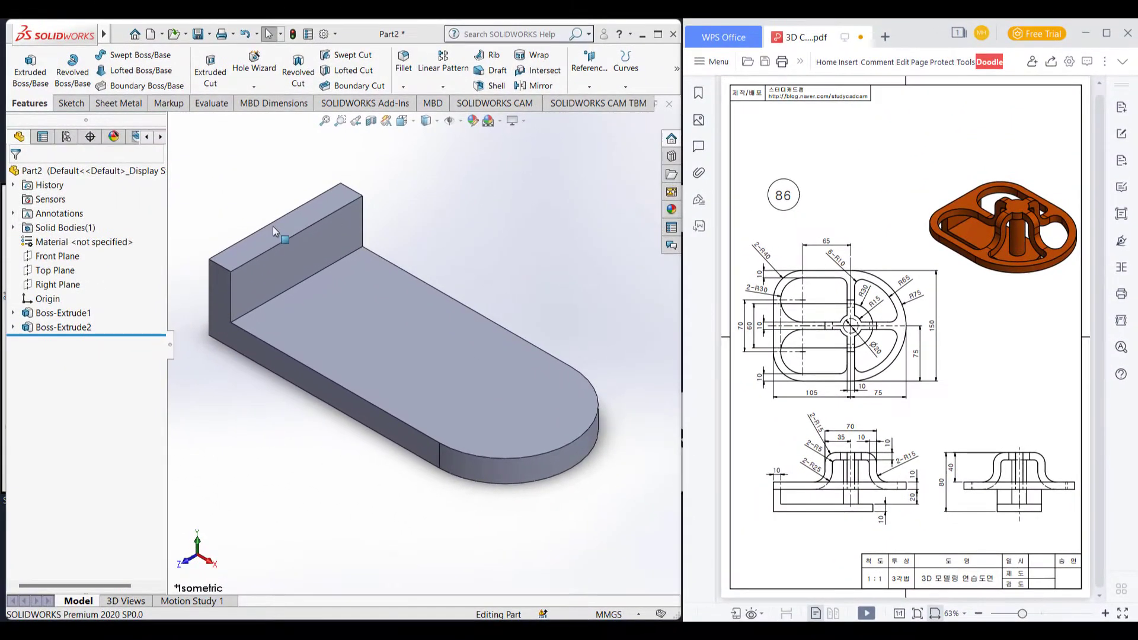
# - Sketch on the plate's top face a centerline from the origin to the flat left edge
pyautogui.click(276, 228)
pyautogui.rightClick(275, 233)
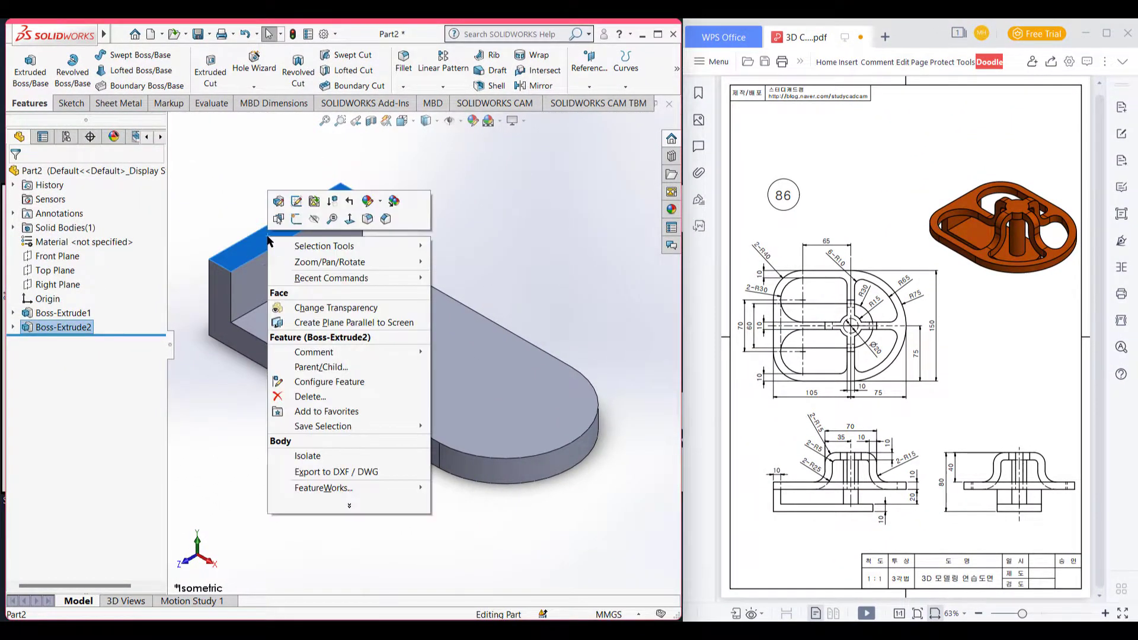
pyautogui.click(297, 220)
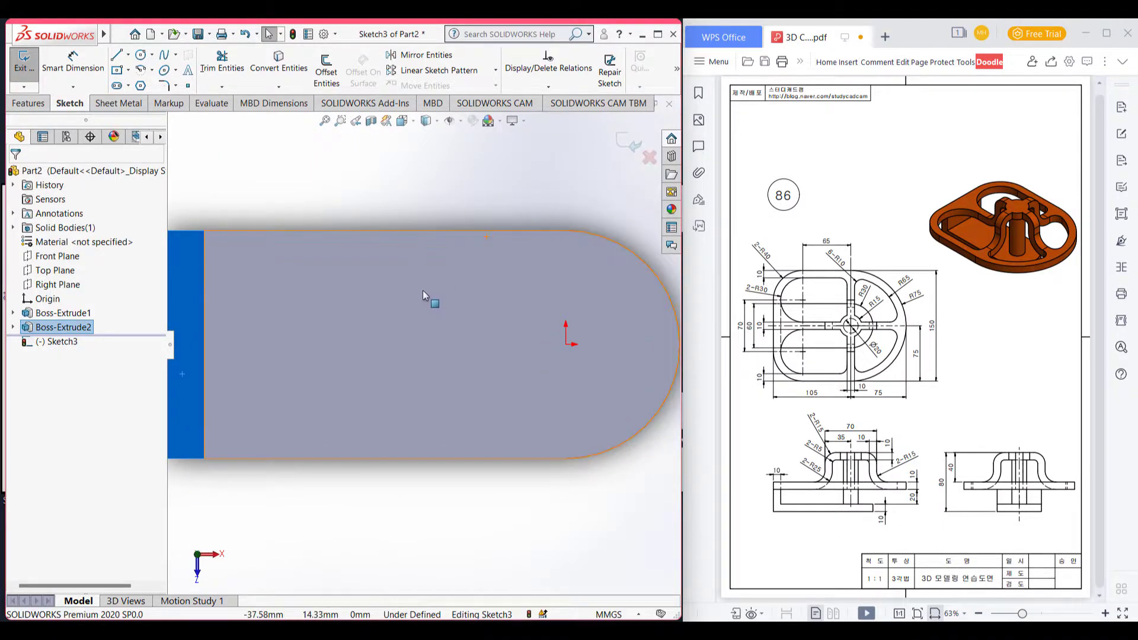
pyautogui.click(128, 55)
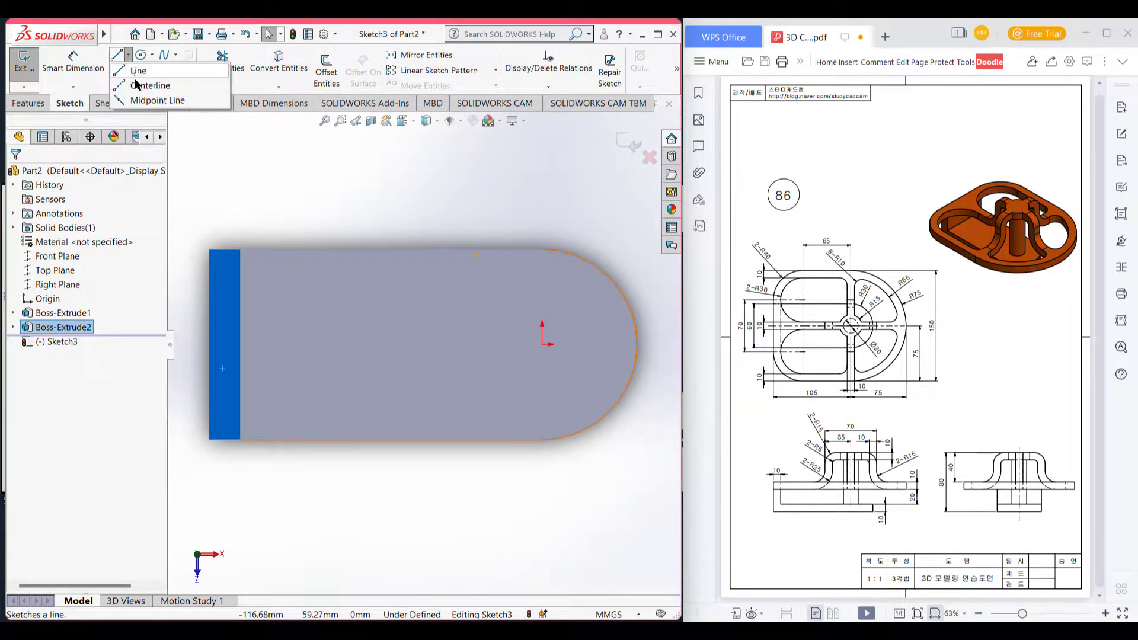
pyautogui.click(138, 85)
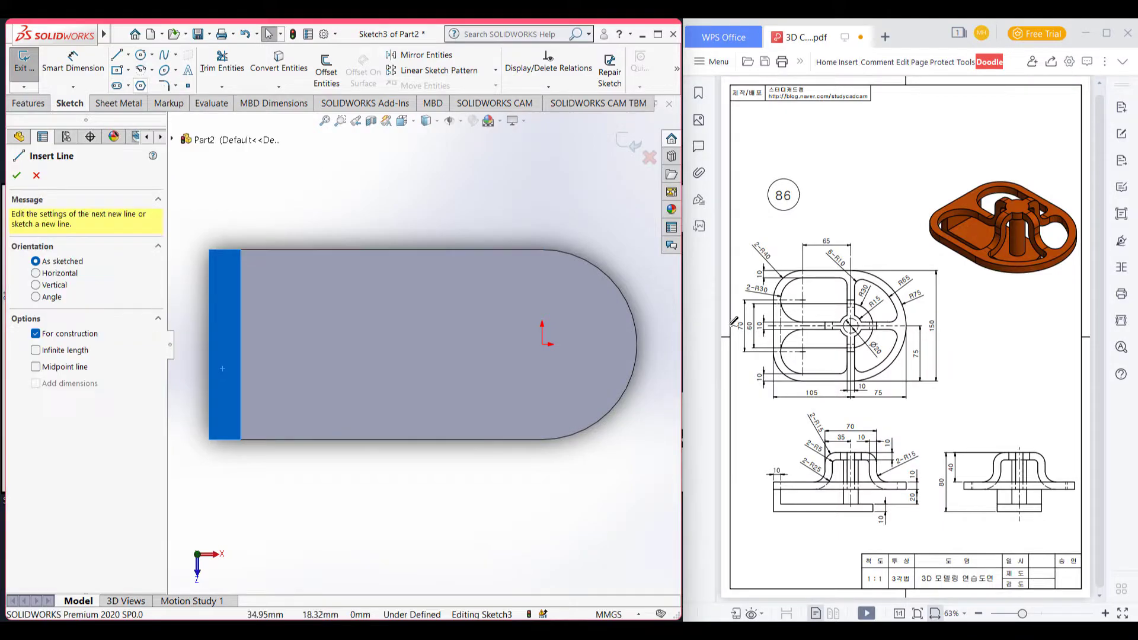
pyautogui.click(541, 345)
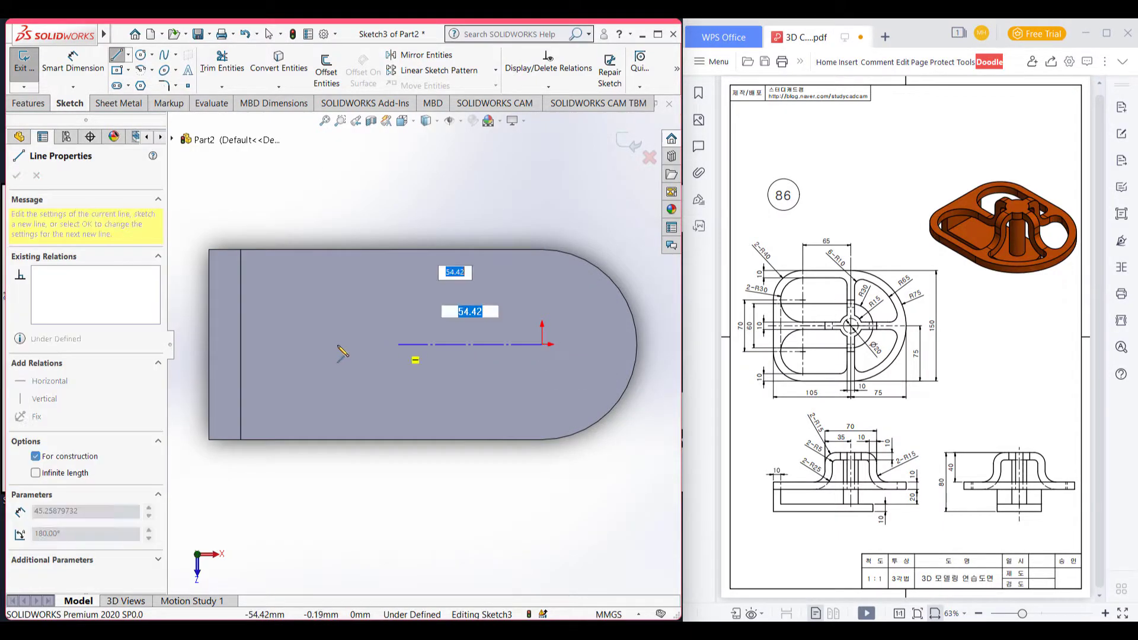
pyautogui.click(208, 344)
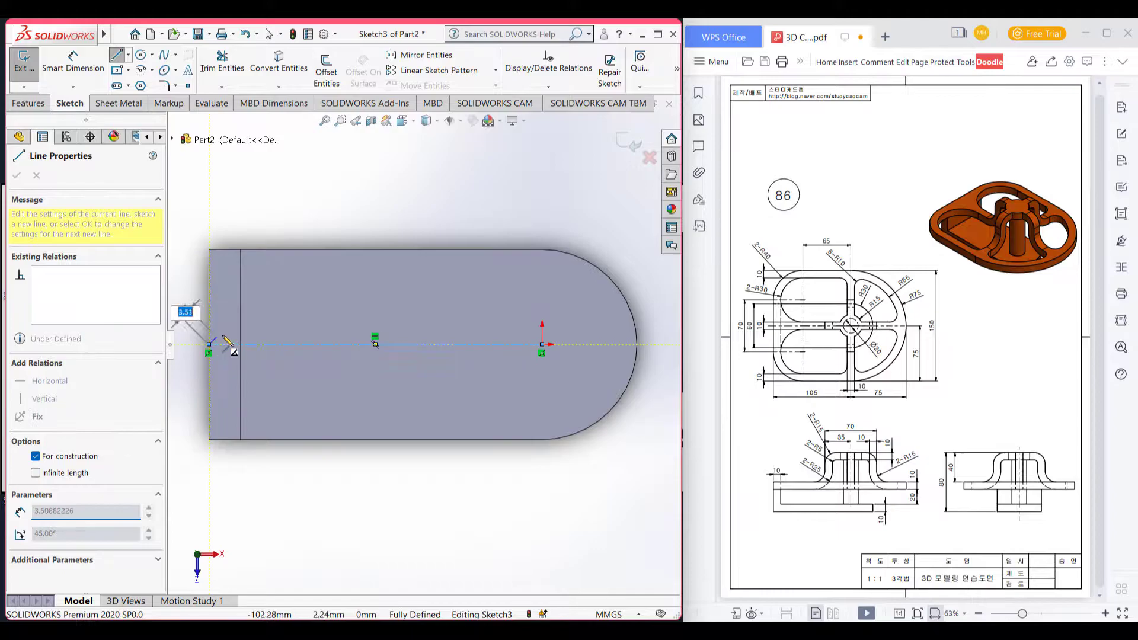
pyautogui.press('Escape')
pyautogui.press('Escape')
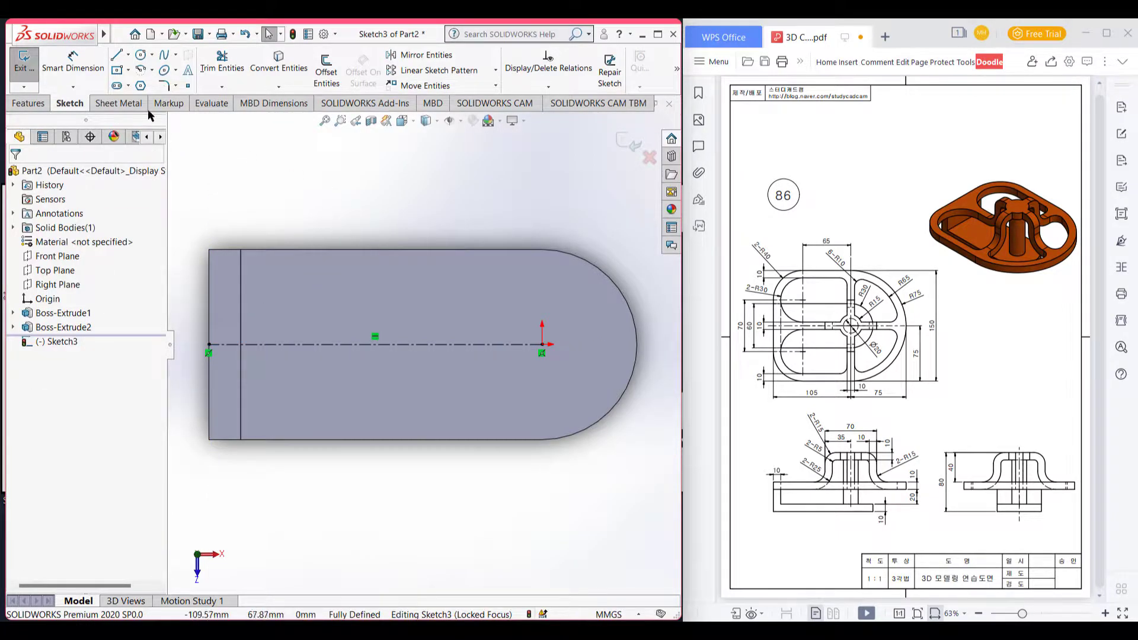
# - Offset the centerline 75 mm bi-directionally, producing lines above and below it
pyautogui.click(326, 70)
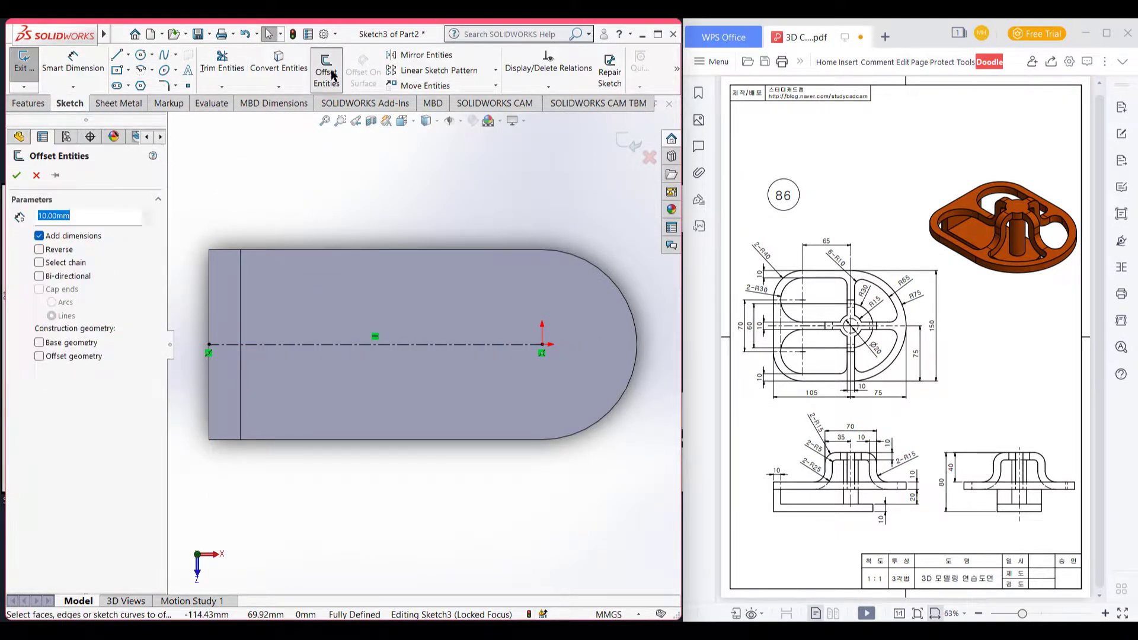
pyautogui.click(403, 348)
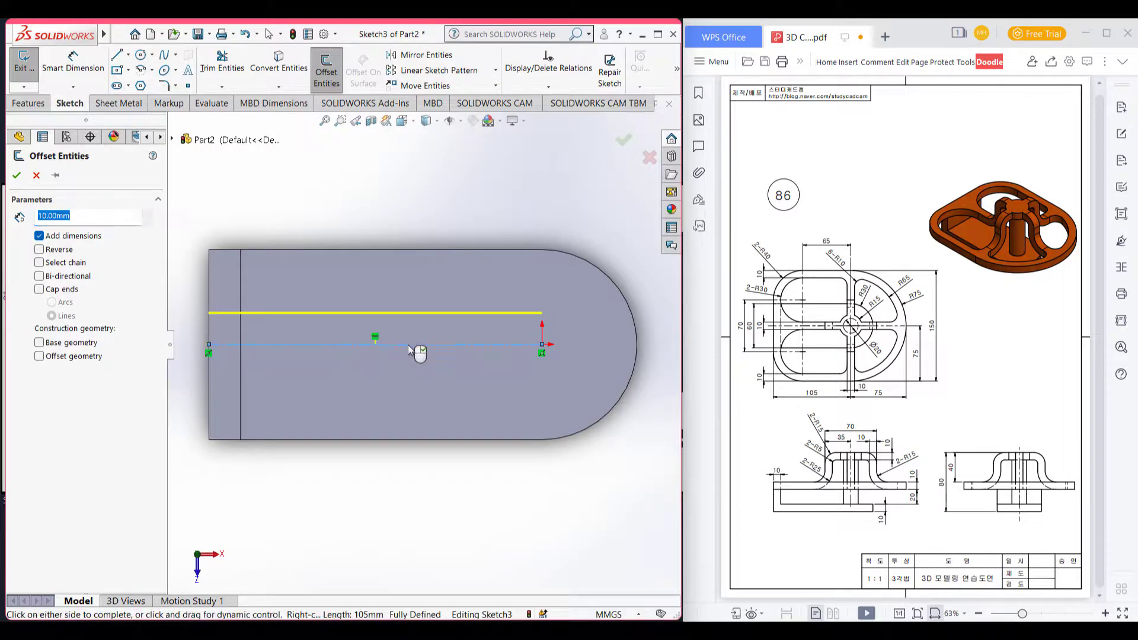
pyautogui.scroll(2, 409, 356)
pyautogui.moveTo(937, 310); pyautogui.dragTo(935, 340)
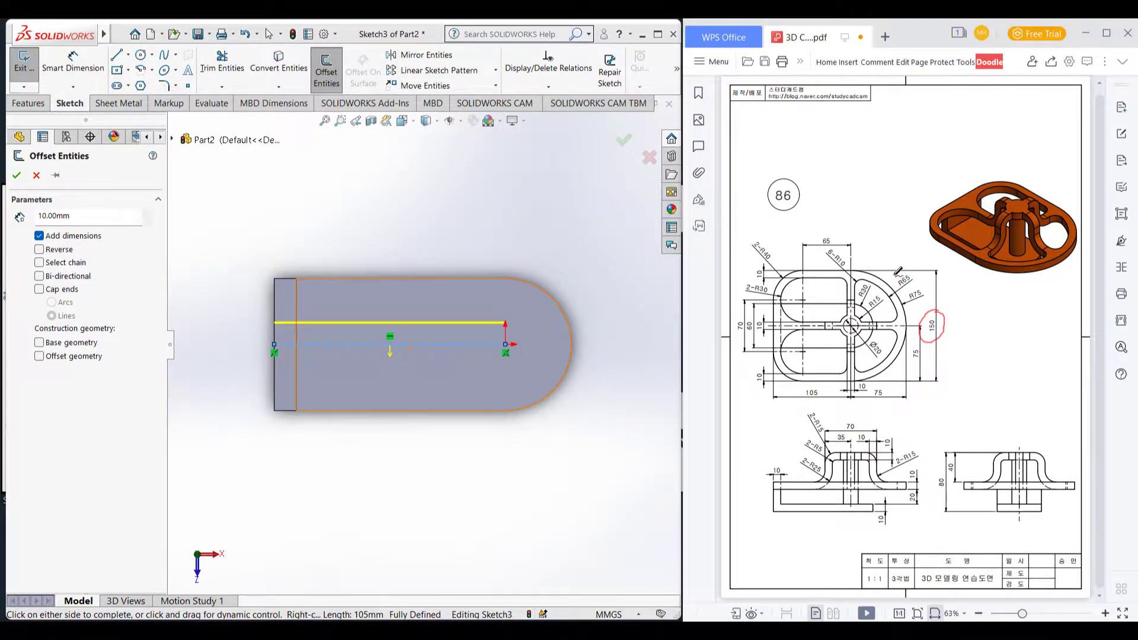
pyautogui.click(91, 214)
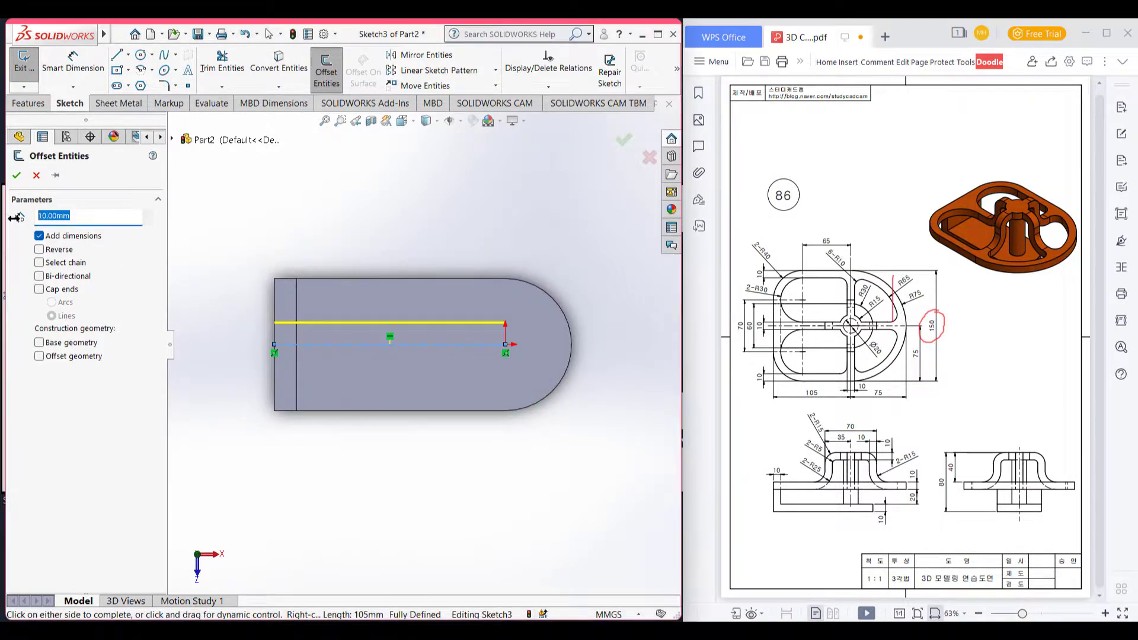
pyautogui.write('75')
pyautogui.press('Return')
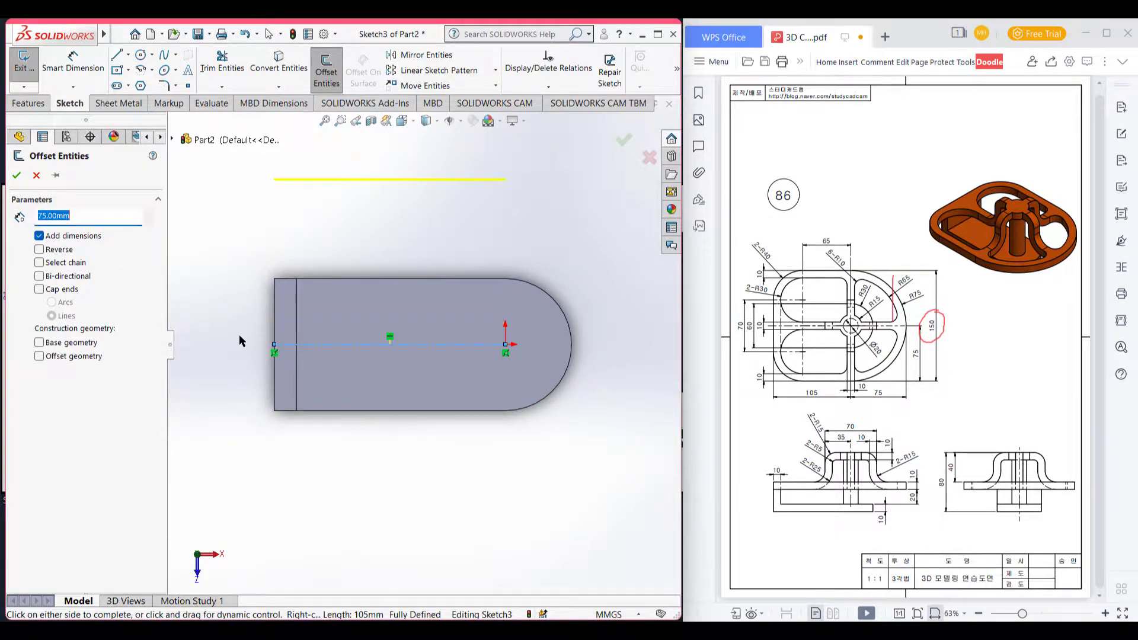
pyautogui.click(39, 277)
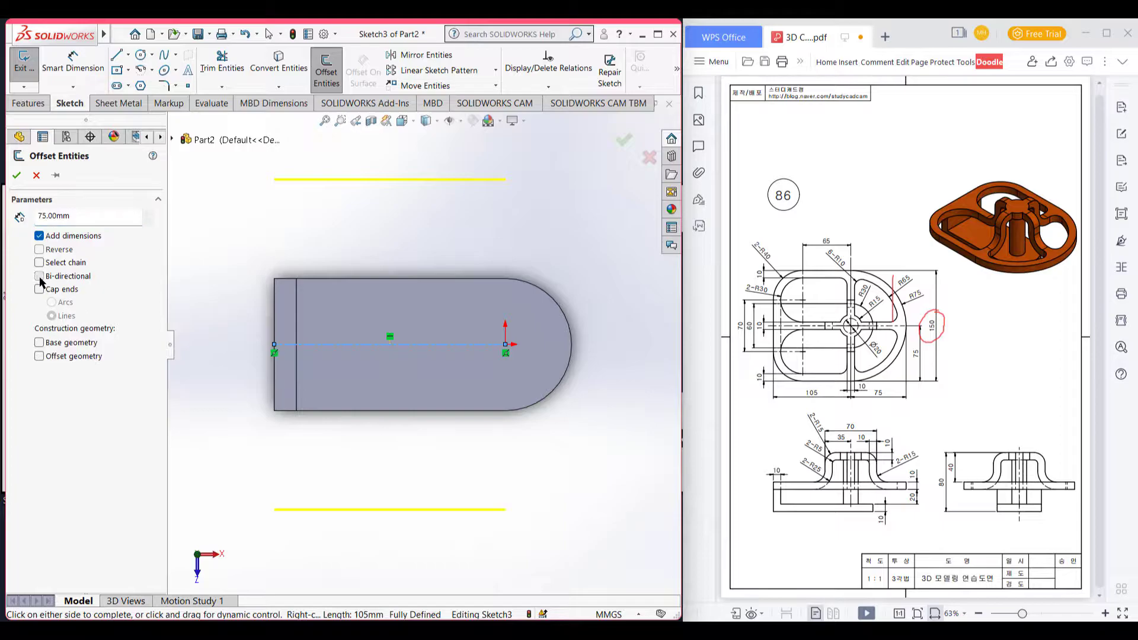
pyautogui.click(17, 176)
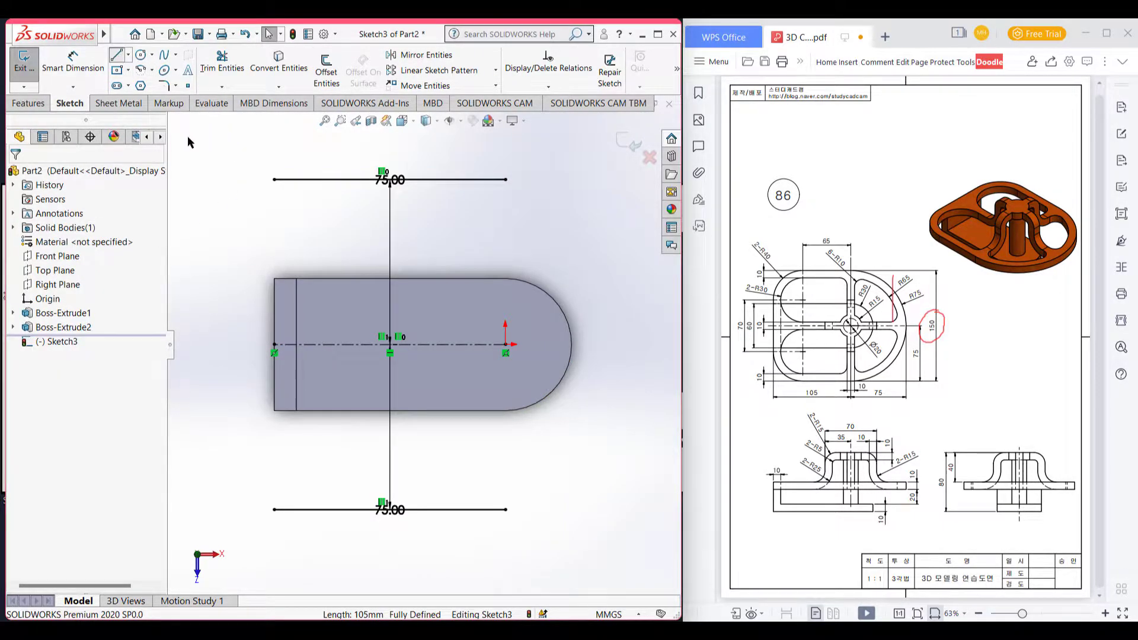
pyautogui.click(116, 54)
# - Join the offset lines' left ends and draw a circle from the origin to the top line
pyautogui.click(274, 179)
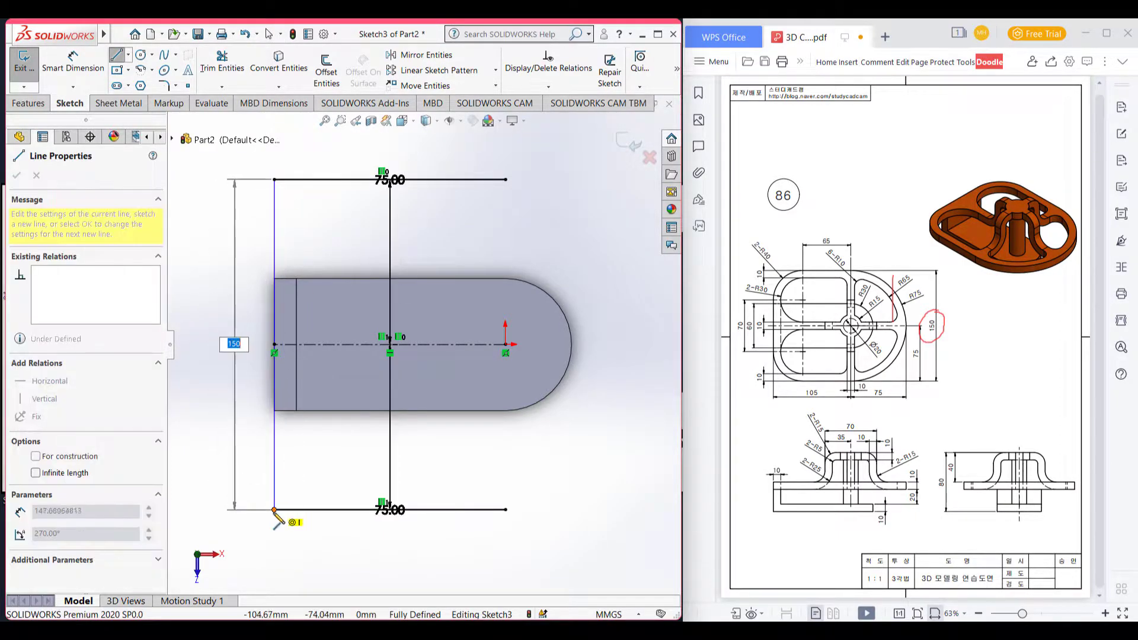
pyautogui.click(274, 509)
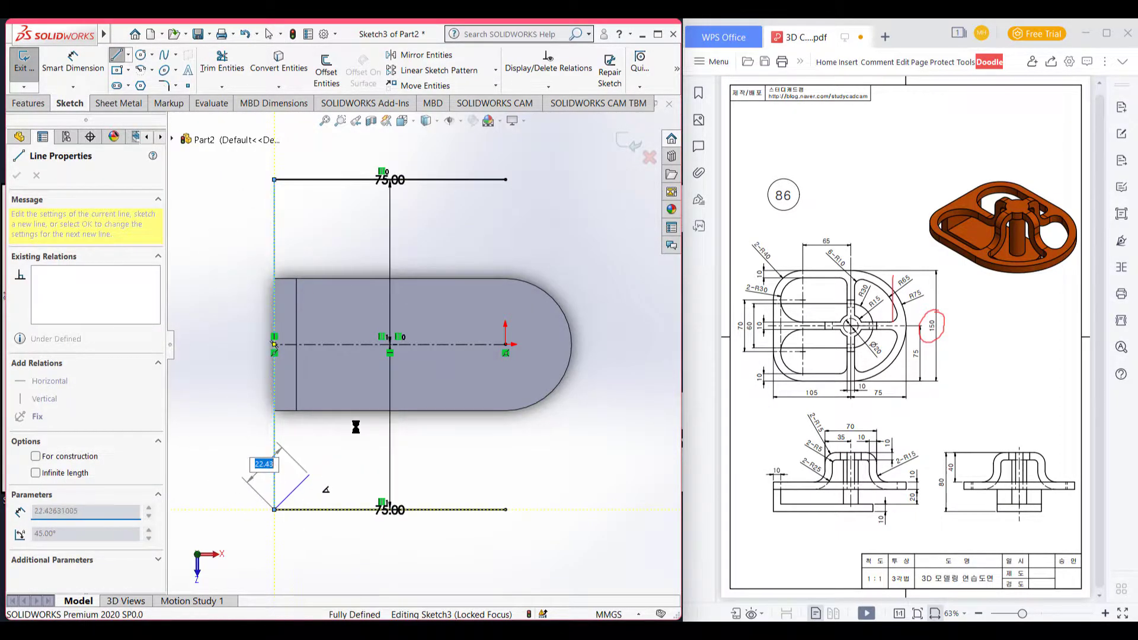
pyautogui.press('Escape')
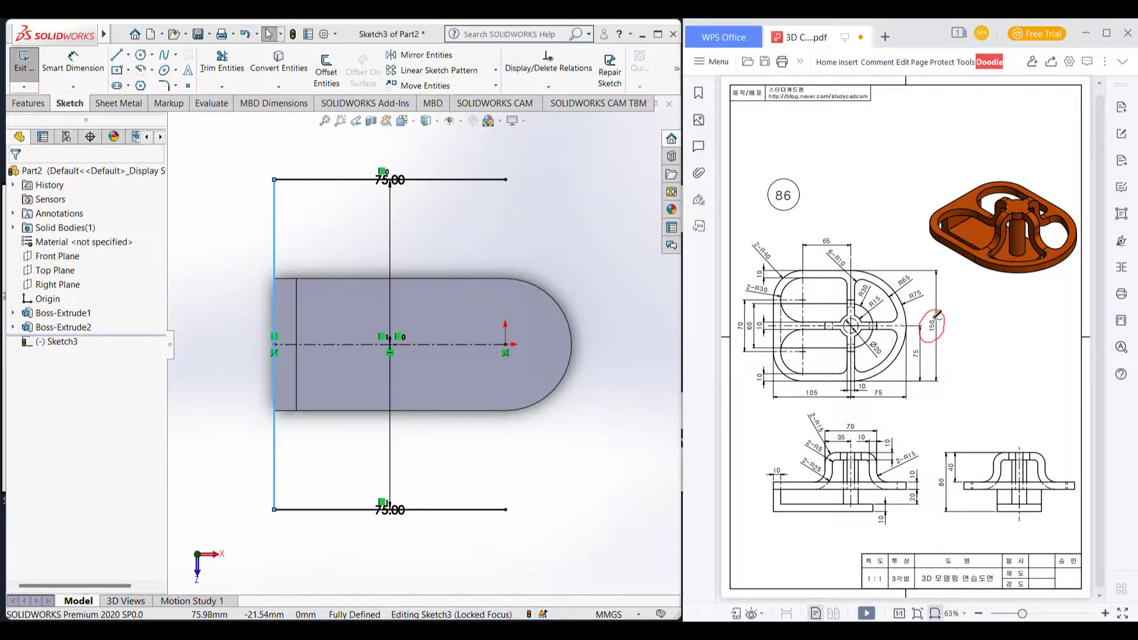
pyautogui.click(140, 54)
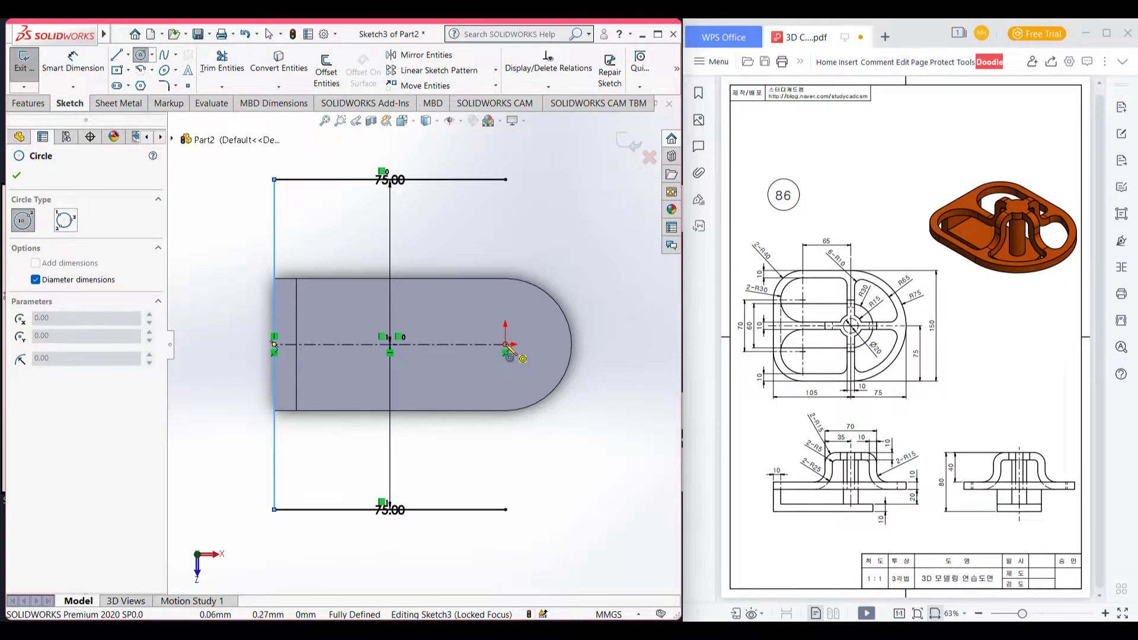
pyautogui.click(506, 345)
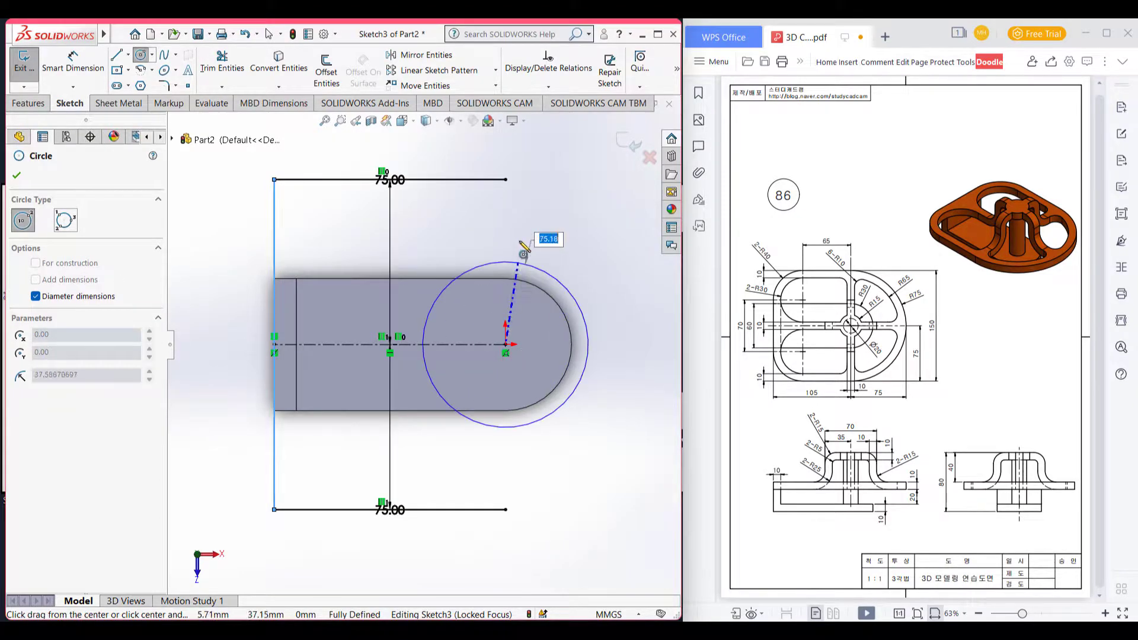
pyautogui.click(506, 180)
pyautogui.press('Escape')
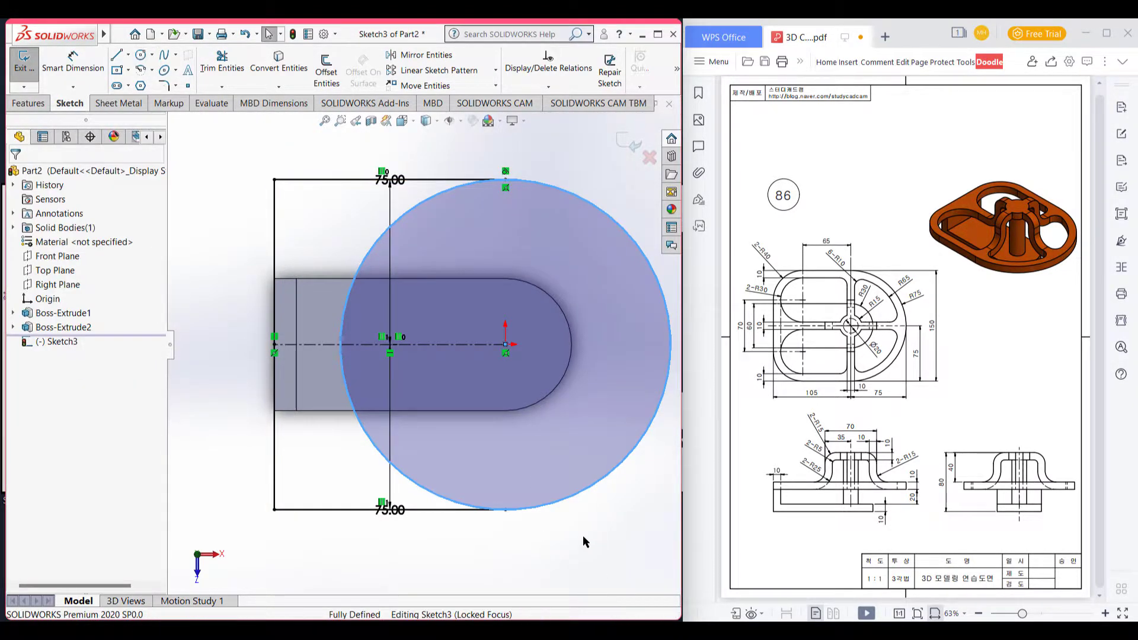
pyautogui.press('Escape')
# - Trim the circle's inner arc, delete the redundant 75.00 dimension, and view isometrically
pyautogui.moveTo(610, 518); pyautogui.dragTo(558, 567, button='right')
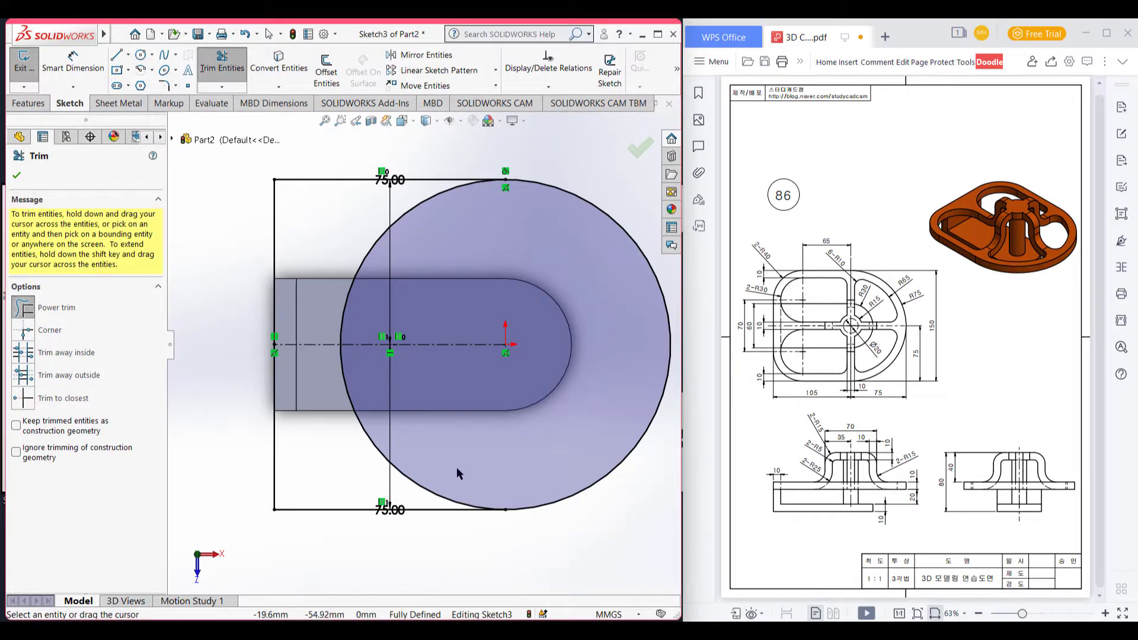
pyautogui.moveTo(424, 494); pyautogui.dragTo(441, 475)
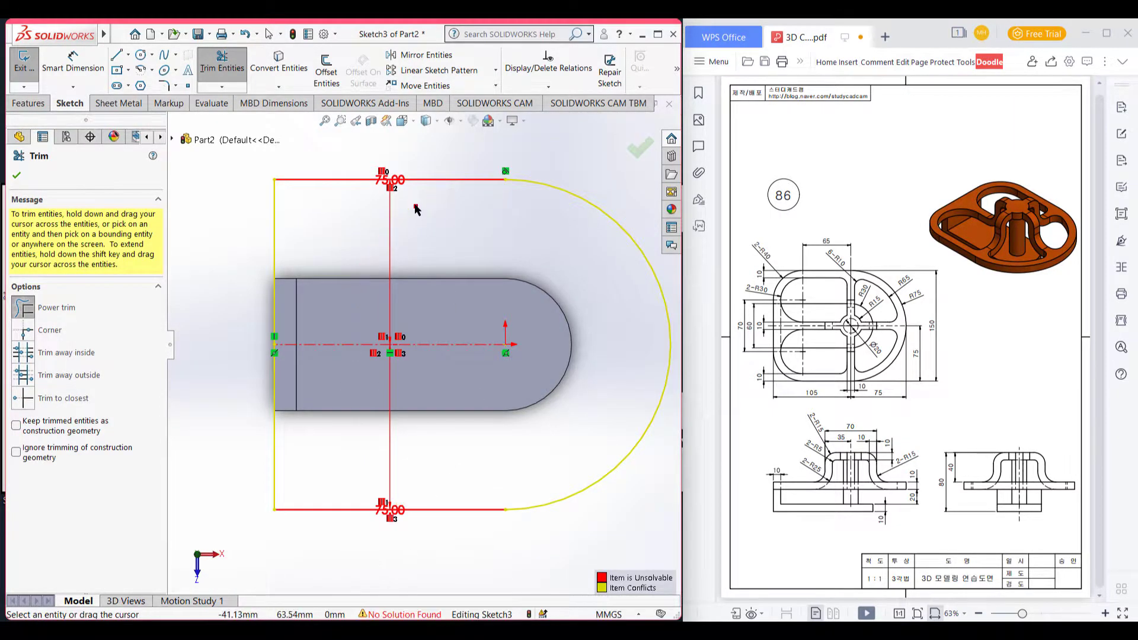
pyautogui.click(17, 176)
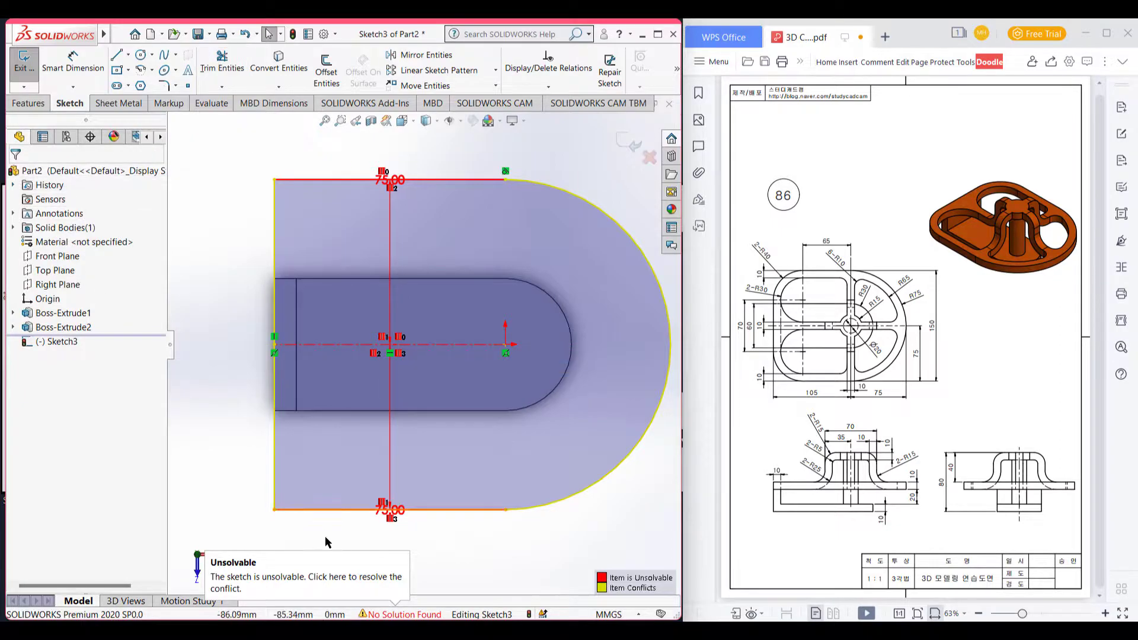
pyautogui.moveTo(393, 519); pyautogui.dragTo(401, 455)
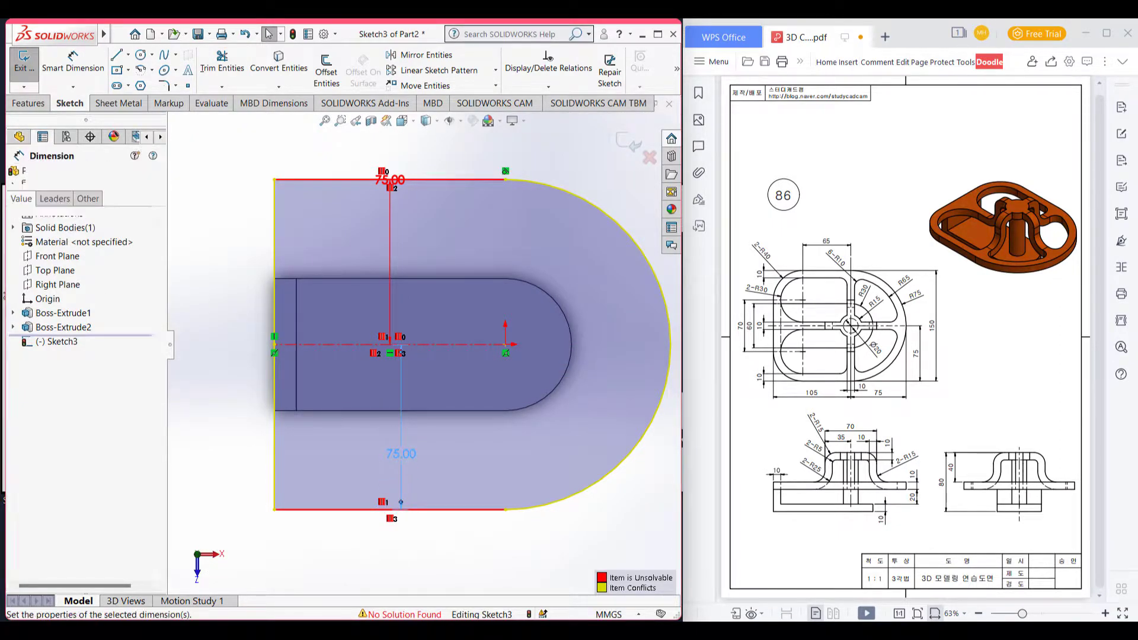
pyautogui.rightClick(407, 454)
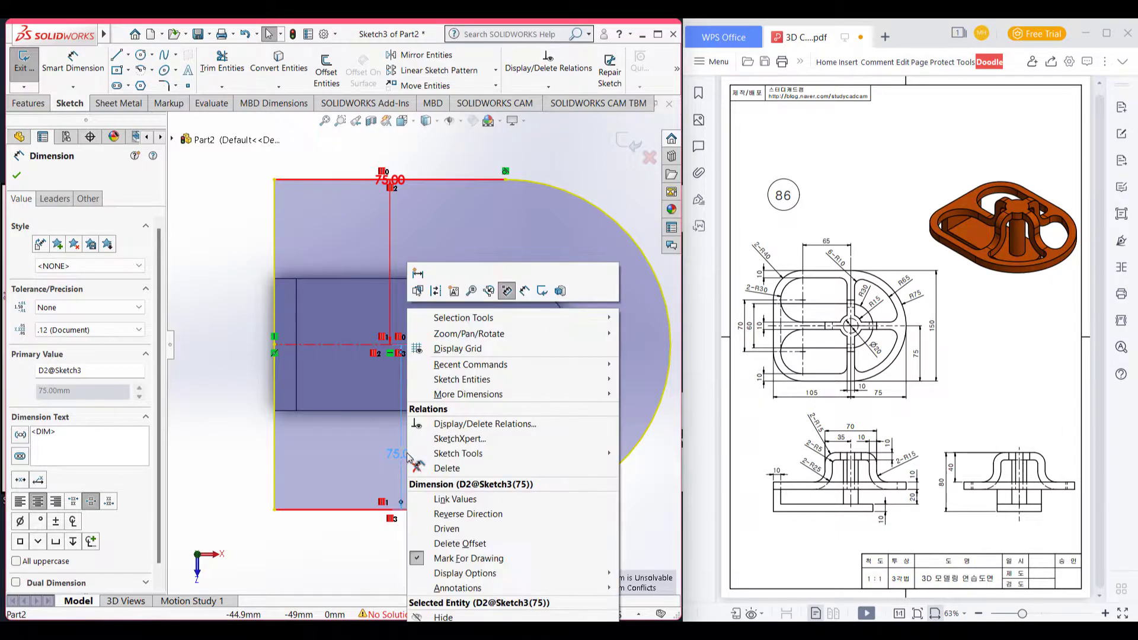
pyautogui.click(447, 469)
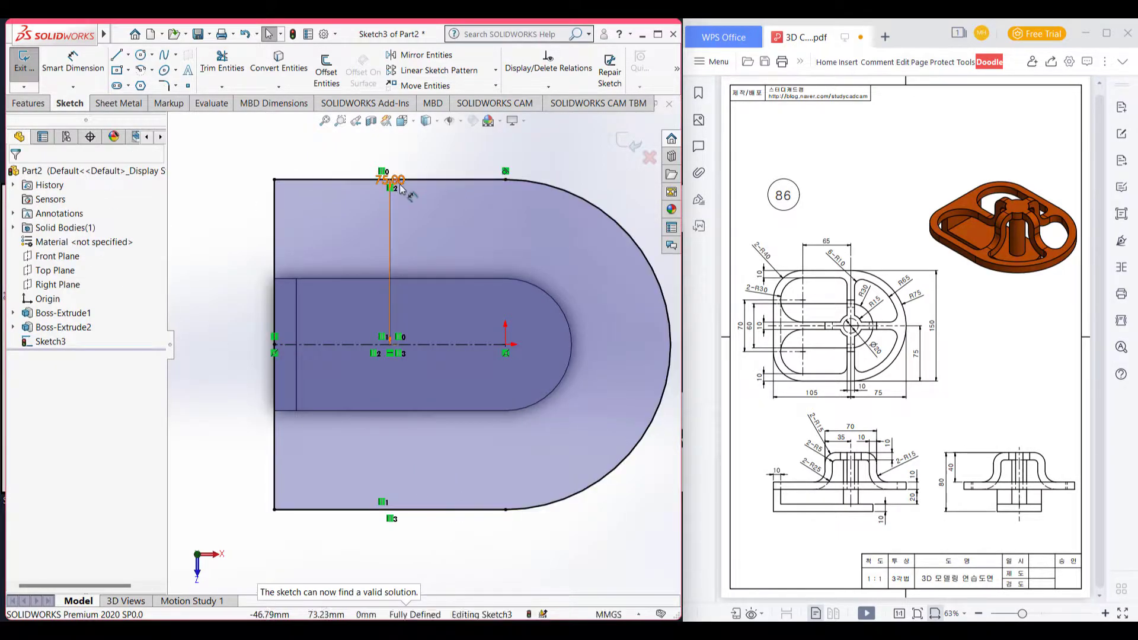
pyautogui.moveTo(401, 188); pyautogui.dragTo(407, 235)
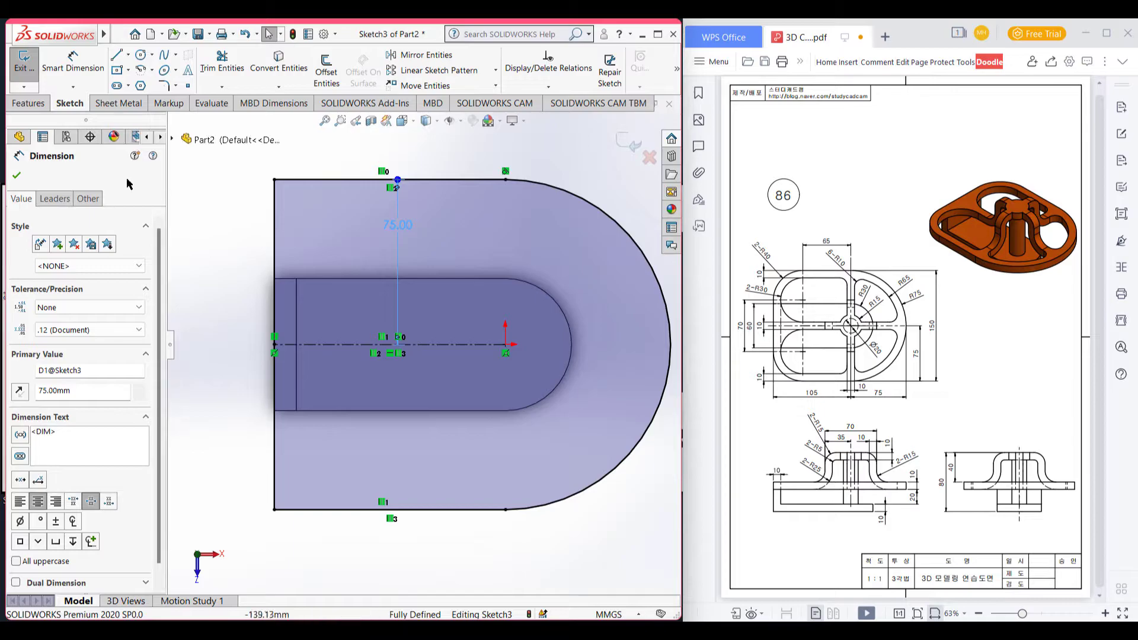
pyautogui.click(16, 175)
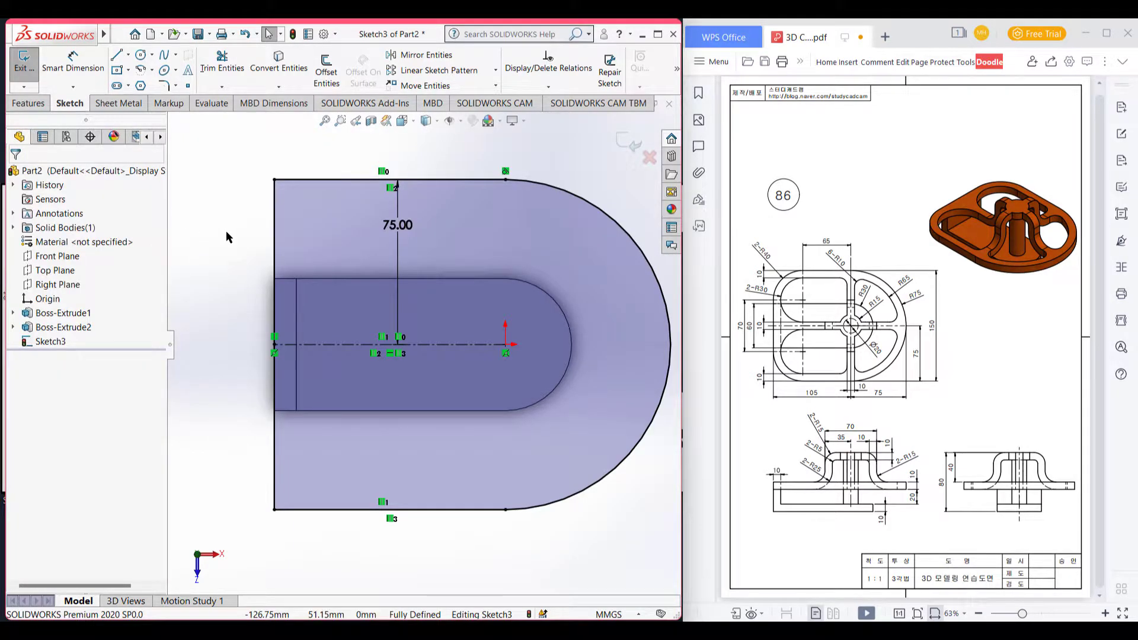
pyautogui.hotkey('ctrl', '7')
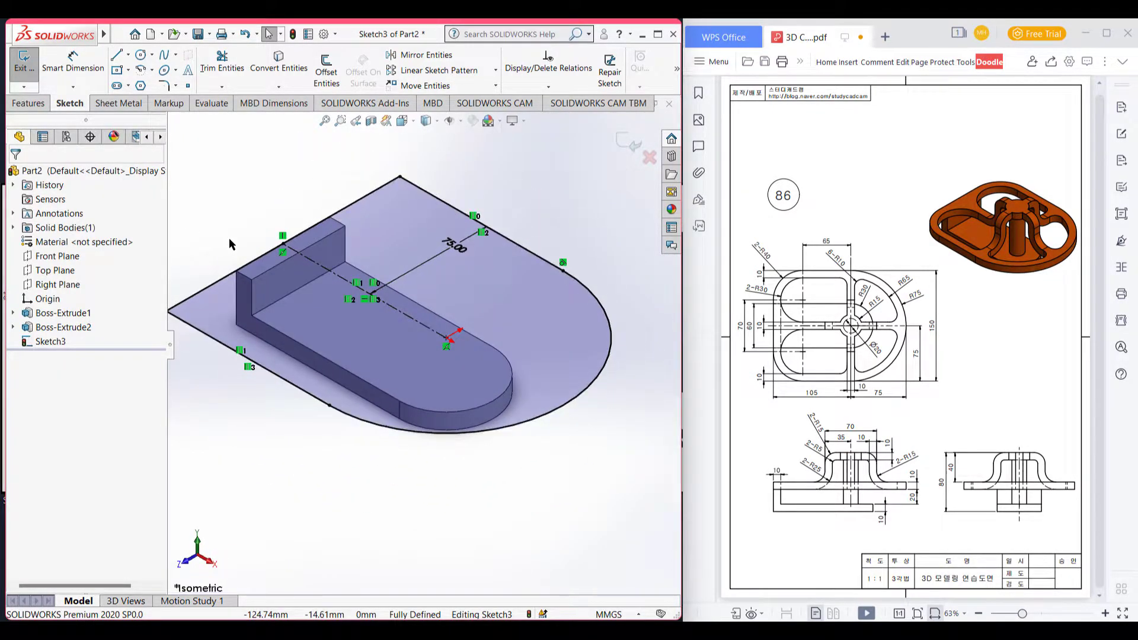
# - Extrude Sketch3's D-shaped outline 10 mm deep, then orbit to inspect the new plate
pyautogui.click(27, 104)
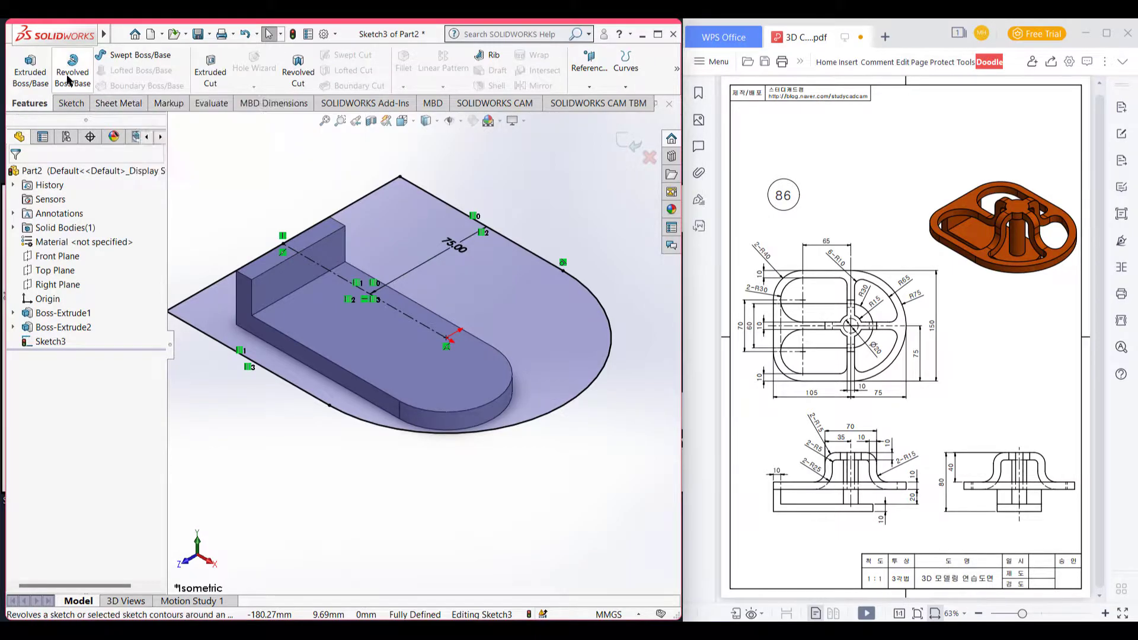
pyautogui.click(16, 73)
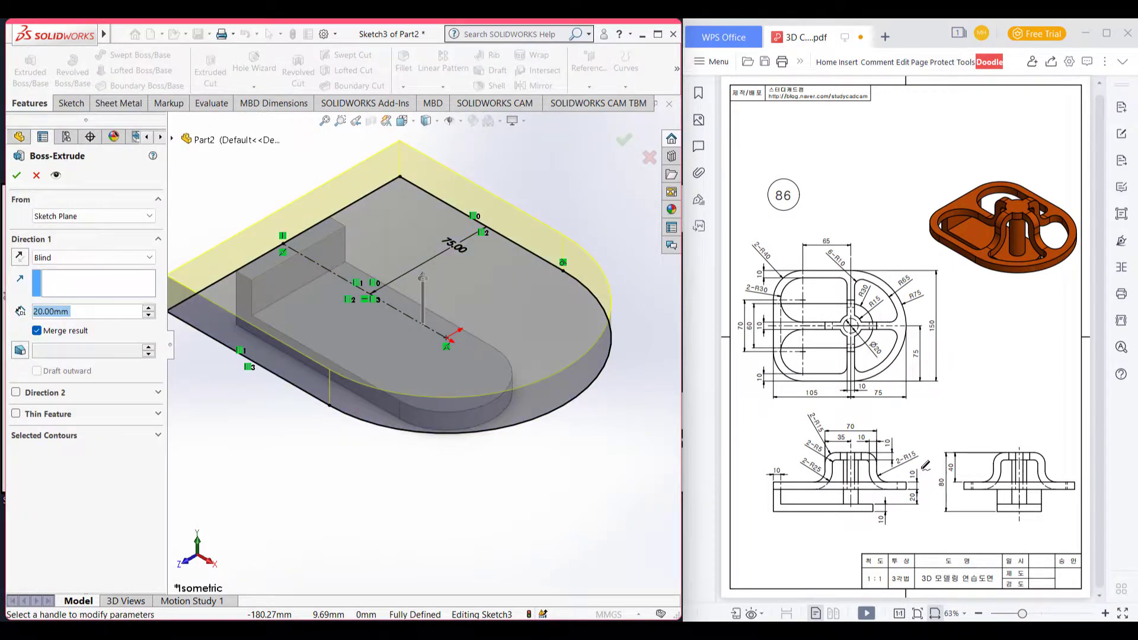
pyautogui.moveTo(919, 471); pyautogui.dragTo(909, 476)
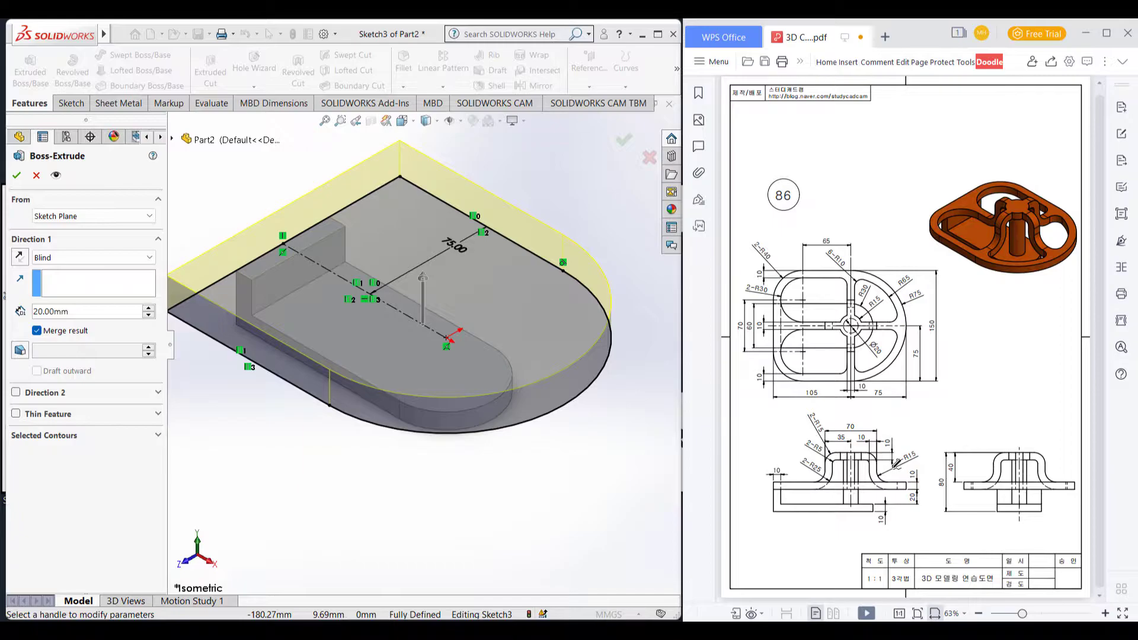
pyautogui.click(16, 314)
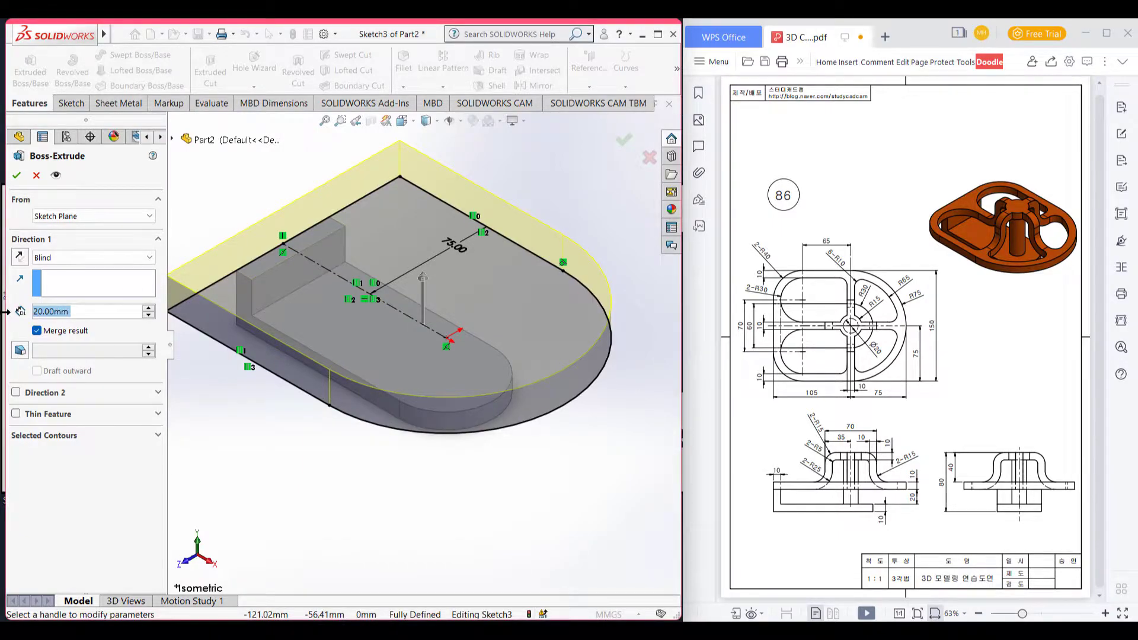
pyautogui.write('10')
pyautogui.press('Return')
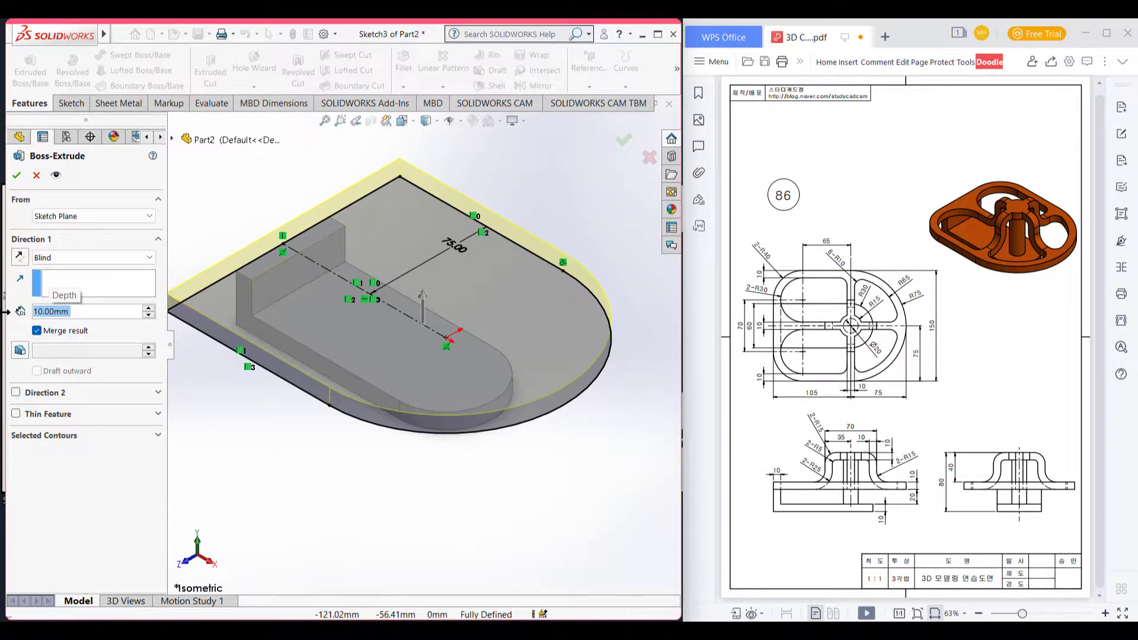
pyautogui.press('Return')
pyautogui.click(414, 498)
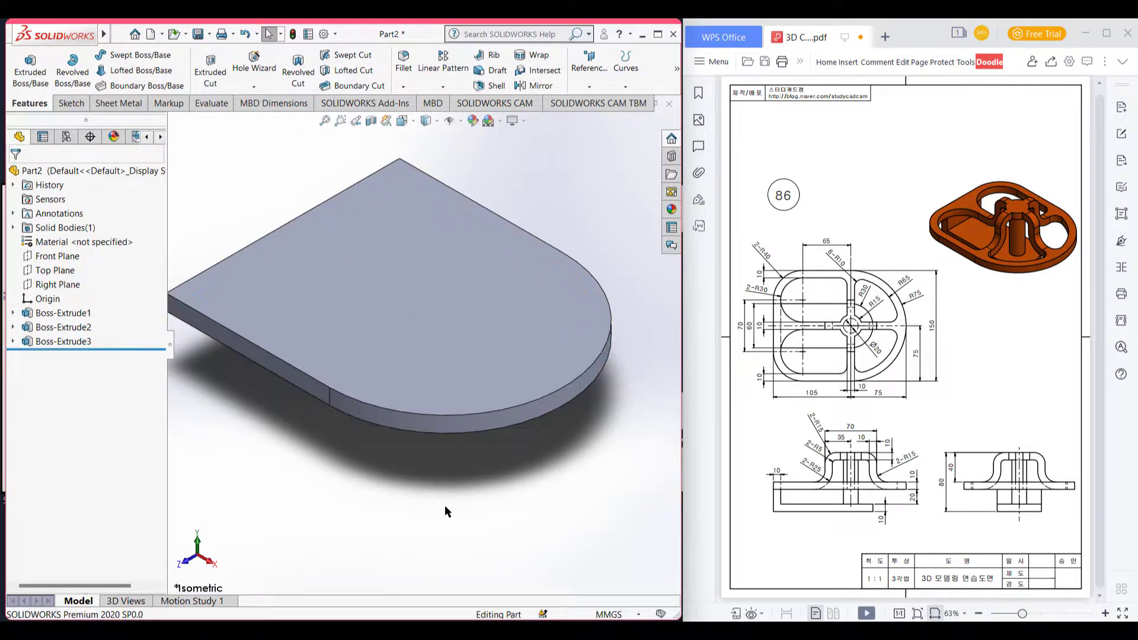
pyautogui.moveTo(444, 505); pyautogui.dragTo(458, 442, button='middle')
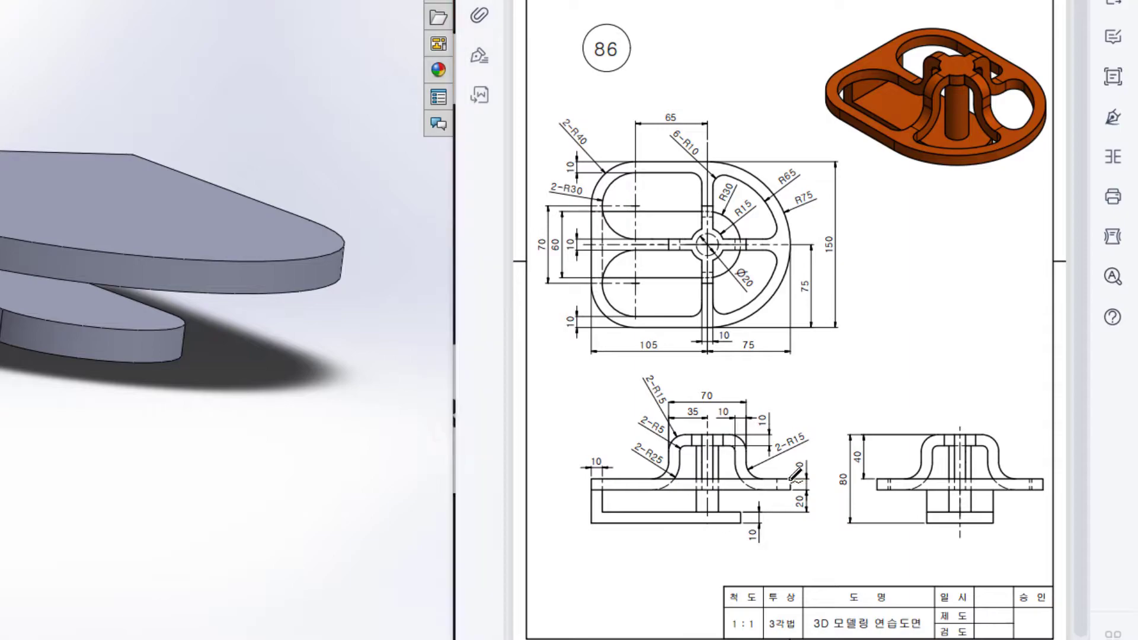
pyautogui.moveTo(801, 482)
pyautogui.mouseDown()
pyautogui.moveTo(634, 477)
pyautogui.moveTo(593, 489)
pyautogui.moveTo(604, 529)
pyautogui.moveTo(752, 539)
pyautogui.moveTo(786, 515)
pyautogui.mouseUp()
pyautogui.moveTo(619, 169)
pyautogui.mouseDown()
pyautogui.moveTo(604, 214)
pyautogui.moveTo(688, 239)
pyautogui.moveTo(701, 229)
pyautogui.moveTo(705, 175)
pyautogui.mouseUp()
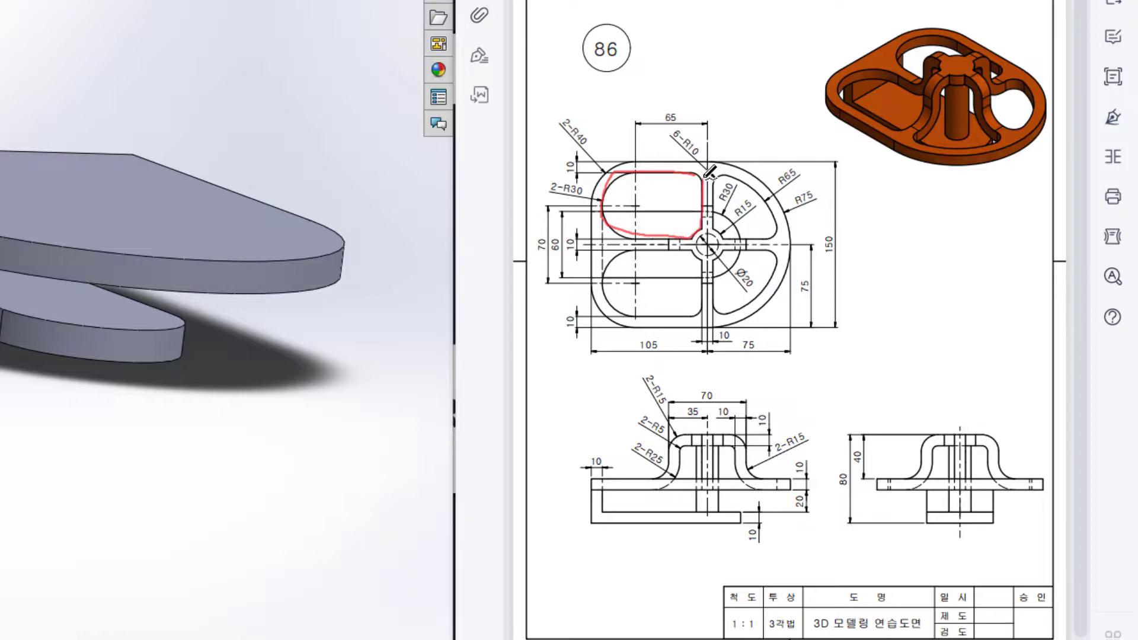
pyautogui.moveTo(702, 256)
pyautogui.mouseDown()
pyautogui.moveTo(650, 250)
pyautogui.moveTo(634, 325)
pyautogui.moveTo(712, 261)
pyautogui.mouseUp()
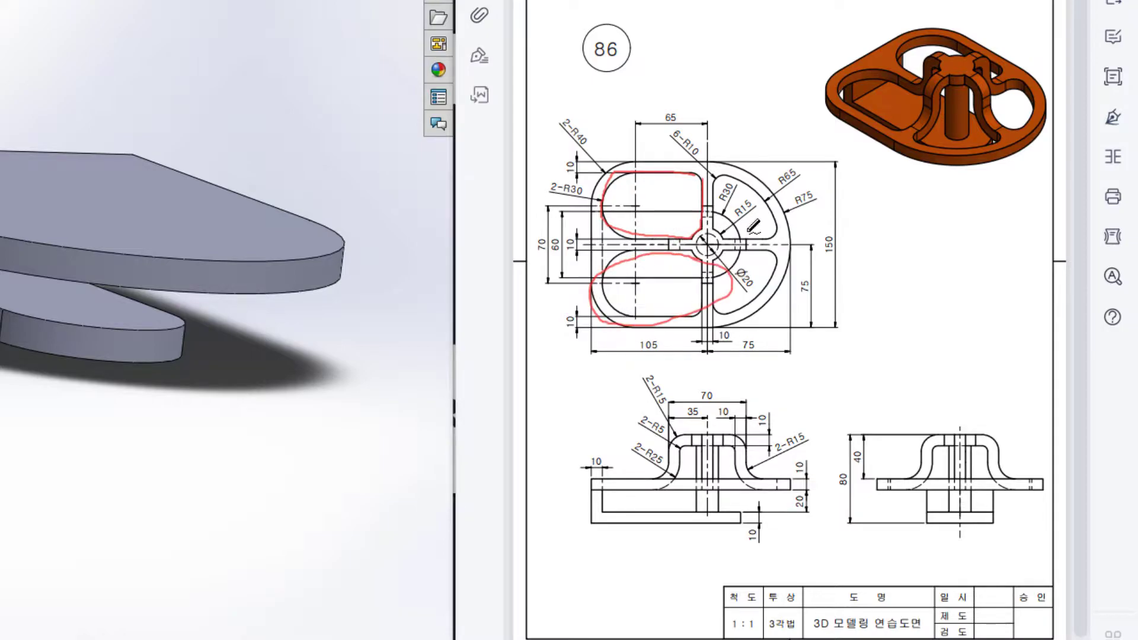
pyautogui.moveTo(765, 178)
pyautogui.mouseDown()
pyautogui.moveTo(747, 240)
pyautogui.moveTo(768, 192)
pyautogui.mouseUp()
pyautogui.hotkey('ctrl', 'z')
pyautogui.hotkey('ctrl', 'z')
pyautogui.hotkey('ctrl', 'z')
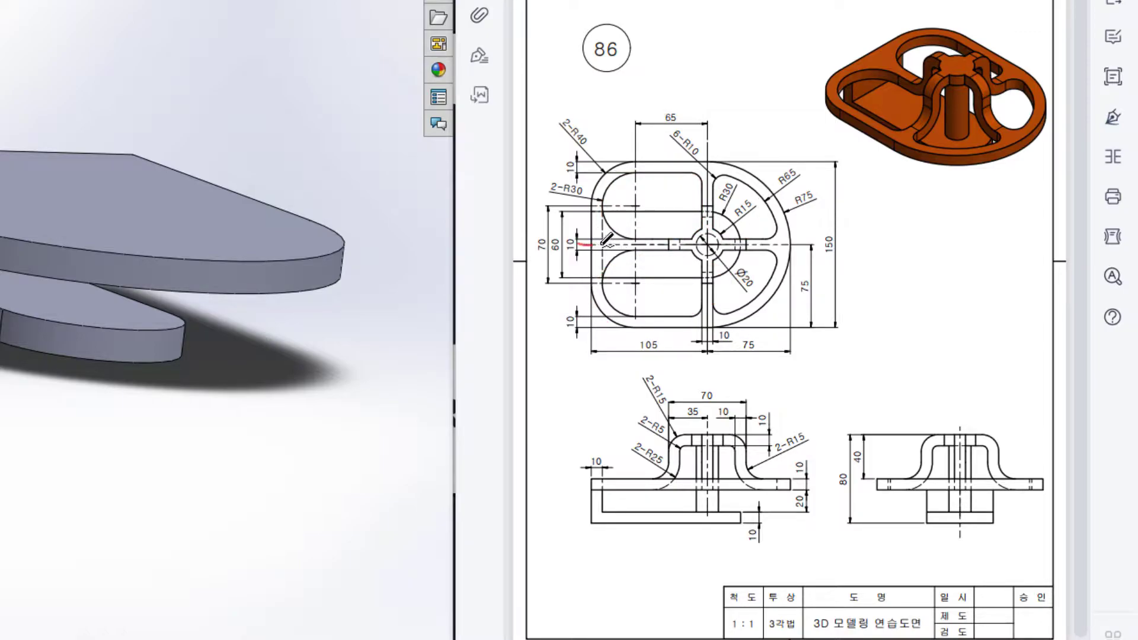
pyautogui.moveTo(646, 247); pyautogui.dragTo(854, 254)
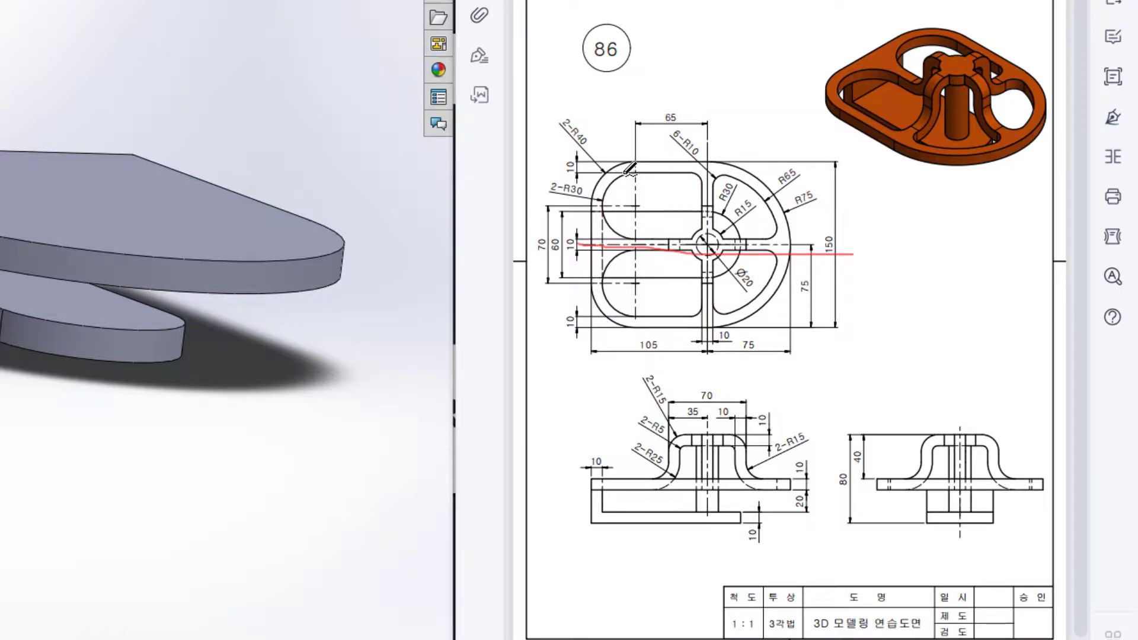
pyautogui.moveTo(623, 173); pyautogui.dragTo(718, 174)
pyautogui.moveTo(613, 228); pyautogui.dragTo(715, 237)
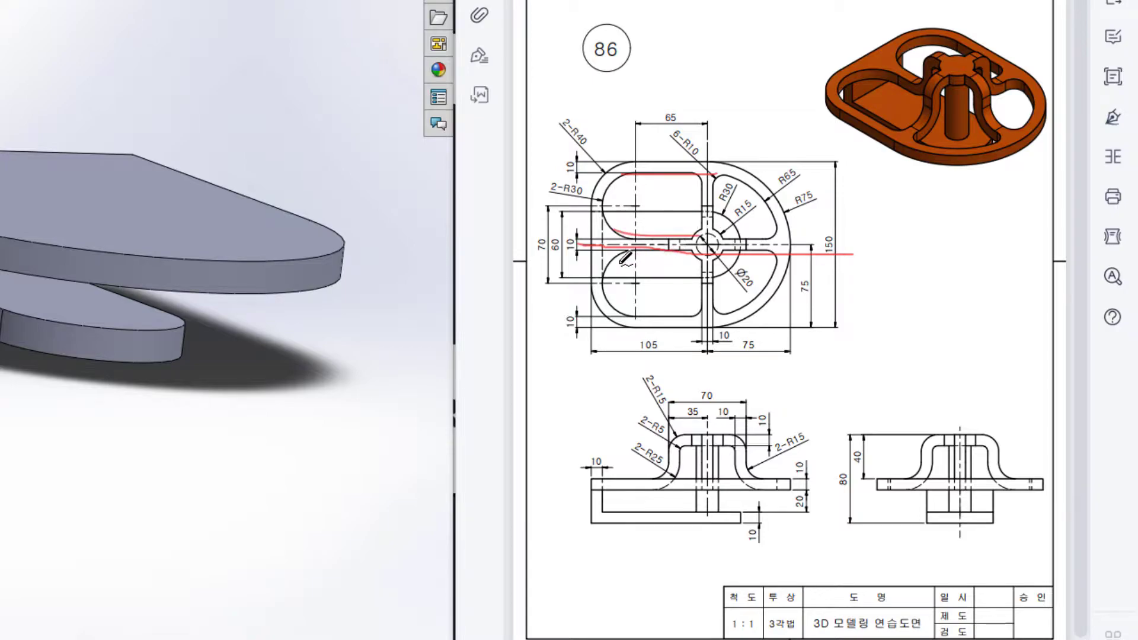
pyautogui.moveTo(618, 263); pyautogui.dragTo(702, 259)
pyautogui.moveTo(631, 301); pyautogui.dragTo(702, 302)
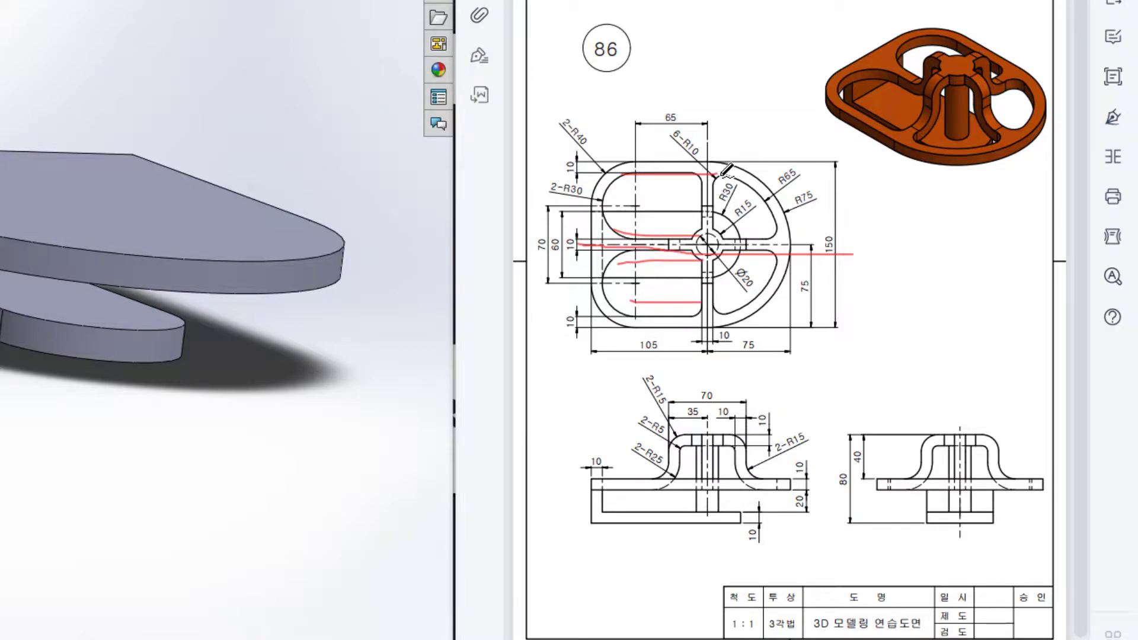
pyautogui.moveTo(718, 175); pyautogui.dragTo(728, 231)
pyautogui.moveTo(726, 184)
pyautogui.mouseDown()
pyautogui.moveTo(777, 212)
pyautogui.moveTo(760, 237)
pyautogui.moveTo(778, 260)
pyautogui.mouseUp()
pyautogui.moveTo(710, 316); pyautogui.dragTo(756, 306)
pyautogui.hotkey('ctrl', 'z')
pyautogui.press('Escape')
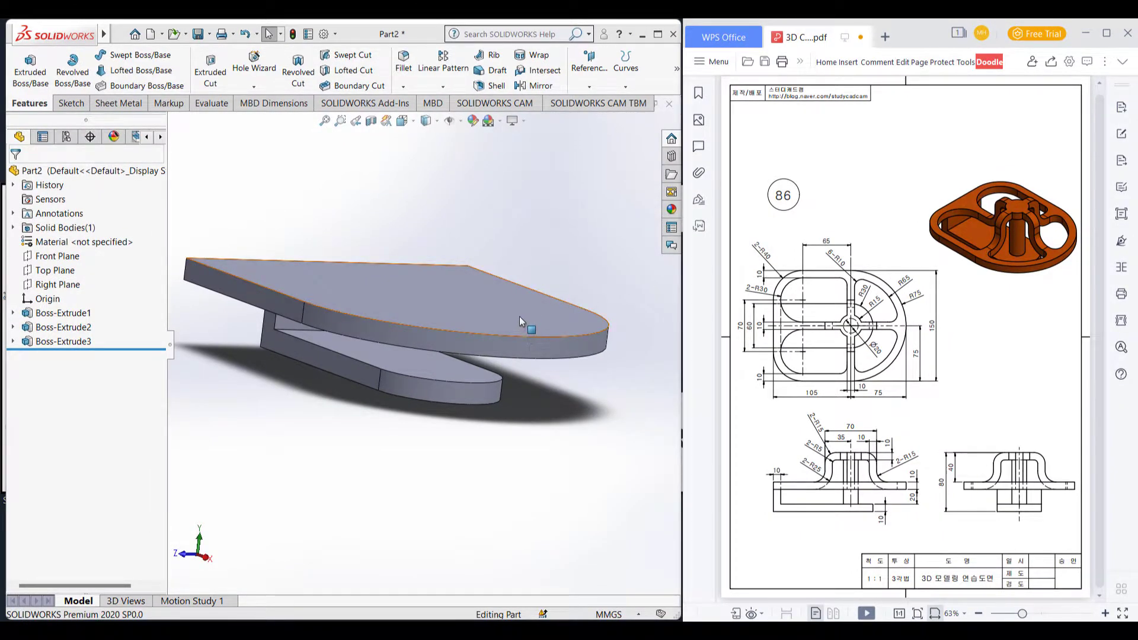
# - Start a new sketch on the D-shaped plate's top face, viewed normal and fitted
pyautogui.click(559, 438)
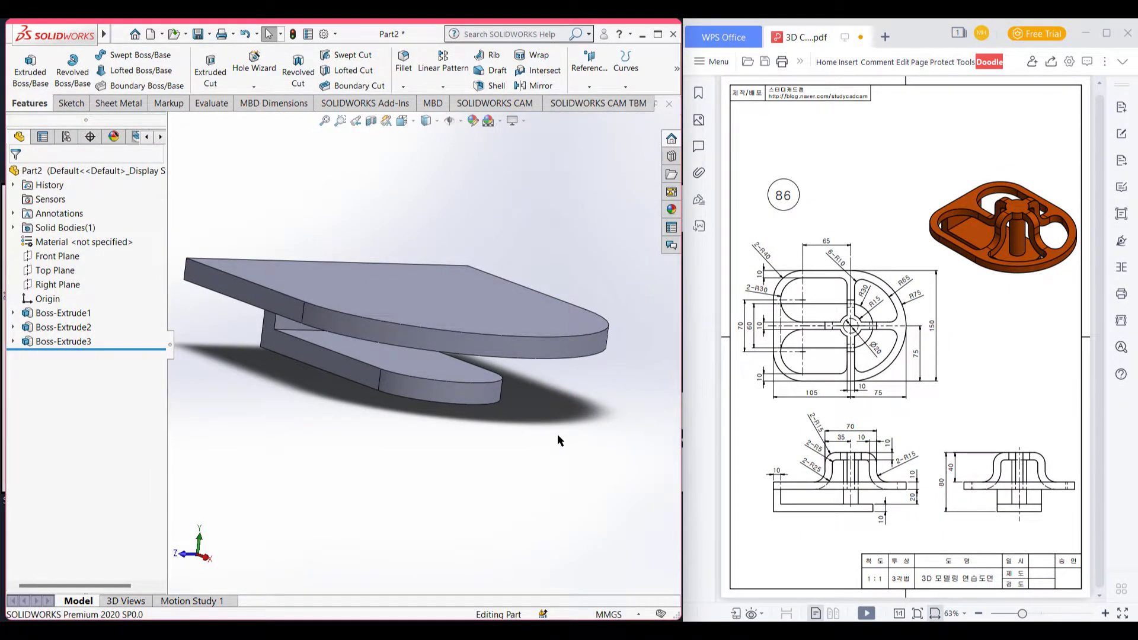
pyautogui.hotkey('ctrl', '7')
pyautogui.click(503, 347)
pyautogui.rightClick(475, 371)
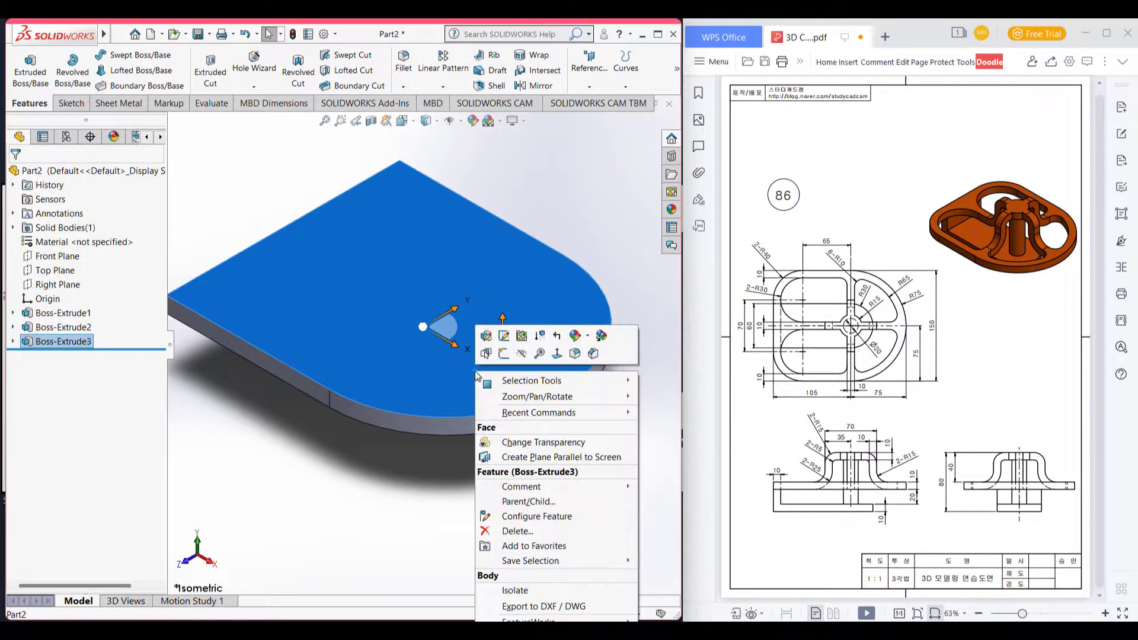
pyautogui.click(504, 354)
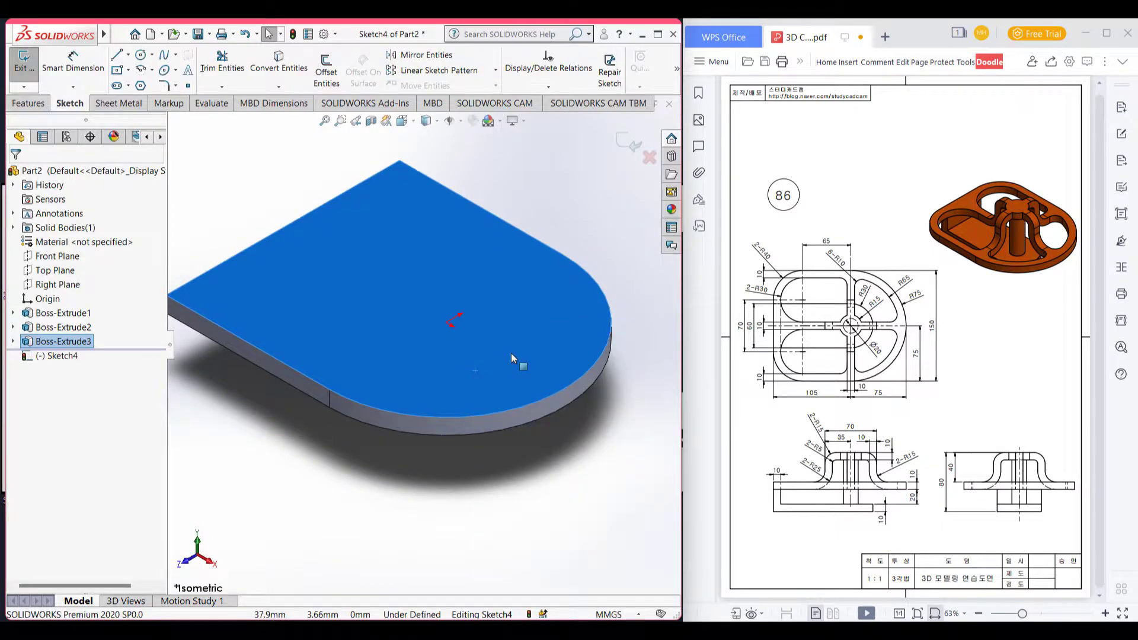
pyautogui.hotkey('ctrl', '8')
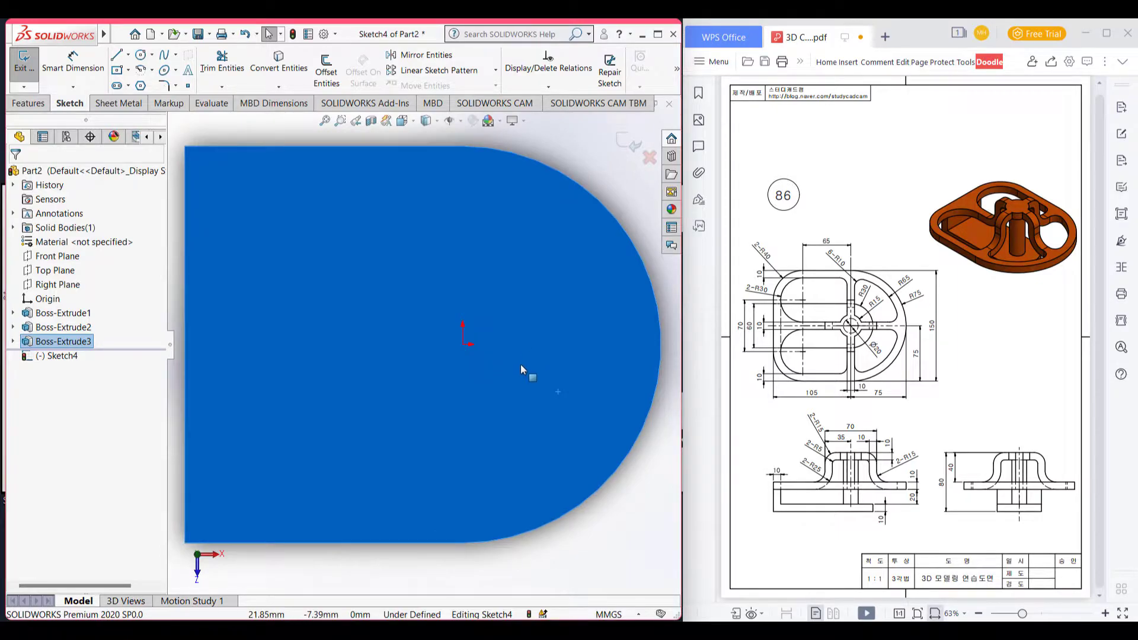
pyautogui.press('f')
pyautogui.click(197, 357)
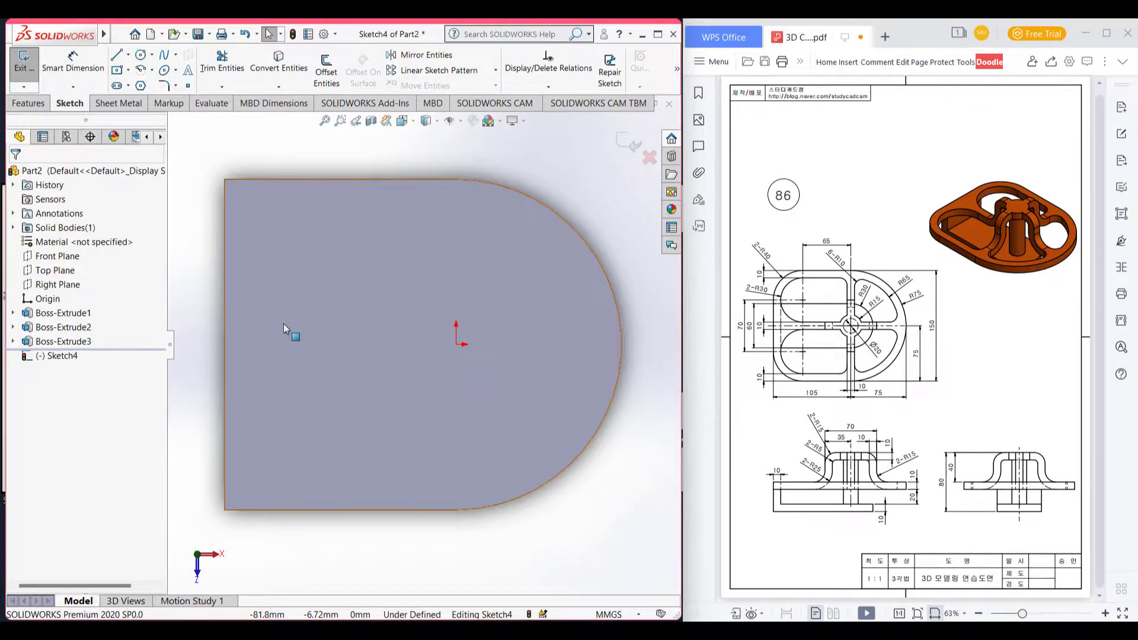
# - Draw a 180 mm horizontal construction centerline from the left edge to the arc
pyautogui.click(128, 54)
pyautogui.click(137, 83)
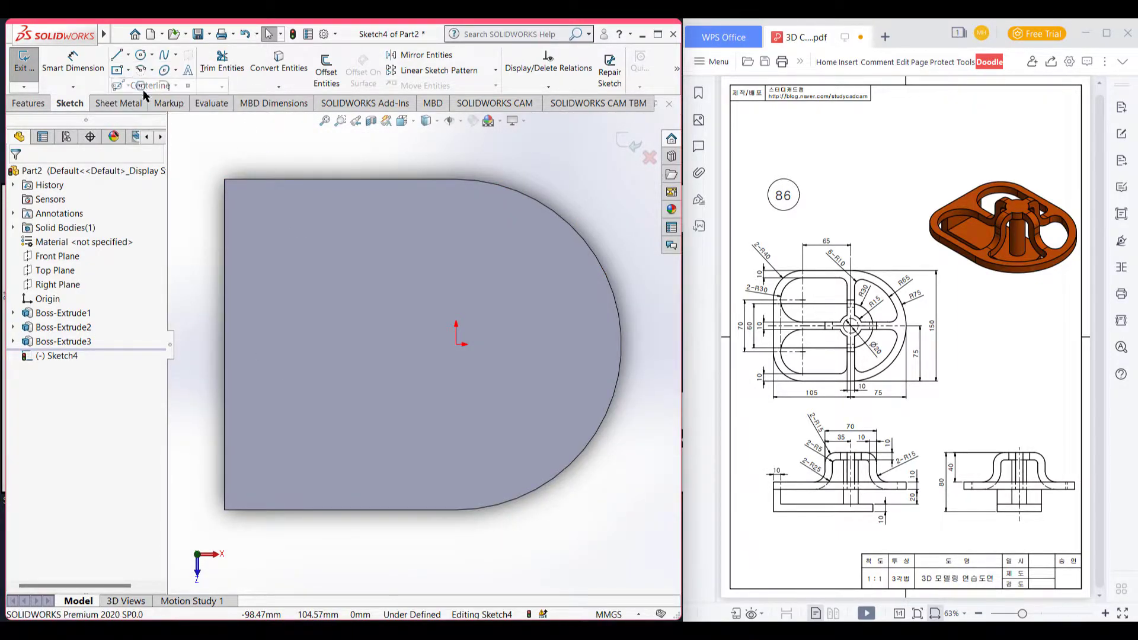
pyautogui.click(225, 345)
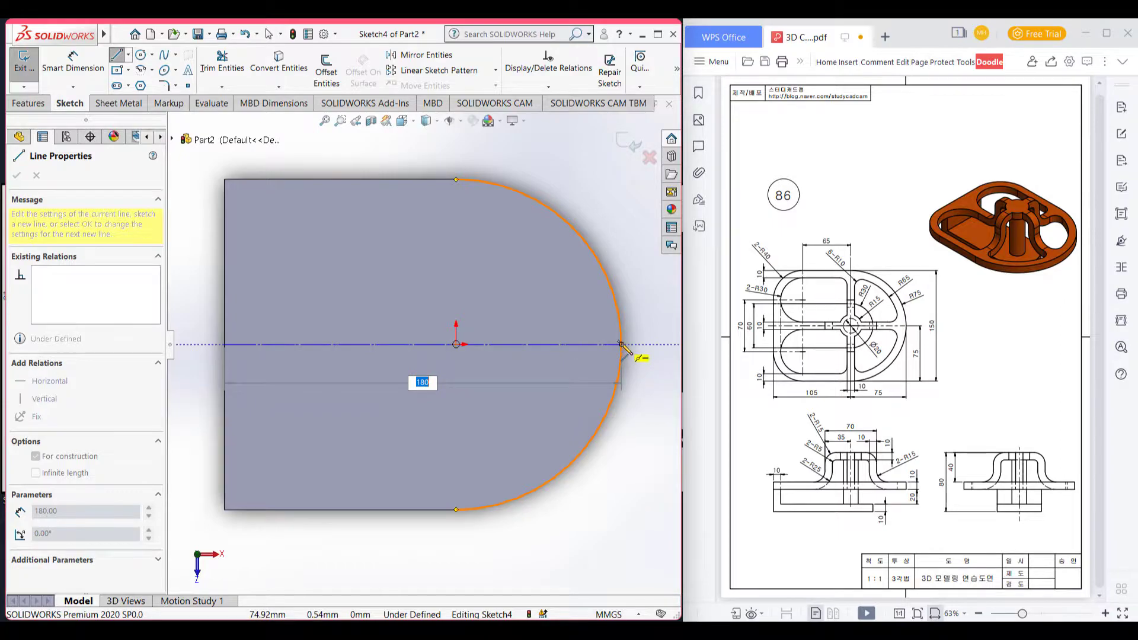
pyautogui.click(621, 344)
pyautogui.press('Escape')
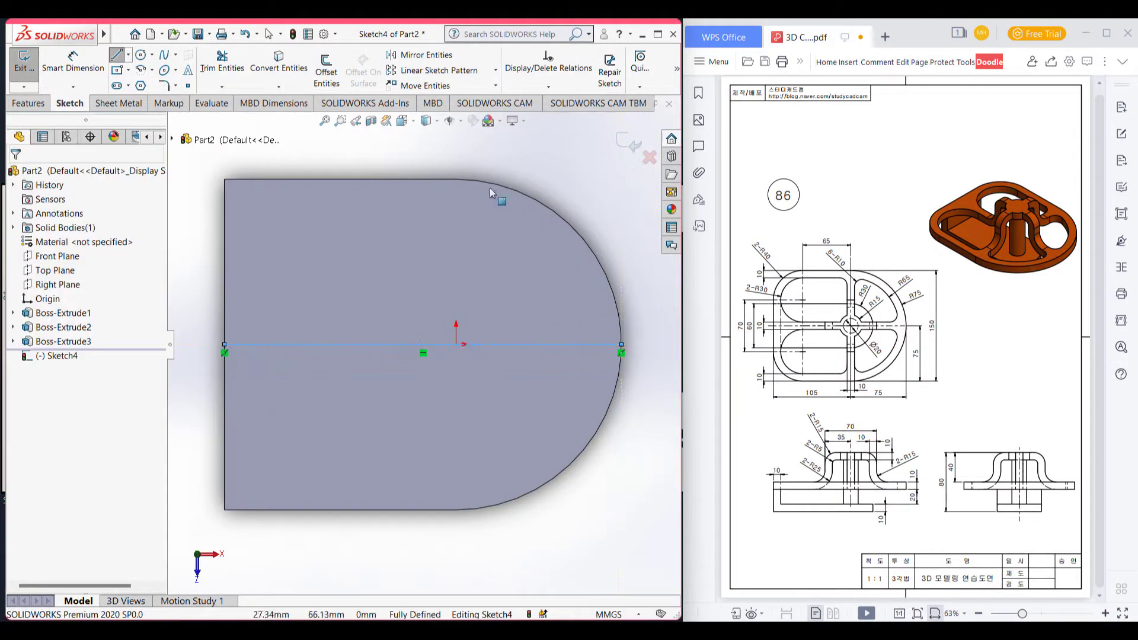
pyautogui.click(128, 55)
# - Draw a vertical centerline from the arc's top endpoint to its bottom endpoint through the origin
pyautogui.click(148, 85)
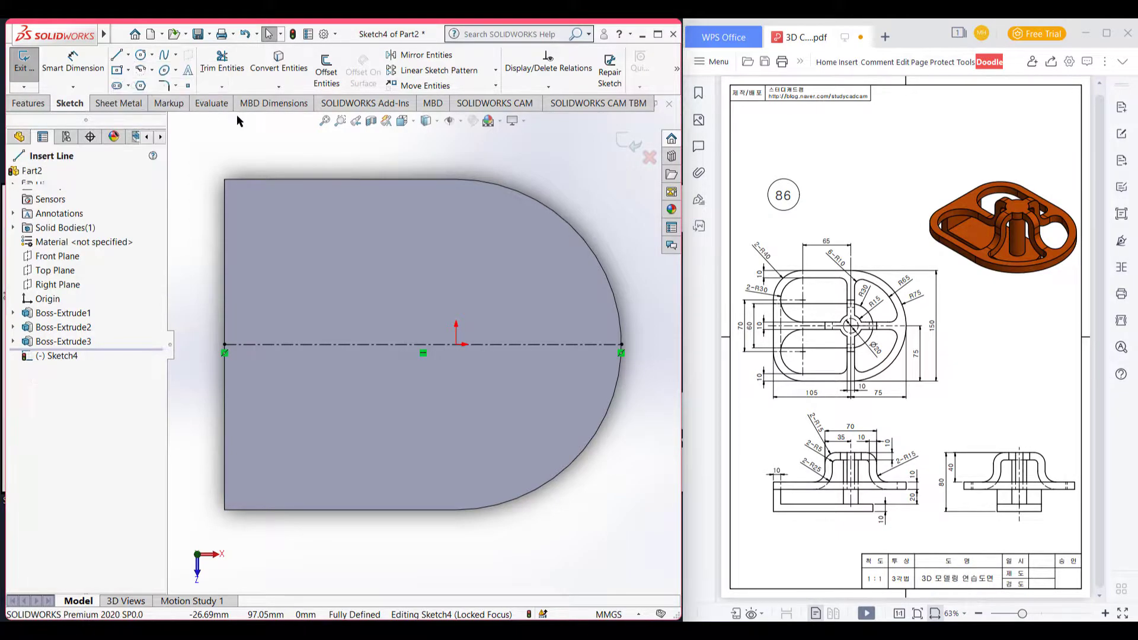
pyautogui.click(456, 179)
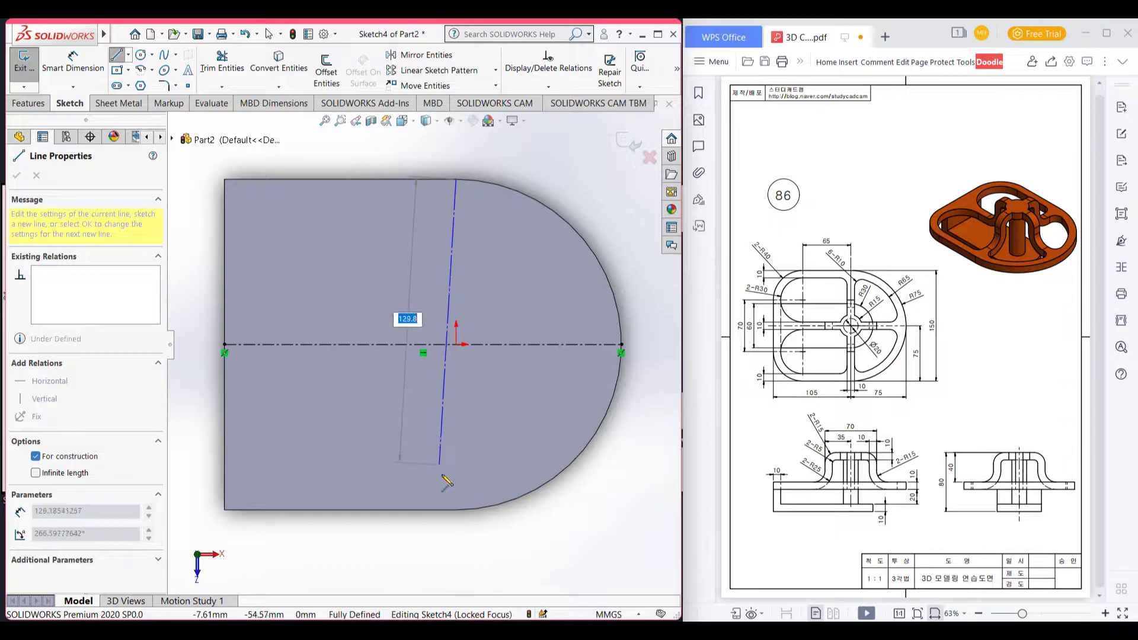
pyautogui.click(456, 509)
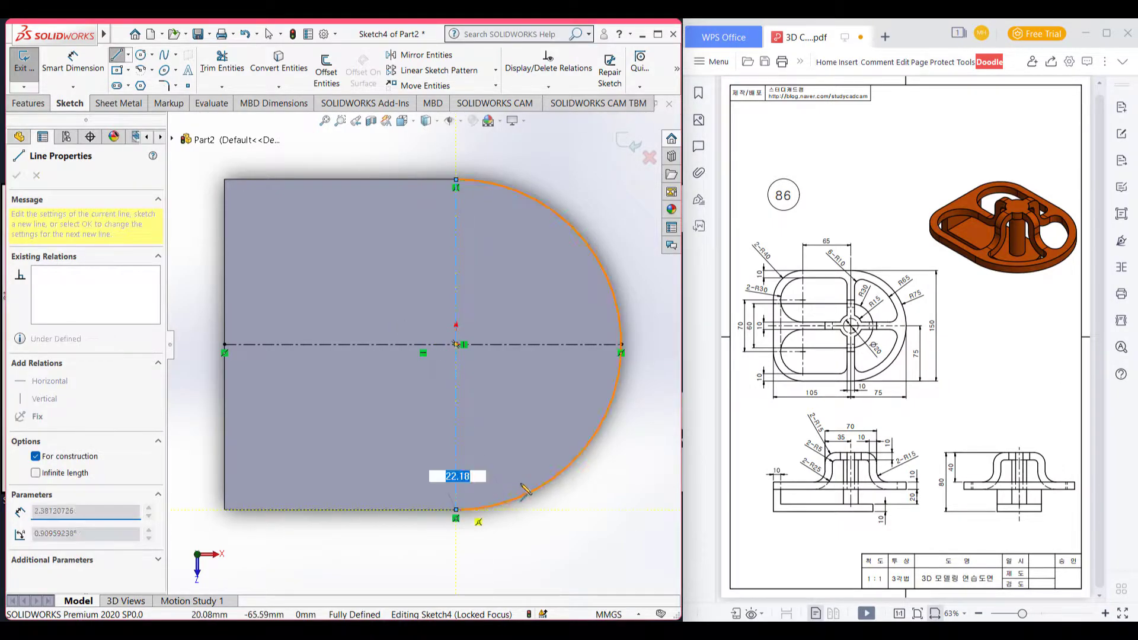
pyautogui.press('Escape')
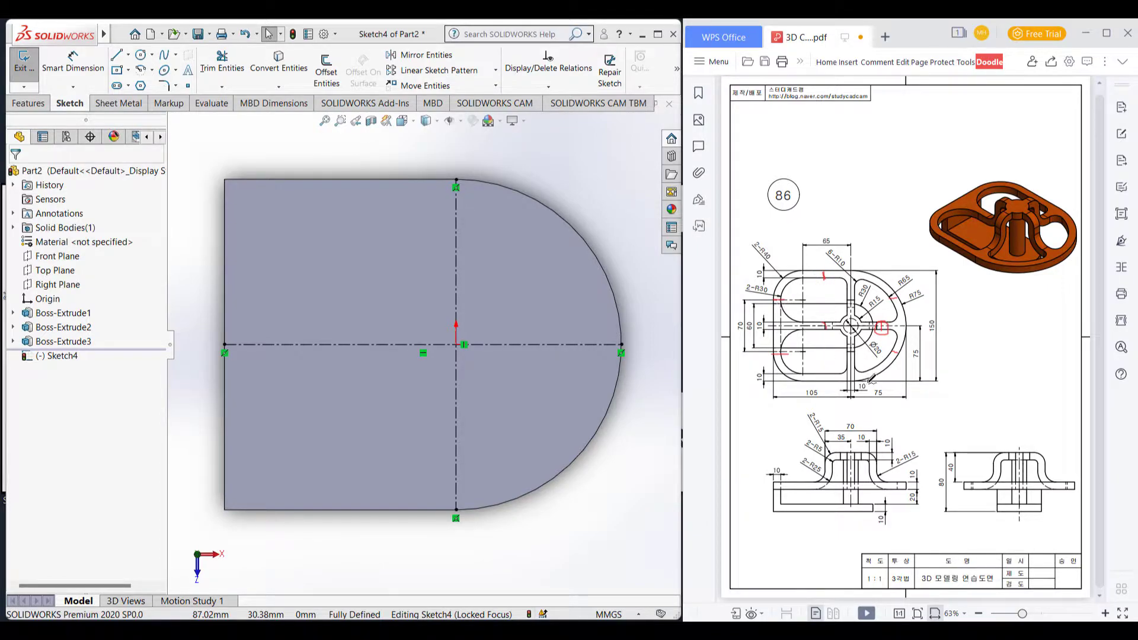
# - Offset the top, left and bottom edges and the arc 10 mm inward, one direction only
pyautogui.click(238, 227)
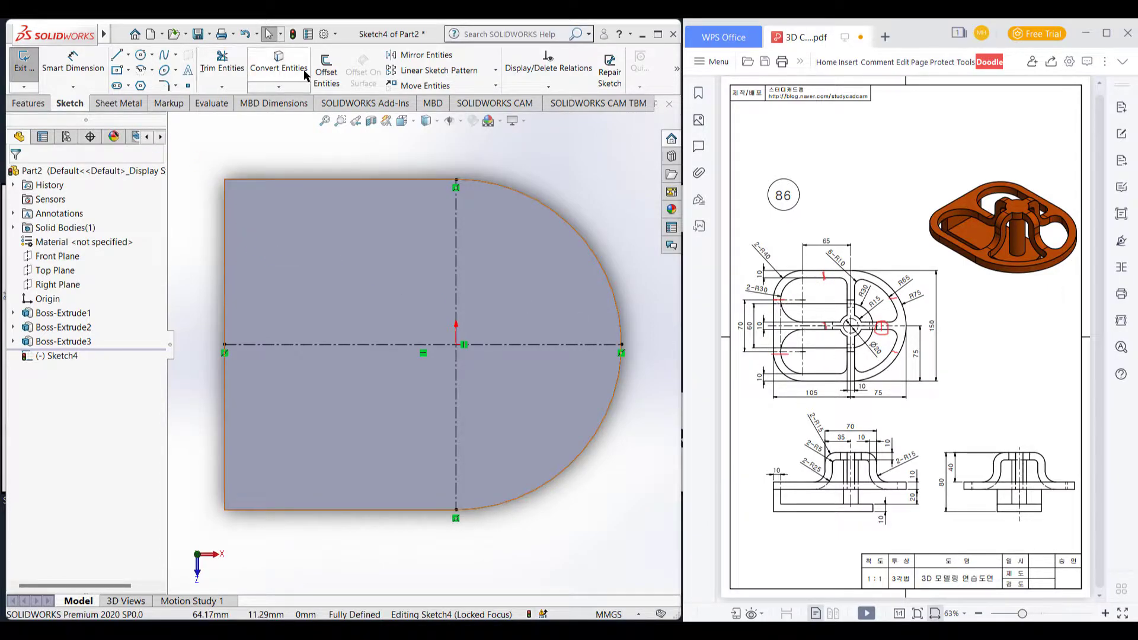
pyautogui.click(326, 70)
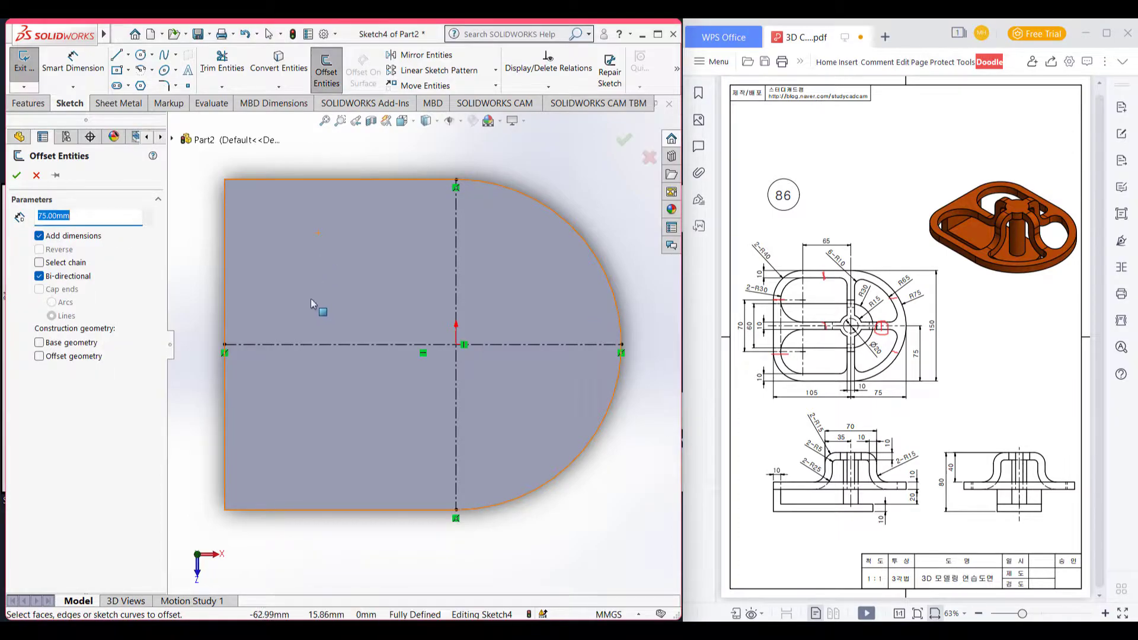
pyautogui.click(330, 179)
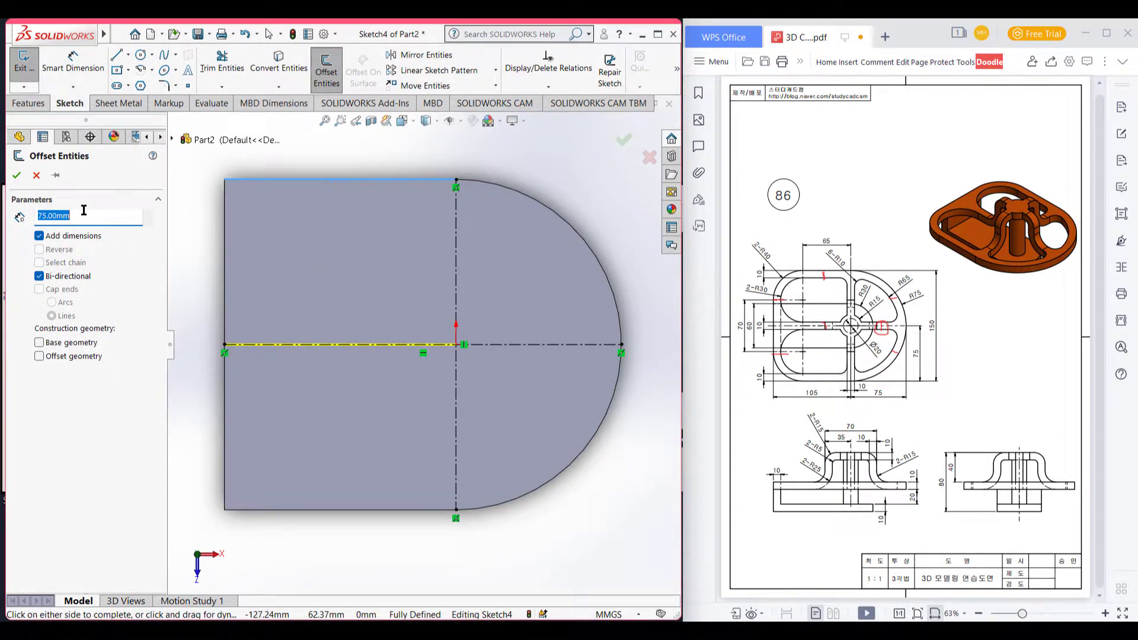
pyautogui.write('10')
pyautogui.press('Return')
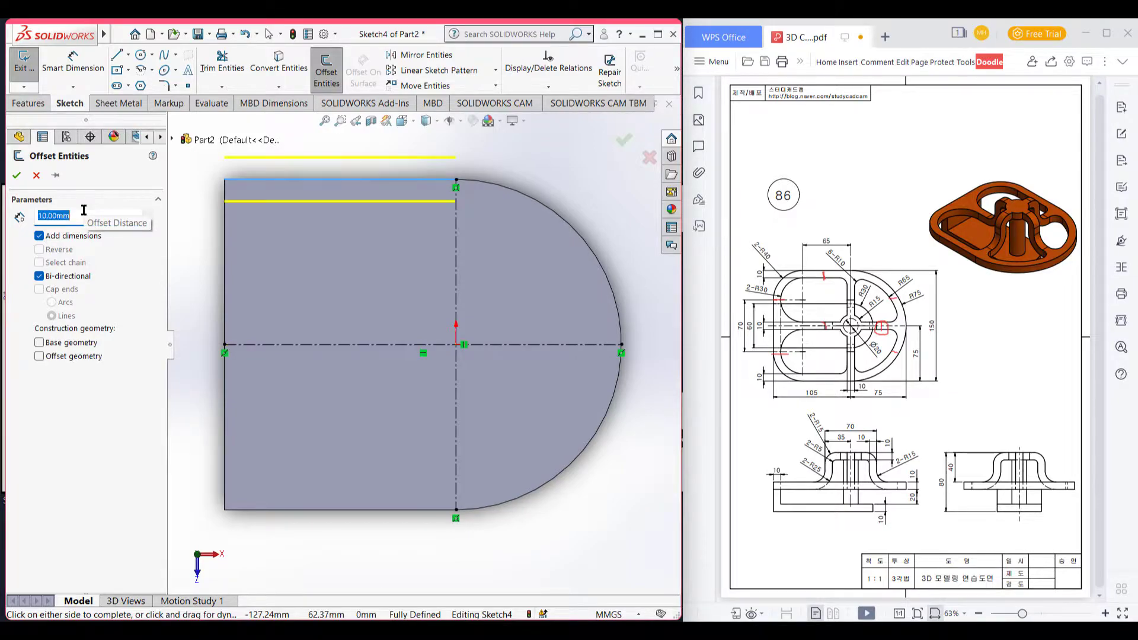
pyautogui.click(38, 276)
pyautogui.click(38, 251)
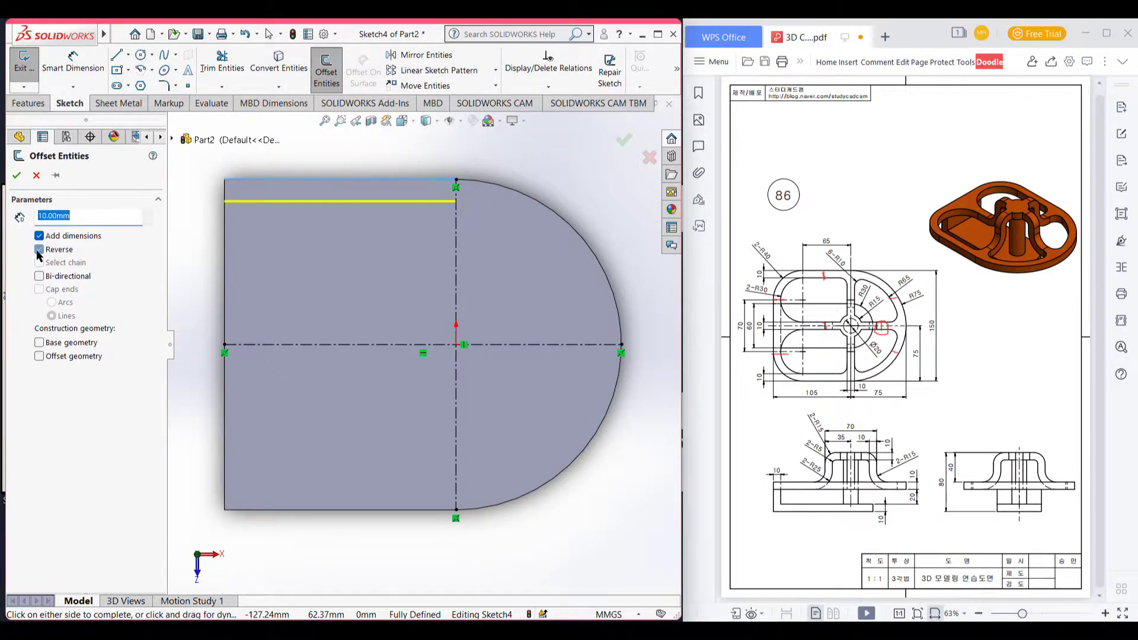
pyautogui.click(226, 265)
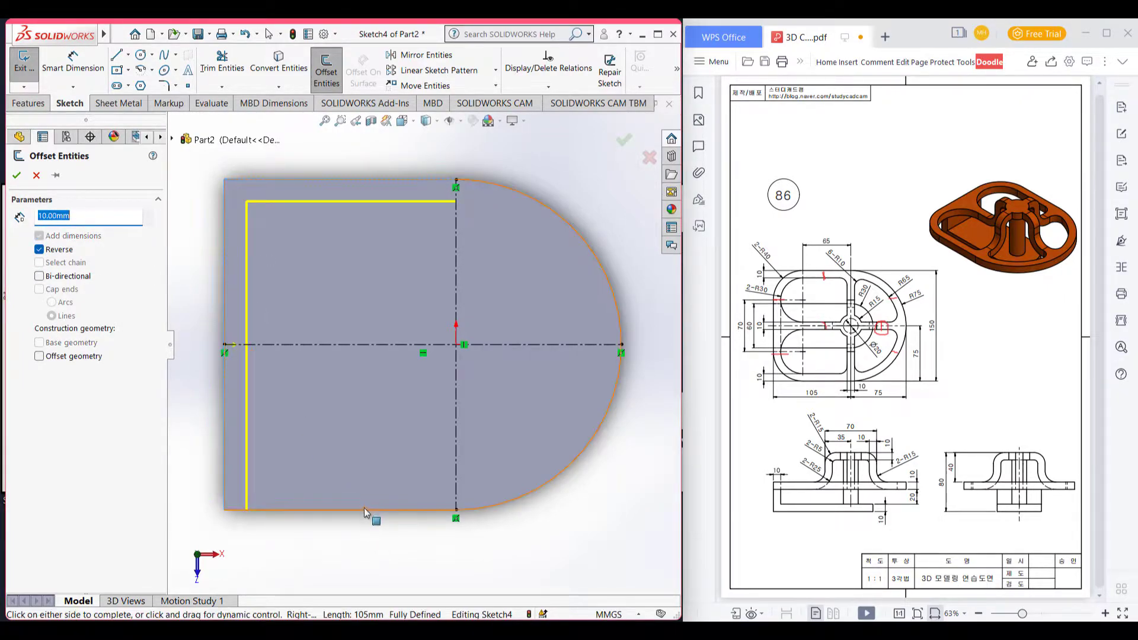
pyautogui.click(362, 510)
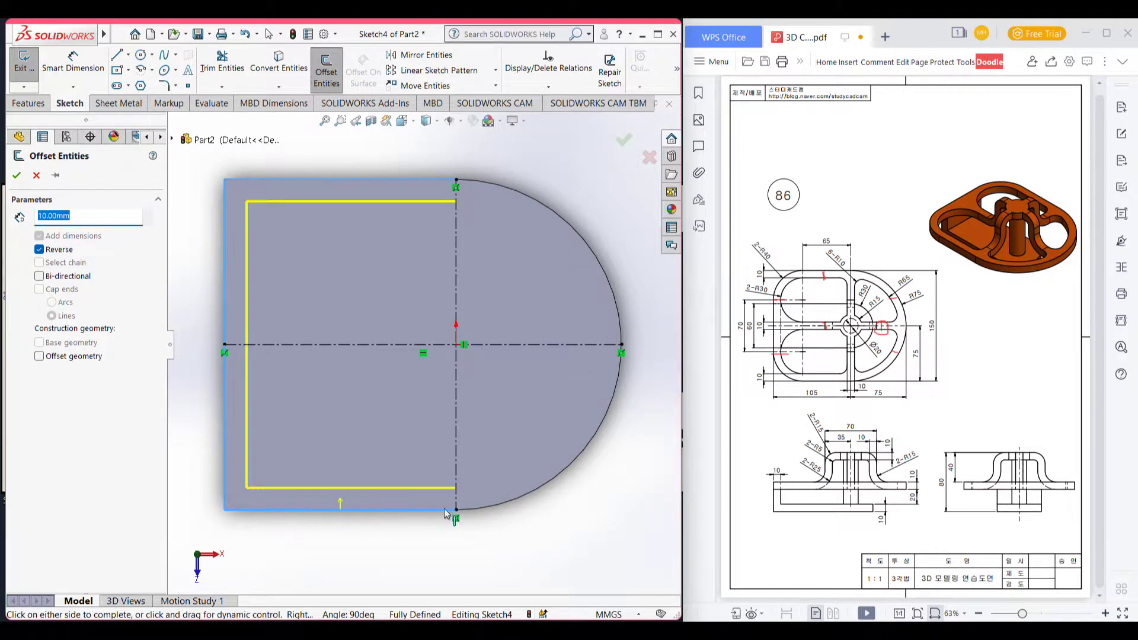
pyautogui.click(508, 499)
pyautogui.click(16, 176)
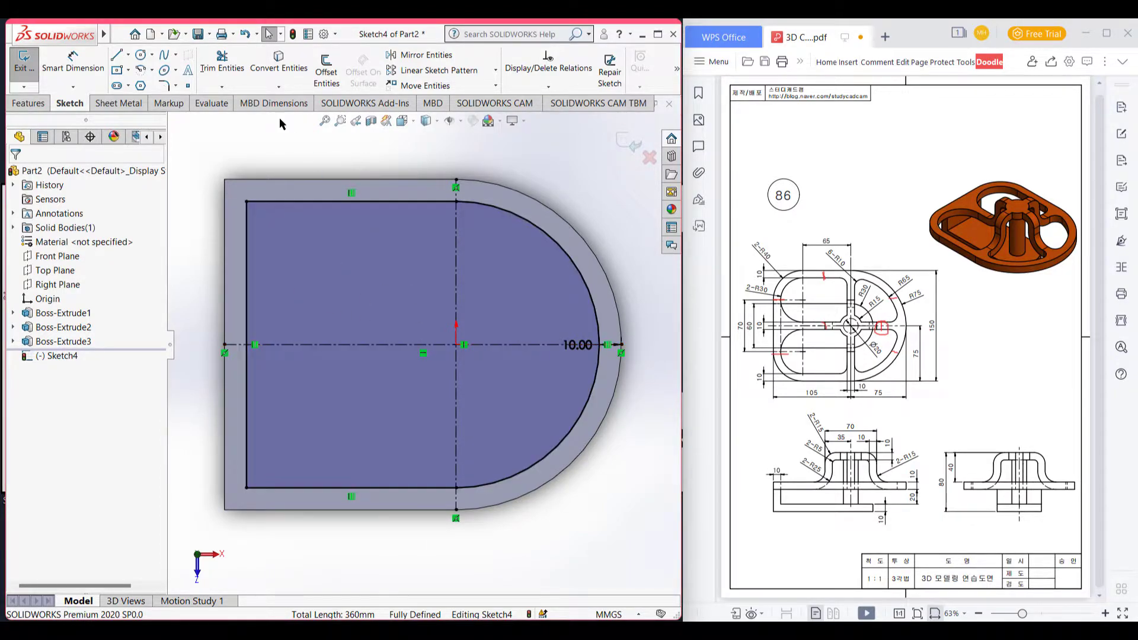
pyautogui.click(326, 70)
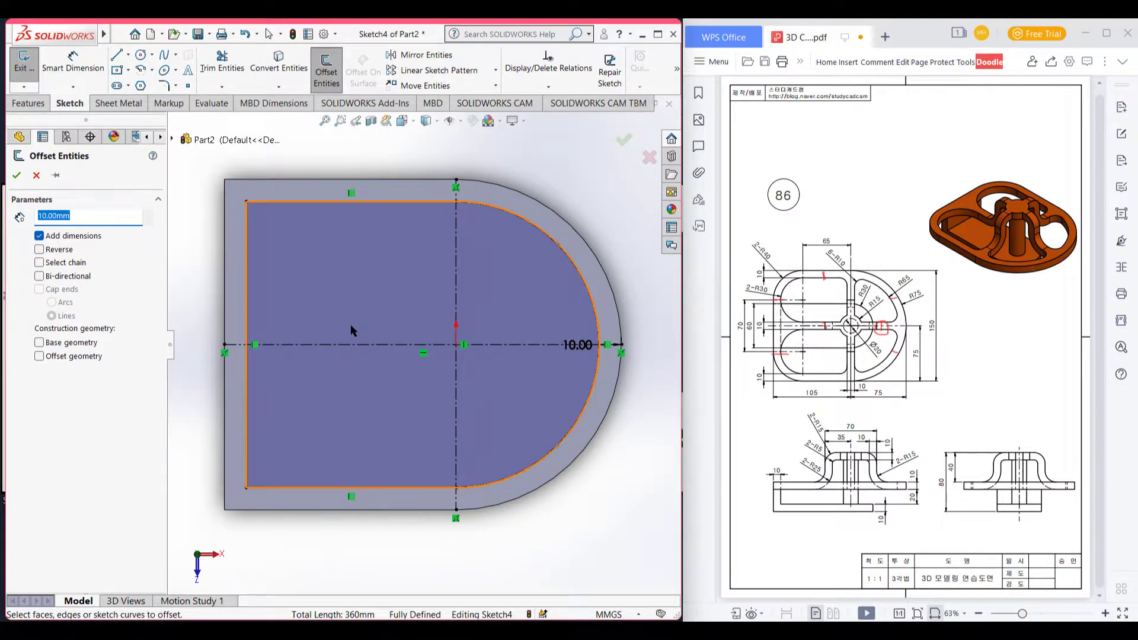
# - Offset both centerlines 5 mm bi-directionally to form 10 mm-wide cross strips
pyautogui.write('5')
pyautogui.click(437, 345)
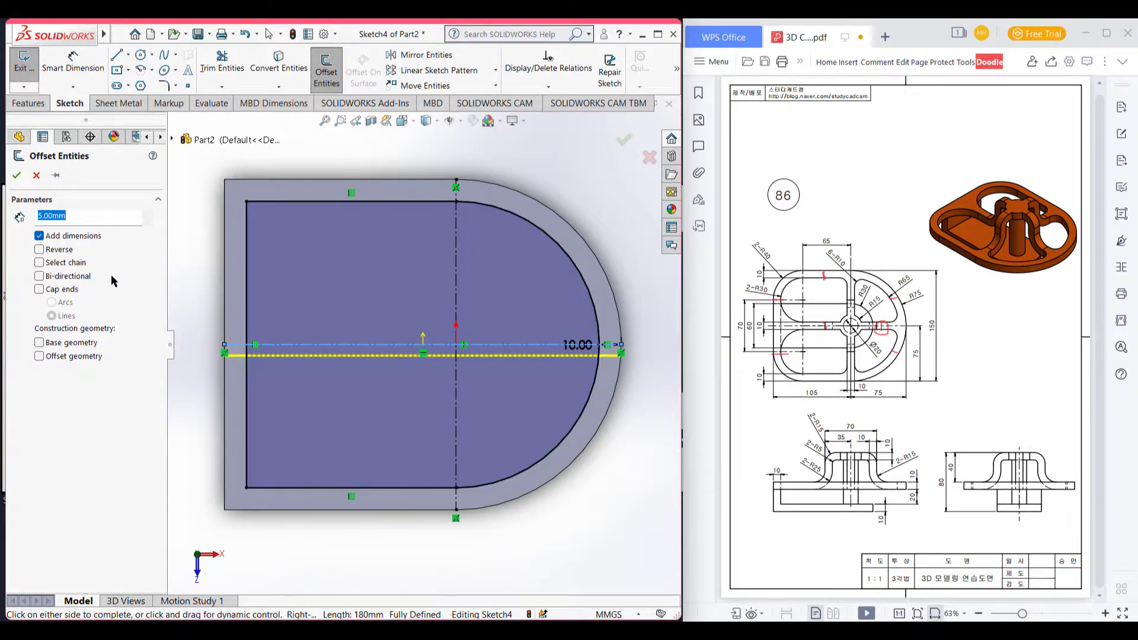
pyautogui.click(39, 277)
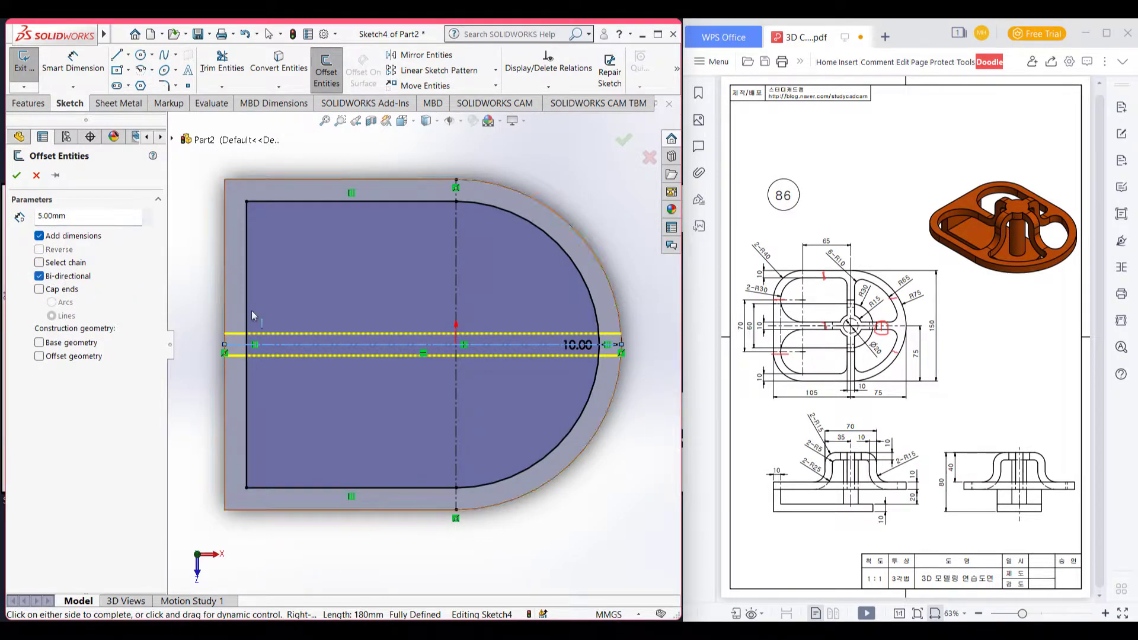
pyautogui.click(458, 299)
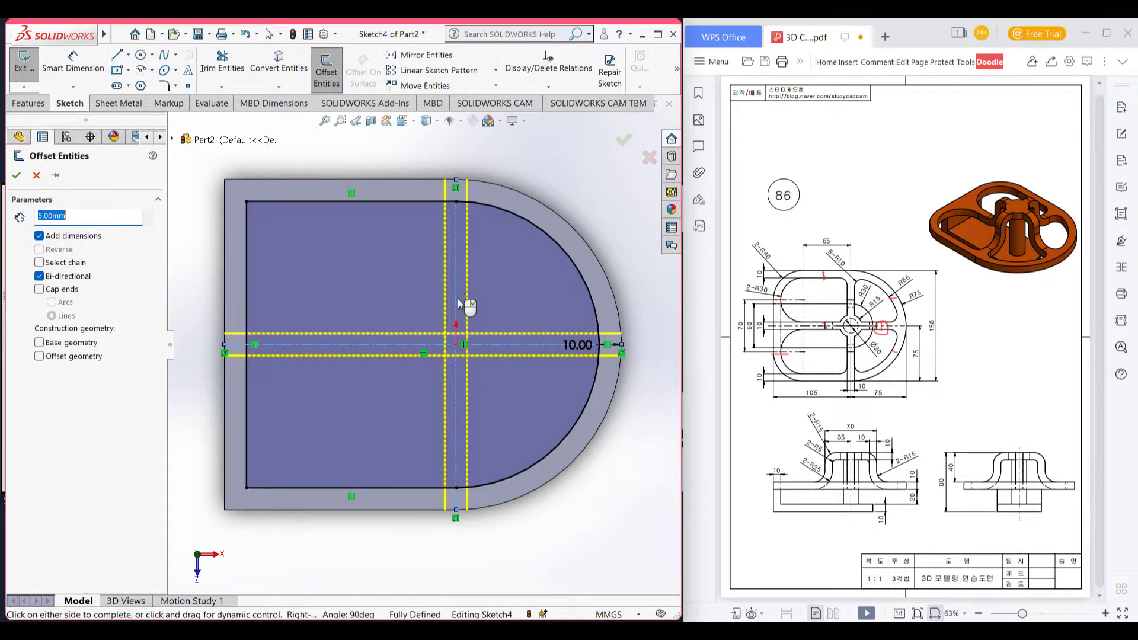
pyautogui.click(16, 175)
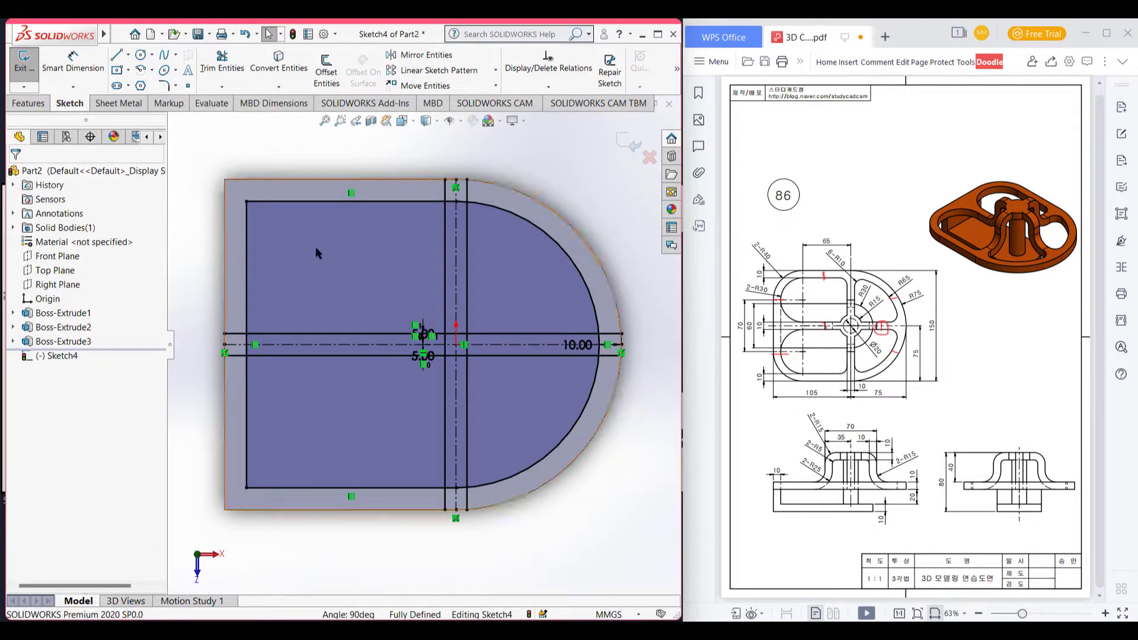
pyautogui.press('f')
pyautogui.scroll(-2, 509, 443)
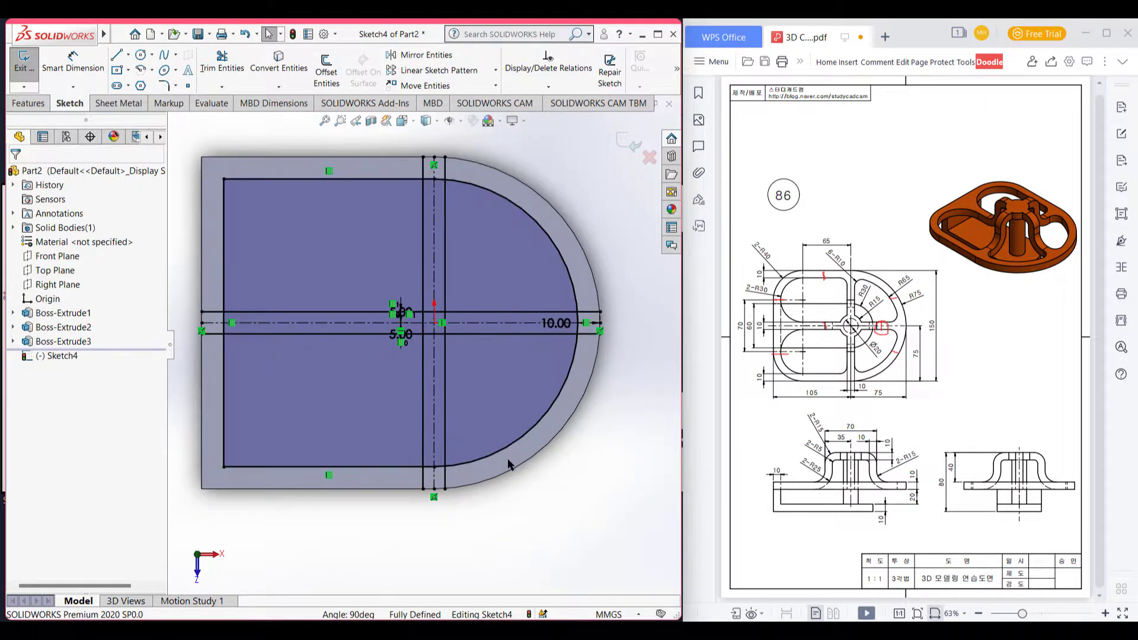
pyautogui.scroll(2, 508, 458)
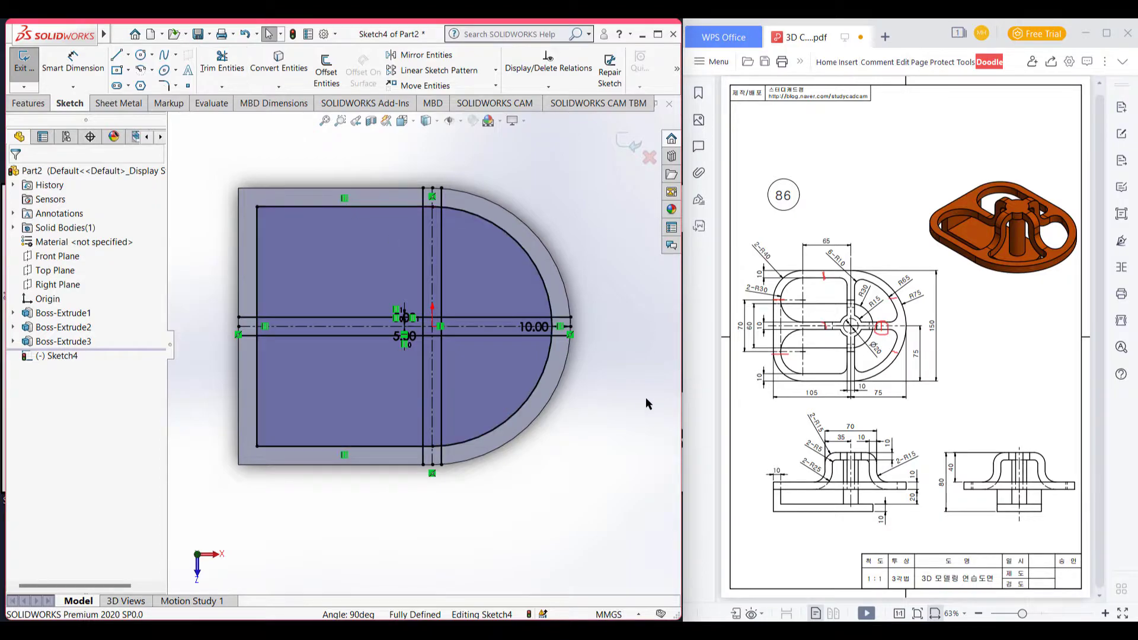
pyautogui.moveTo(632, 395); pyautogui.dragTo(613, 442, button='right')
# - Power-trim the excess line segments near the top edge, the centre and the upper arc
pyautogui.scroll(-5, 458, 468)
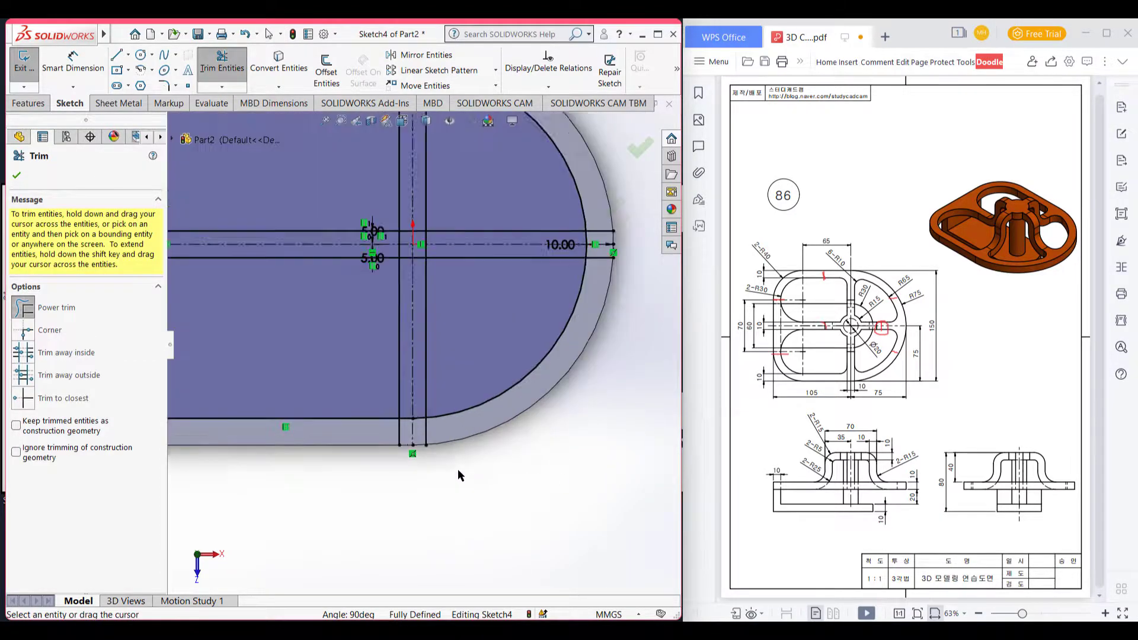
pyautogui.moveTo(418, 400)
pyautogui.mouseDown()
pyautogui.moveTo(348, 399)
pyautogui.moveTo(372, 367)
pyautogui.moveTo(387, 375)
pyautogui.mouseUp()
pyautogui.scroll(5, 409, 296)
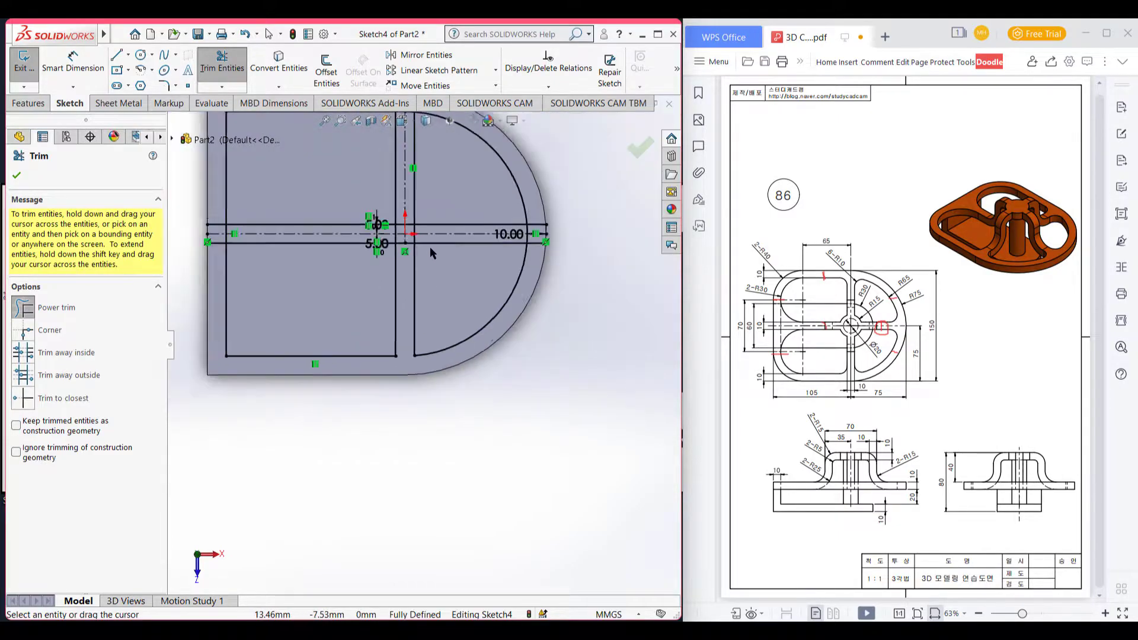
pyautogui.scroll(-5, 420, 256)
pyautogui.scroll(-3, 423, 282)
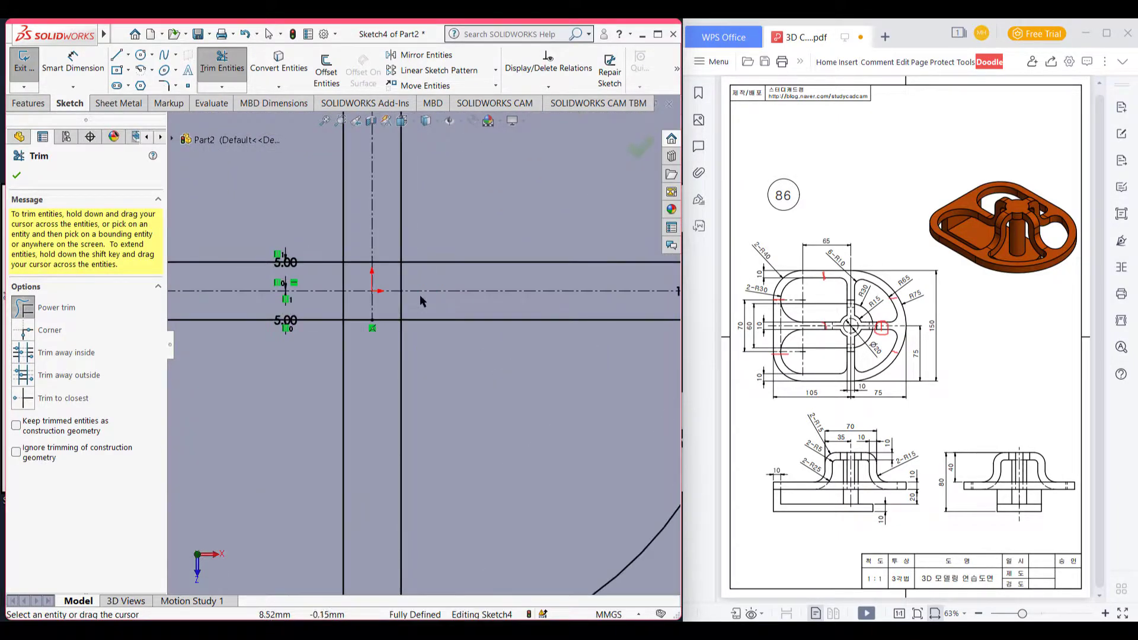
pyautogui.moveTo(401, 285)
pyautogui.mouseDown()
pyautogui.moveTo(371, 253)
pyautogui.moveTo(380, 265)
pyautogui.moveTo(365, 298)
pyautogui.moveTo(380, 323)
pyautogui.moveTo(373, 298)
pyautogui.moveTo(333, 293)
pyautogui.mouseUp()
pyautogui.scroll(5, 408, 244)
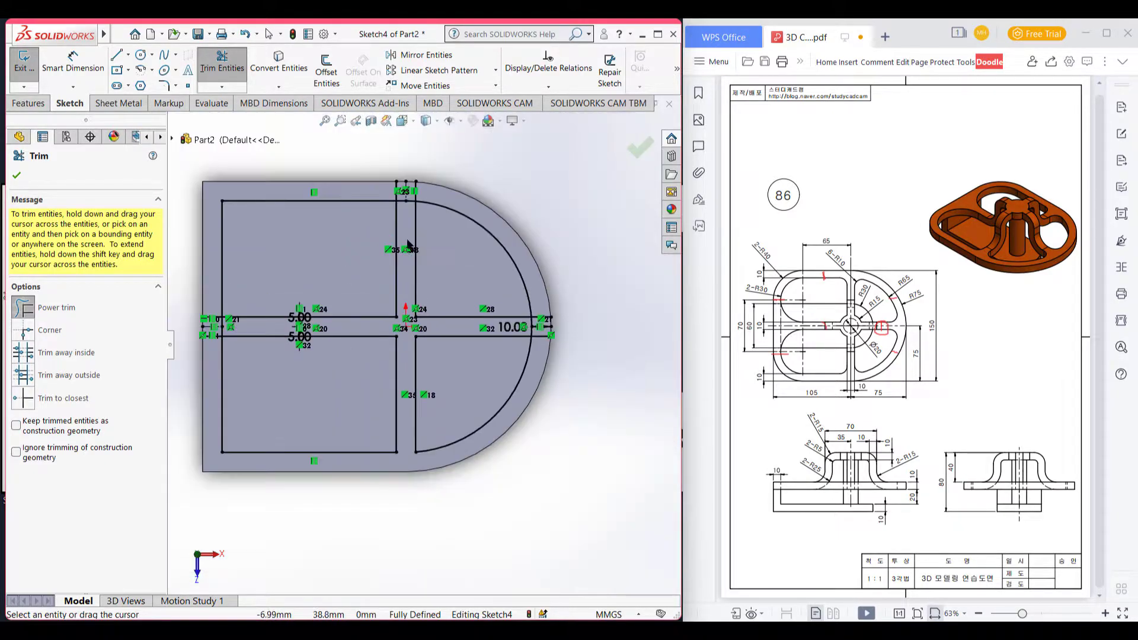
pyautogui.scroll(-5, 408, 244)
pyautogui.moveTo(448, 291)
pyautogui.mouseDown()
pyautogui.moveTo(347, 287)
pyautogui.moveTo(381, 308)
pyautogui.mouseUp()
# - Trim the lines beyond the inner arc and the left stubs, leaving four closed pockets
pyautogui.scroll(5, 501, 411)
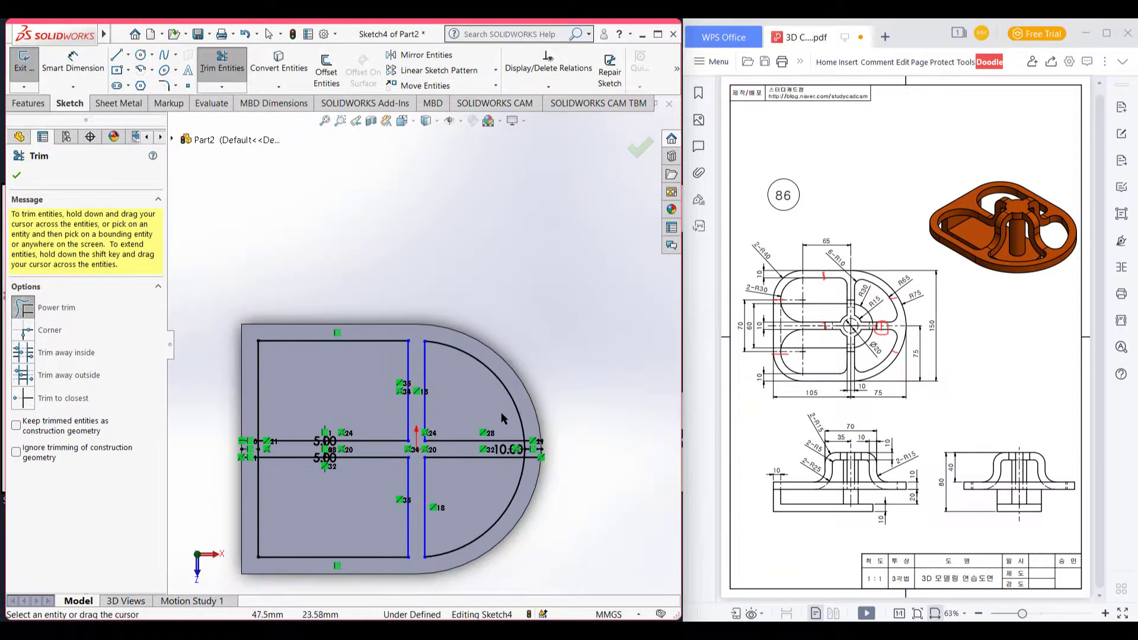
pyautogui.scroll(-4, 502, 412)
pyautogui.scroll(-2, 517, 412)
pyautogui.moveTo(517, 407); pyautogui.dragTo(519, 512)
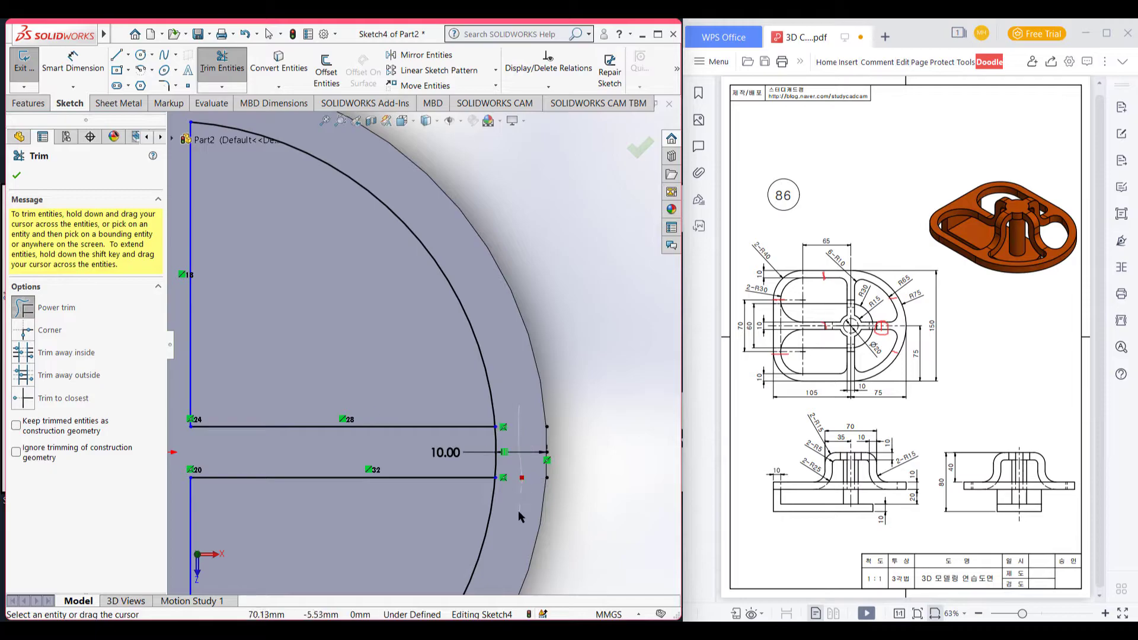
pyautogui.moveTo(515, 457); pyautogui.dragTo(487, 454)
pyautogui.scroll(5, 415, 409)
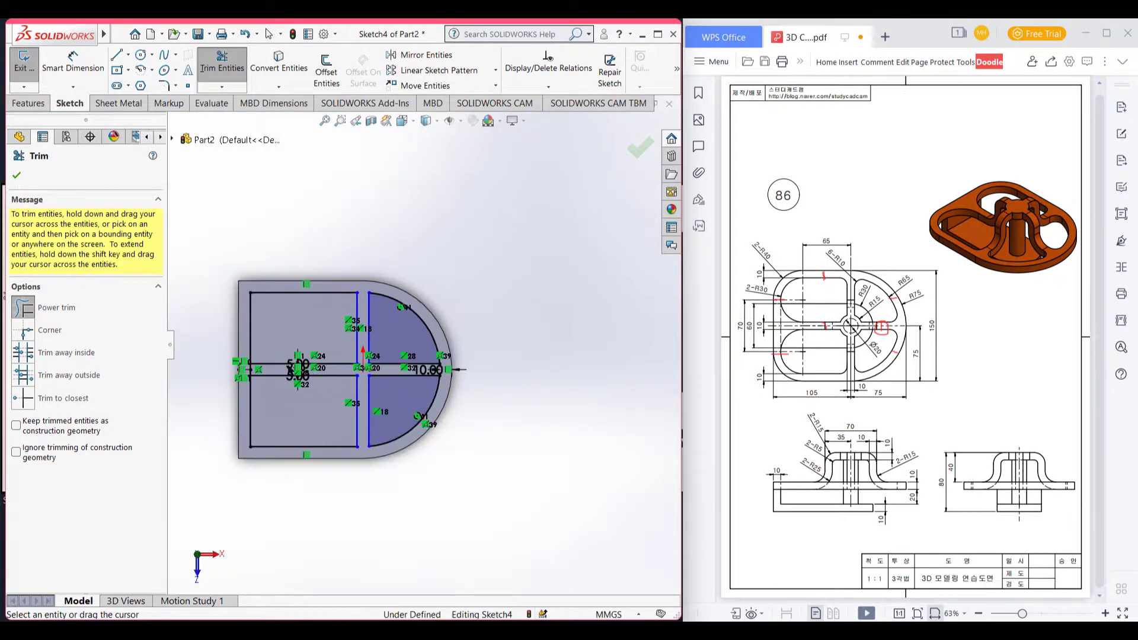
pyautogui.scroll(-3, 292, 360)
pyautogui.moveTo(229, 371)
pyautogui.mouseDown()
pyautogui.moveTo(229, 345)
pyautogui.moveTo(231, 403)
pyautogui.moveTo(231, 380)
pyautogui.moveTo(258, 364)
pyautogui.moveTo(284, 369)
pyautogui.mouseUp()
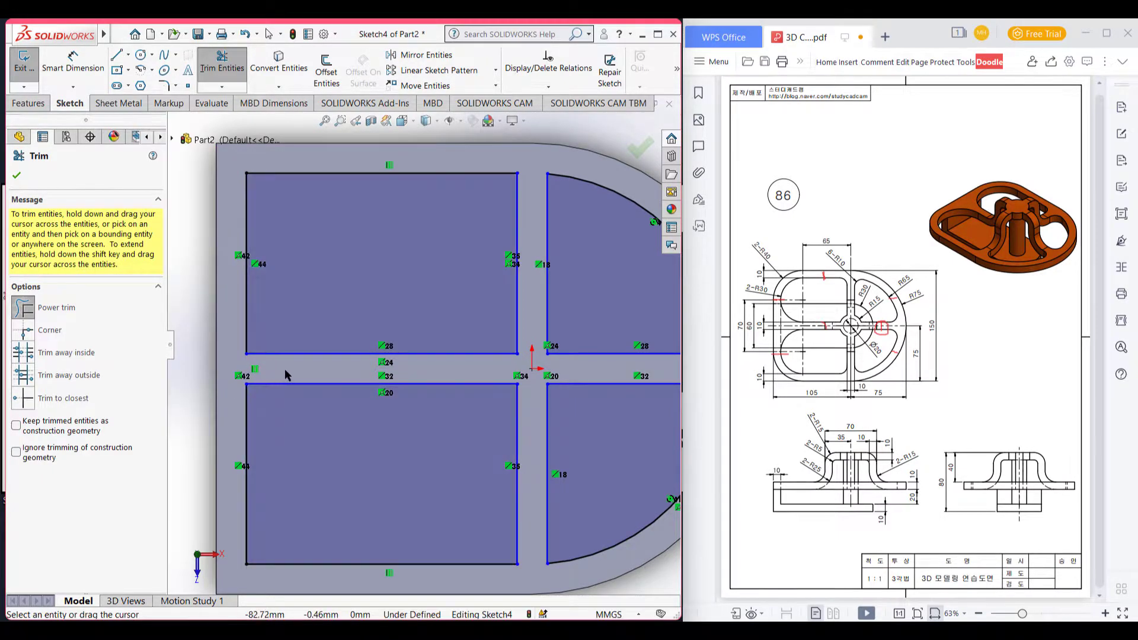
pyautogui.scroll(3, 285, 369)
pyautogui.click(16, 176)
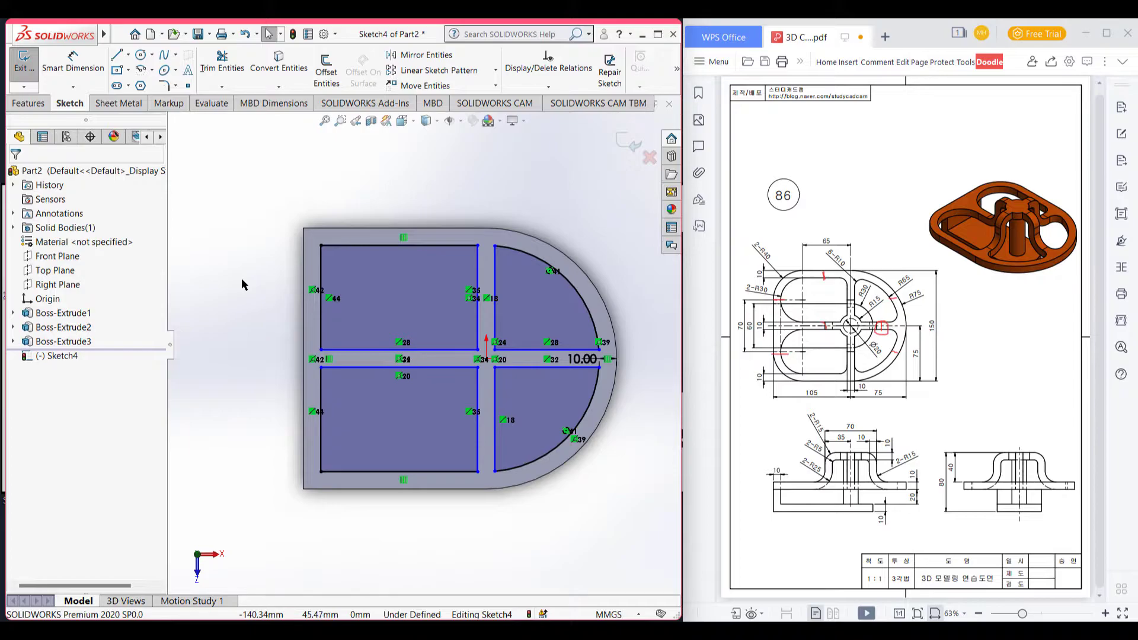
# - Cut the four pocket sketch 10 mm deep with a blind Extruded Cut
pyautogui.hotkey('ctrl', '7')
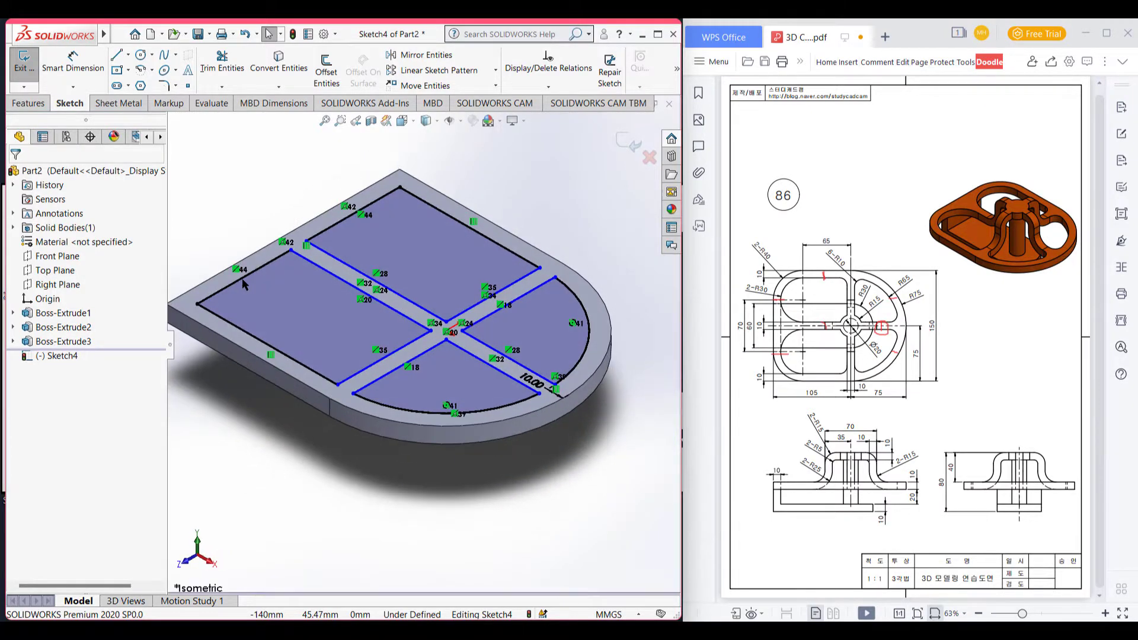
pyautogui.click(14, 104)
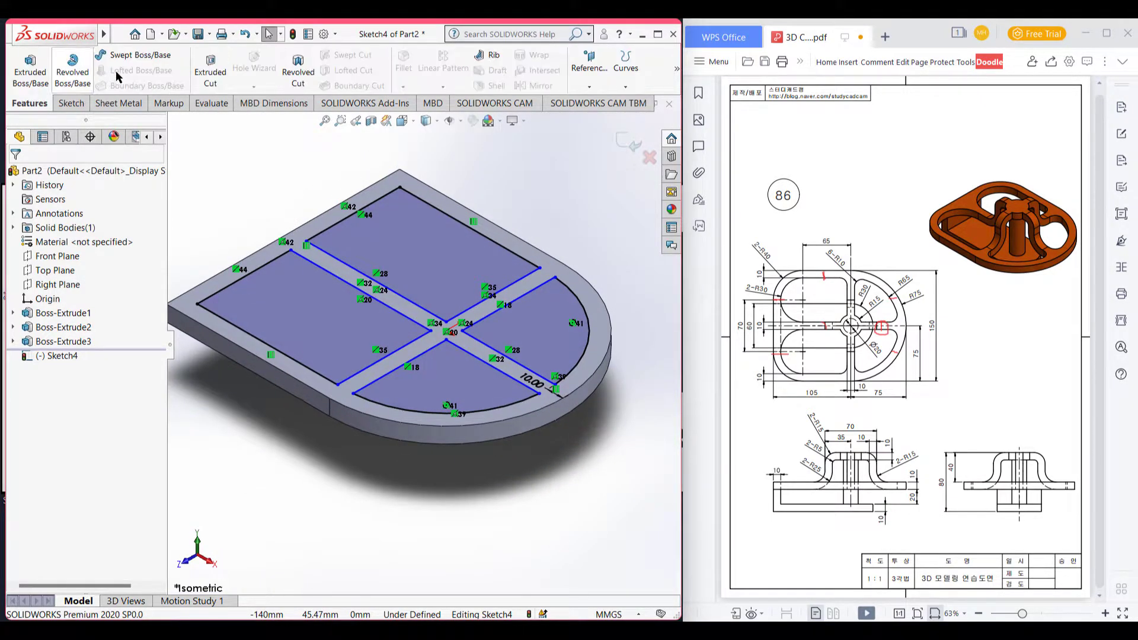
pyautogui.click(216, 77)
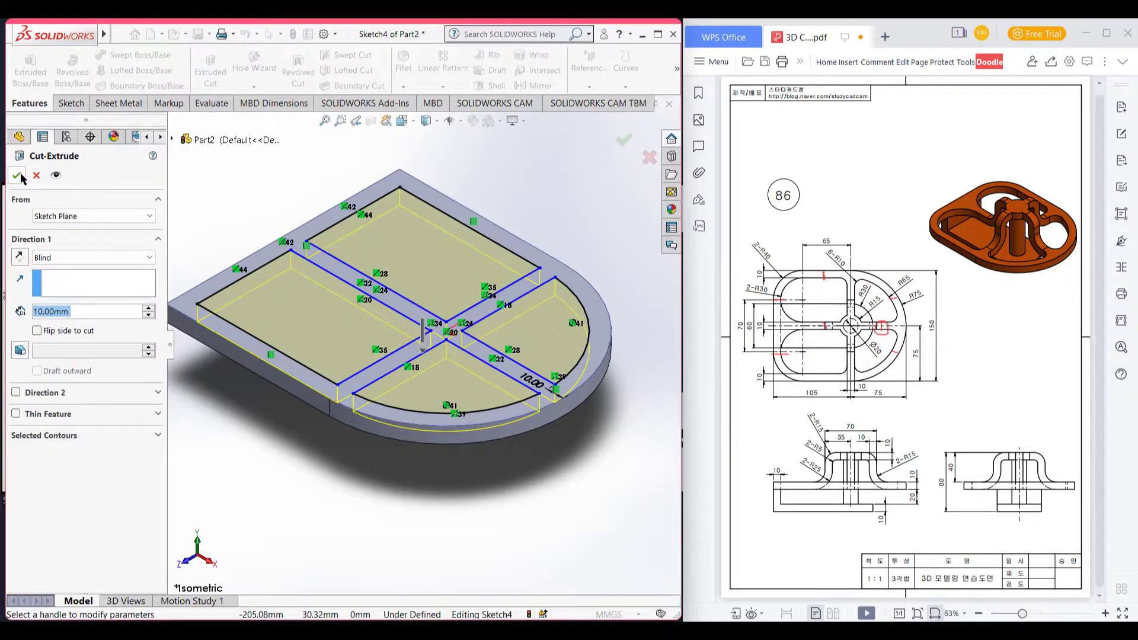
pyautogui.click(17, 176)
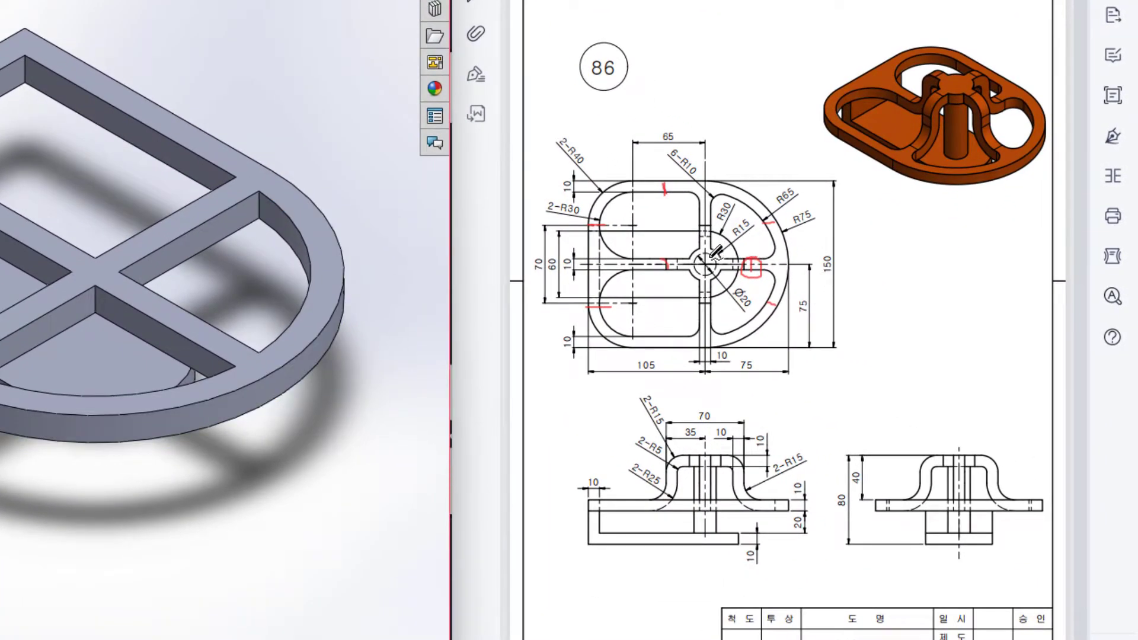
# - Mark the central boss, post, hub and 70 dimension on the reference drawing
pyautogui.moveTo(951, 65)
pyautogui.mouseDown()
pyautogui.moveTo(908, 81)
pyautogui.moveTo(921, 142)
pyautogui.moveTo(970, 134)
pyautogui.moveTo(966, 76)
pyautogui.moveTo(930, 101)
pyautogui.mouseUp()
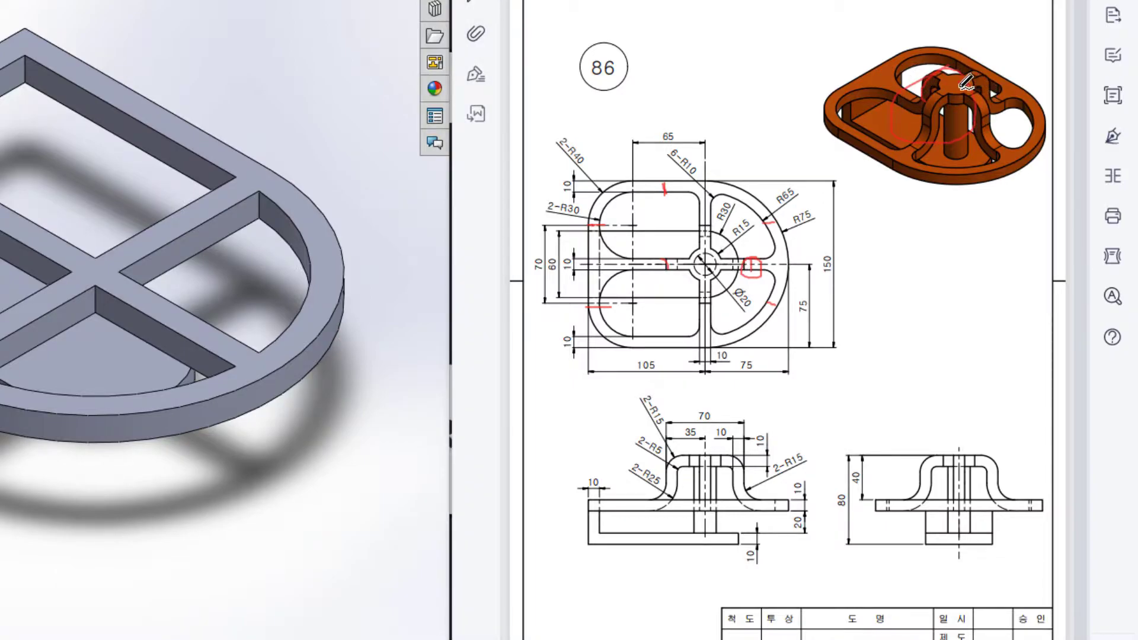
pyautogui.moveTo(948, 158); pyautogui.dragTo(948, 121)
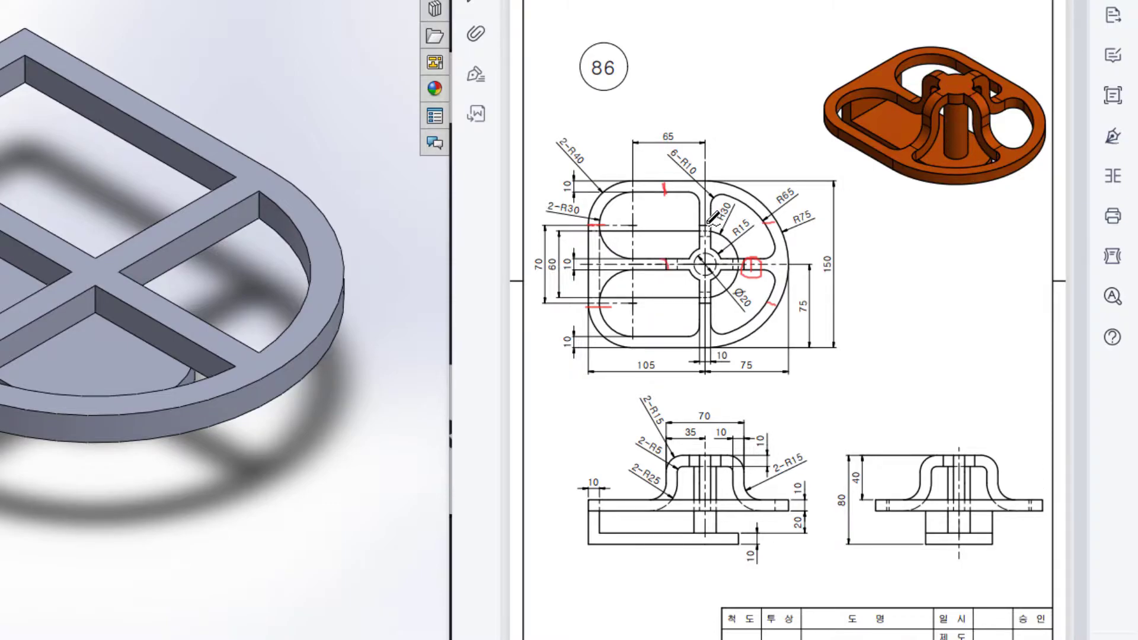
pyautogui.moveTo(674, 248)
pyautogui.mouseDown()
pyautogui.moveTo(671, 283)
pyautogui.moveTo(742, 292)
pyautogui.moveTo(733, 233)
pyautogui.moveTo(690, 232)
pyautogui.mouseUp()
pyautogui.moveTo(540, 254)
pyautogui.mouseDown()
pyautogui.moveTo(530, 273)
pyautogui.moveTo(541, 253)
pyautogui.mouseUp()
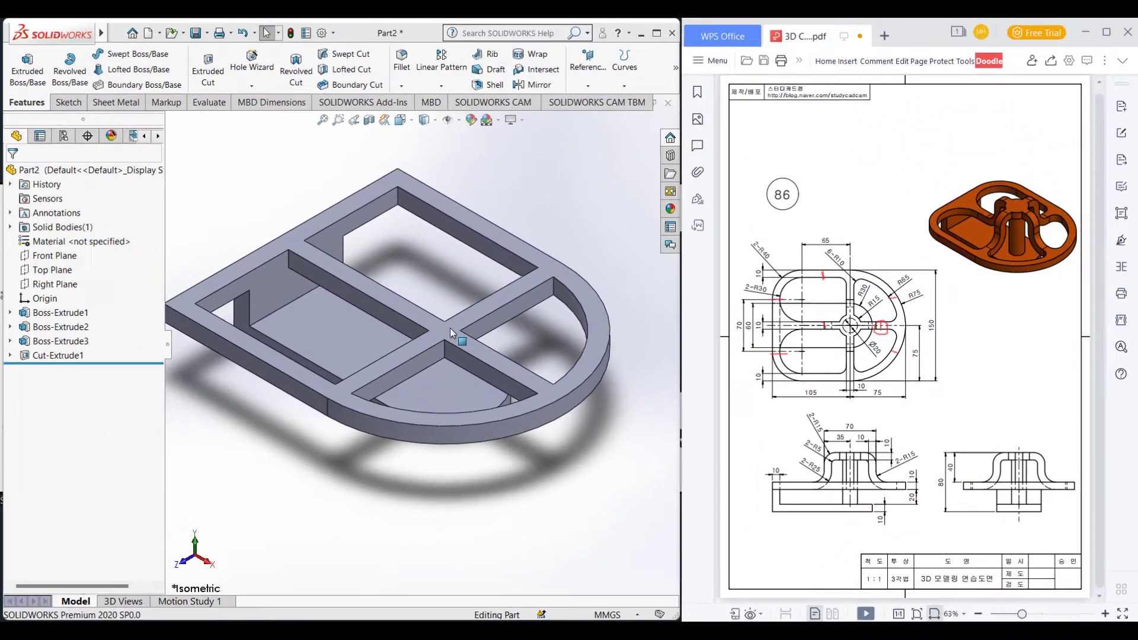
# - Sketch a 70 × 70 mm center rectangle at the origin on the frame's top face
pyautogui.click(121, 282)
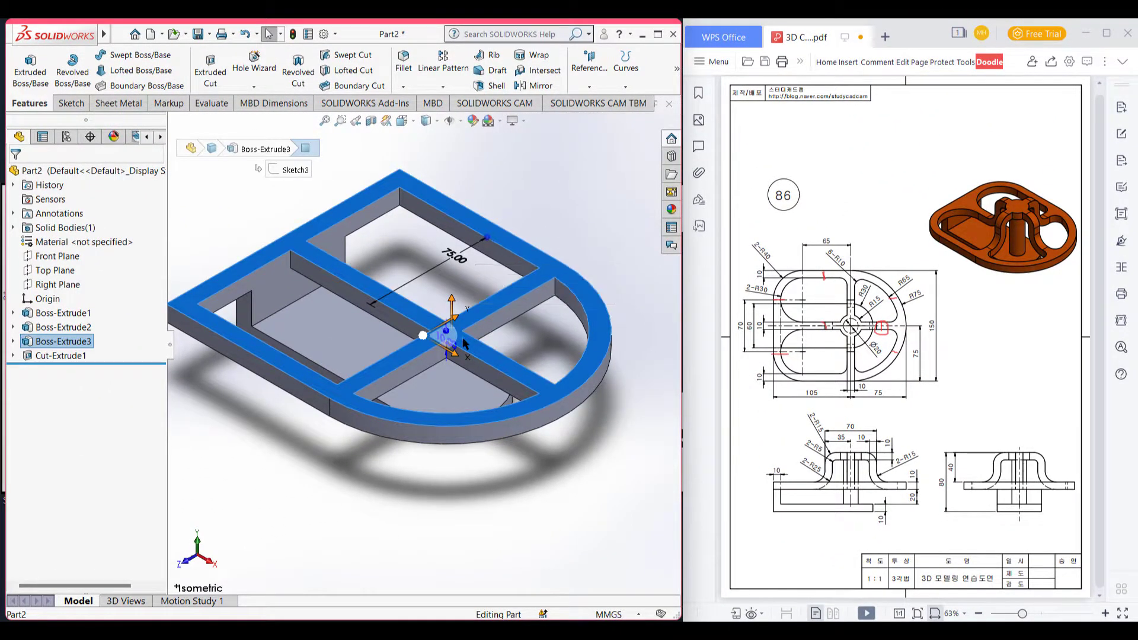
pyautogui.rightClick(463, 337)
pyautogui.click(494, 322)
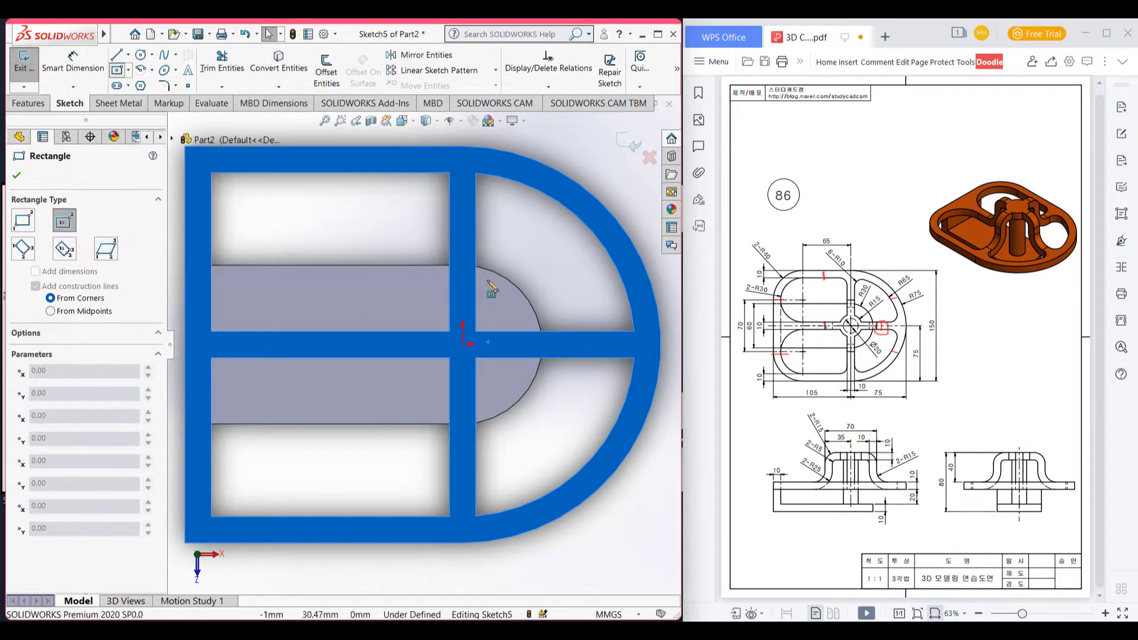
pyautogui.click(463, 344)
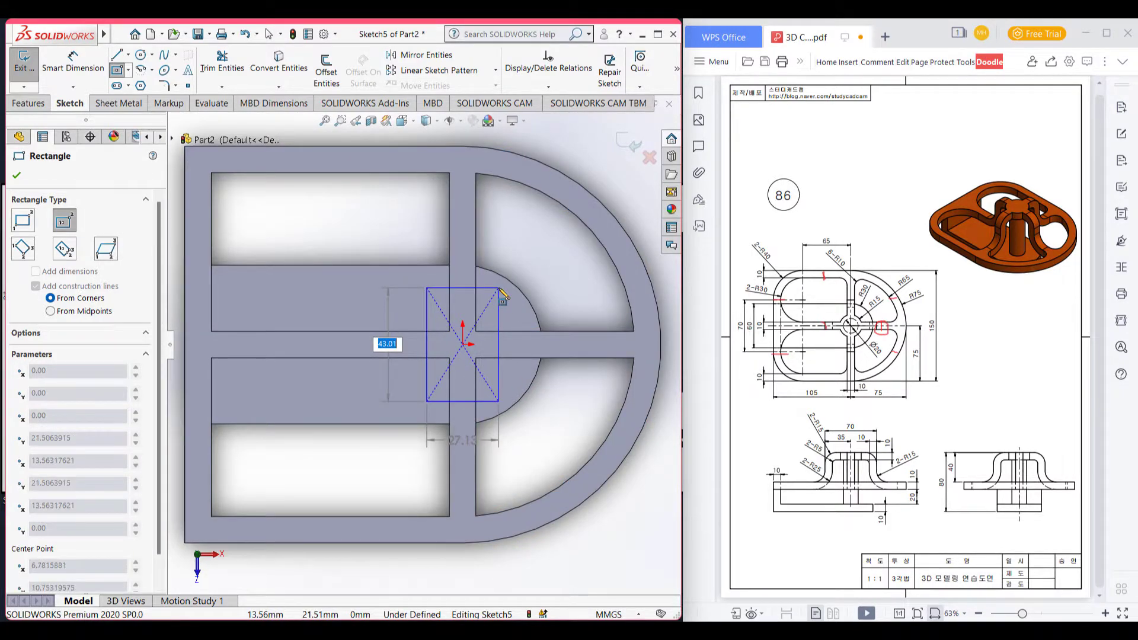
pyautogui.press('Tab')
pyautogui.write('7')
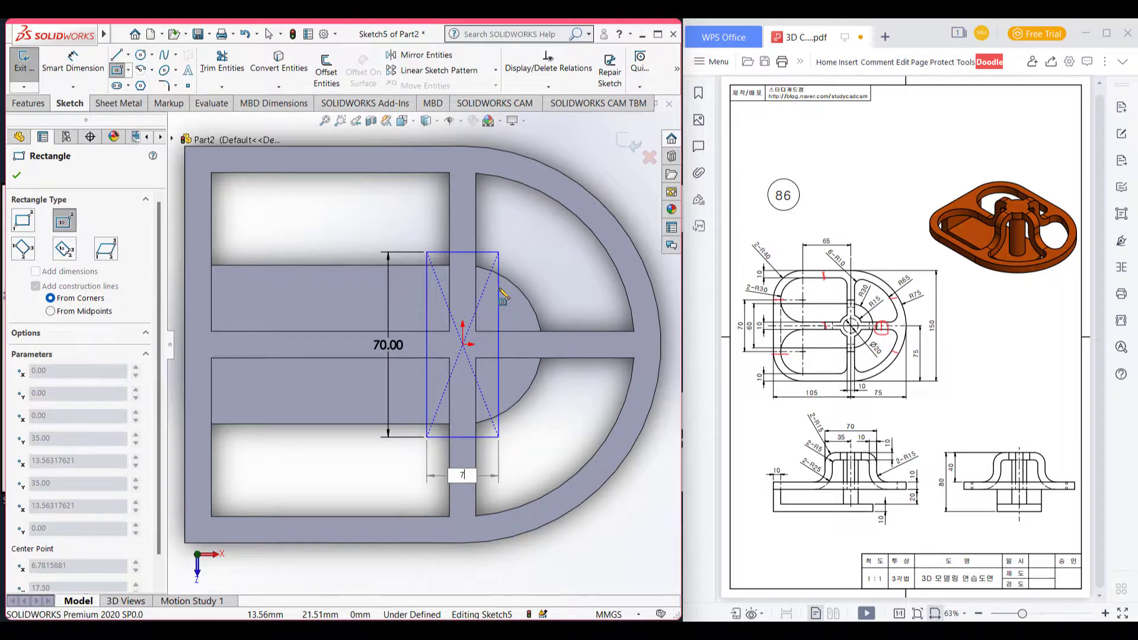
pyautogui.write('0')
pyautogui.press('Return')
pyautogui.hotkey('ctrl', '7')
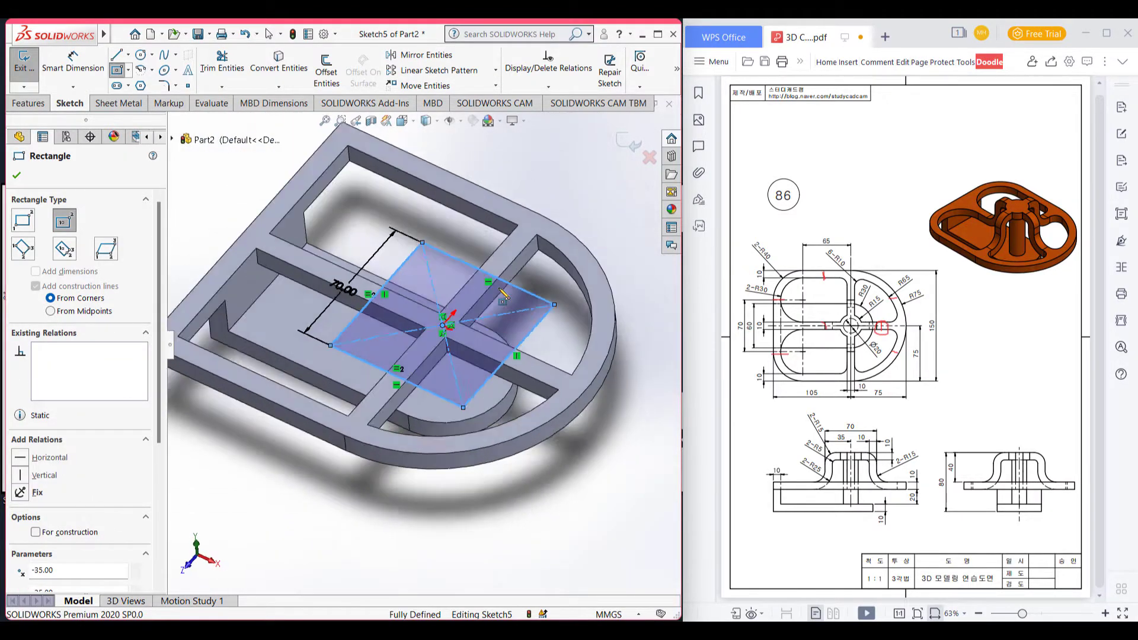
pyautogui.click(23, 102)
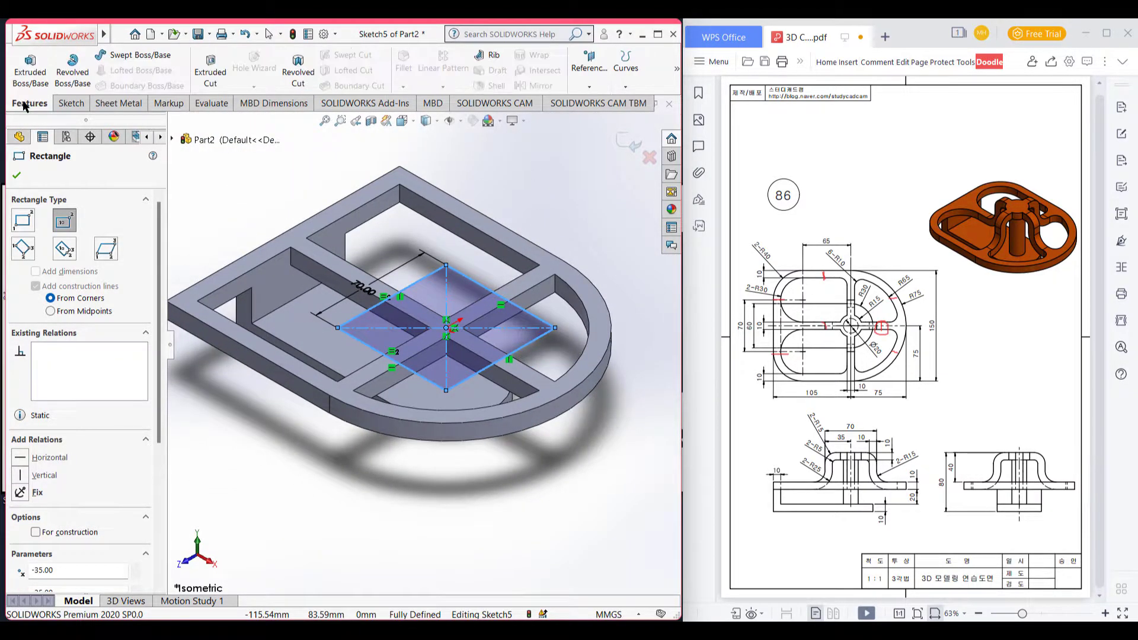
pyautogui.click(209, 67)
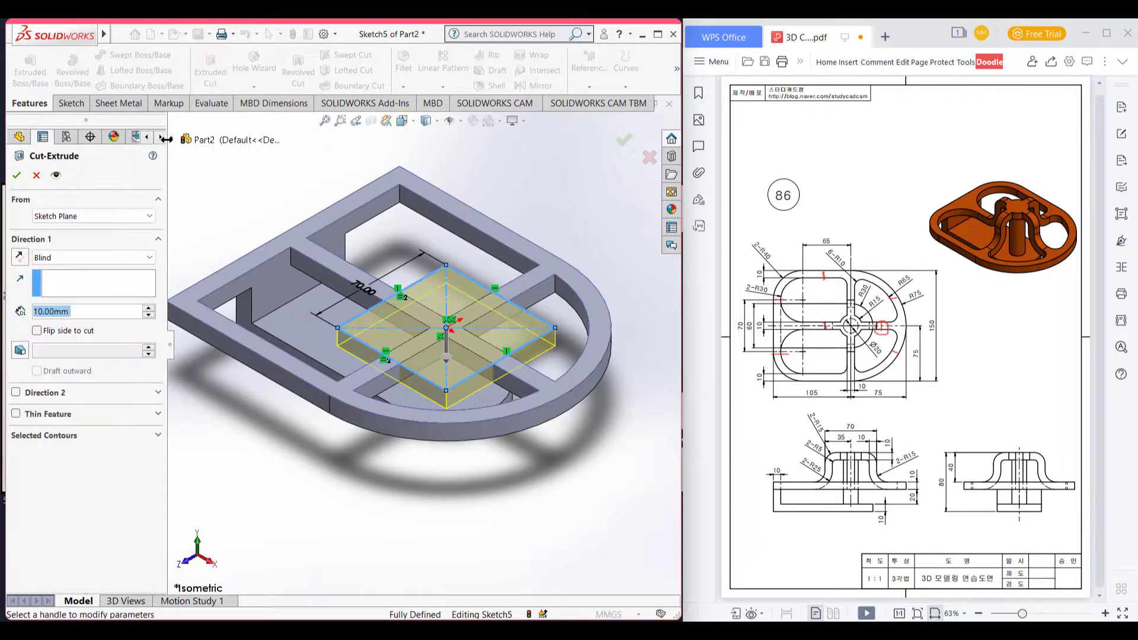
# - Apply the 10 mm blind square cut, then mark the R30 and 2-R40 corners on the drawing
pyautogui.click(18, 176)
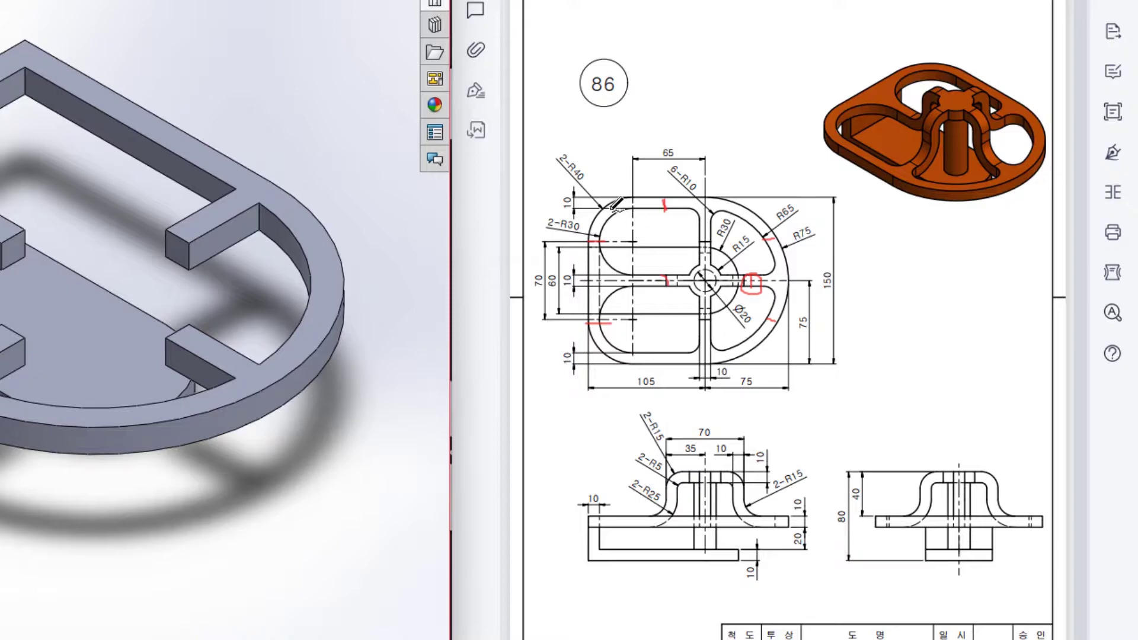
pyautogui.moveTo(628, 207)
pyautogui.mouseDown()
pyautogui.moveTo(597, 220)
pyautogui.moveTo(590, 242)
pyautogui.moveTo(608, 230)
pyautogui.moveTo(609, 348)
pyautogui.mouseUp()
pyautogui.hotkey('ctrl', 'z')
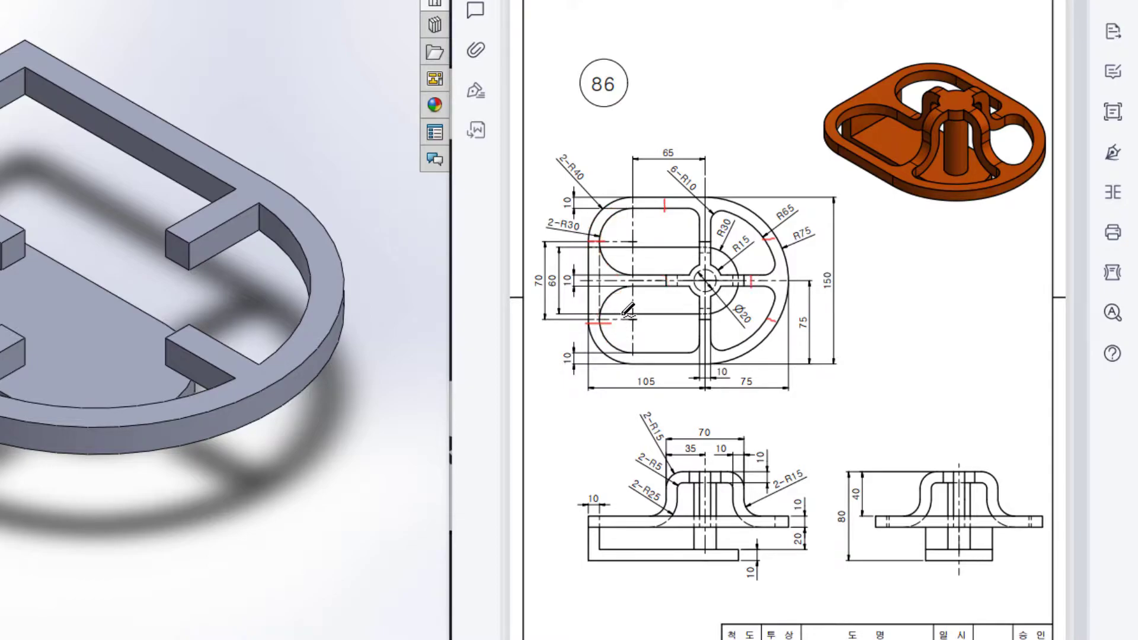
pyautogui.moveTo(596, 143)
pyautogui.mouseDown()
pyautogui.moveTo(549, 175)
pyautogui.moveTo(581, 197)
pyautogui.moveTo(593, 151)
pyautogui.moveTo(554, 141)
pyautogui.mouseUp()
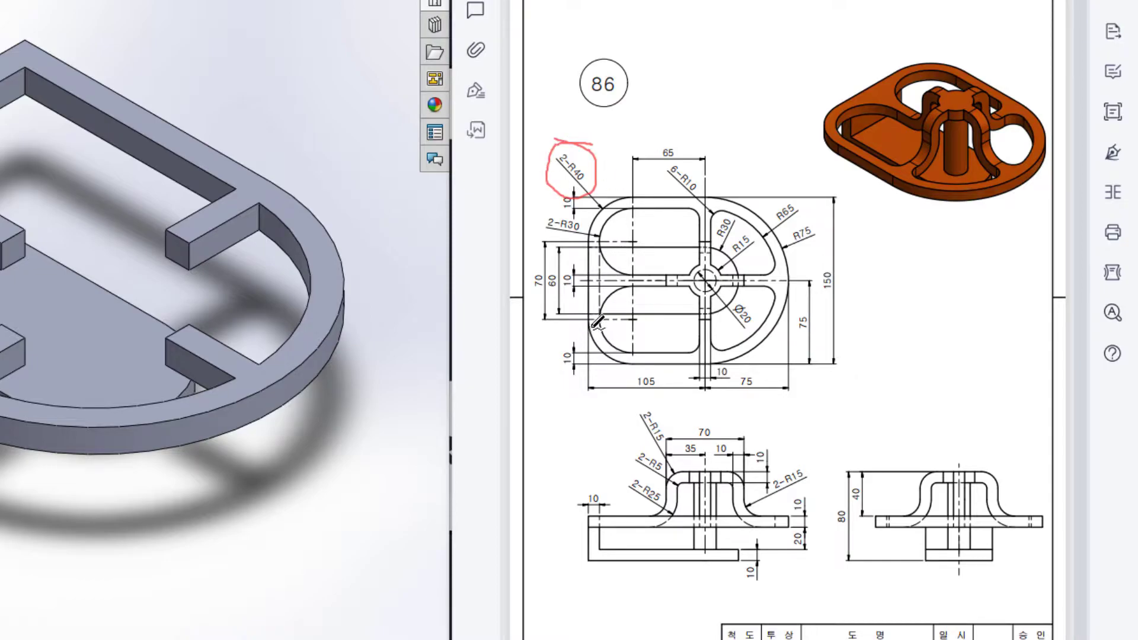
pyautogui.moveTo(618, 197); pyautogui.dragTo(594, 218)
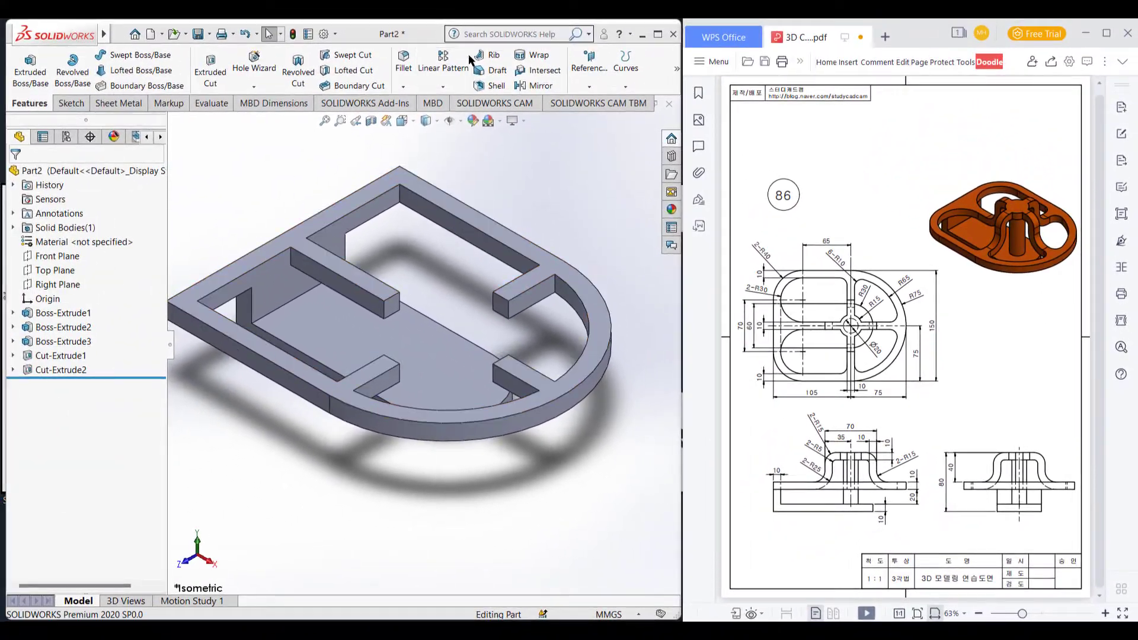
# - Fillet the four inner pocket corner edges with a 30 mm radius
pyautogui.click(405, 64)
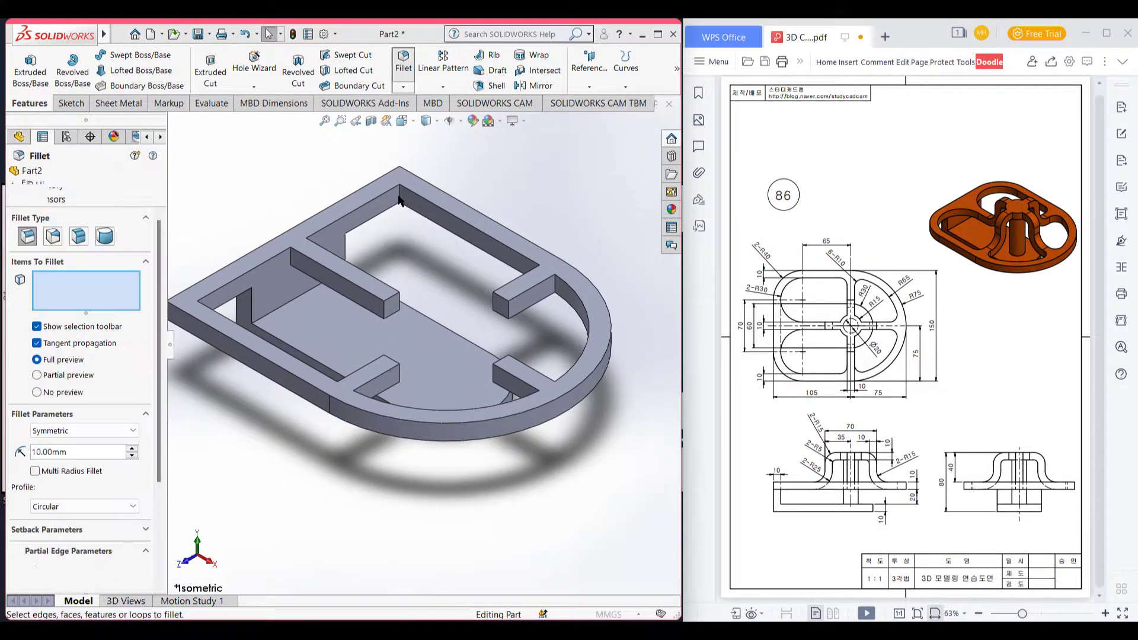
pyautogui.write('30')
pyautogui.press('Return')
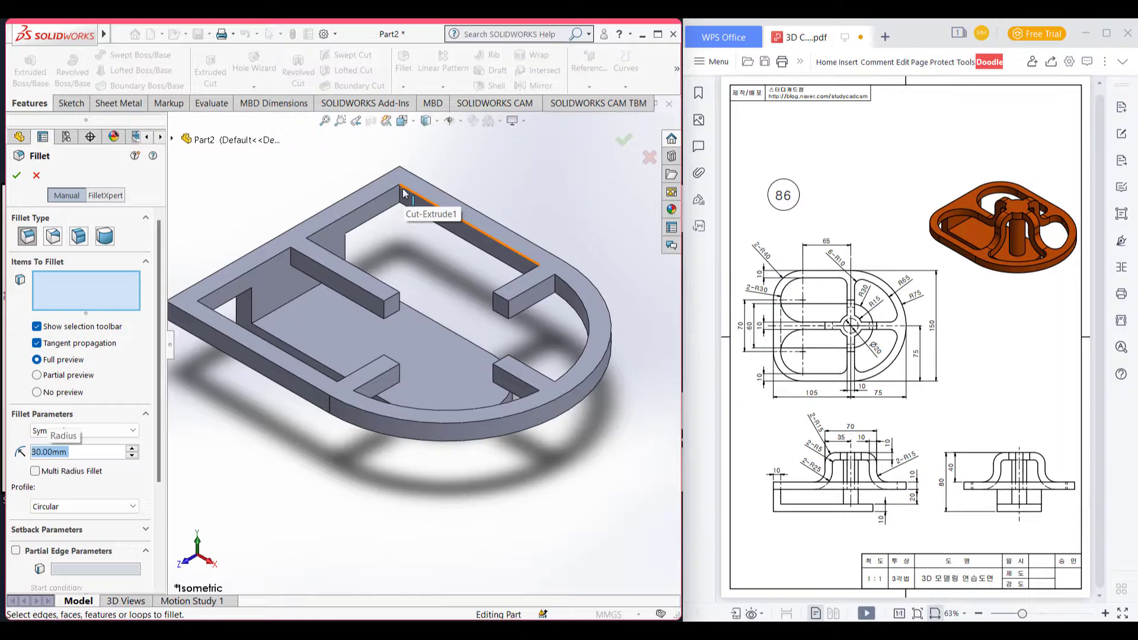
pyautogui.click(403, 191)
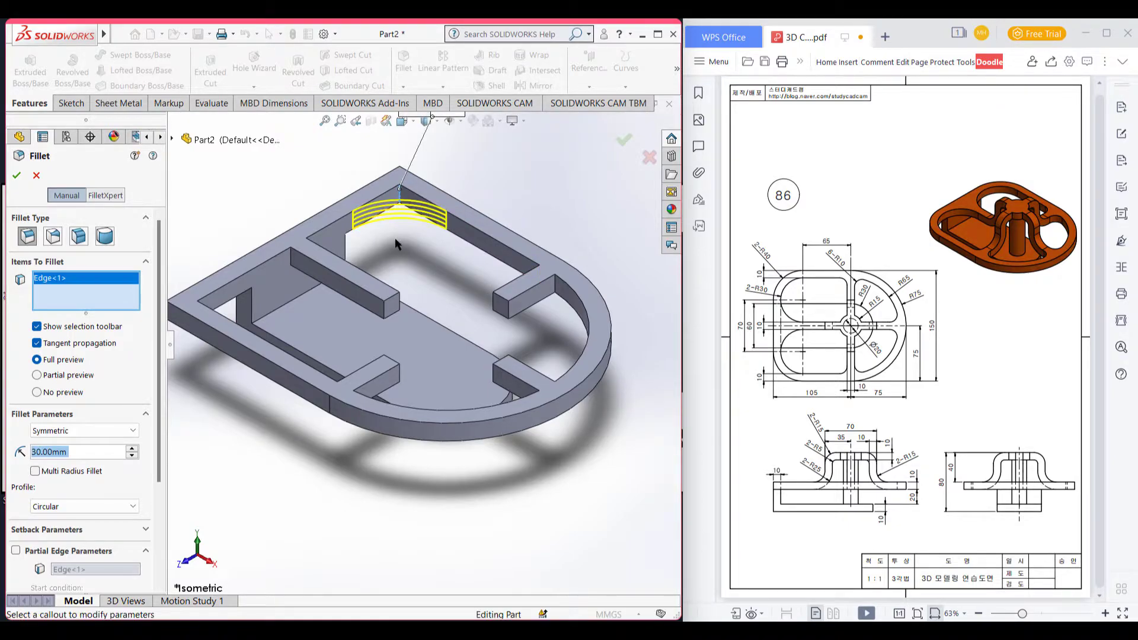
pyautogui.moveTo(374, 243); pyautogui.dragTo(417, 241, button='middle')
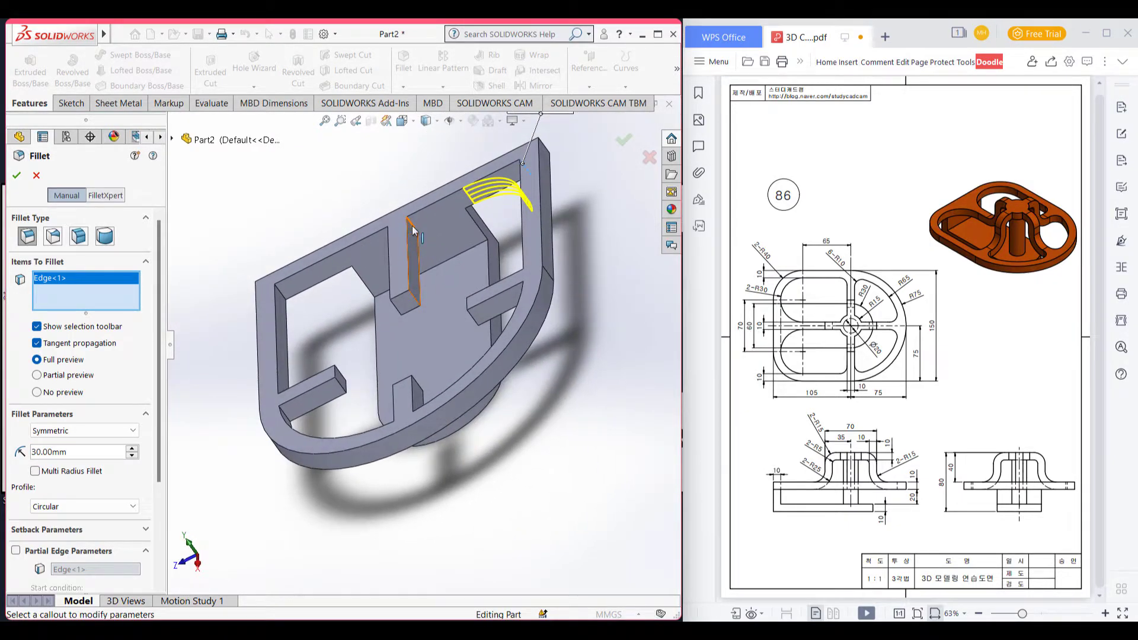
pyautogui.click(412, 229)
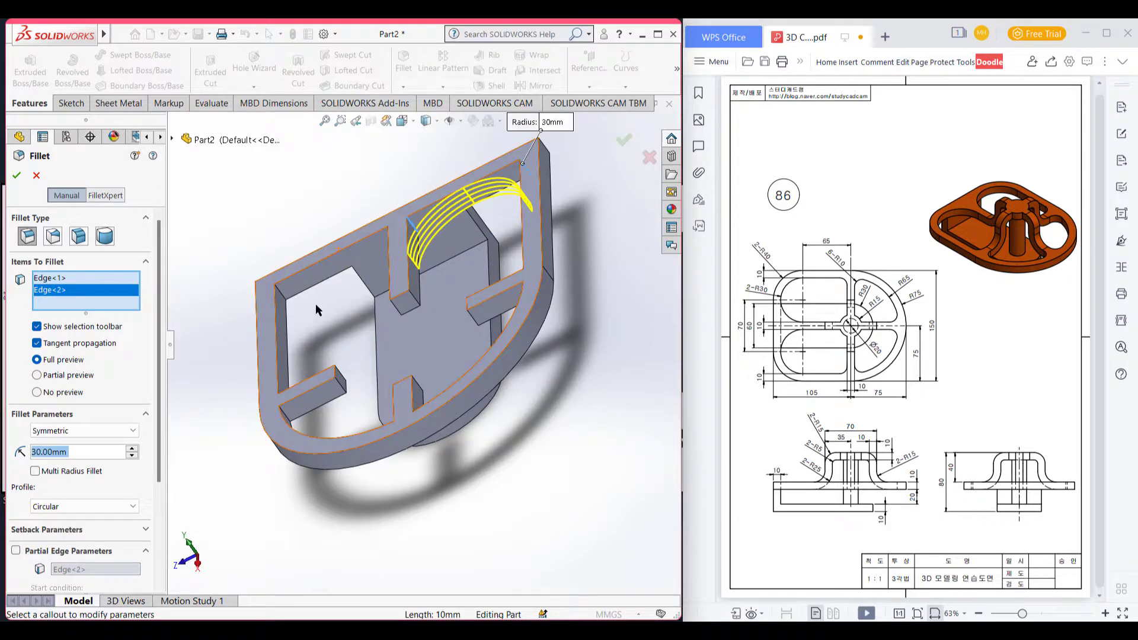
pyautogui.click(281, 297)
pyautogui.moveTo(323, 308); pyautogui.dragTo(325, 279, button='middle')
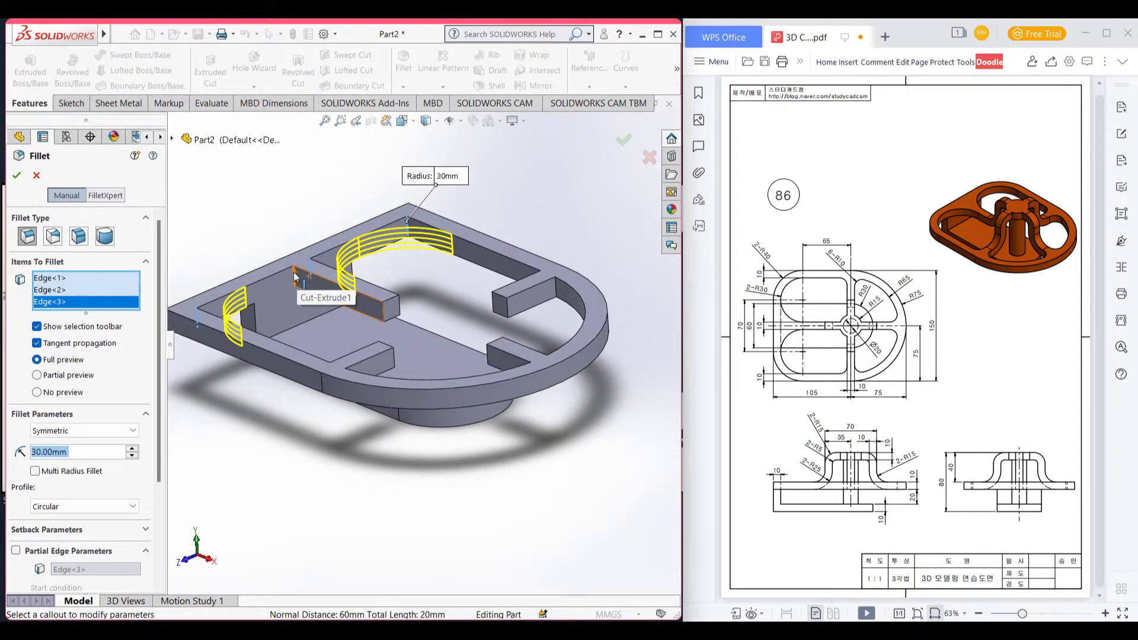
pyautogui.click(297, 276)
pyautogui.click(16, 179)
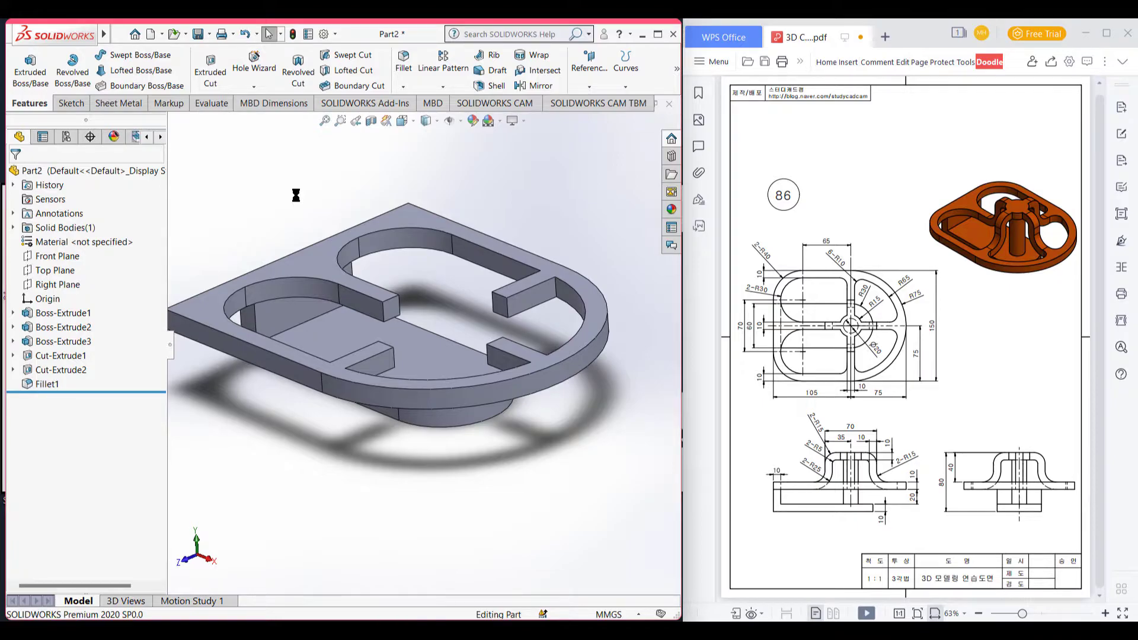
pyautogui.hotkey('ctrl', '7')
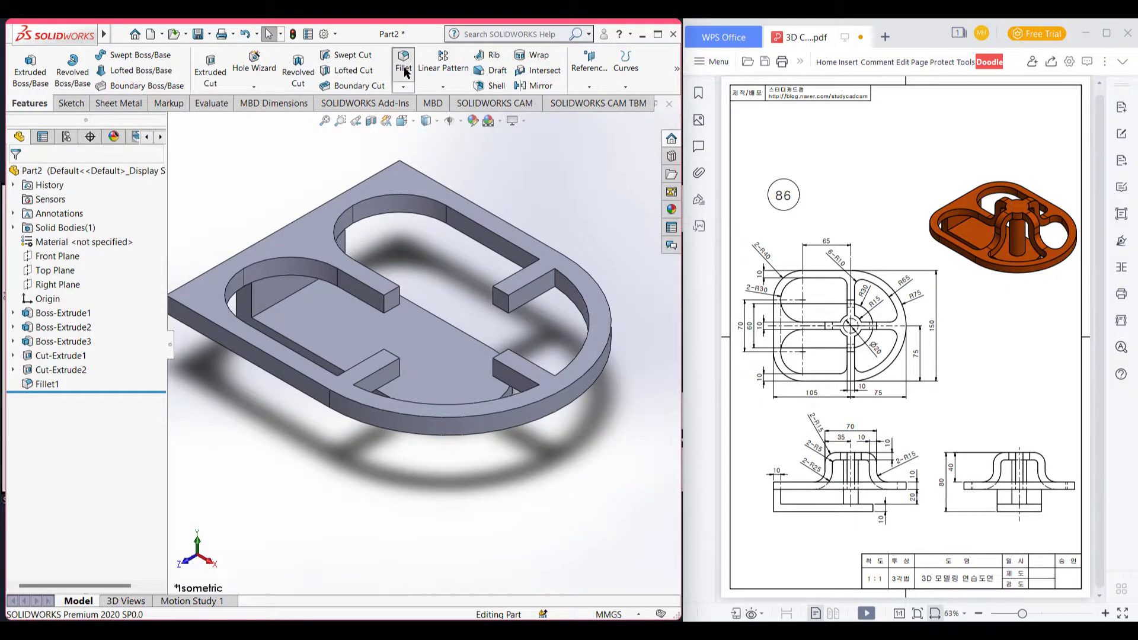
# - Round the two outer corner edges at the plate's flat end with a 40 mm fillet
pyautogui.click(405, 71)
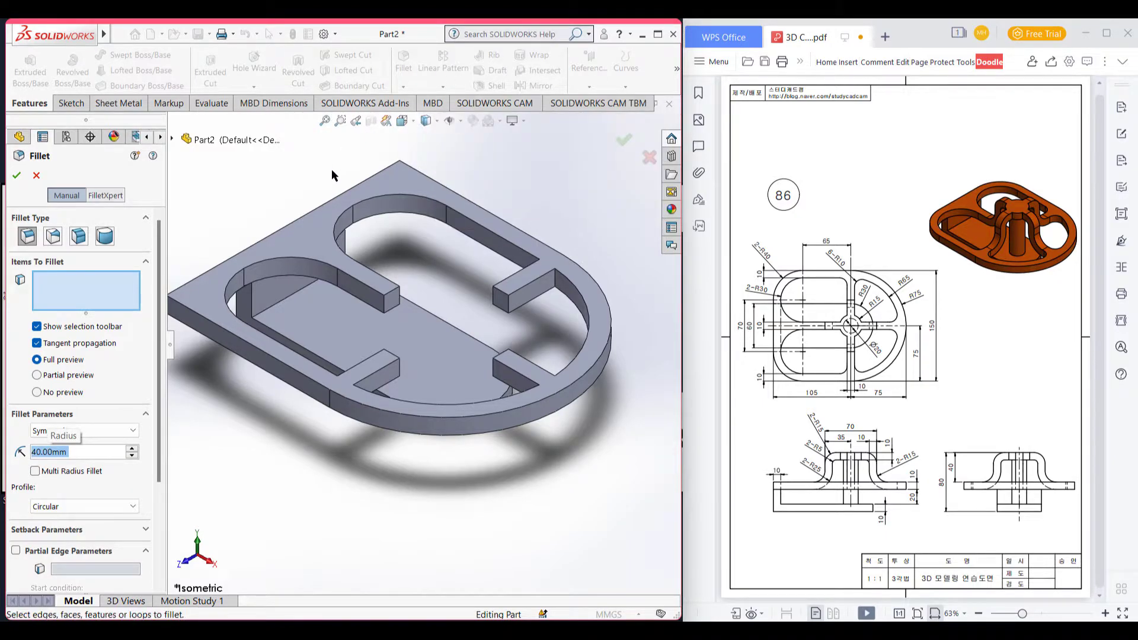
pyautogui.moveTo(332, 169); pyautogui.dragTo(437, 204, button='middle')
pyautogui.scroll(-10, 431, 173)
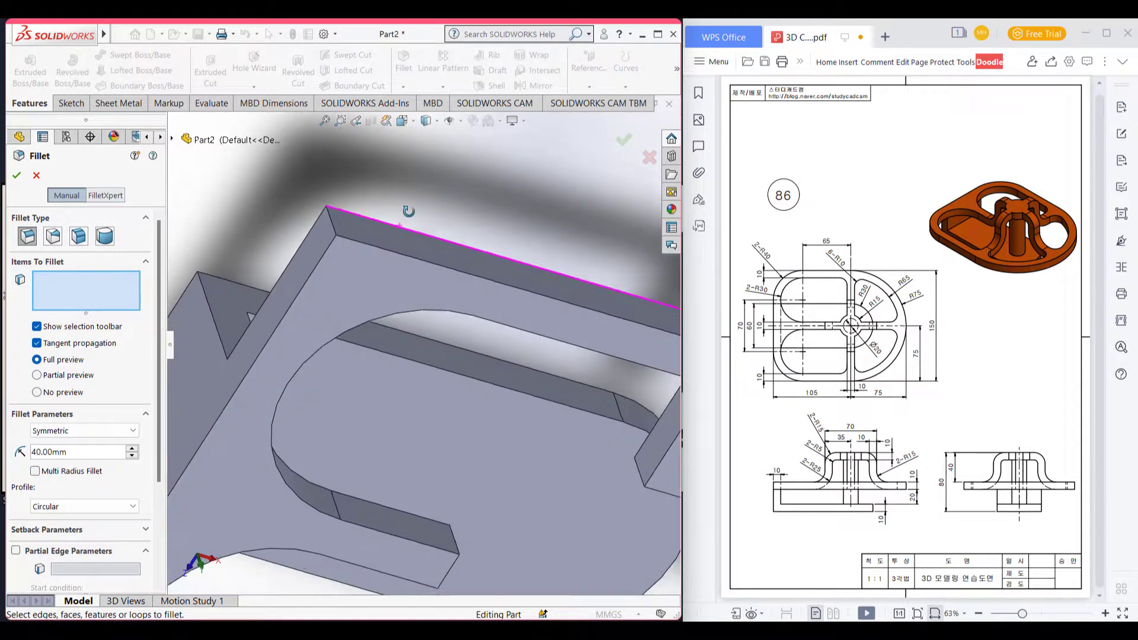
pyautogui.click(316, 237)
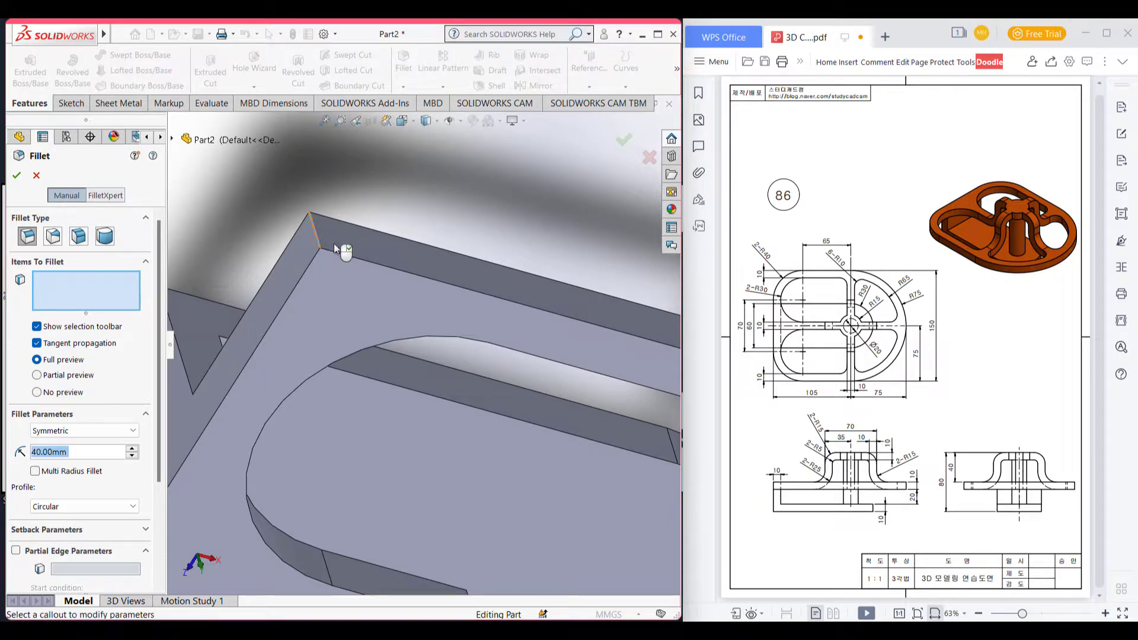
pyautogui.scroll(8, 386, 287)
pyautogui.moveTo(385, 287); pyautogui.dragTo(430, 364, button='middle')
pyautogui.click(428, 363)
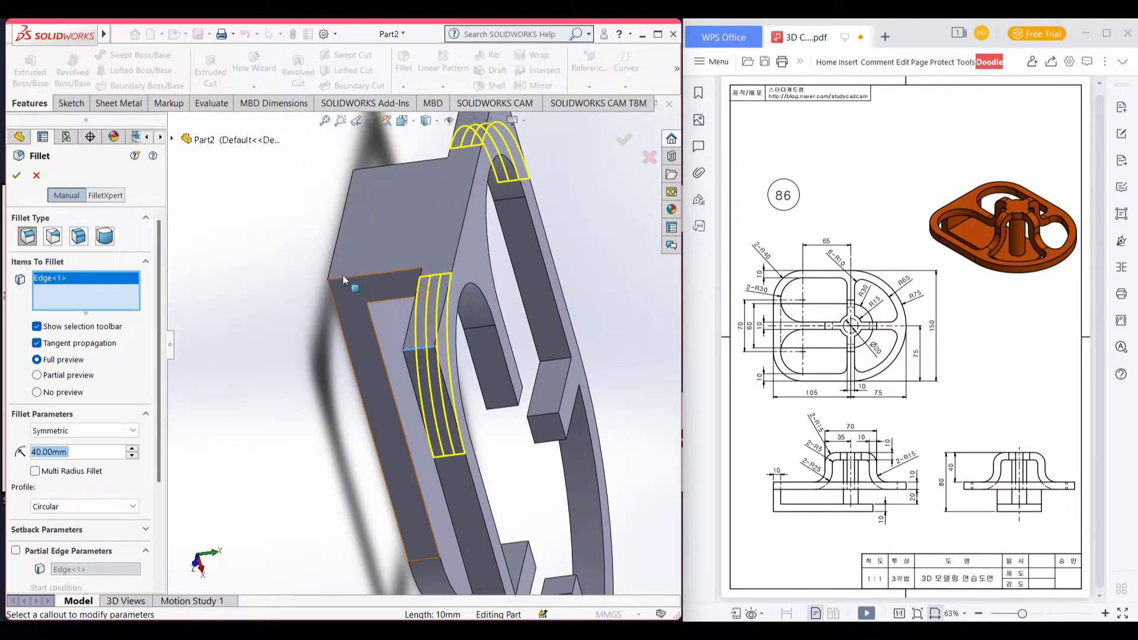
pyautogui.click(17, 176)
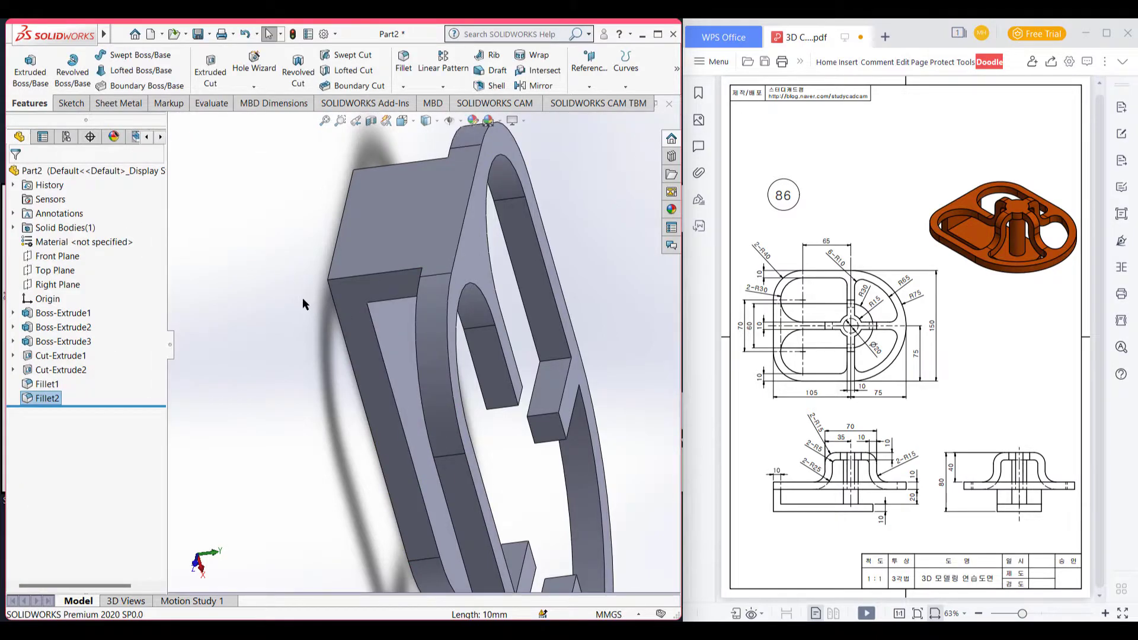
pyautogui.hotkey('ctrl', '7')
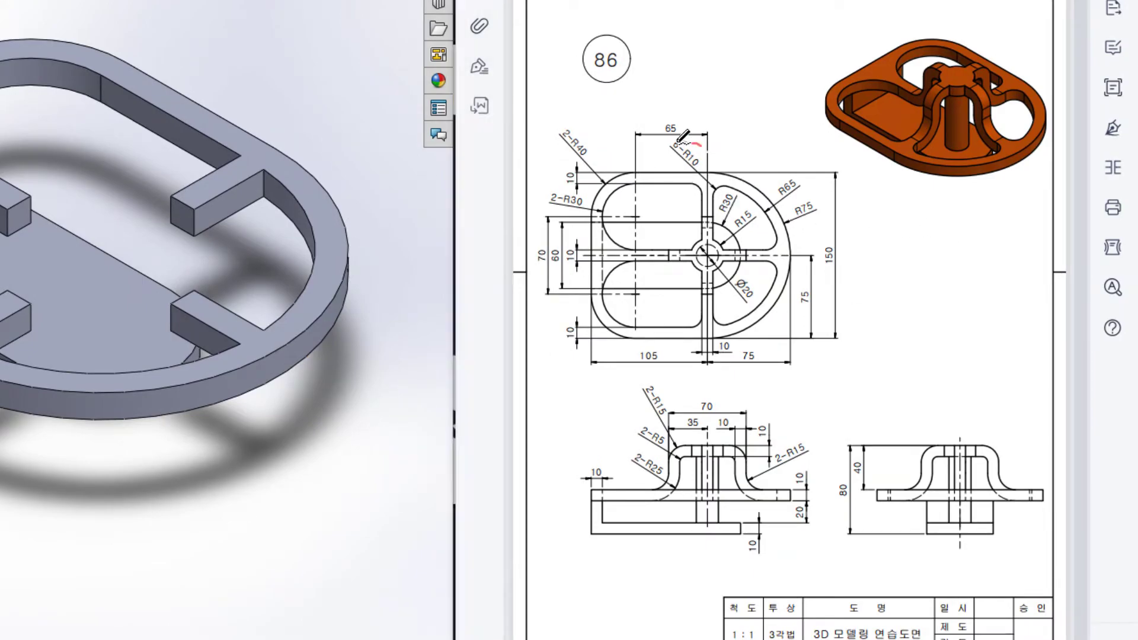
# - Circle the 6-R10 label in red and mark the pocket corners near R30 and R65
pyautogui.moveTo(681, 143)
pyautogui.mouseDown()
pyautogui.moveTo(683, 180)
pyautogui.moveTo(711, 158)
pyautogui.moveTo(682, 142)
pyautogui.mouseUp()
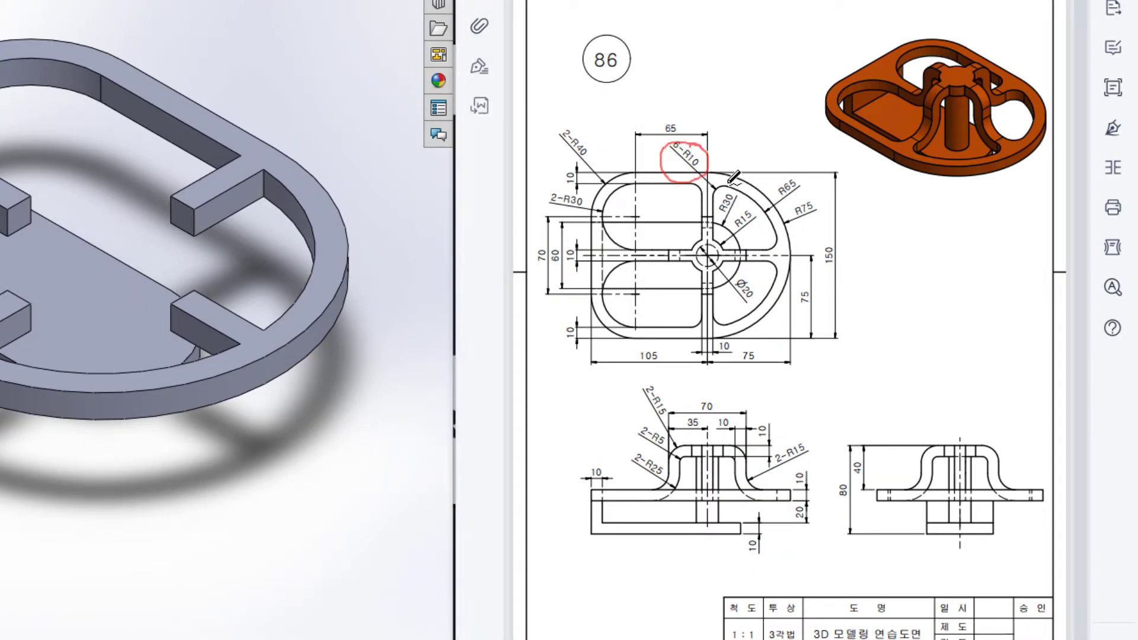
pyautogui.moveTo(728, 182); pyautogui.dragTo(693, 191)
pyautogui.moveTo(776, 238); pyautogui.dragTo(778, 274)
pyautogui.moveTo(704, 320)
pyautogui.mouseDown()
pyautogui.moveTo(697, 327)
pyautogui.moveTo(723, 324)
pyautogui.mouseUp()
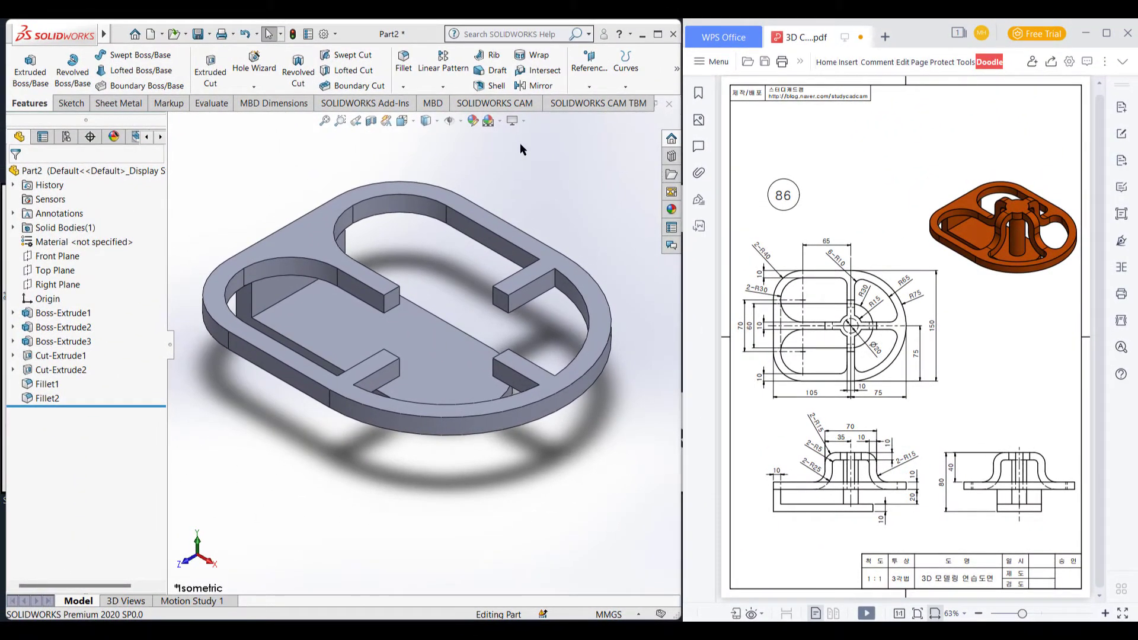
# - Start a 10 mm fillet and select the first two rib-to-ring edges
pyautogui.click(404, 62)
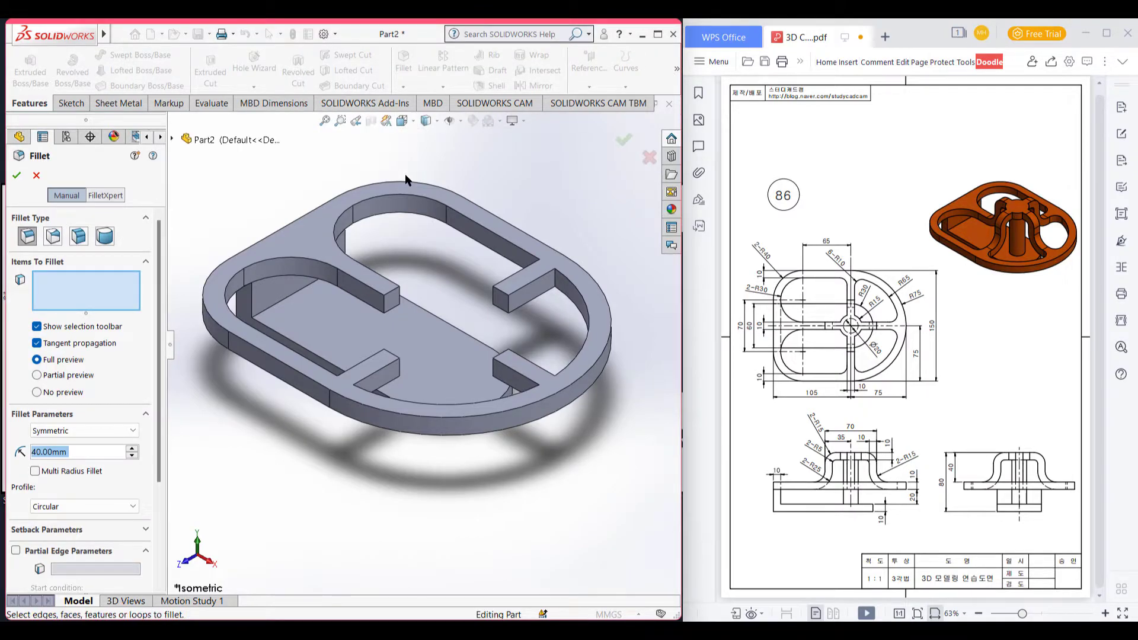
pyautogui.write('10')
pyautogui.press('Return')
pyautogui.click(604, 357)
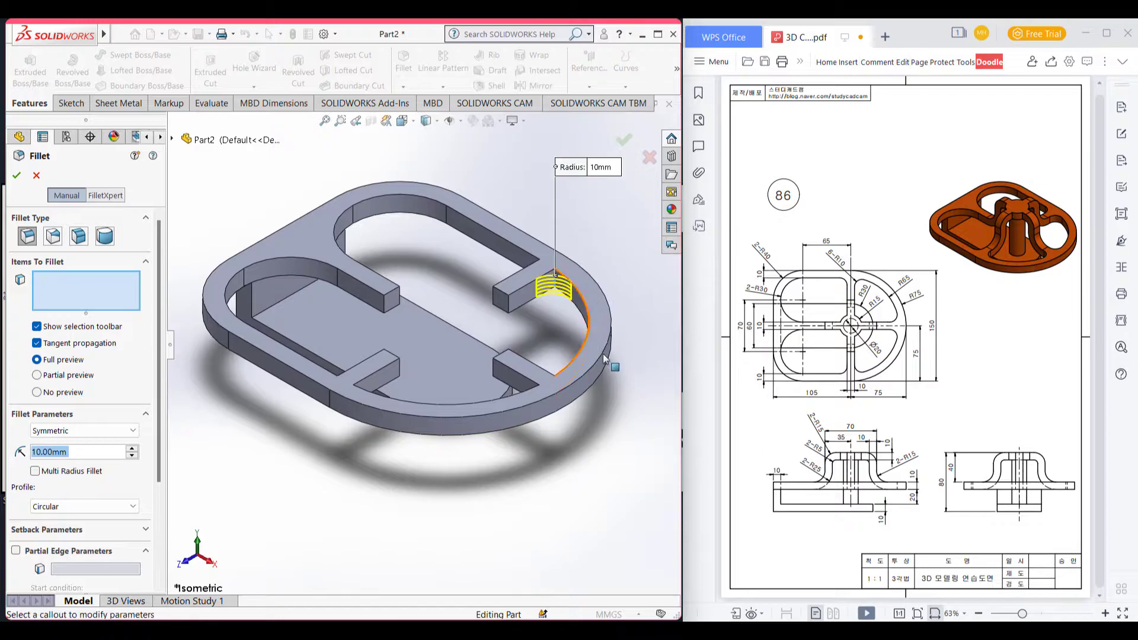
pyautogui.moveTo(603, 357); pyautogui.dragTo(407, 469, button='middle')
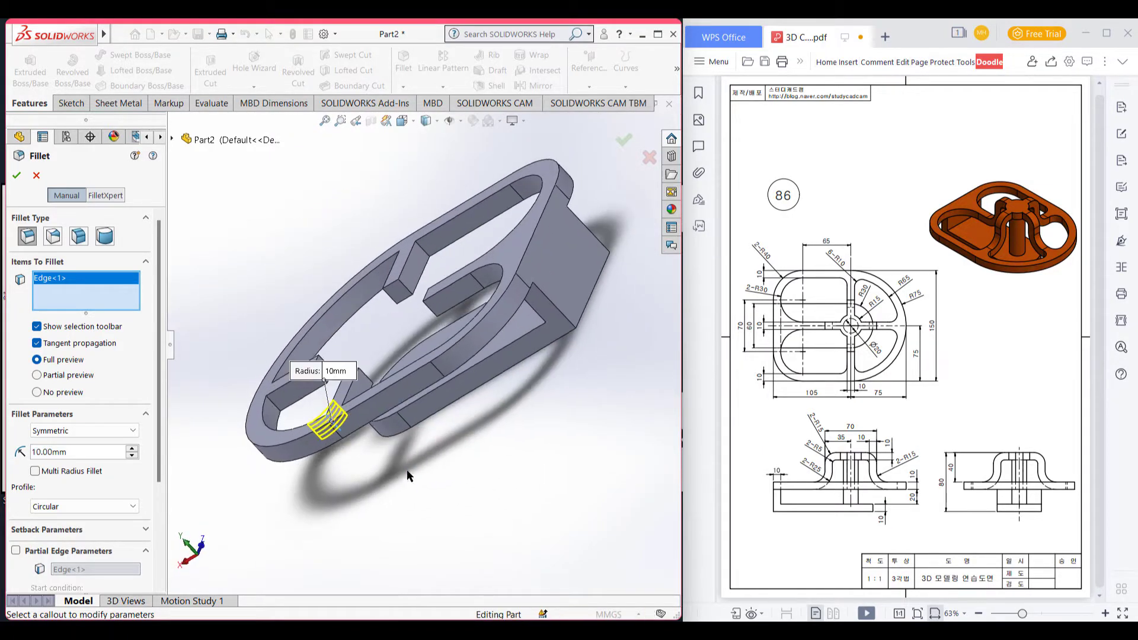
pyautogui.click(273, 406)
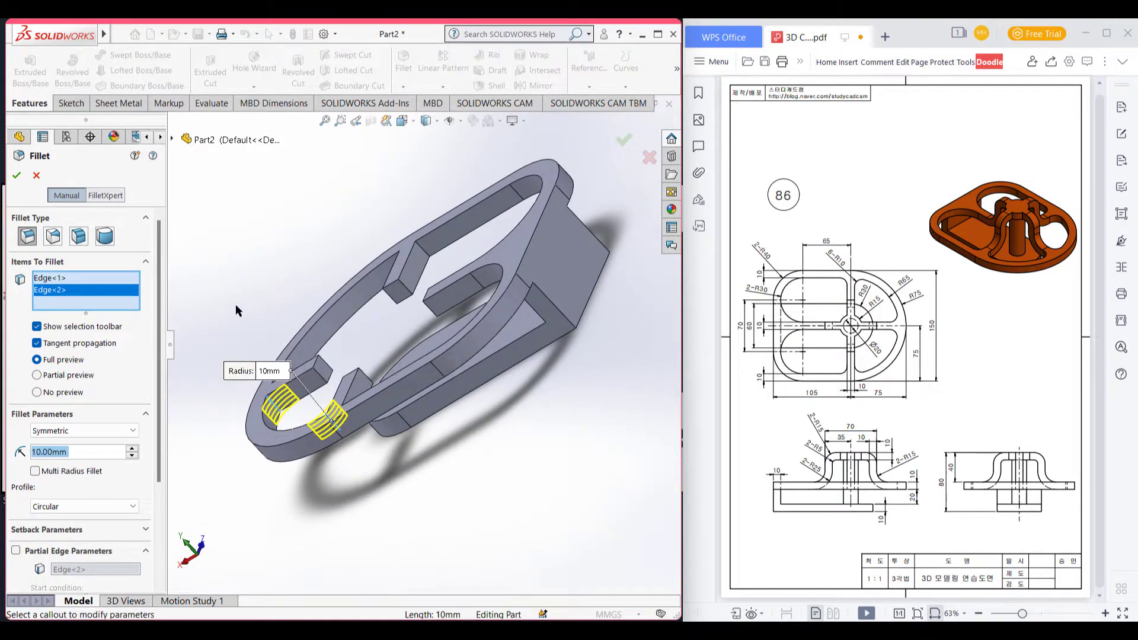
# - Add the remaining four rib edges, confirm the 10 mm fillet, and return to isometric
pyautogui.moveTo(236, 305); pyautogui.dragTo(319, 261, button='middle')
pyautogui.click(302, 278)
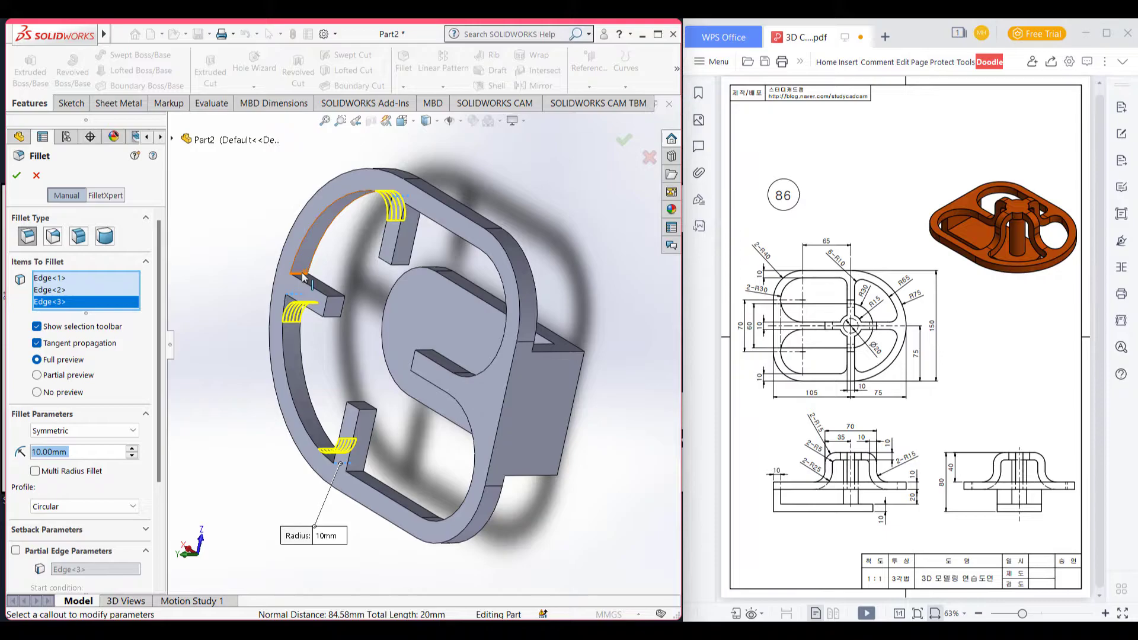
pyautogui.click(303, 275)
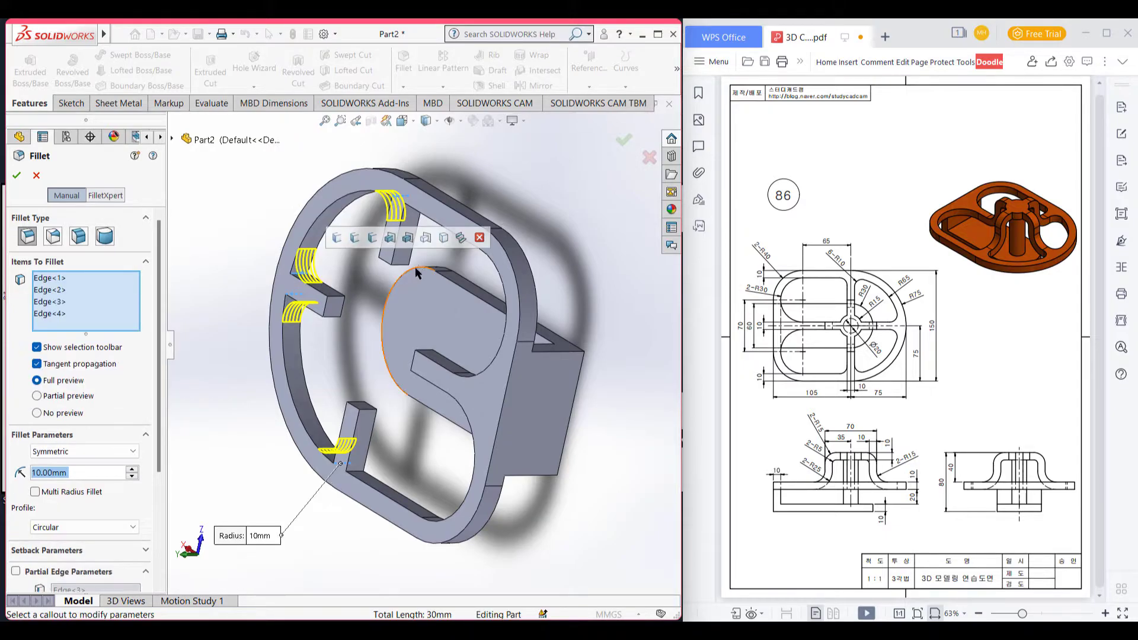
pyautogui.click(354, 474)
pyautogui.moveTo(461, 286); pyautogui.dragTo(423, 220, button='middle')
pyautogui.click(423, 221)
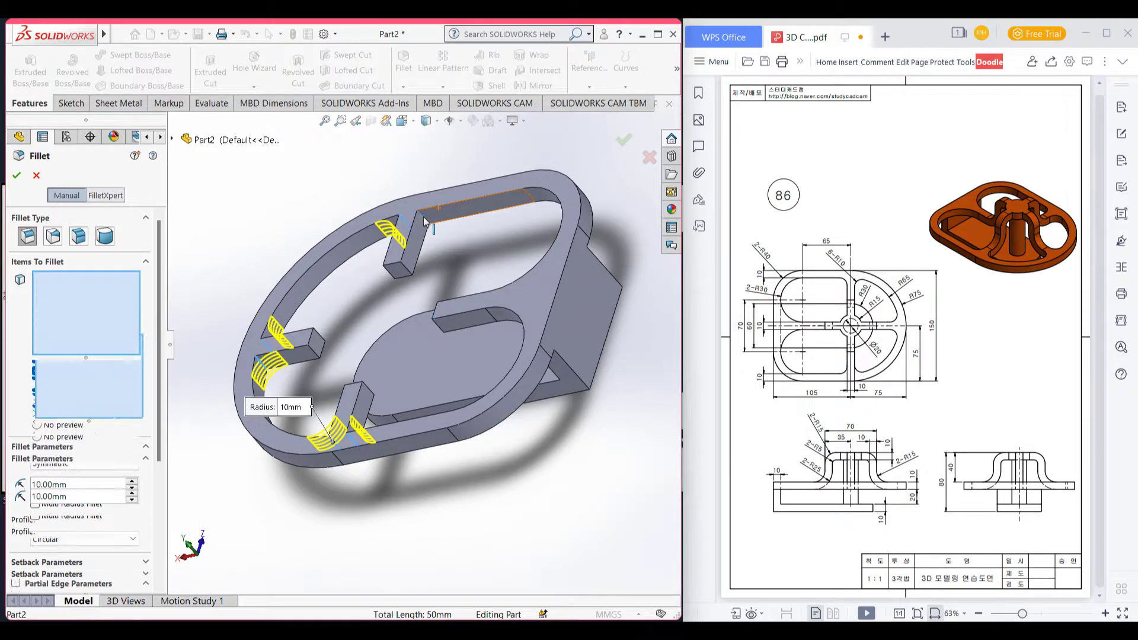
pyautogui.click(15, 177)
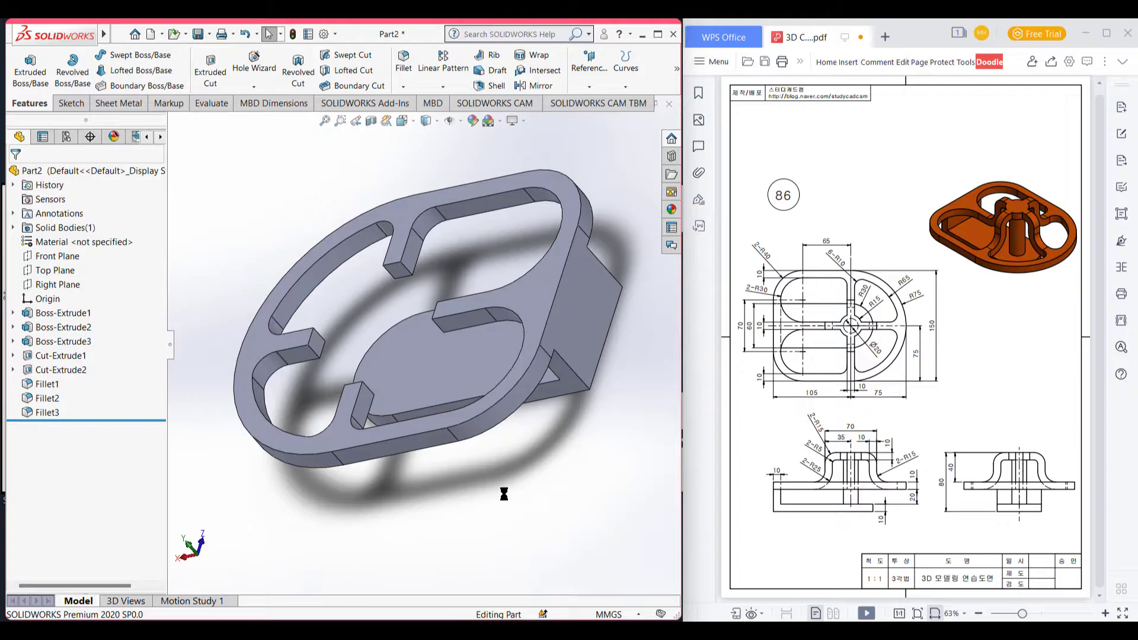
pyautogui.hotkey('ctrl', '7')
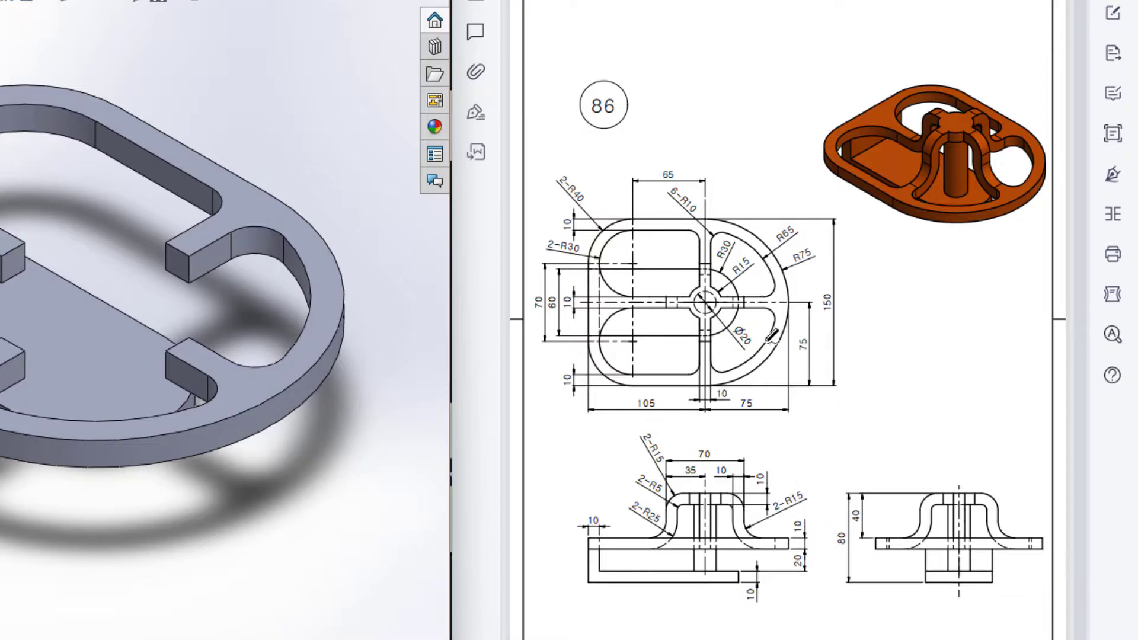
# - Trace the central pin in red on the 3D picture and side view, and mark the Ø20 label
pyautogui.moveTo(639, 219)
pyautogui.mouseDown()
pyautogui.moveTo(614, 369)
pyautogui.moveTo(711, 247)
pyautogui.moveTo(690, 237)
pyautogui.mouseUp()
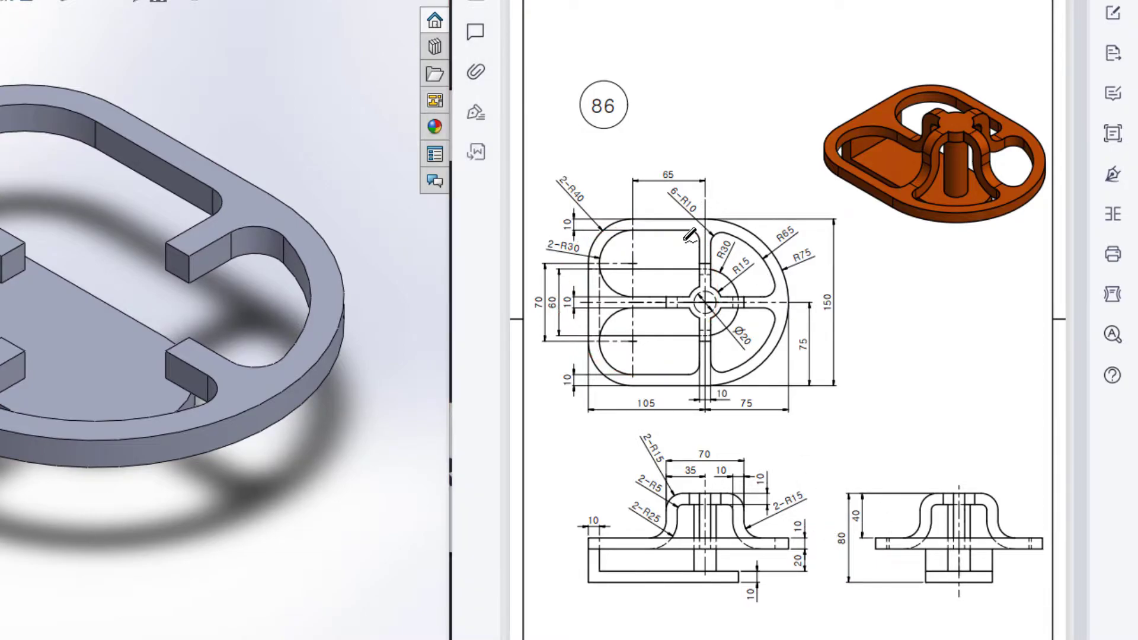
pyautogui.moveTo(949, 108); pyautogui.dragTo(951, 192)
pyautogui.moveTo(947, 508); pyautogui.dragTo(947, 565)
pyautogui.moveTo(970, 508); pyautogui.dragTo(968, 572)
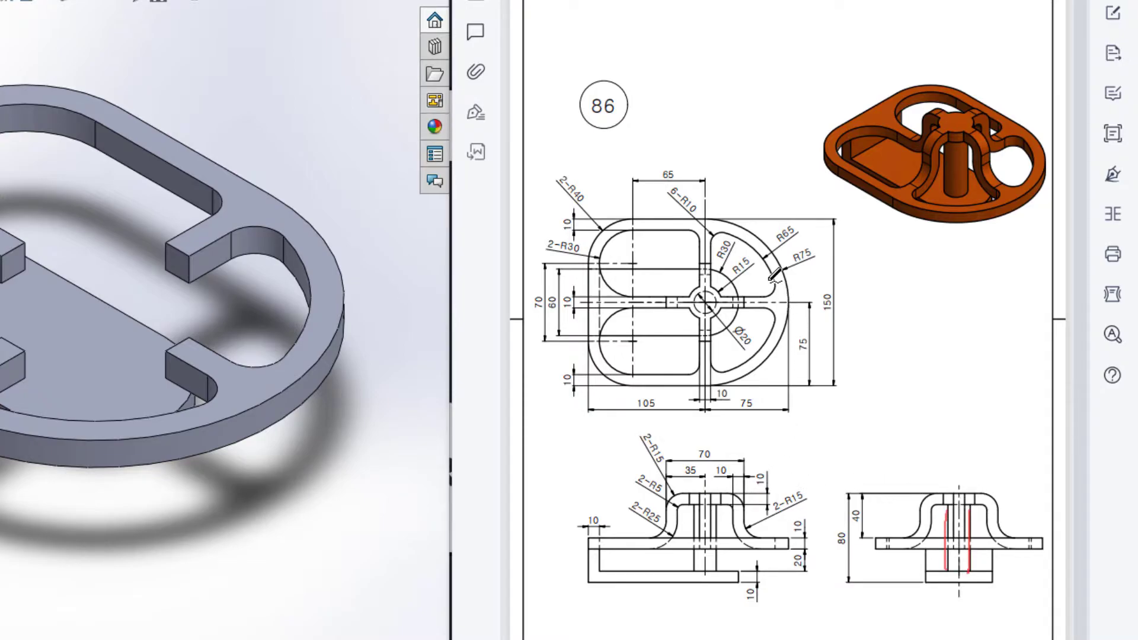
pyautogui.moveTo(745, 324)
pyautogui.mouseDown()
pyautogui.moveTo(737, 349)
pyautogui.moveTo(762, 347)
pyautogui.mouseUp()
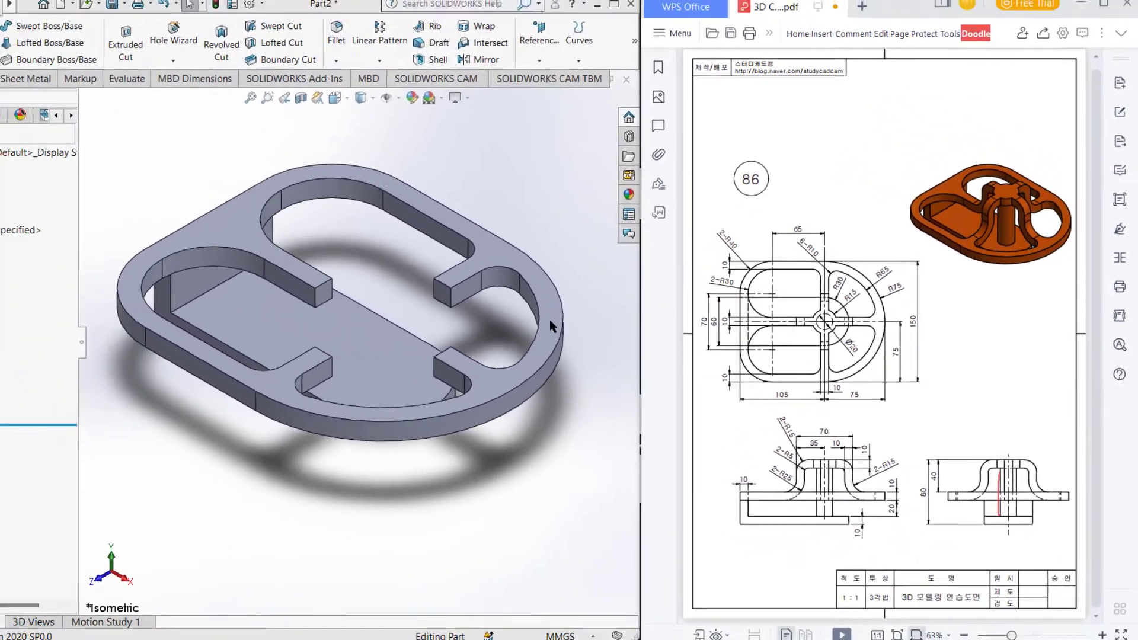
# - Start a sketch on the base floor face, viewed normal to it
pyautogui.click(371, 368)
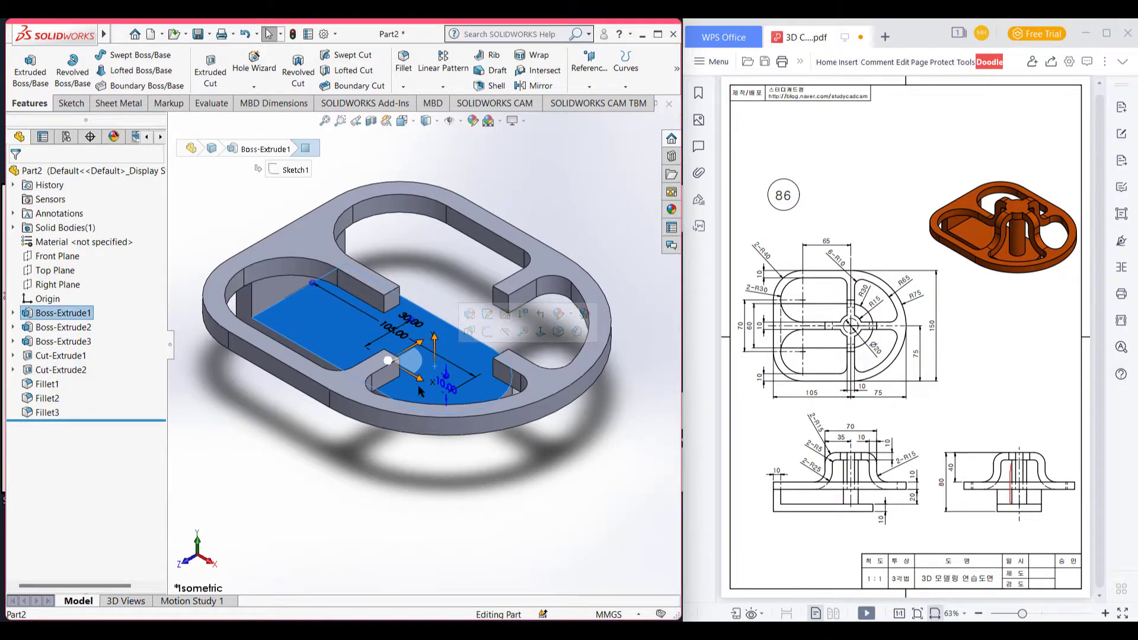
pyautogui.rightClick(419, 389)
pyautogui.click(447, 364)
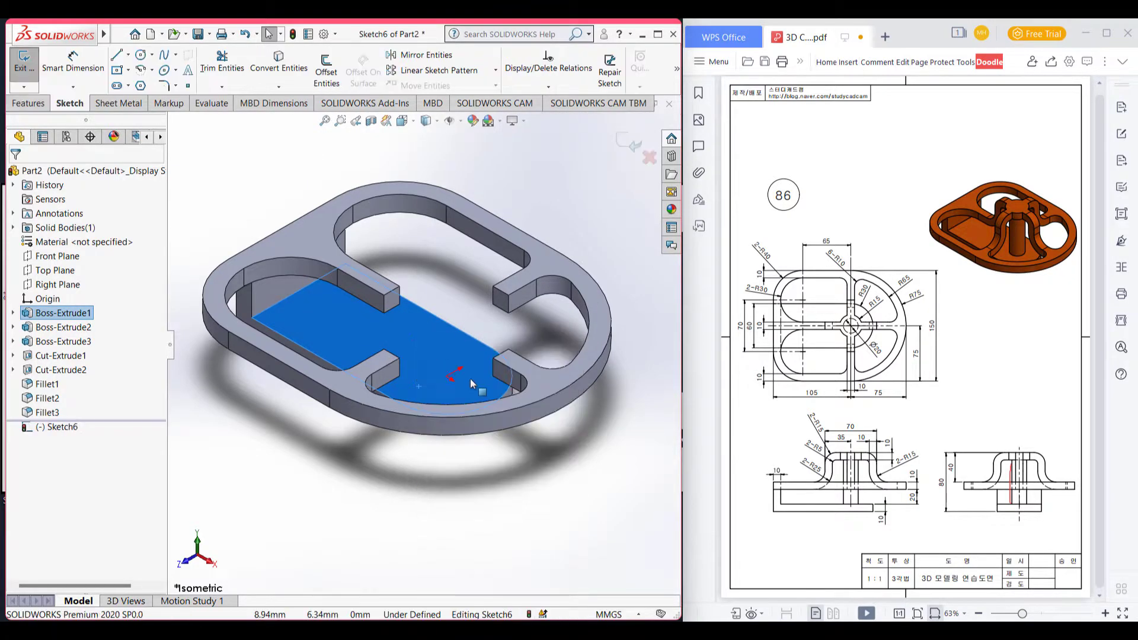
pyautogui.hotkey('ctrl', '8')
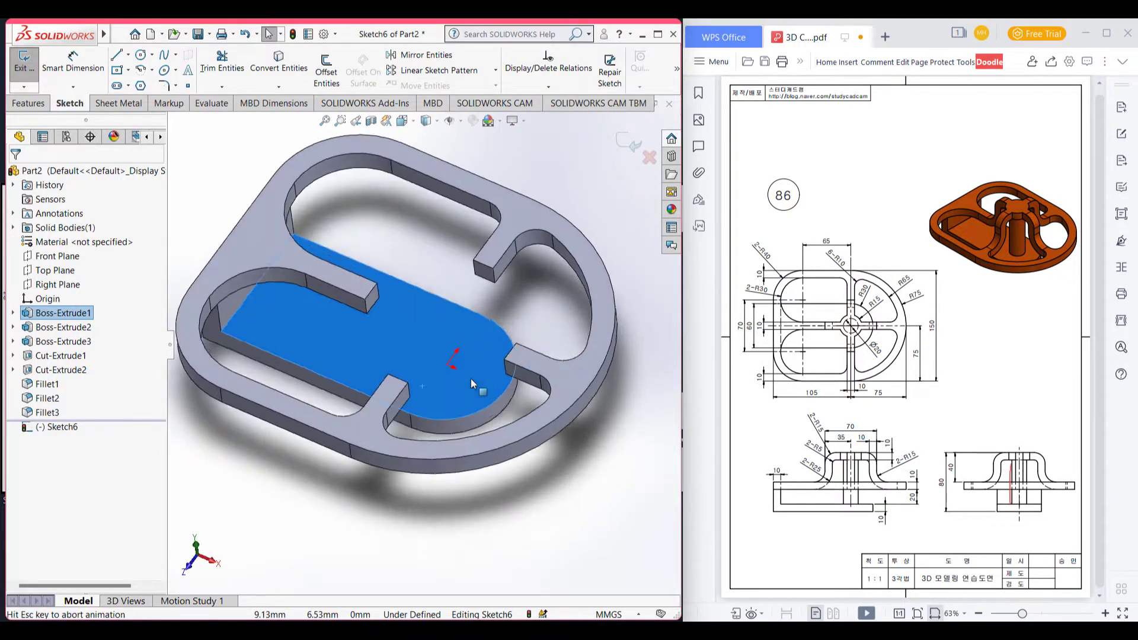
# - Draw a Ø20 circle at the origin and begin a boss extrusion from it
pyautogui.click(141, 55)
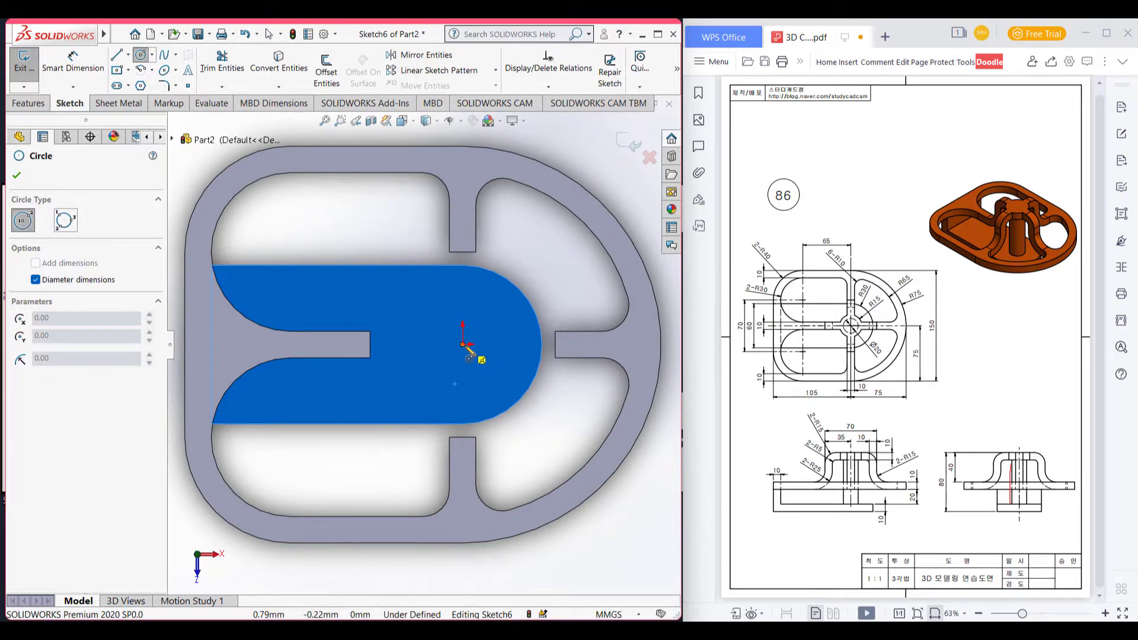
pyautogui.click(462, 344)
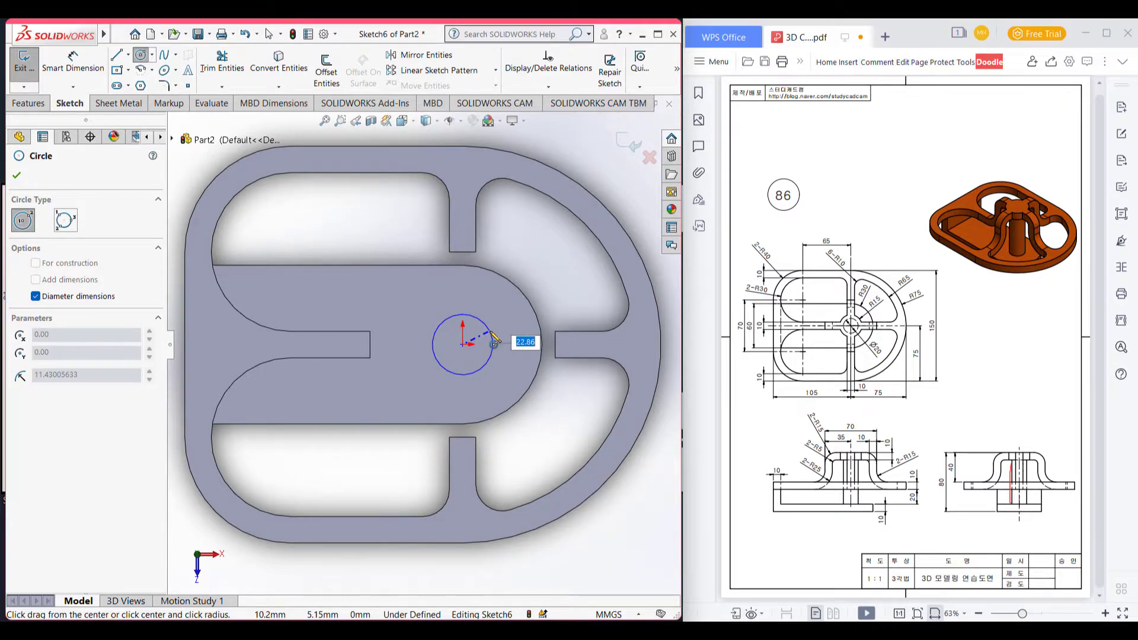
pyautogui.press('Return')
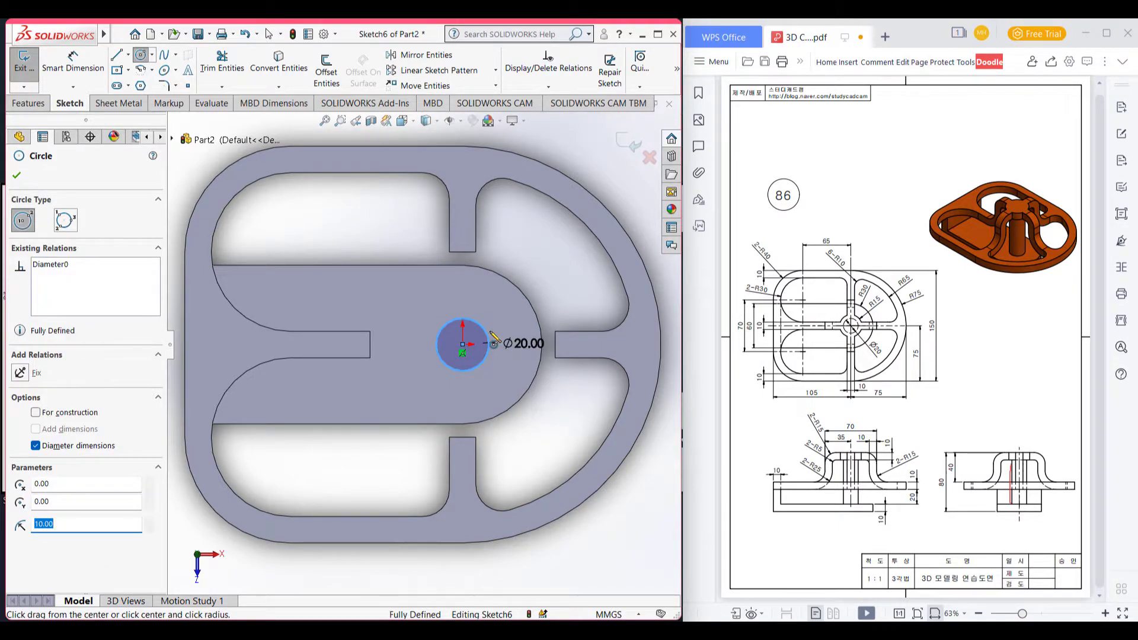
pyautogui.hotkey('ctrl', '7')
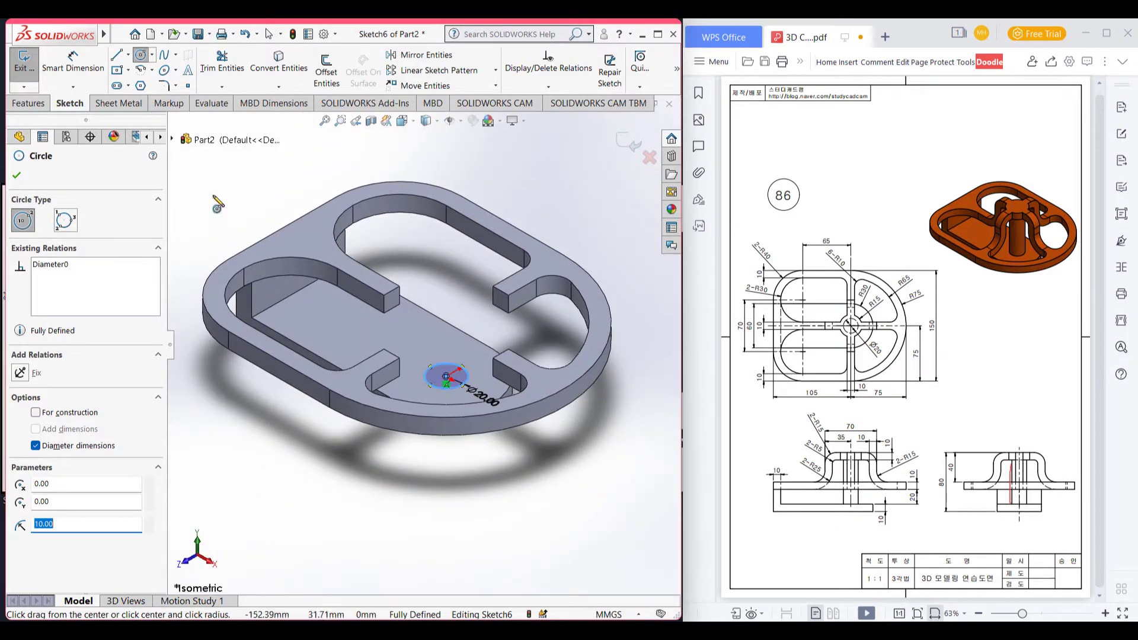
pyautogui.click(29, 103)
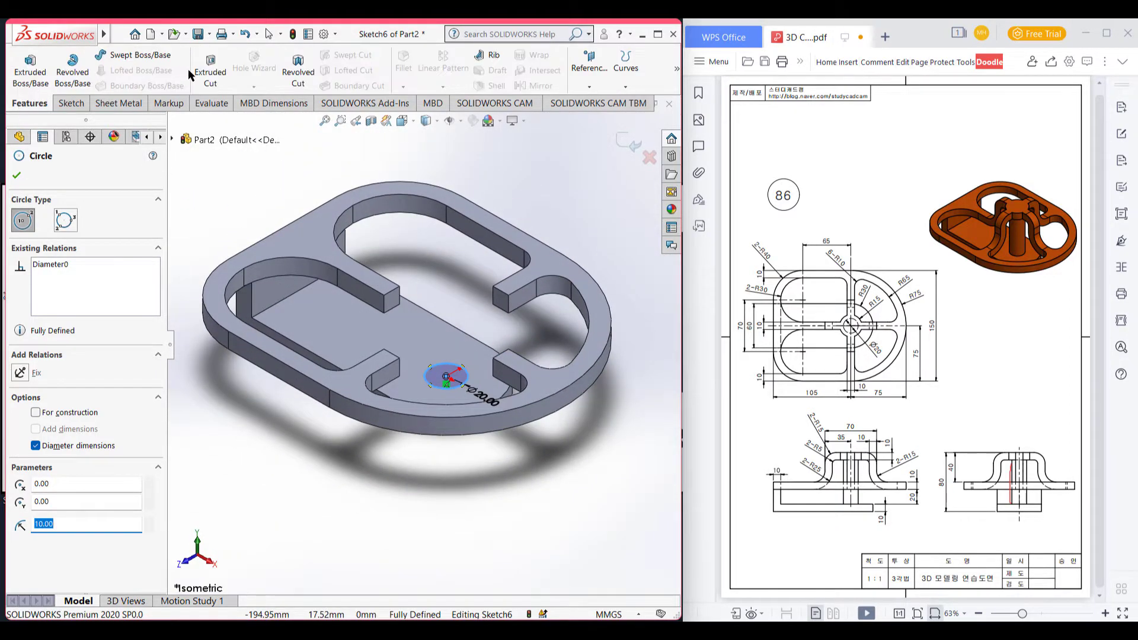
pyautogui.click(31, 72)
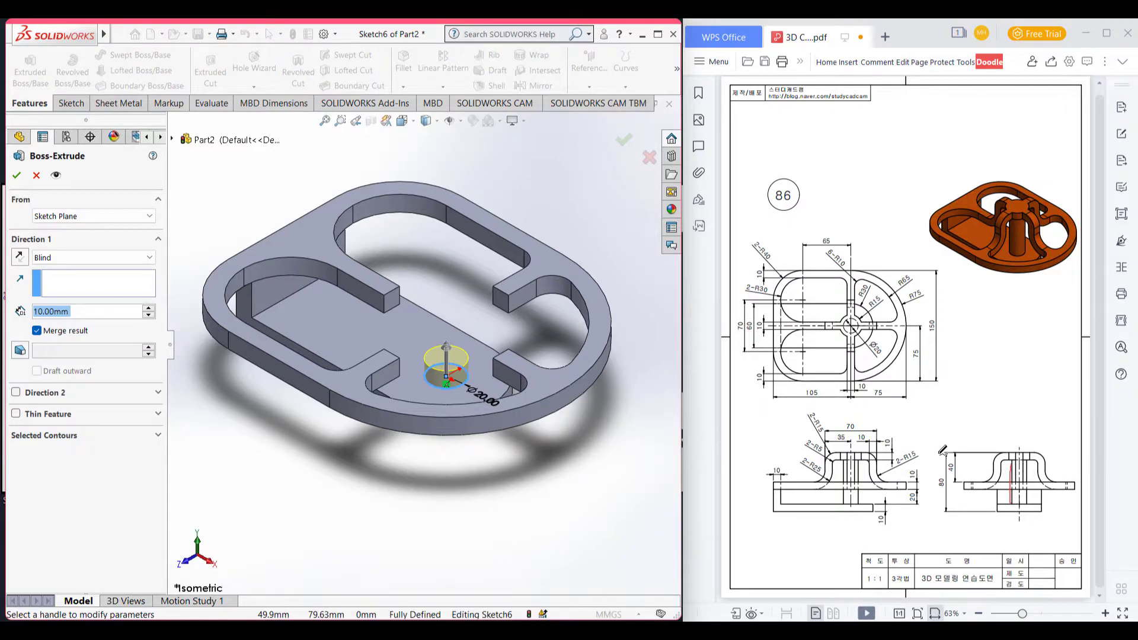
# - Set the hub's extrusion depth to 80-10-10 (60 mm) and accept Boss-Extrude4
pyautogui.moveTo(944, 465); pyautogui.dragTo(951, 488)
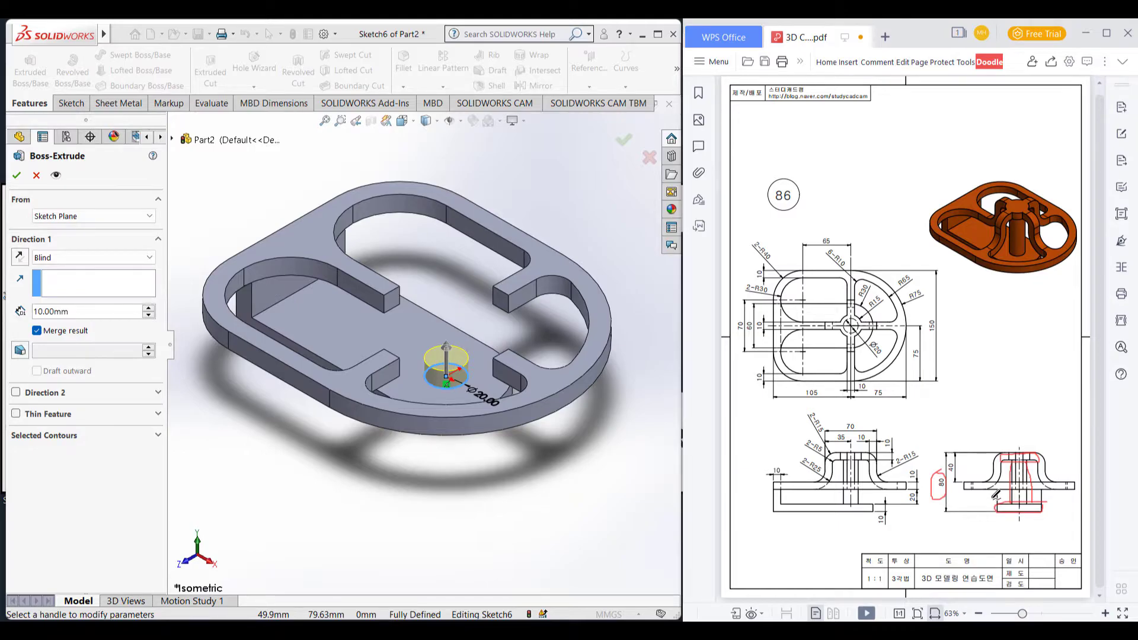
pyautogui.doubleClick(68, 313)
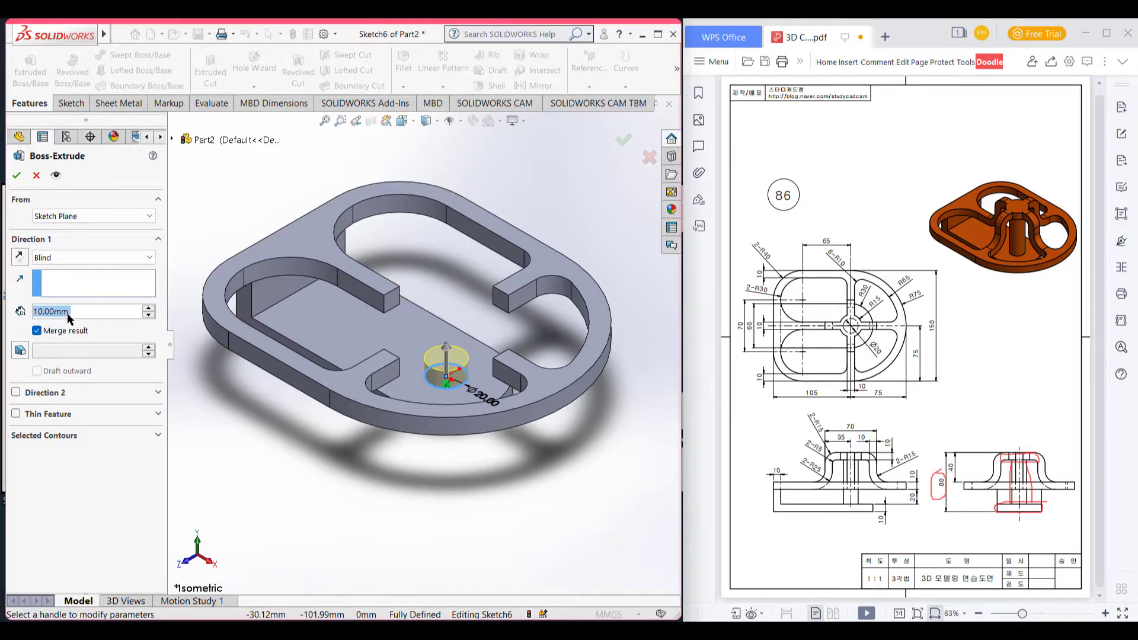
pyautogui.write('80')
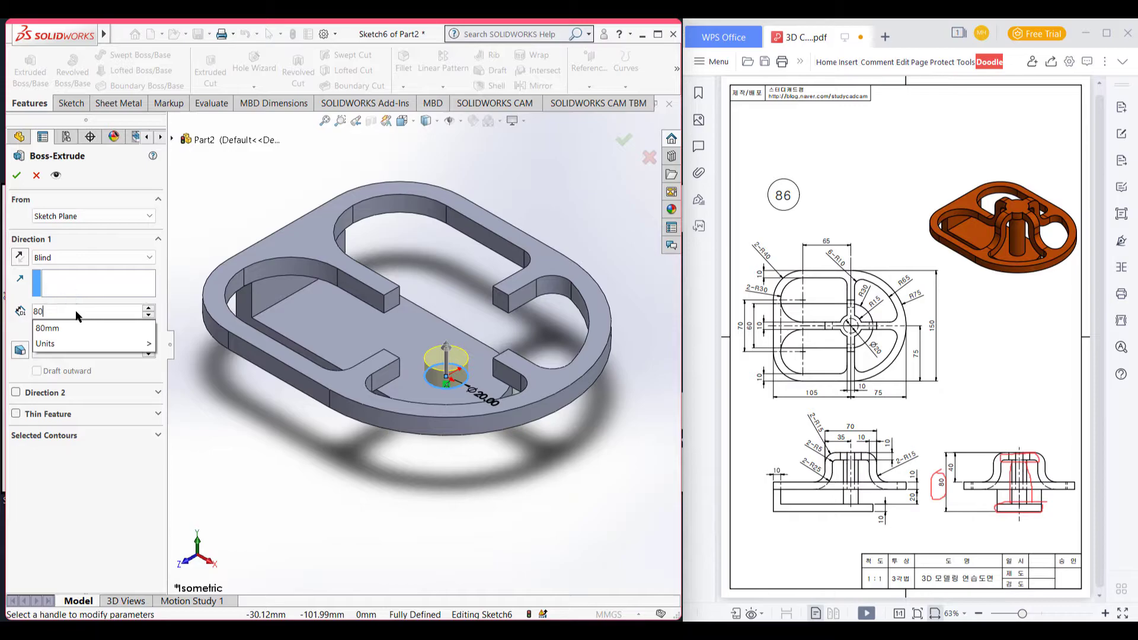
pyautogui.write('-10-')
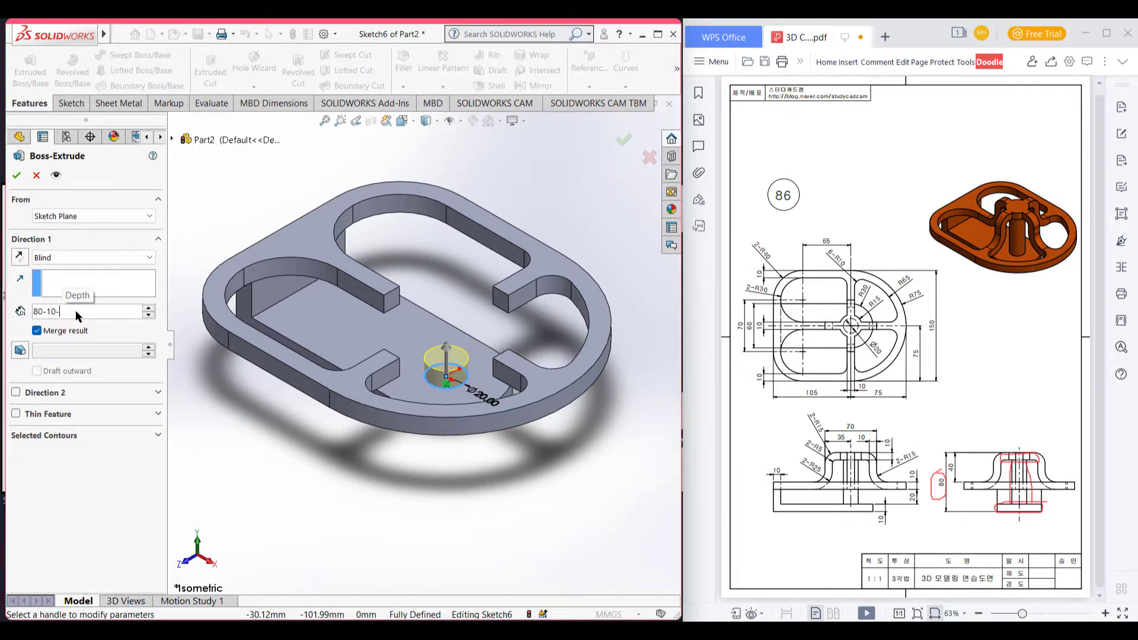
pyautogui.write('10')
pyautogui.press('Return')
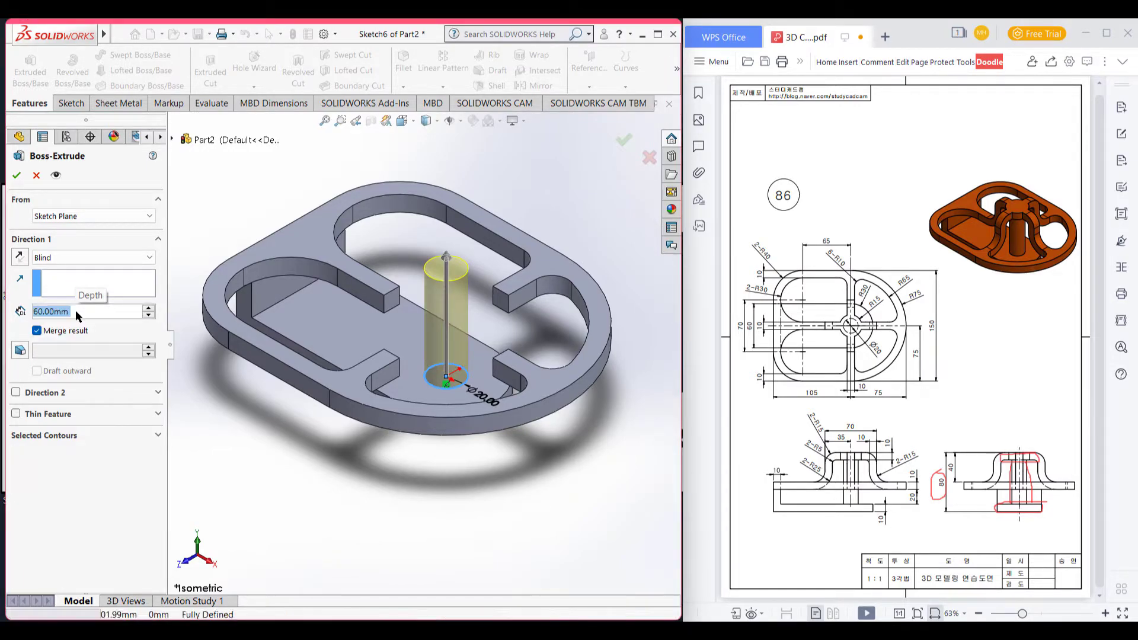
pyautogui.press('Return')
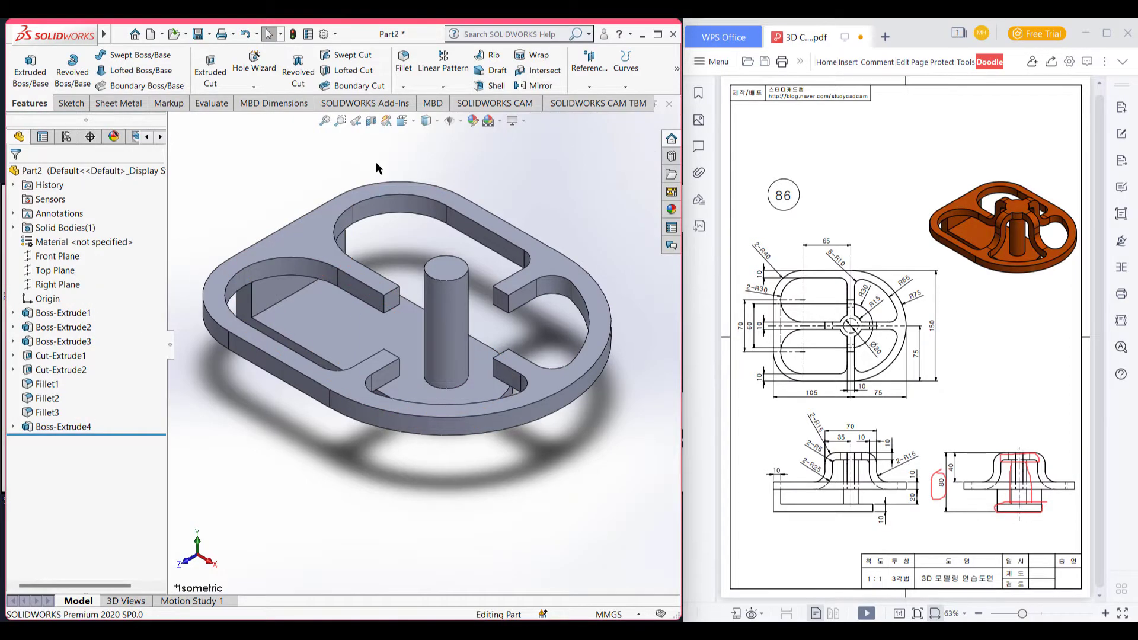
pyautogui.click(402, 122)
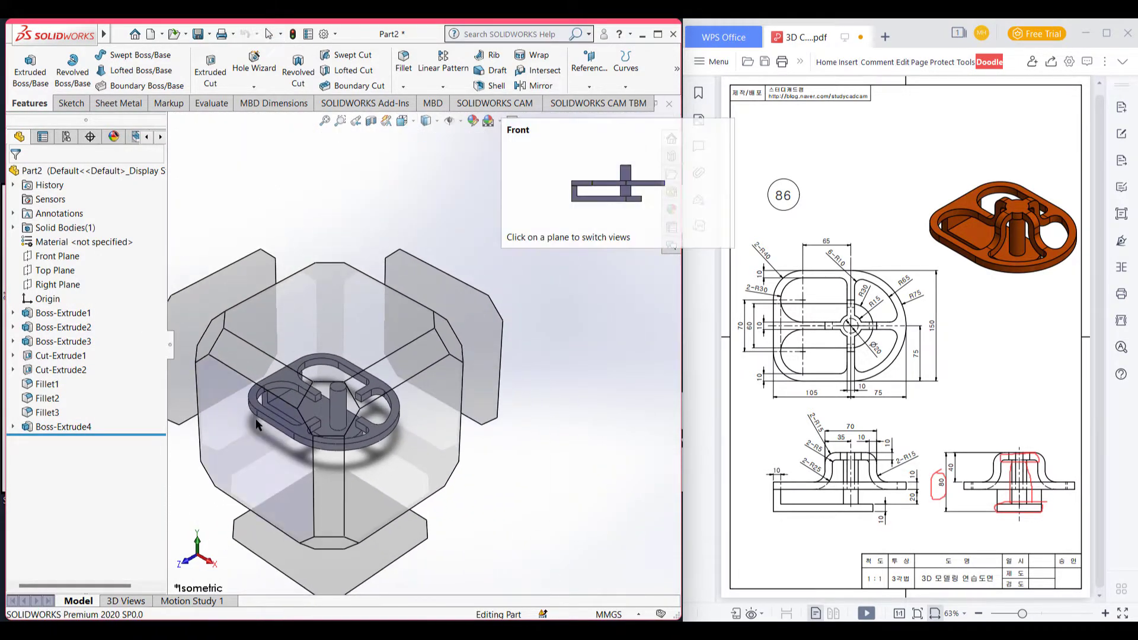
pyautogui.click(443, 321)
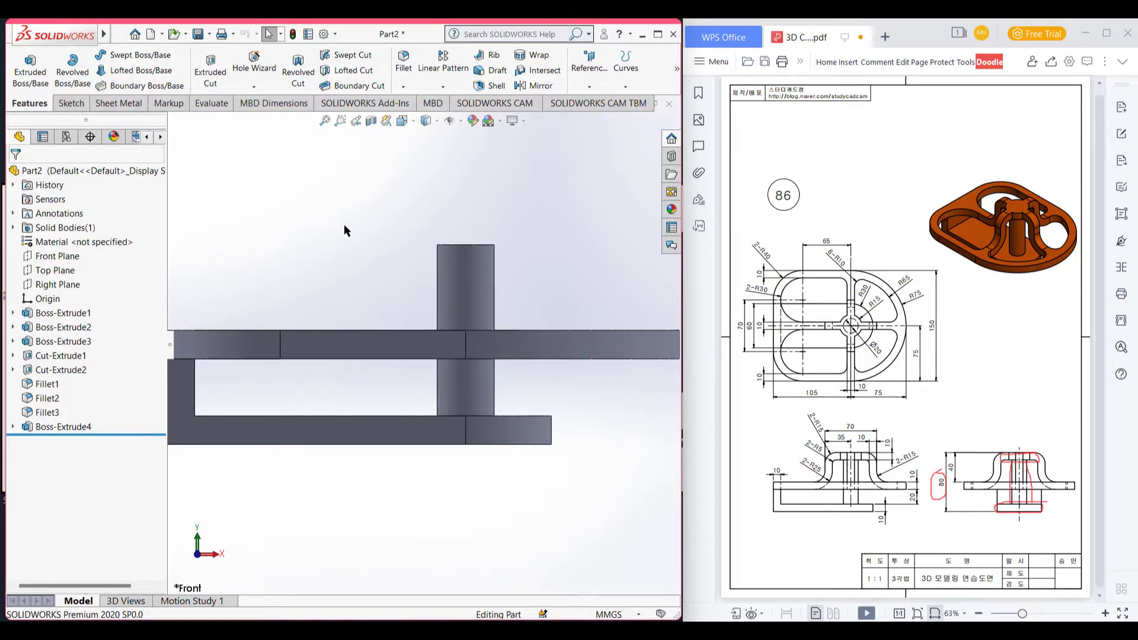
pyautogui.hotkey('ctrl', '7')
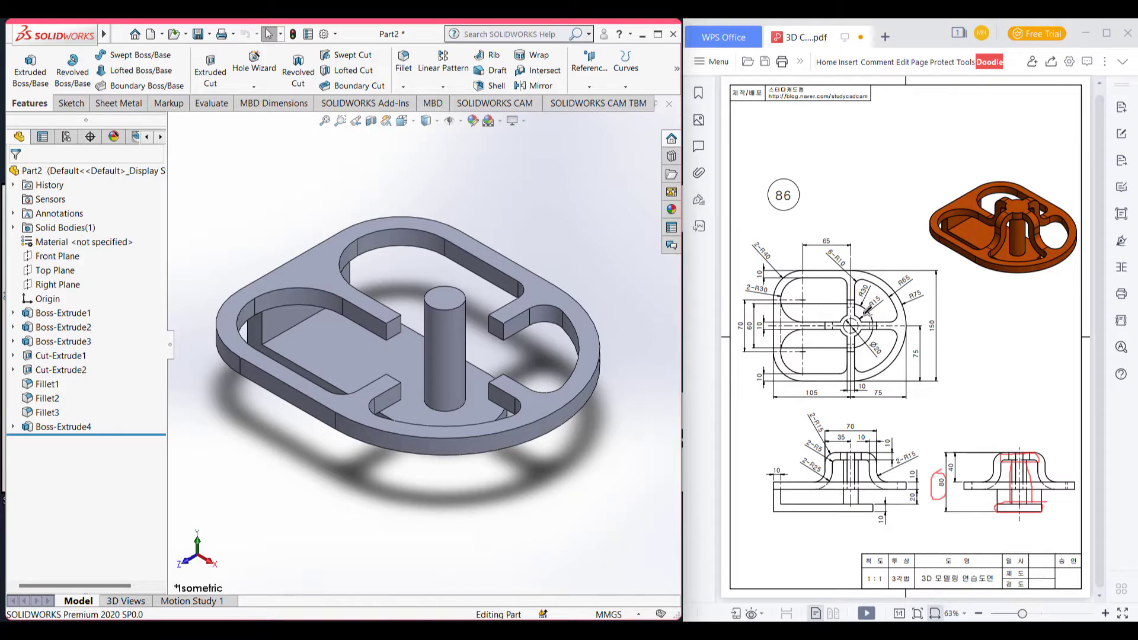
pyautogui.keyDown('ctrl'); pyautogui.scroll(5, 867, 310); pyautogui.keyUp('ctrl')
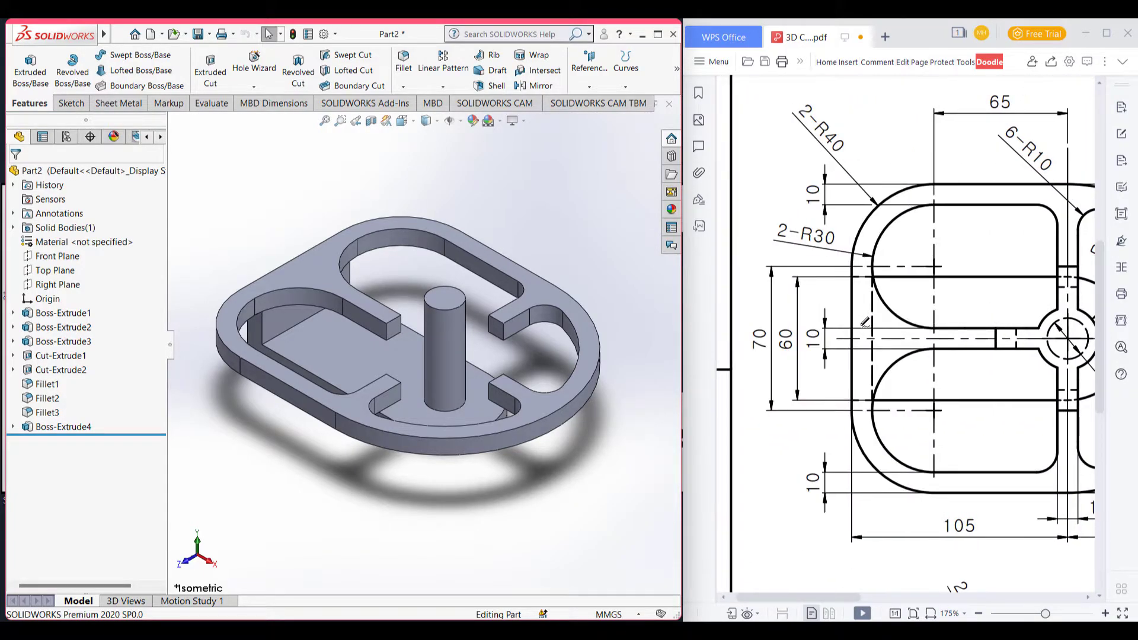
pyautogui.keyDown('ctrl'); pyautogui.scroll(1, 866, 321); pyautogui.keyUp('ctrl')
pyautogui.keyDown('ctrl'); pyautogui.scroll(-2, 873, 324); pyautogui.keyUp('ctrl')
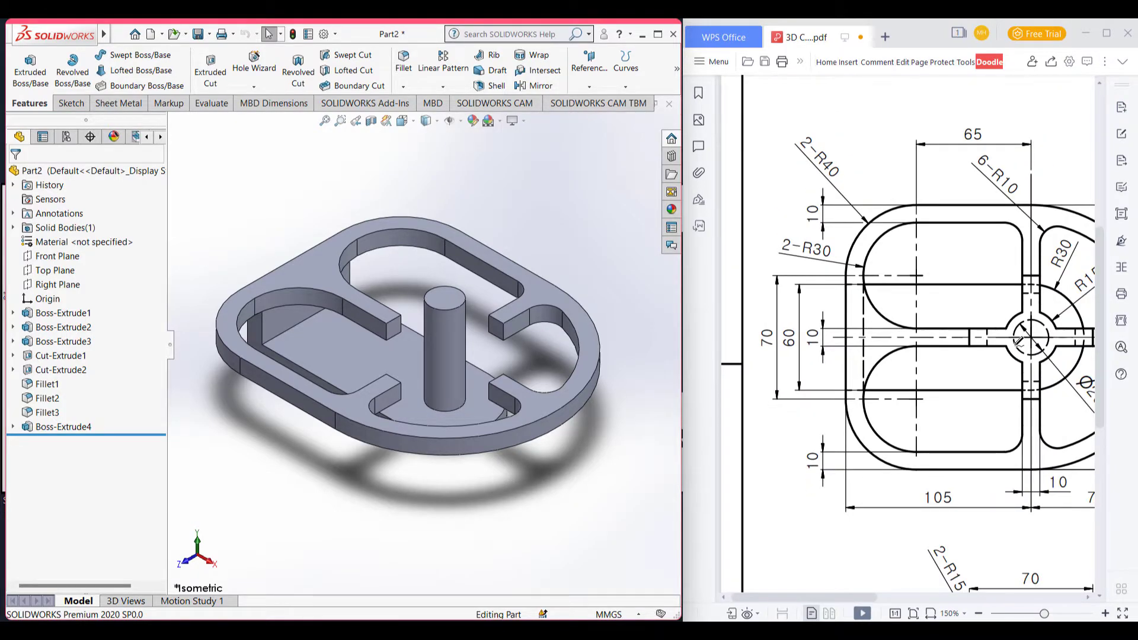
pyautogui.keyDown('ctrl'); pyautogui.scroll(-1, 1017, 341); pyautogui.keyUp('ctrl')
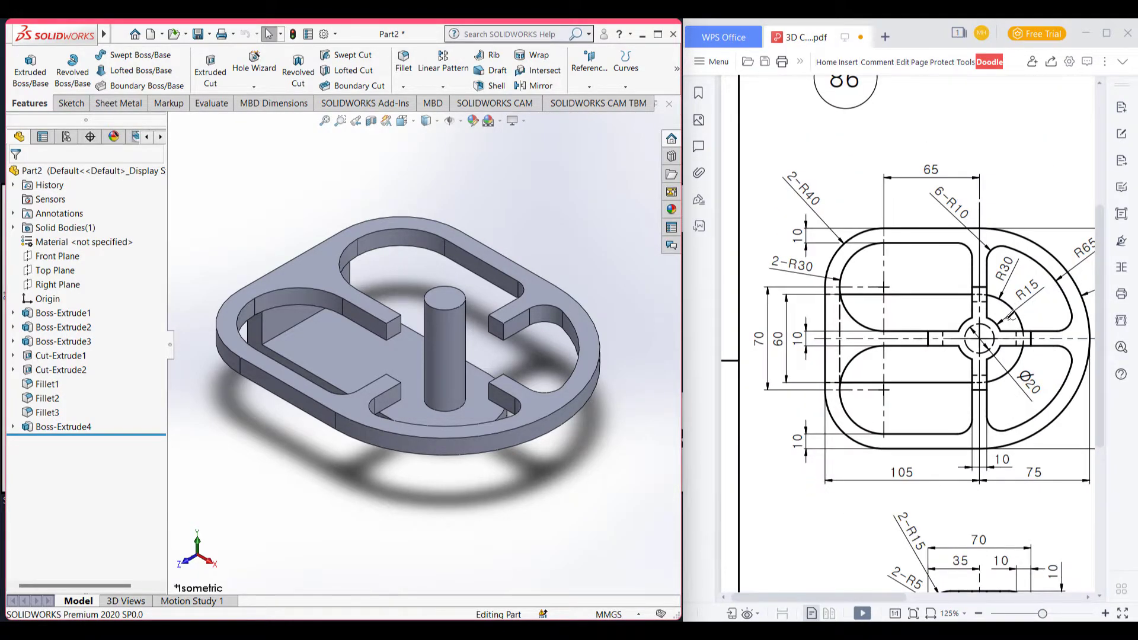
pyautogui.moveTo(971, 313)
pyautogui.mouseDown()
pyautogui.moveTo(987, 355)
pyautogui.moveTo(998, 313)
pyautogui.mouseUp()
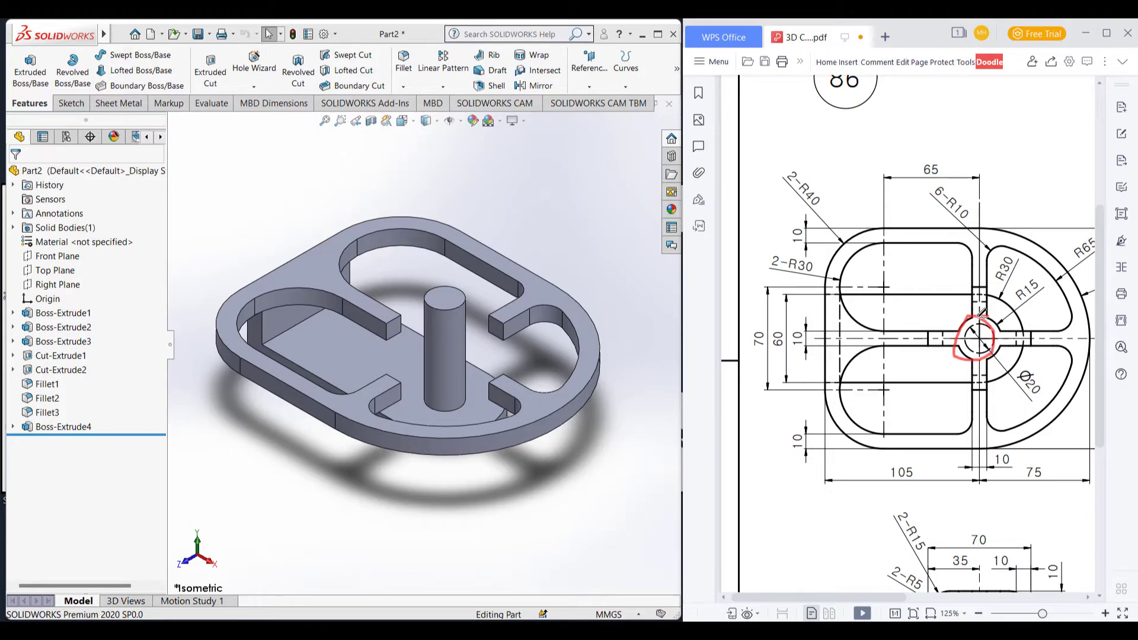
pyautogui.moveTo(1039, 271)
pyautogui.mouseDown()
pyautogui.moveTo(1007, 307)
pyautogui.moveTo(1045, 275)
pyautogui.mouseUp()
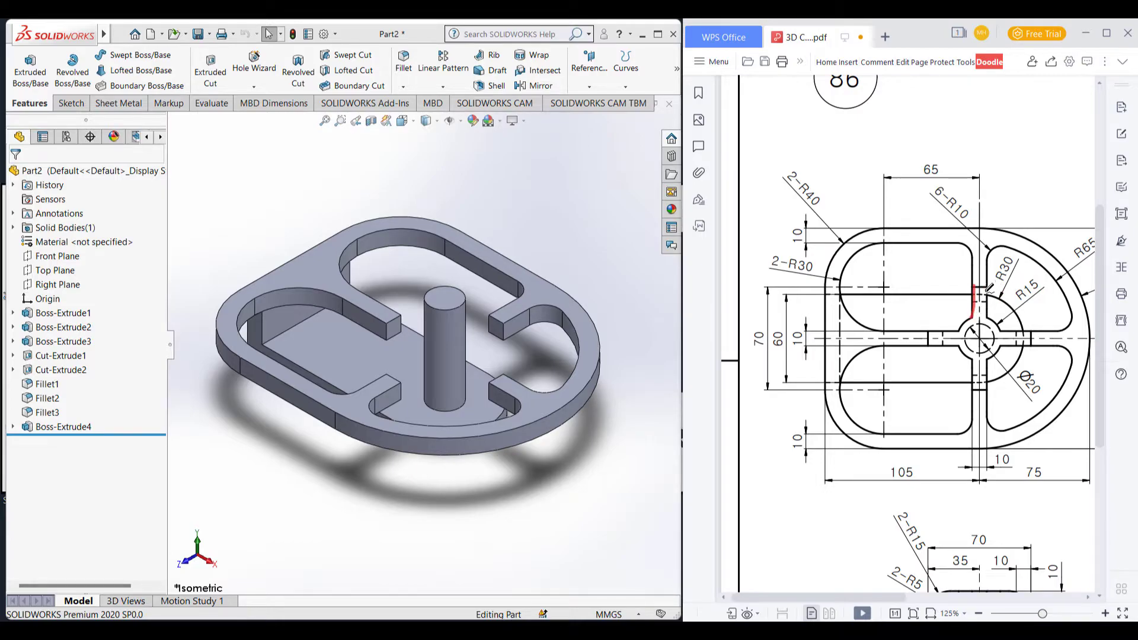
pyautogui.moveTo(986, 291); pyautogui.dragTo(990, 313)
pyautogui.click(915, 614)
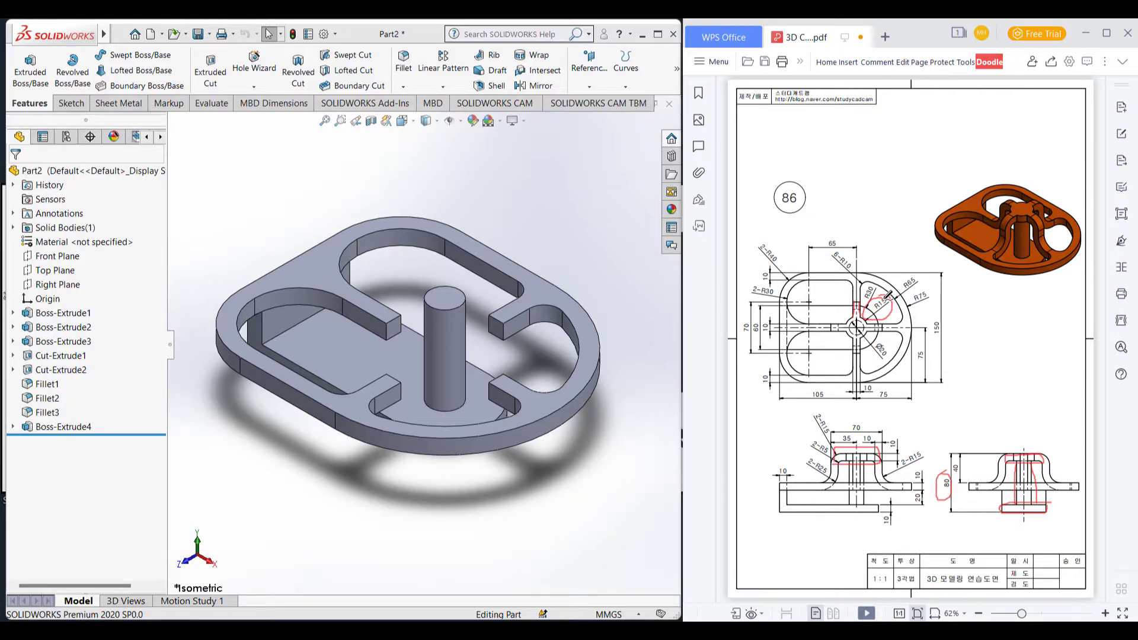
pyautogui.hotkey('ctrl', 'z')
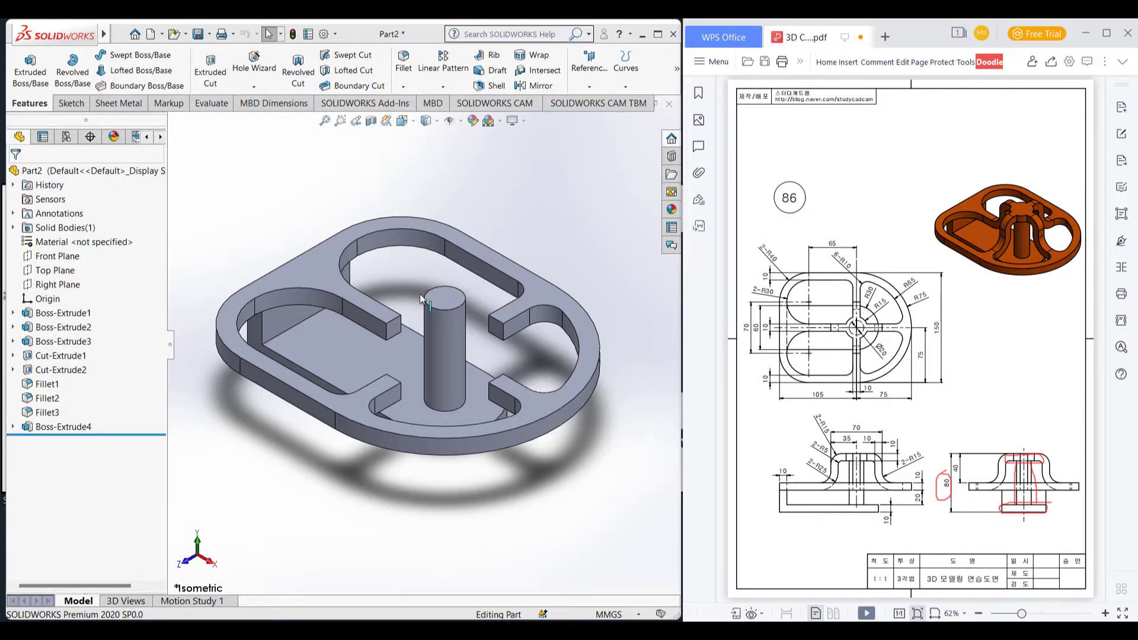
pyautogui.click(450, 301)
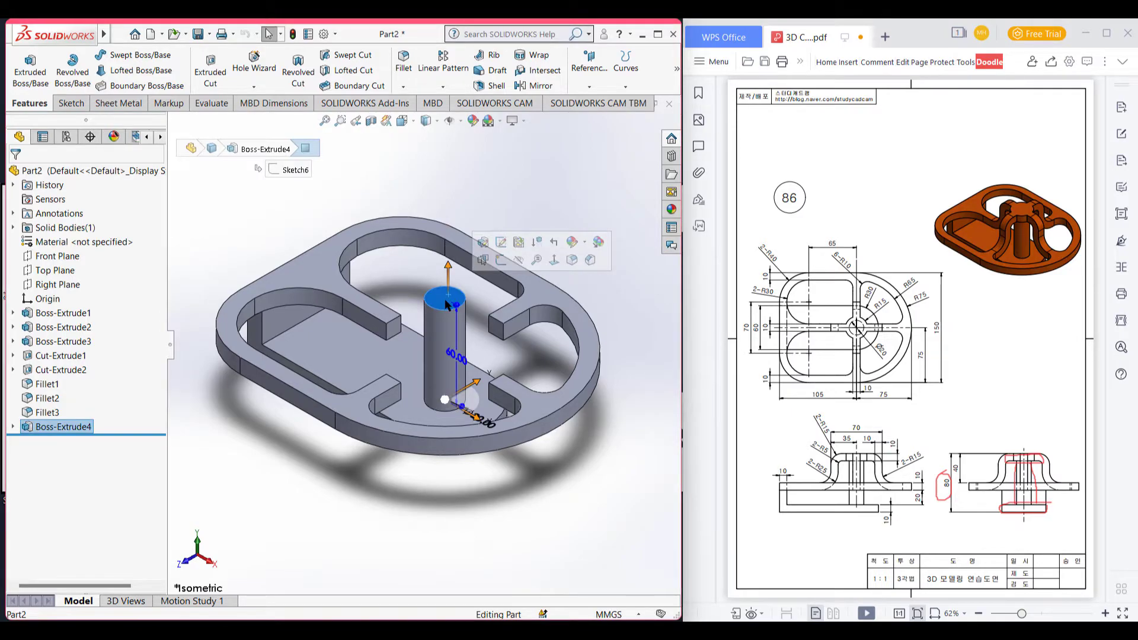
# - On the hub's top face, sketch a circle at the origin sized 15*2 (Ø30)
pyautogui.rightClick(448, 304)
pyautogui.click(472, 284)
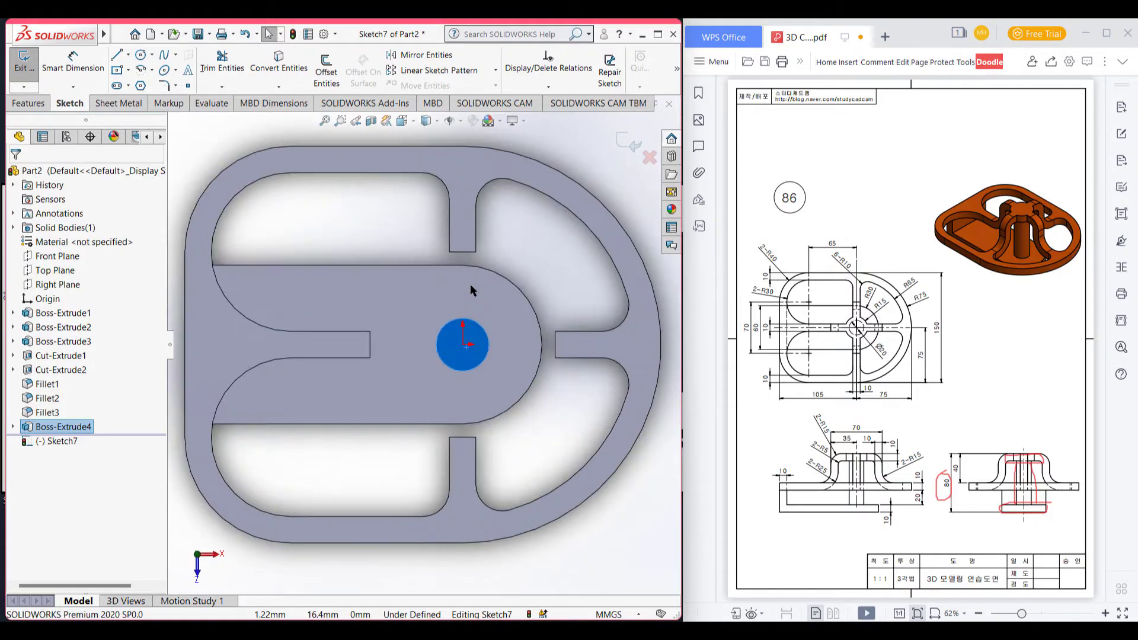
pyautogui.click(140, 54)
pyautogui.click(456, 344)
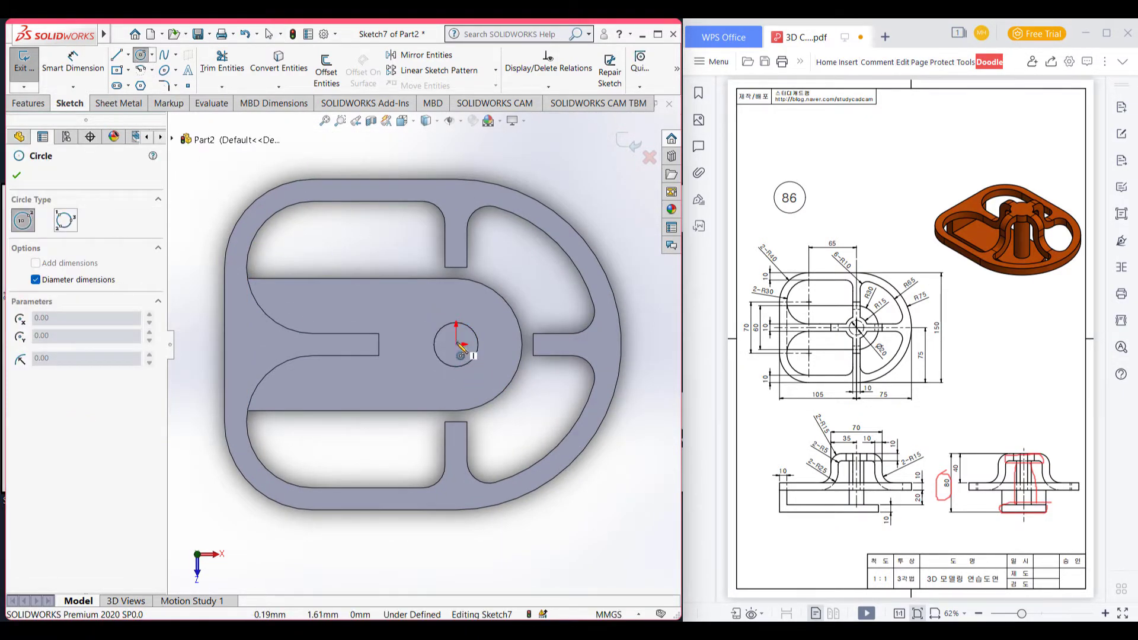
pyautogui.click(477, 336)
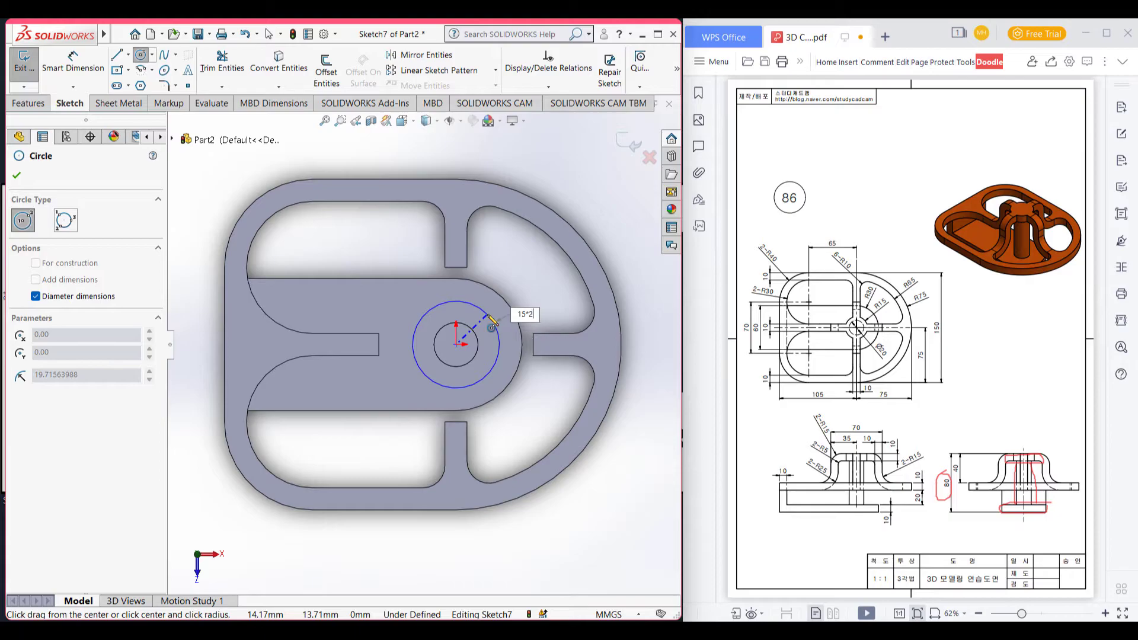
pyautogui.write('15*2')
pyautogui.press('Return')
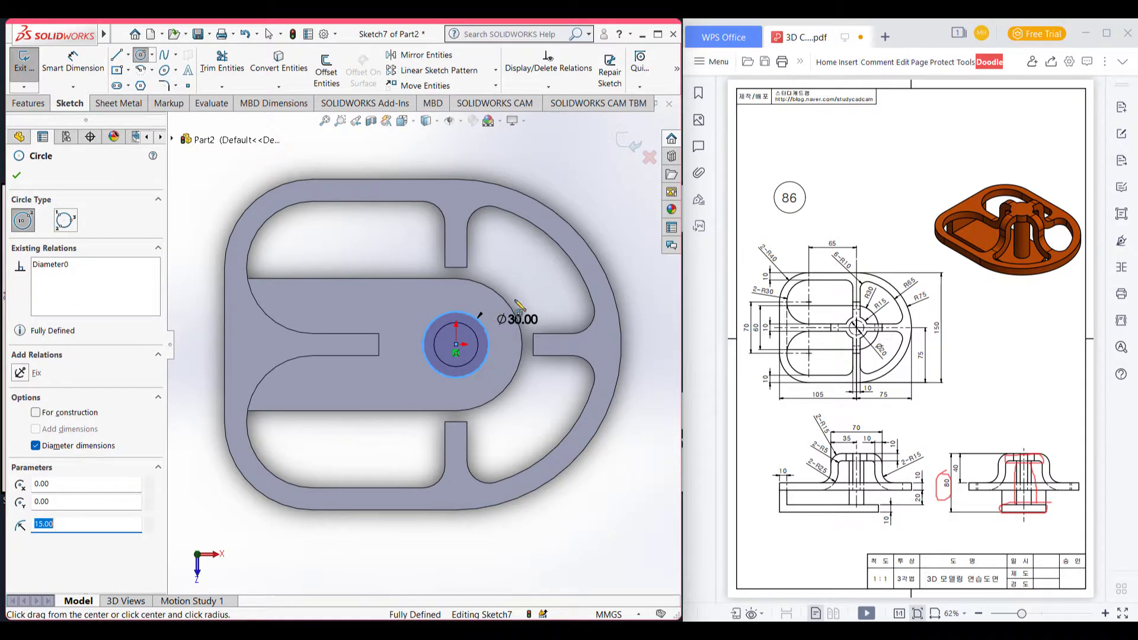
pyautogui.click(21, 177)
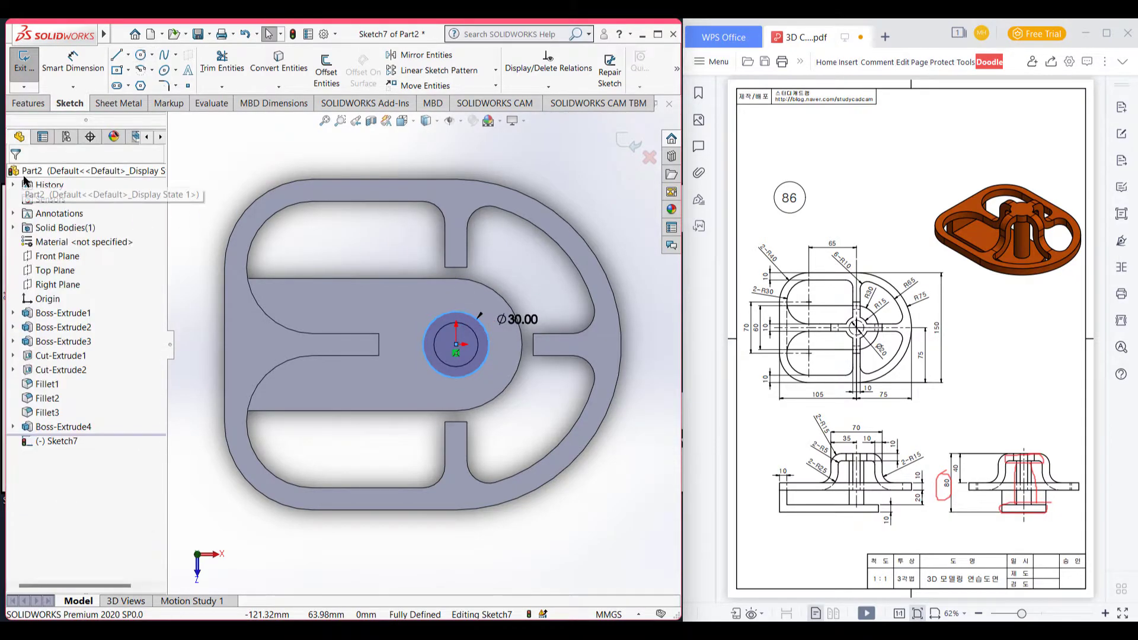
pyautogui.click(116, 54)
pyautogui.scroll(-2, 447, 283)
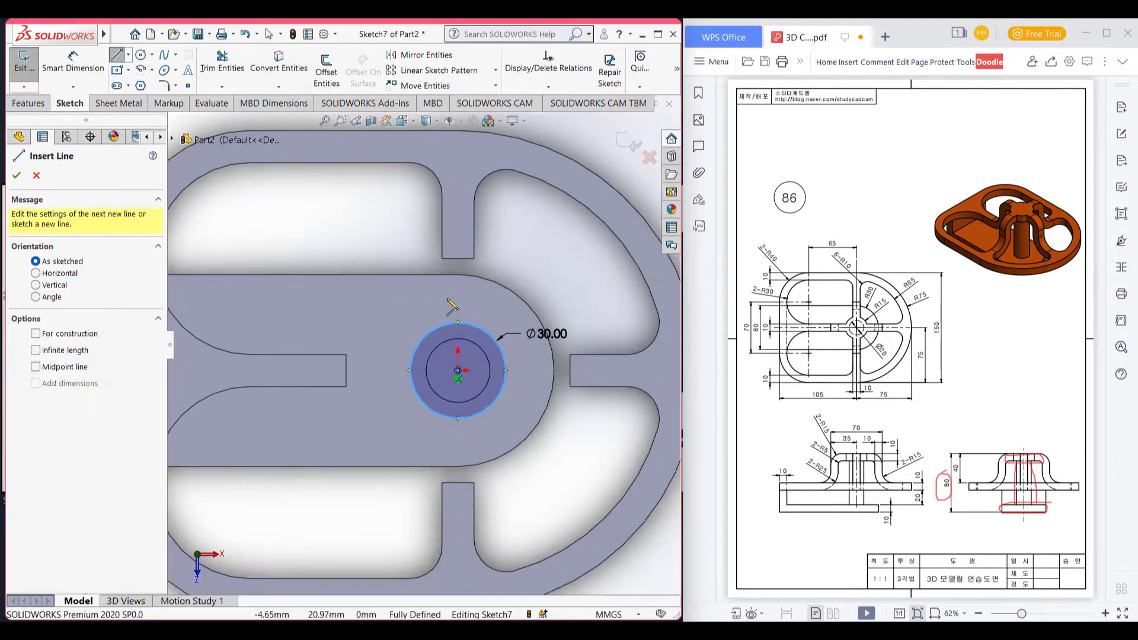
# - Draw two 70 mm vertical and two horizontal lines across the circle for the cross arms
pyautogui.click(442, 259)
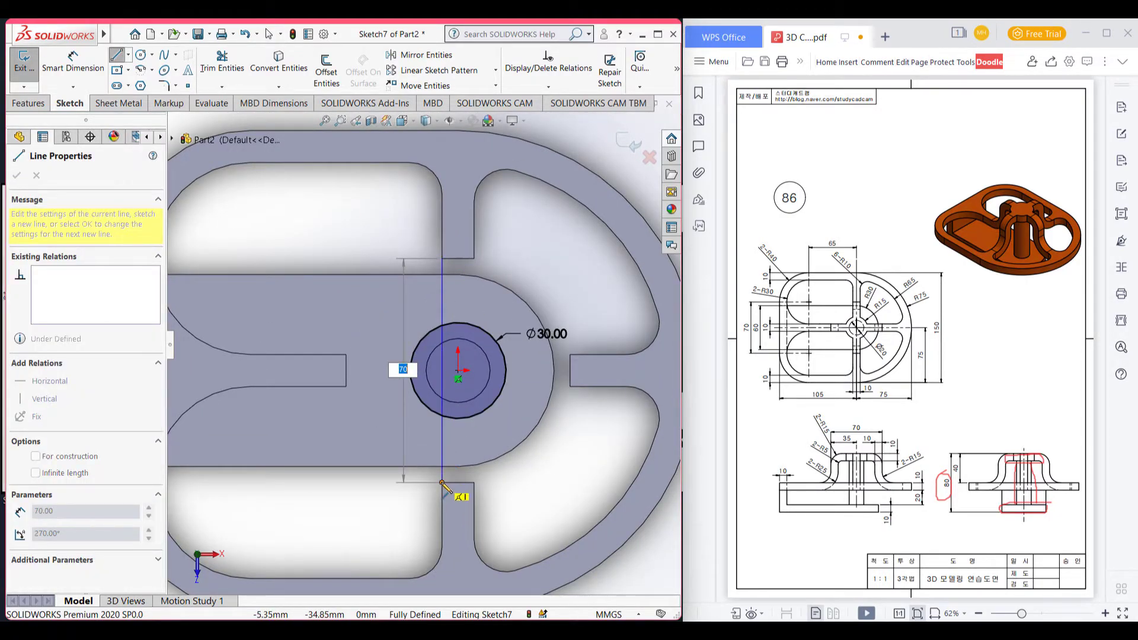
pyautogui.click(442, 482)
pyautogui.press('Escape')
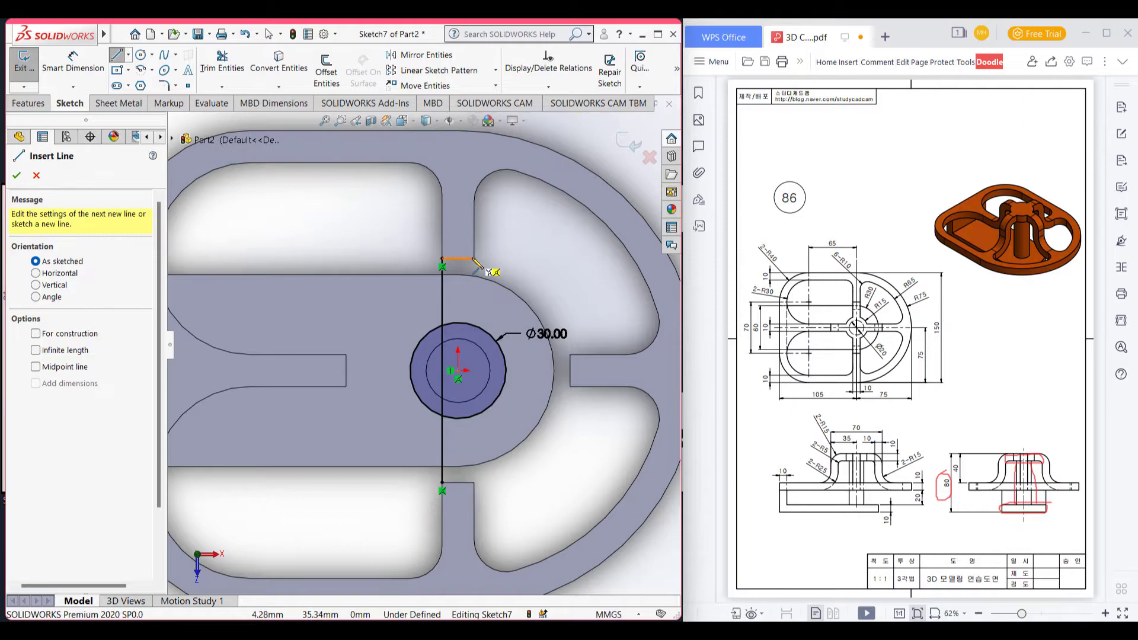
pyautogui.click(474, 259)
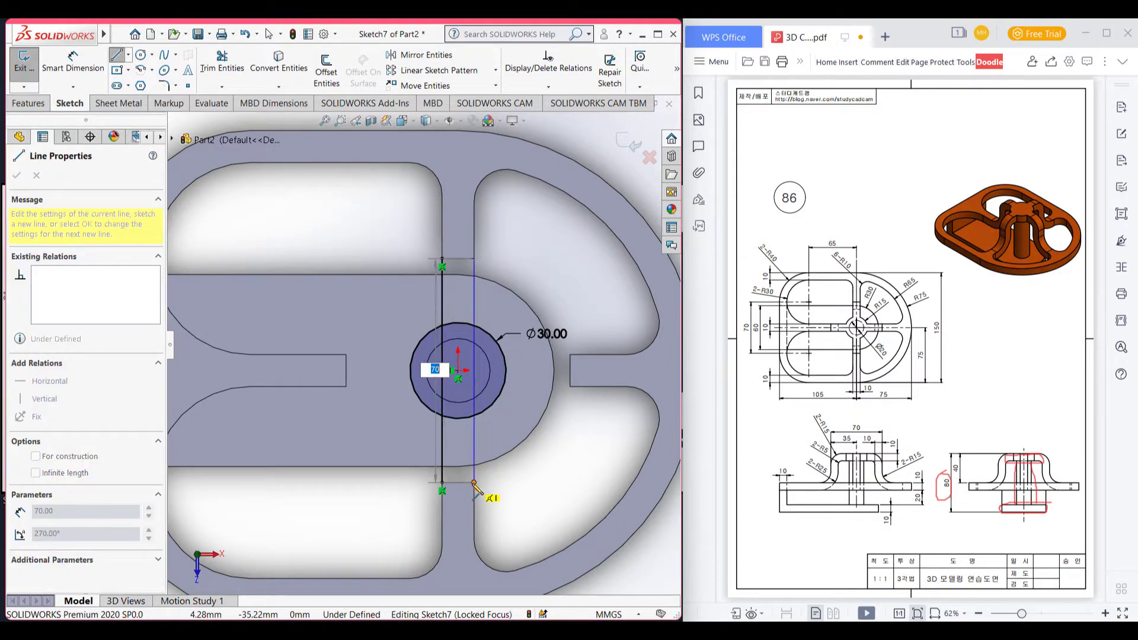
pyautogui.click(474, 482)
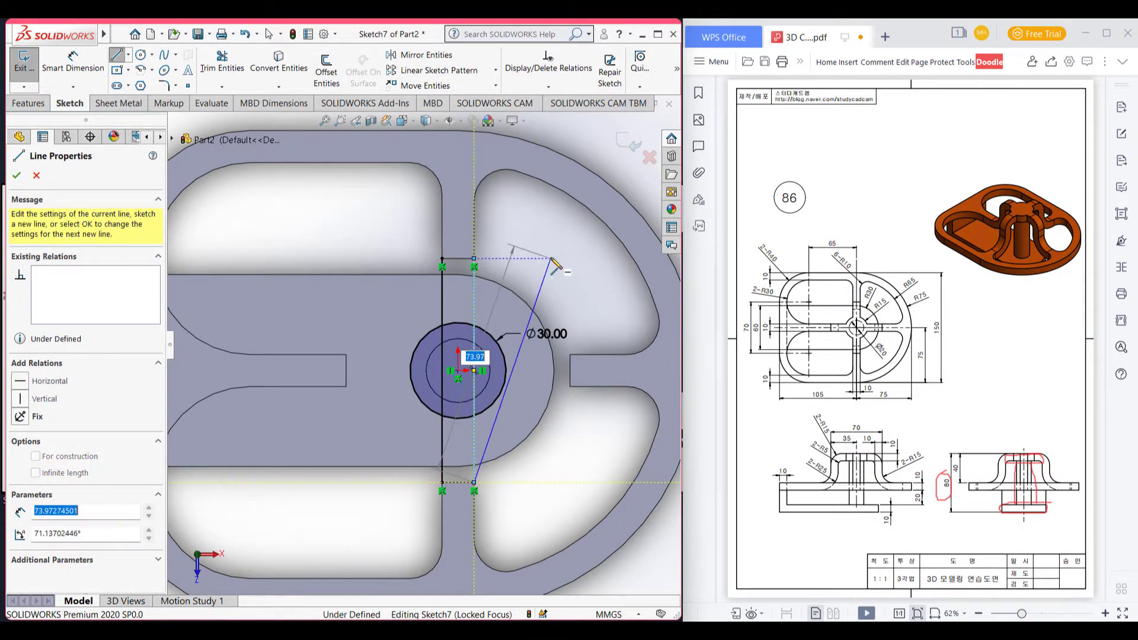
pyautogui.press('Escape')
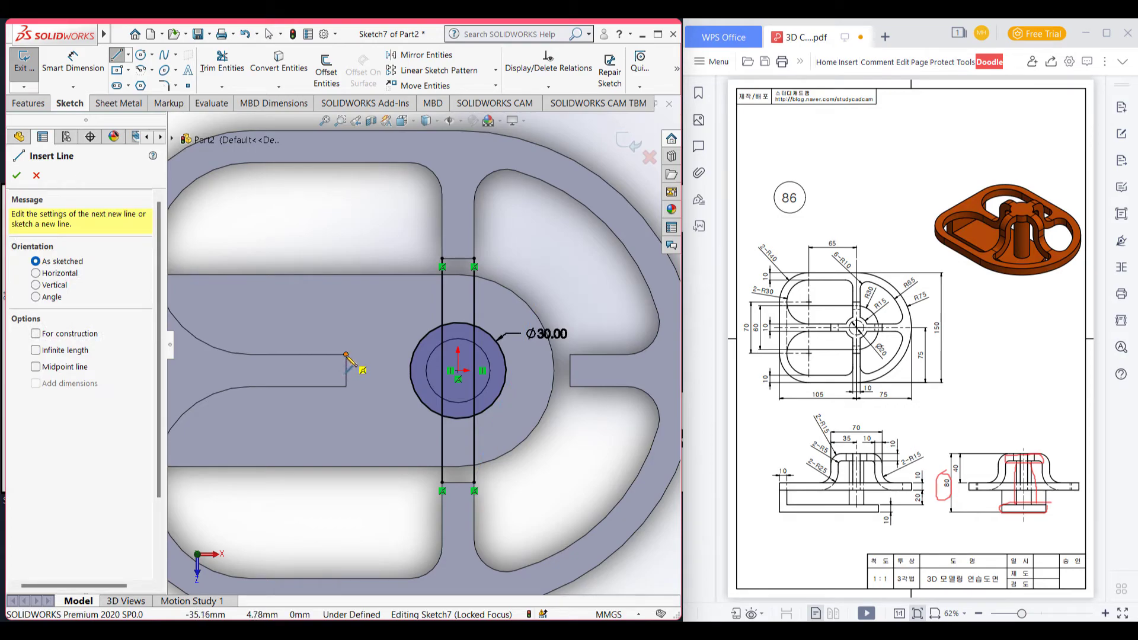
pyautogui.click(346, 354)
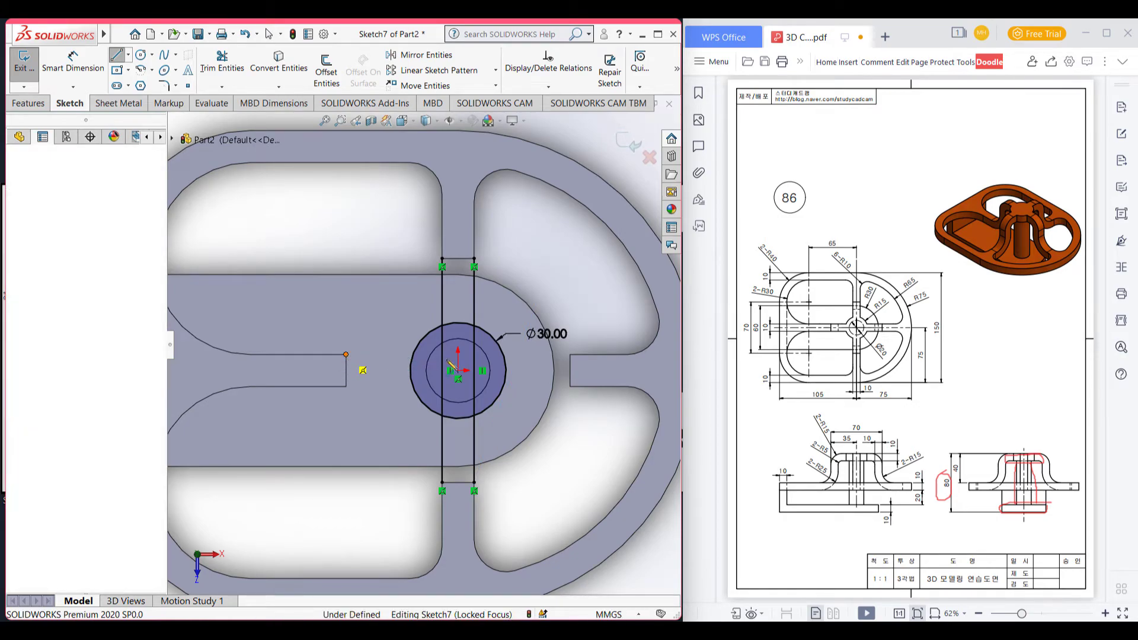
pyautogui.doubleClick(570, 355)
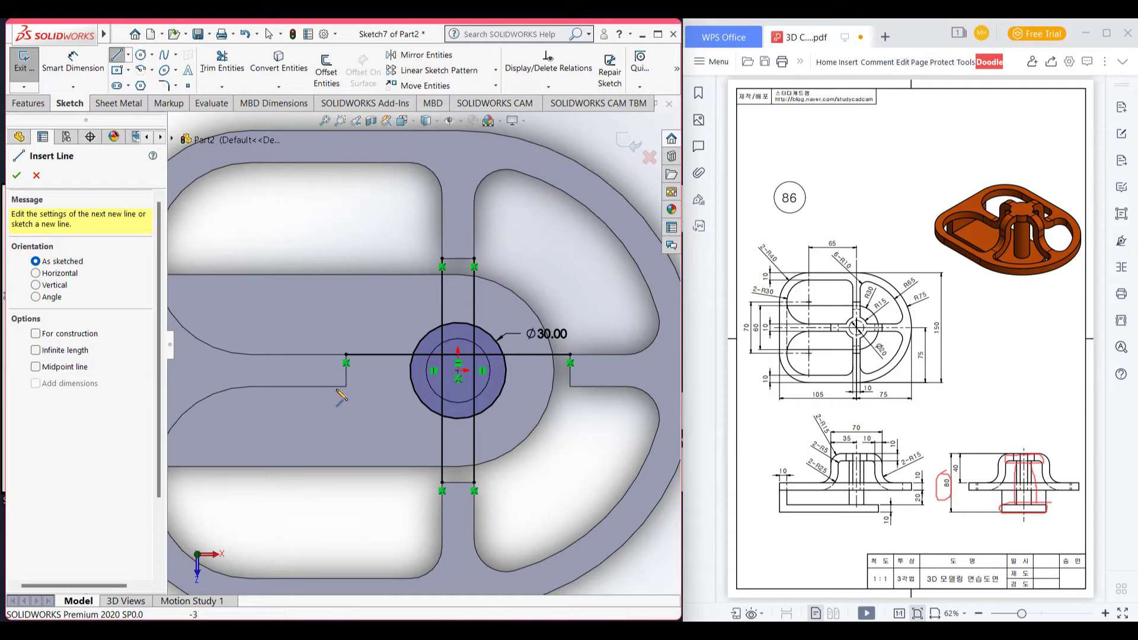
pyautogui.click(347, 386)
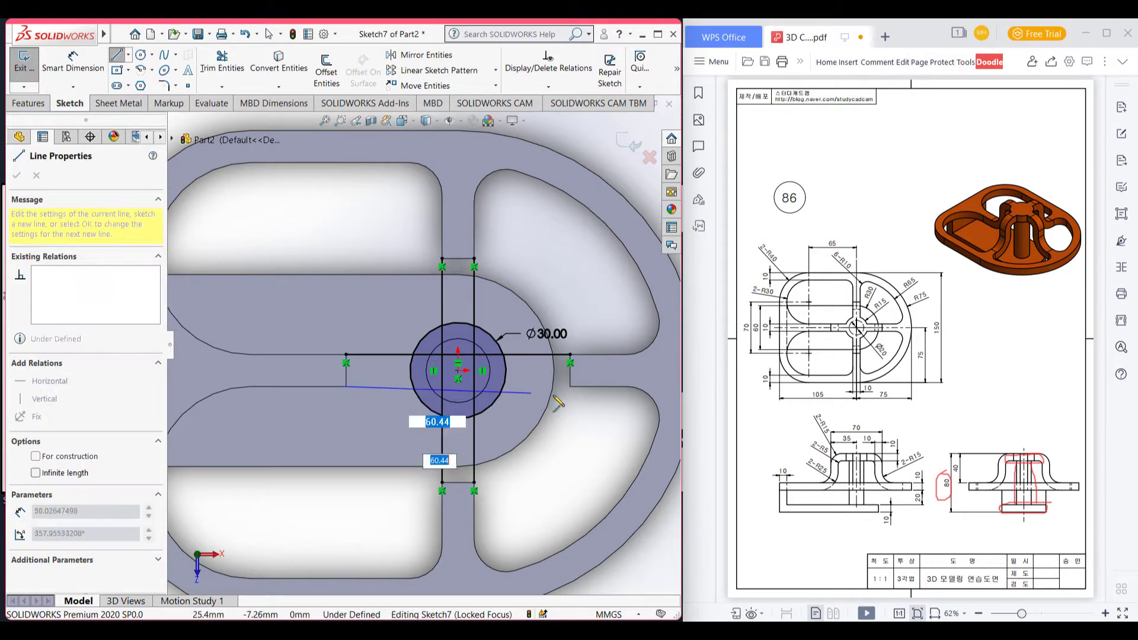
pyautogui.click(570, 386)
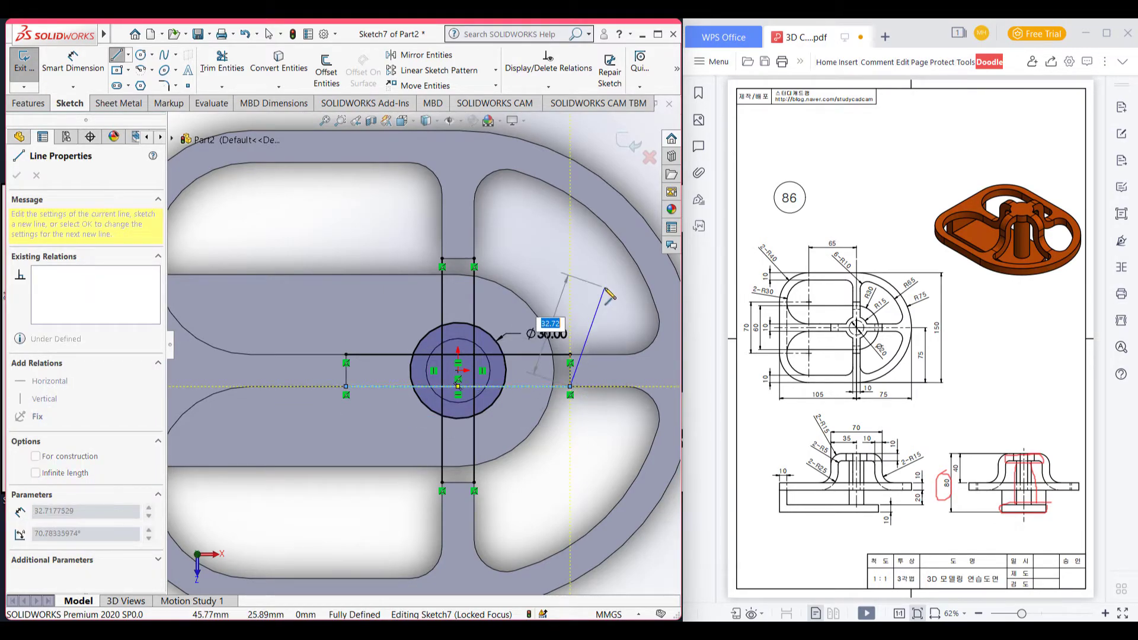
pyautogui.press('Escape')
# - Power-trim the line segments lying inside the Ø30 circle
pyautogui.scroll(1, 463, 379)
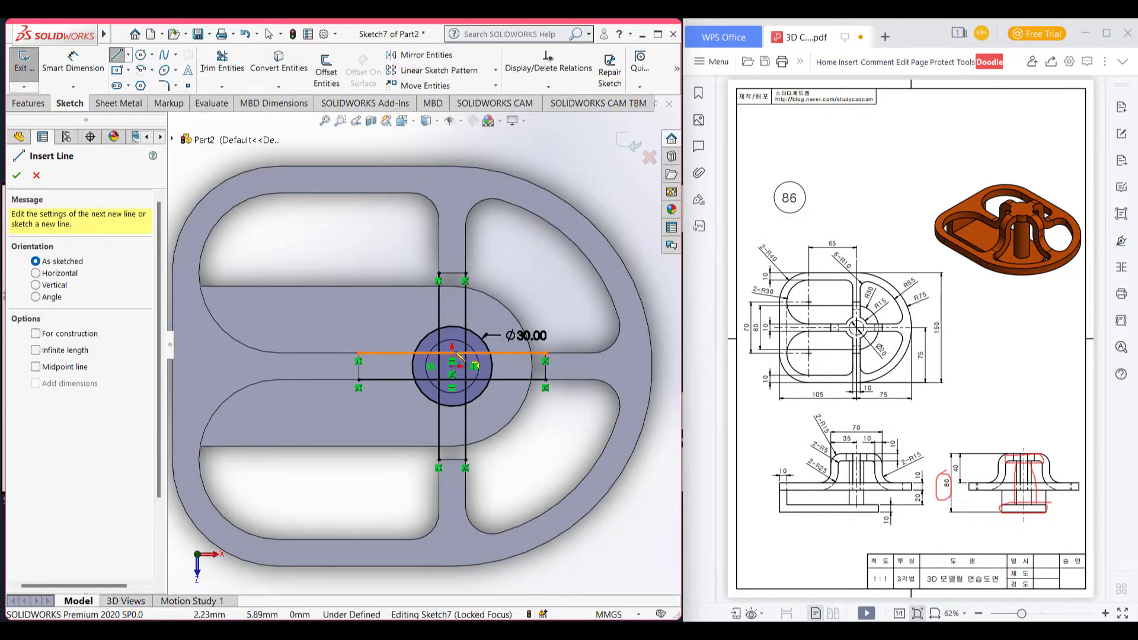
pyautogui.scroll(-1, 459, 355)
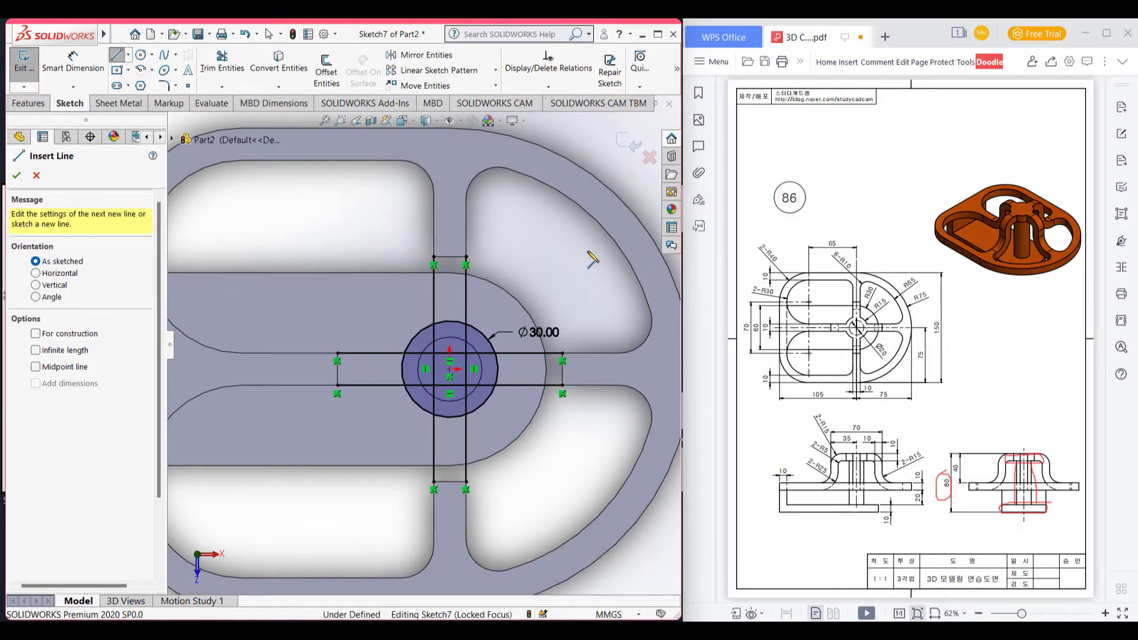
pyautogui.moveTo(593, 259); pyautogui.dragTo(557, 320, button='right')
pyautogui.moveTo(453, 364)
pyautogui.mouseDown()
pyautogui.moveTo(421, 349)
pyautogui.moveTo(443, 394)
pyautogui.moveTo(472, 385)
pyautogui.moveTo(476, 368)
pyautogui.moveTo(474, 354)
pyautogui.moveTo(459, 358)
pyautogui.moveTo(449, 386)
pyautogui.moveTo(437, 383)
pyautogui.moveTo(434, 365)
pyautogui.moveTo(455, 347)
pyautogui.moveTo(446, 321)
pyautogui.mouseUp()
pyautogui.scroll(-4, 458, 338)
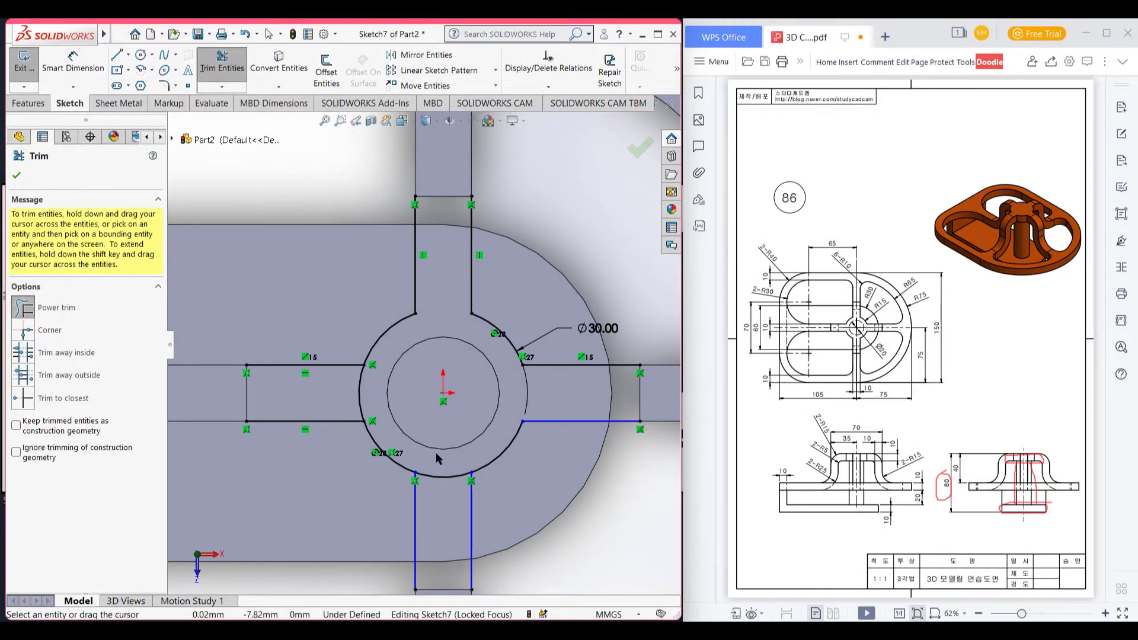
# - Trim away the circle arcs between the arm lines at the bottom and left
pyautogui.moveTo(436, 470); pyautogui.dragTo(432, 446)
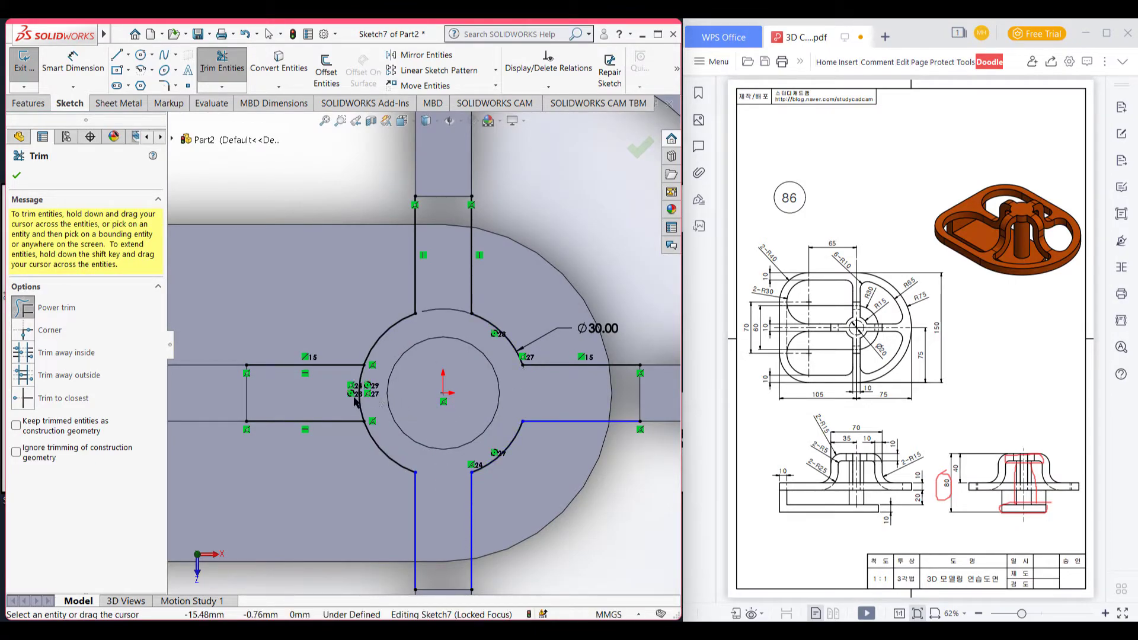
pyautogui.moveTo(354, 402); pyautogui.dragTo(364, 394)
pyautogui.scroll(3, 390, 396)
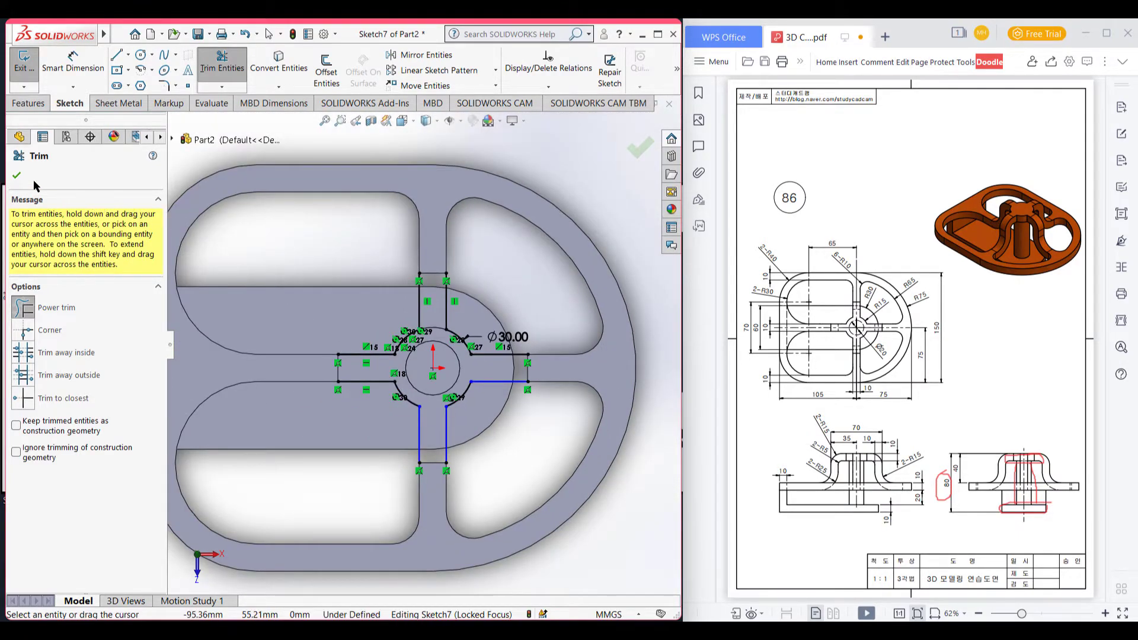
pyautogui.click(16, 175)
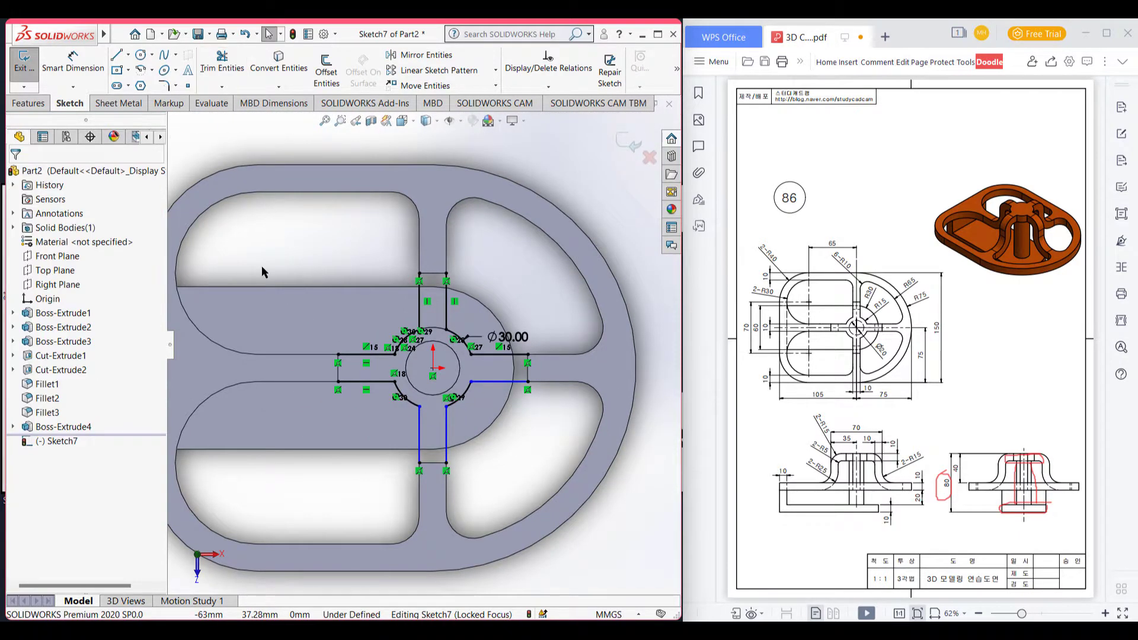
# - Cap the top, right, bottom and left arm ends with short lines, closing the cross
pyautogui.click(120, 55)
pyautogui.scroll(-2, 420, 245)
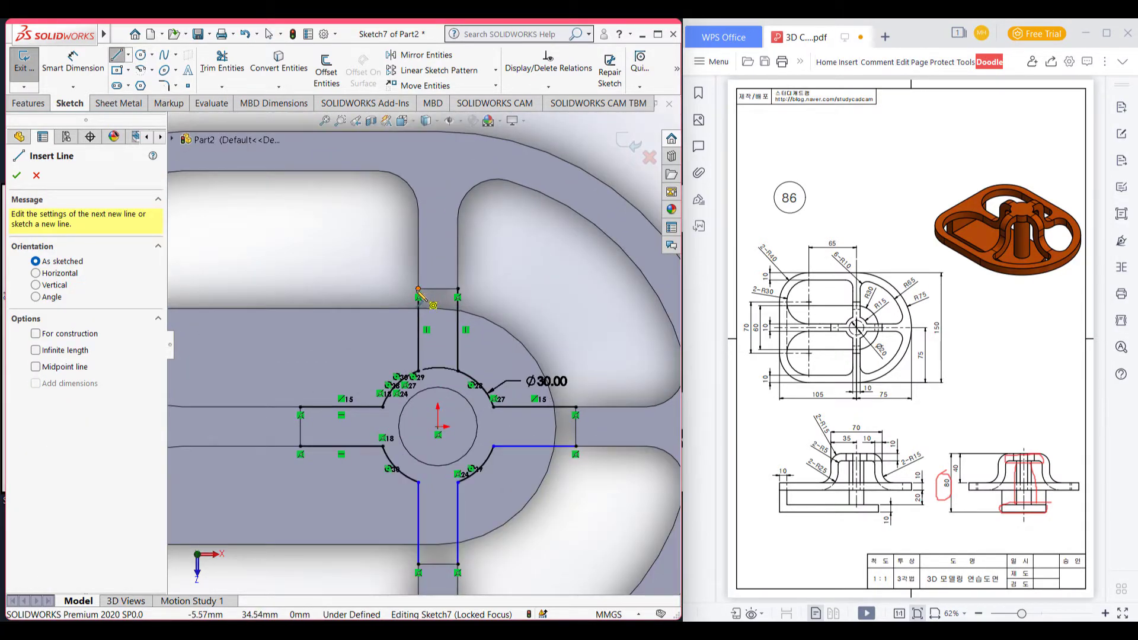
pyautogui.moveTo(419, 289); pyautogui.dragTo(458, 289)
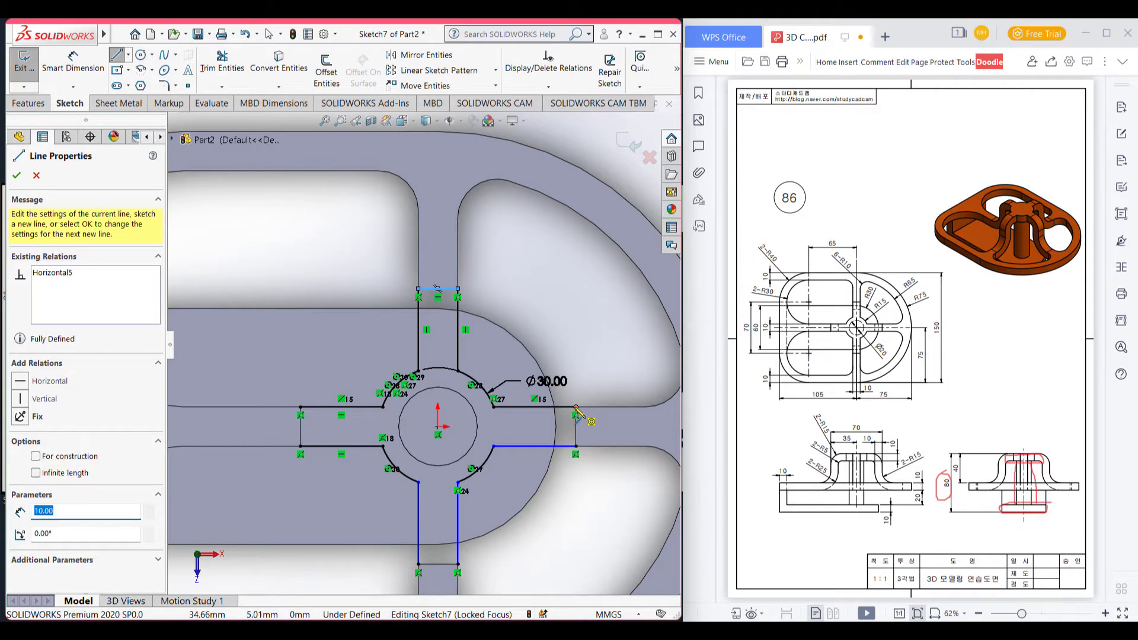
pyautogui.moveTo(576, 408); pyautogui.dragTo(576, 446)
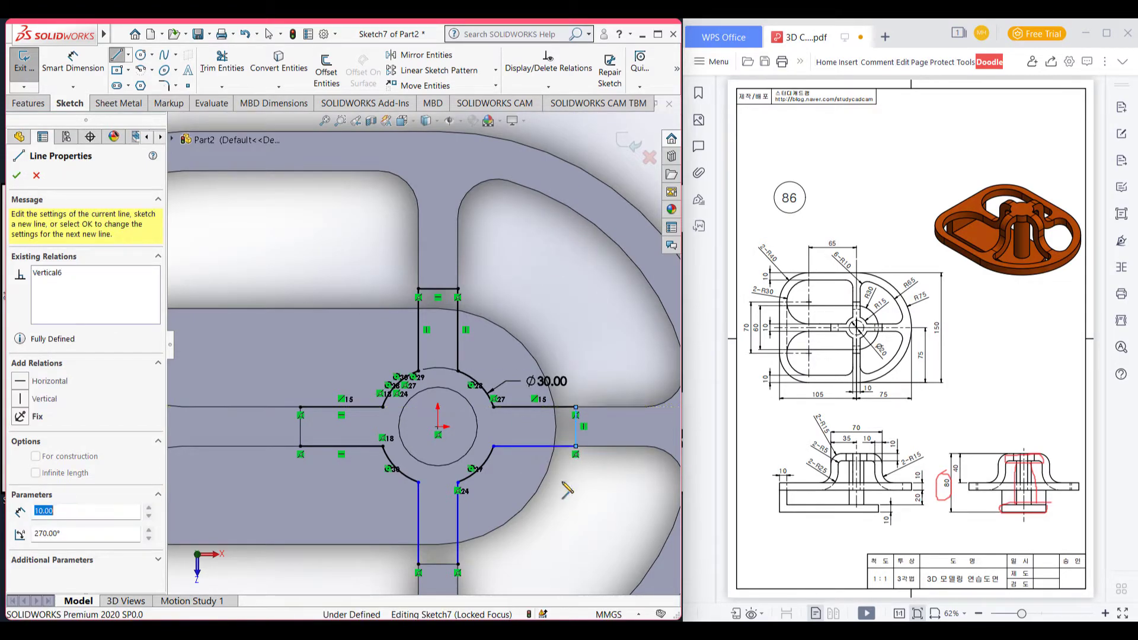
pyautogui.scroll(3, 566, 489)
pyautogui.scroll(-3, 469, 504)
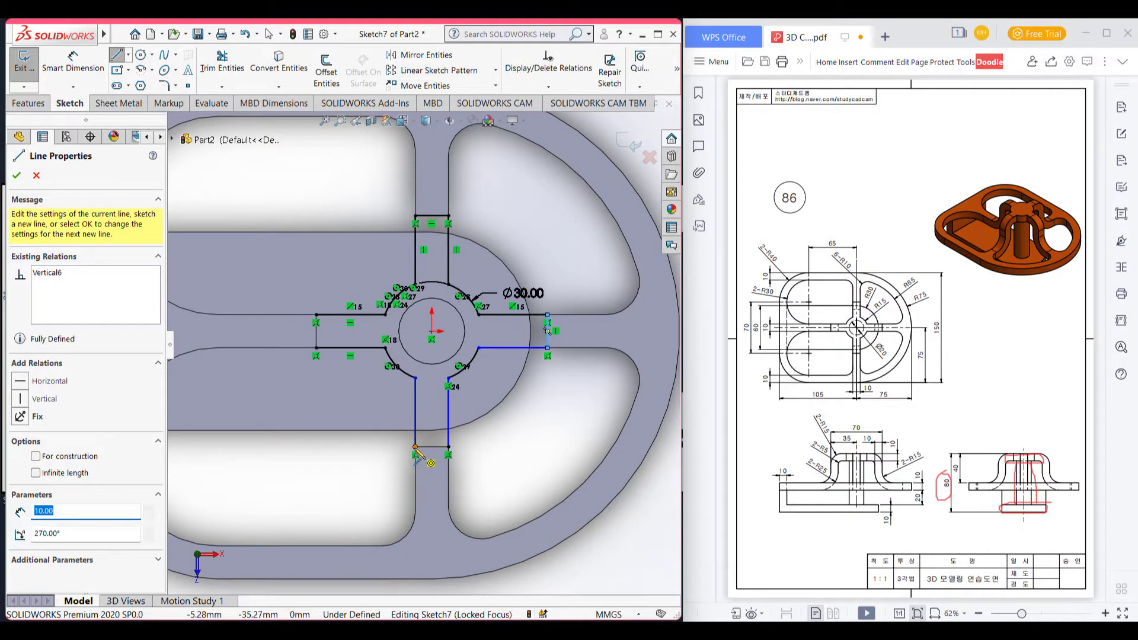
pyautogui.click(425, 447)
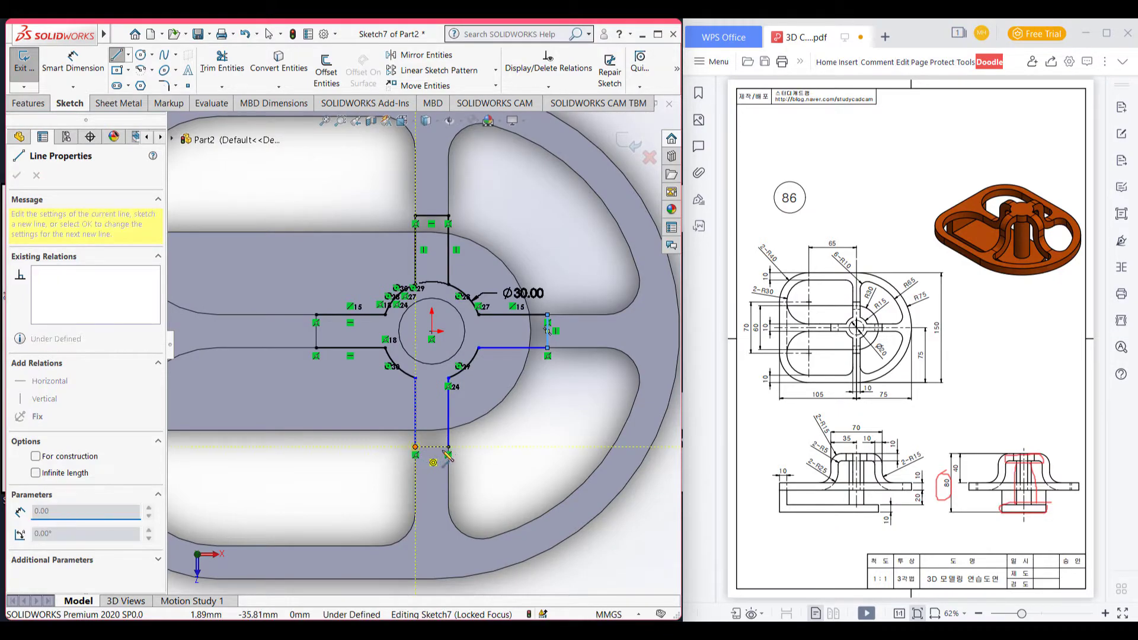
pyautogui.click(316, 316)
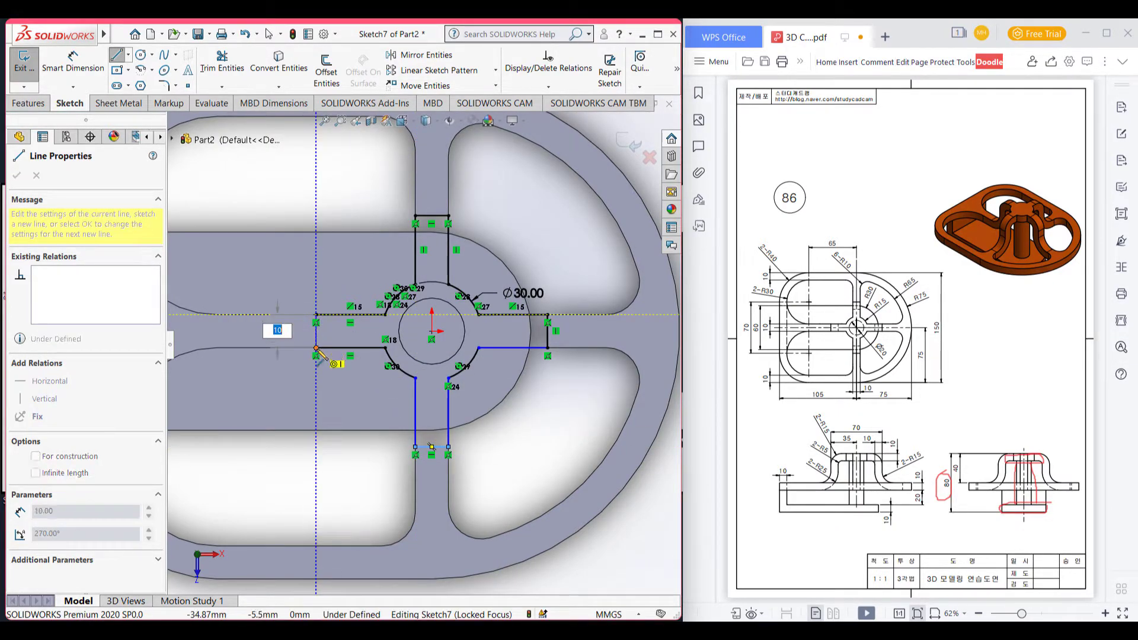
pyautogui.click(316, 349)
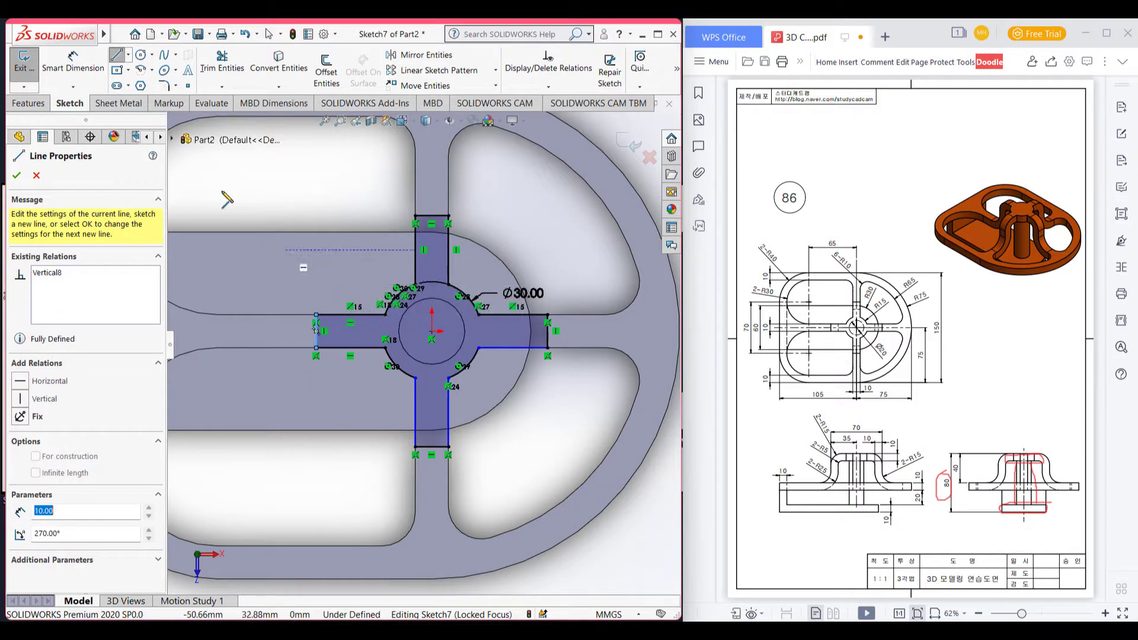
pyautogui.click(17, 175)
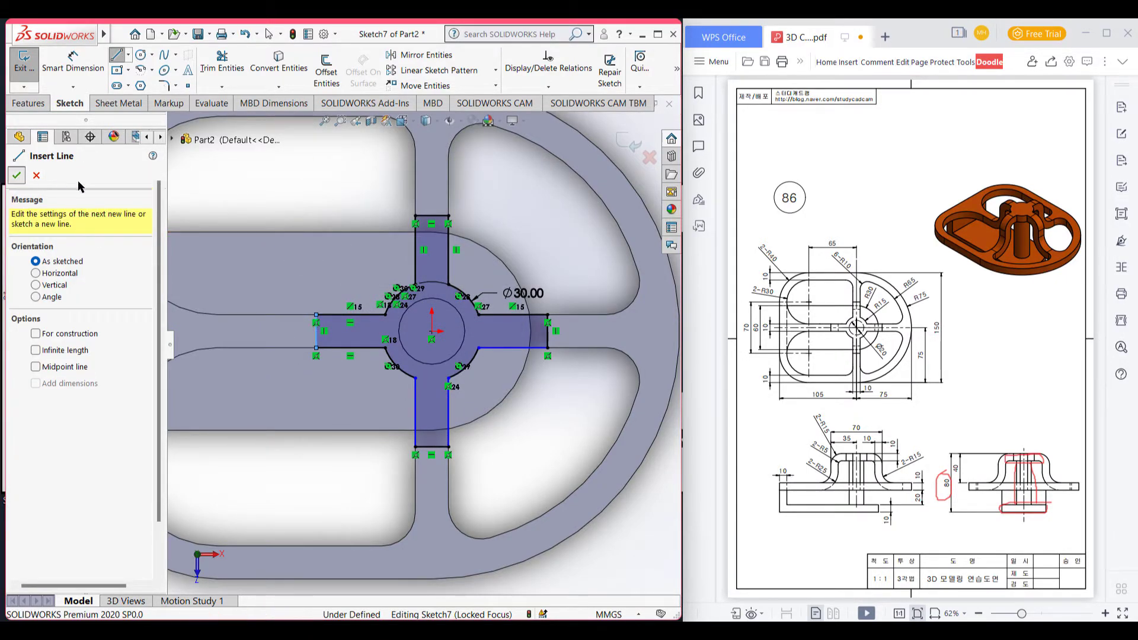
pyautogui.press('Escape')
# - Check the sketch placement in isometric and mark the 10 mm cap height on the drawing
pyautogui.hotkey('ctrl', '7')
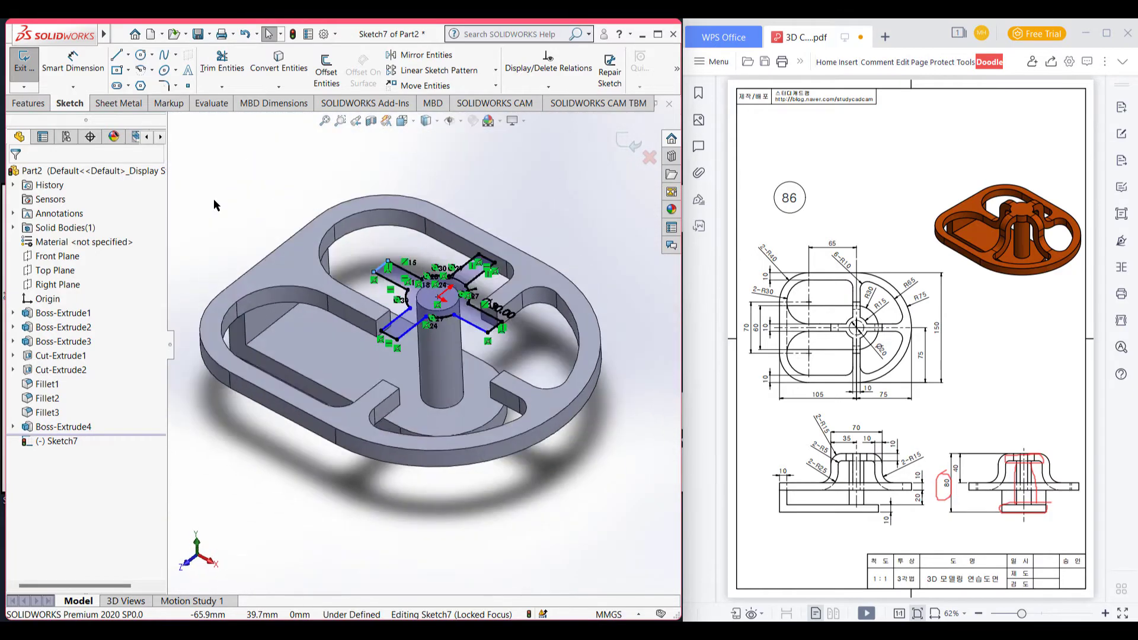
pyautogui.moveTo(437, 510)
pyautogui.mouseDown(button='middle')
pyautogui.moveTo(447, 470)
pyautogui.moveTo(445, 500)
pyautogui.mouseUp(button='middle')
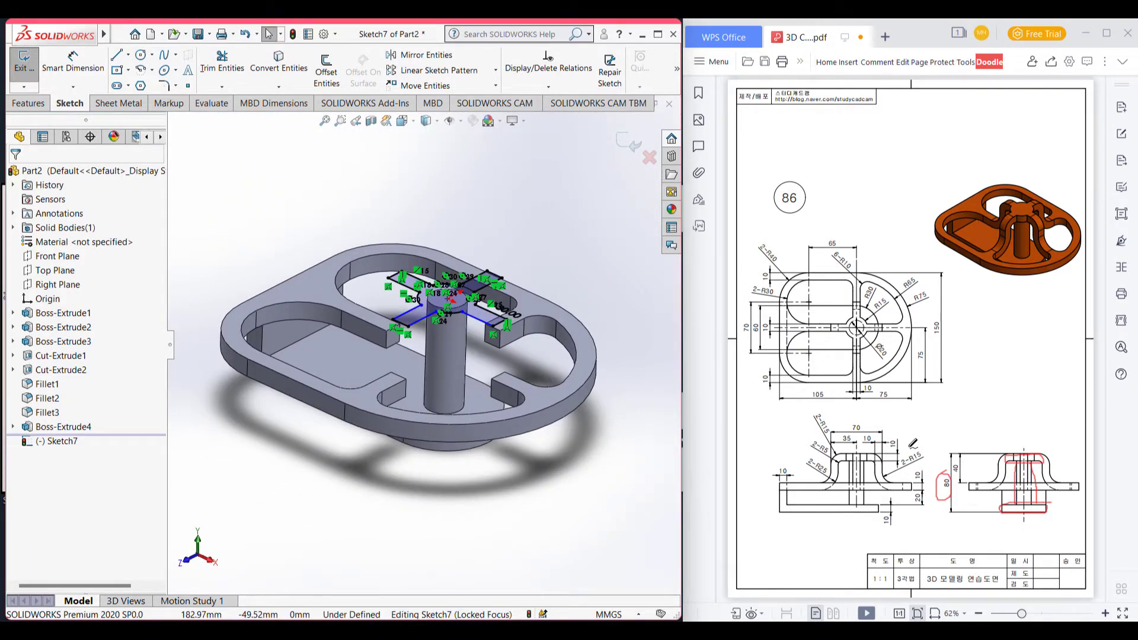
pyautogui.moveTo(901, 434); pyautogui.dragTo(890, 438)
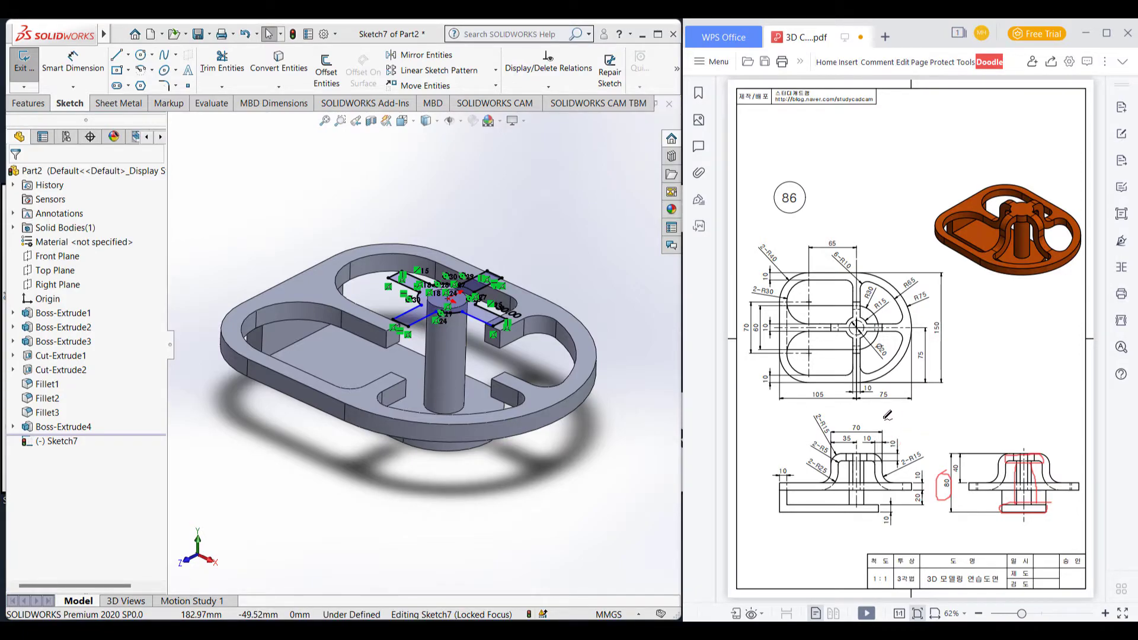
pyautogui.click(428, 192)
pyautogui.hotkey('ctrl', '7')
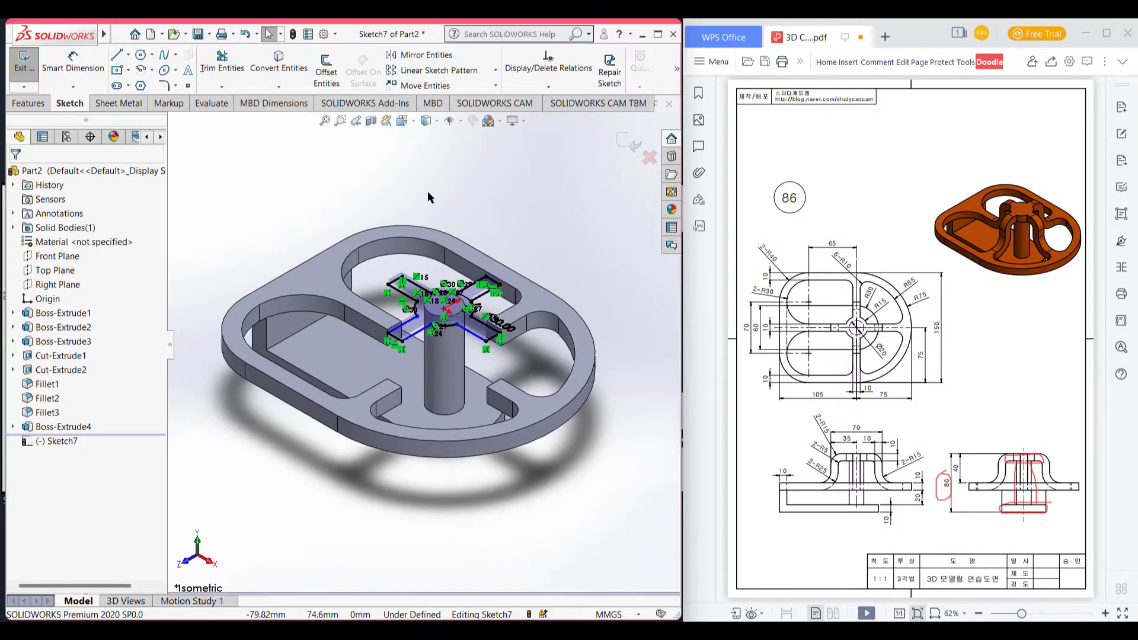
# - Extrude the cross sketch 10 mm as a boss and orbit to inspect it
pyautogui.click(16, 105)
pyautogui.click(28, 75)
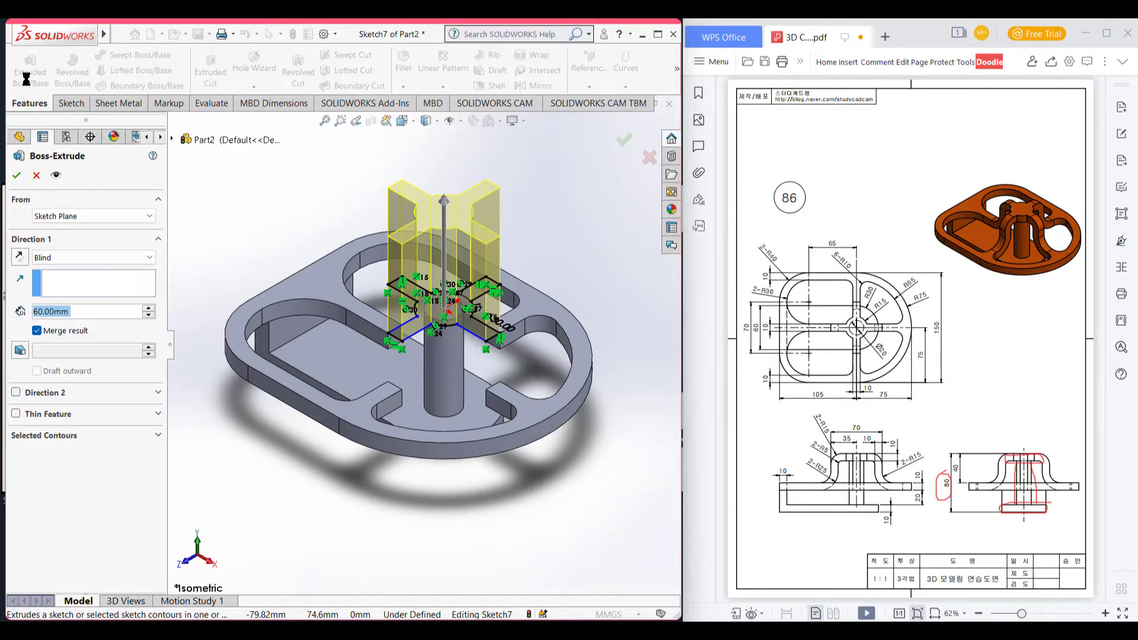
pyautogui.write('10')
pyautogui.press('Return')
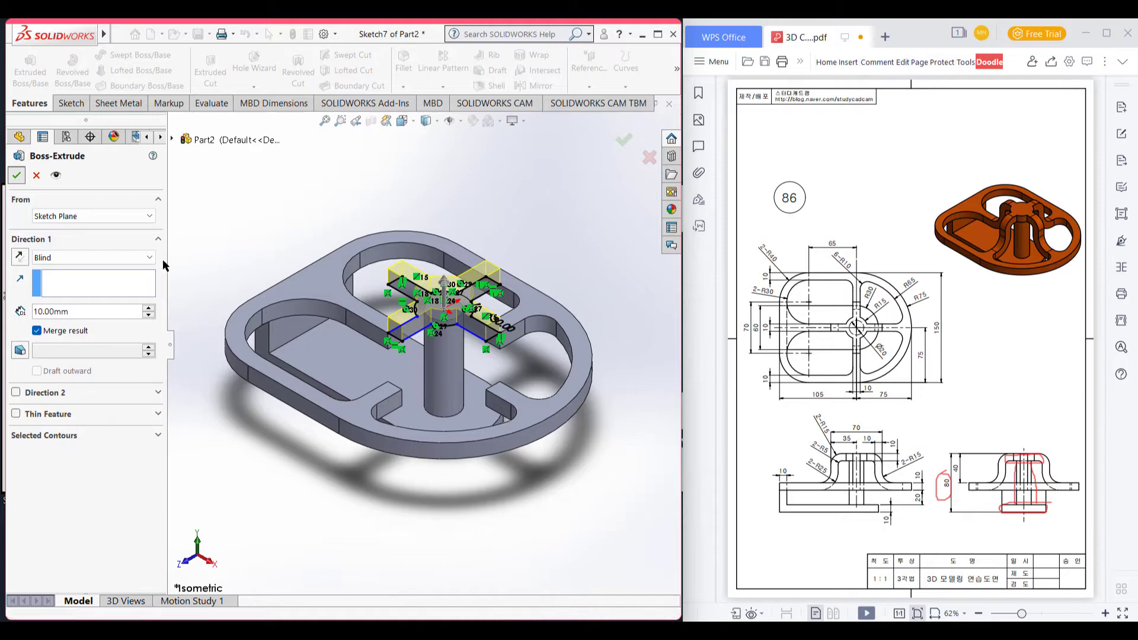
pyautogui.press('Return')
pyautogui.click(376, 501)
pyautogui.moveTo(425, 519)
pyautogui.mouseDown(button='middle')
pyautogui.moveTo(426, 462)
pyautogui.moveTo(426, 511)
pyautogui.mouseUp(button='middle')
# - View the finished part from the Top orientation, then return to Isometric
pyautogui.click(403, 121)
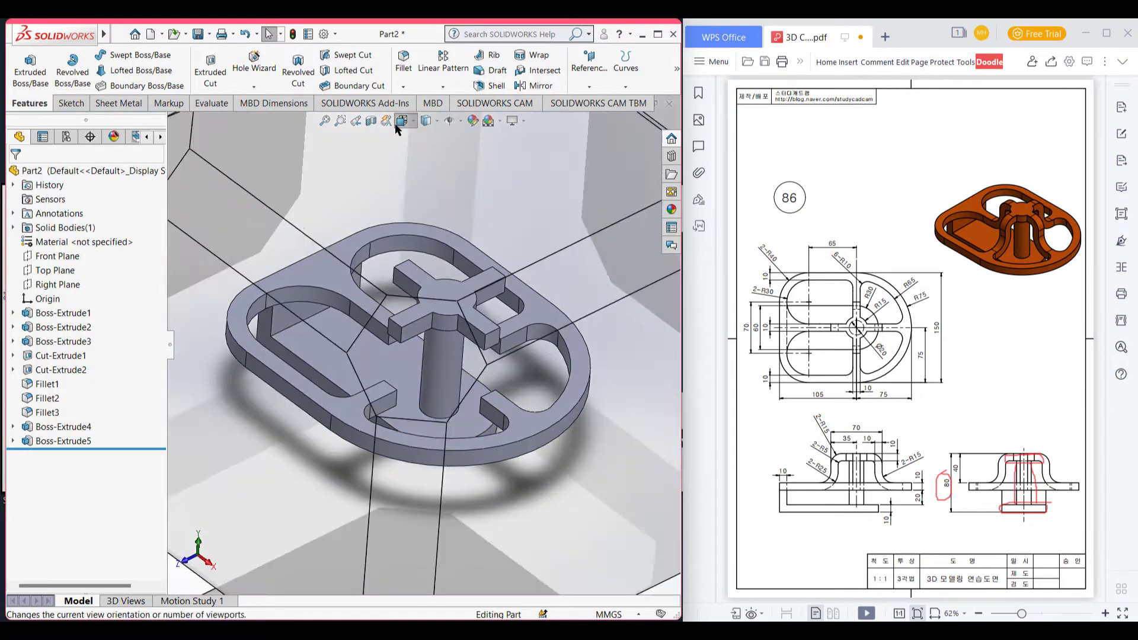
pyautogui.click(365, 311)
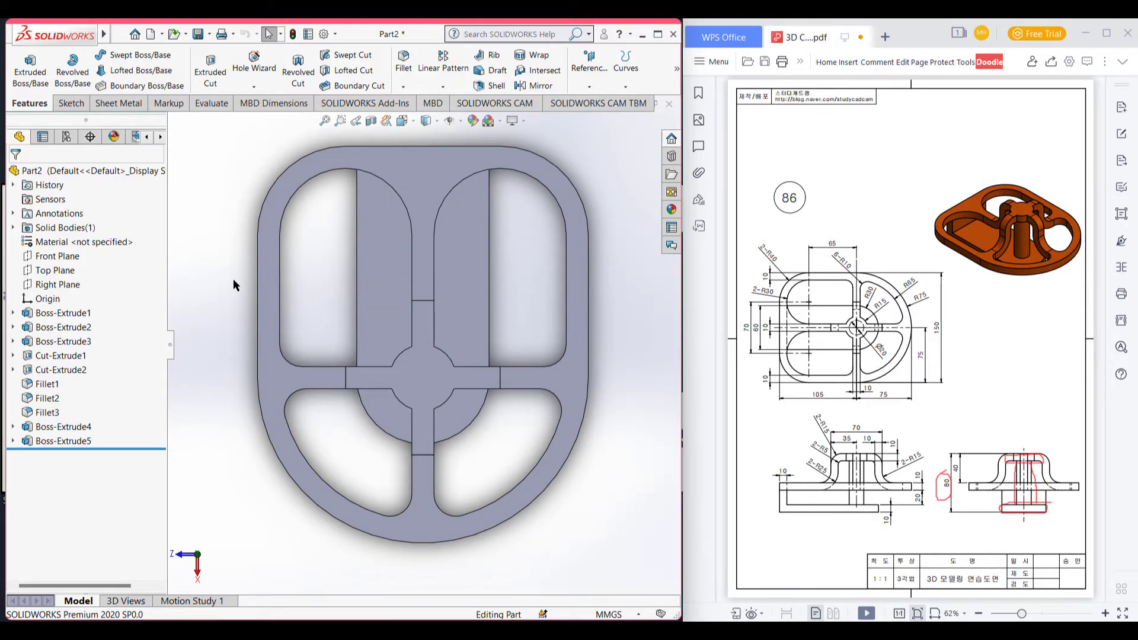
pyautogui.hotkey('ctrl', '7')
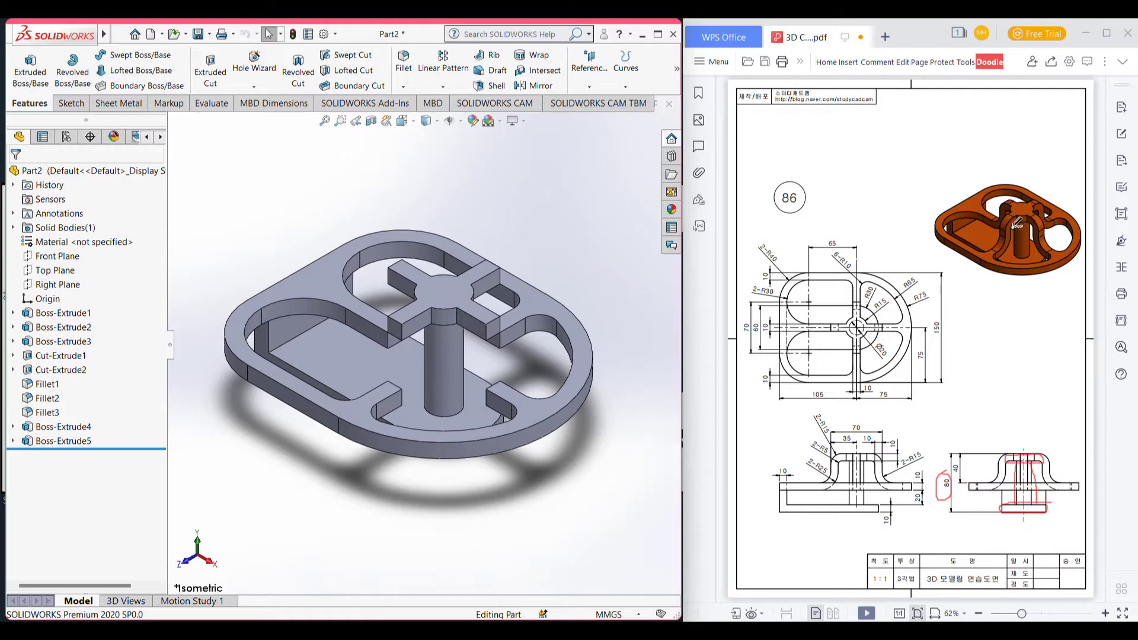
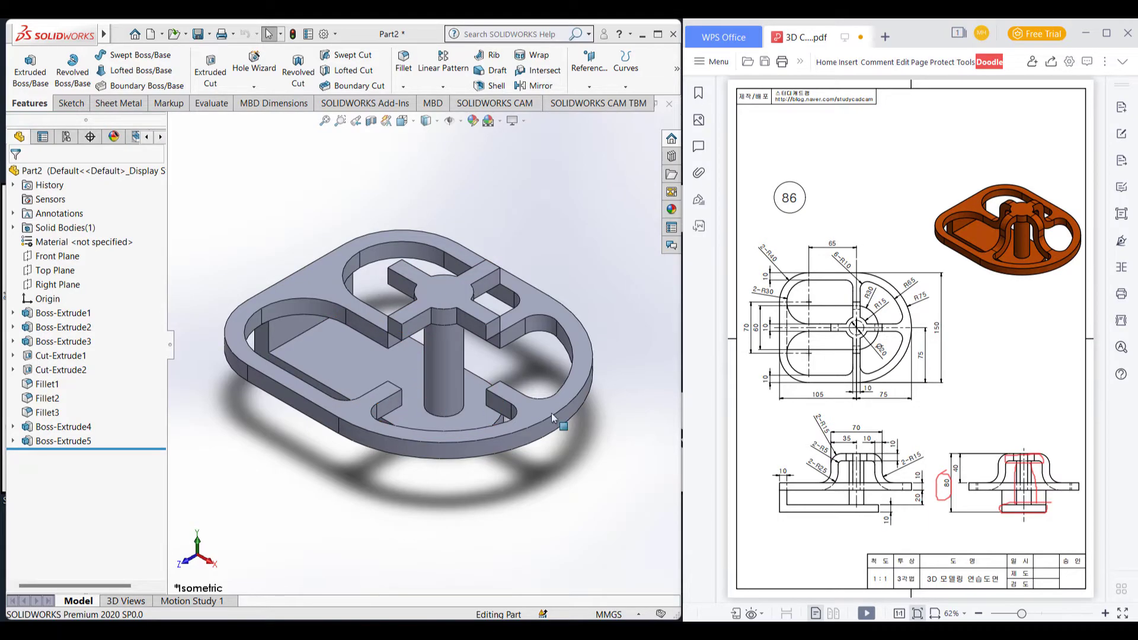
# - Start a new sketch on the ring's top face and view it normal to the face
pyautogui.click(529, 413)
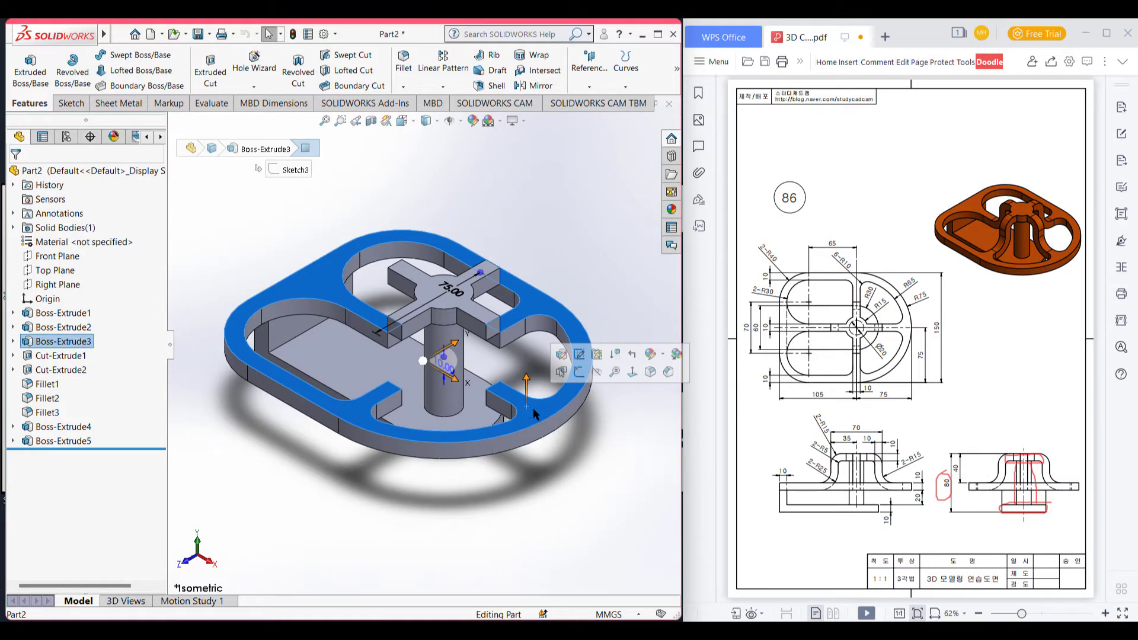
pyautogui.rightClick(532, 408)
pyautogui.click(562, 364)
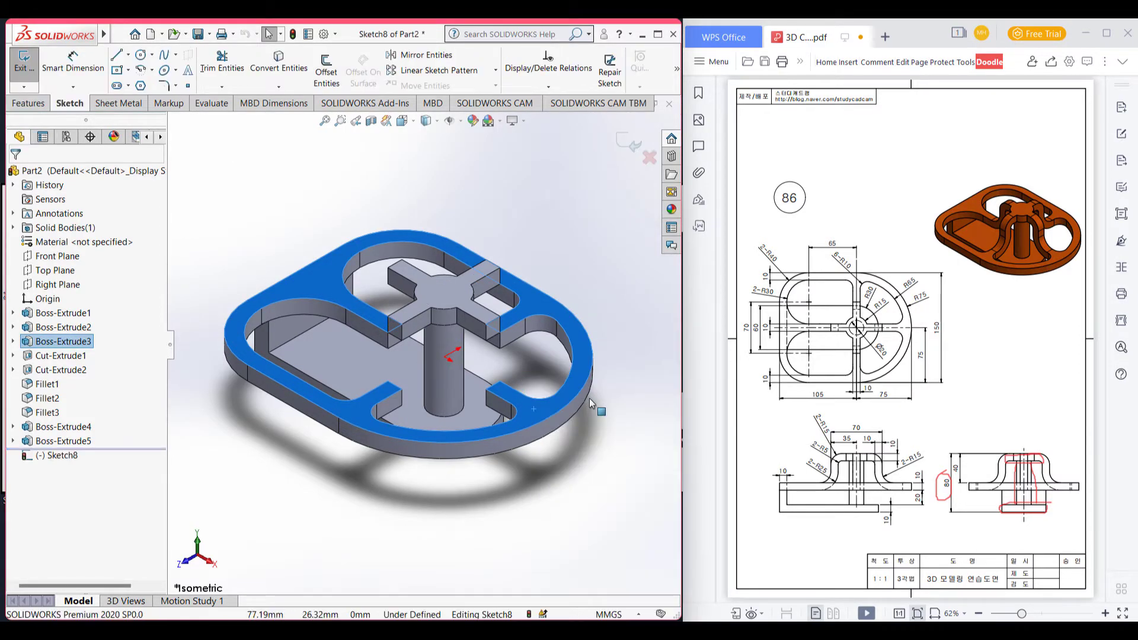
pyautogui.hotkey('ctrl', '8')
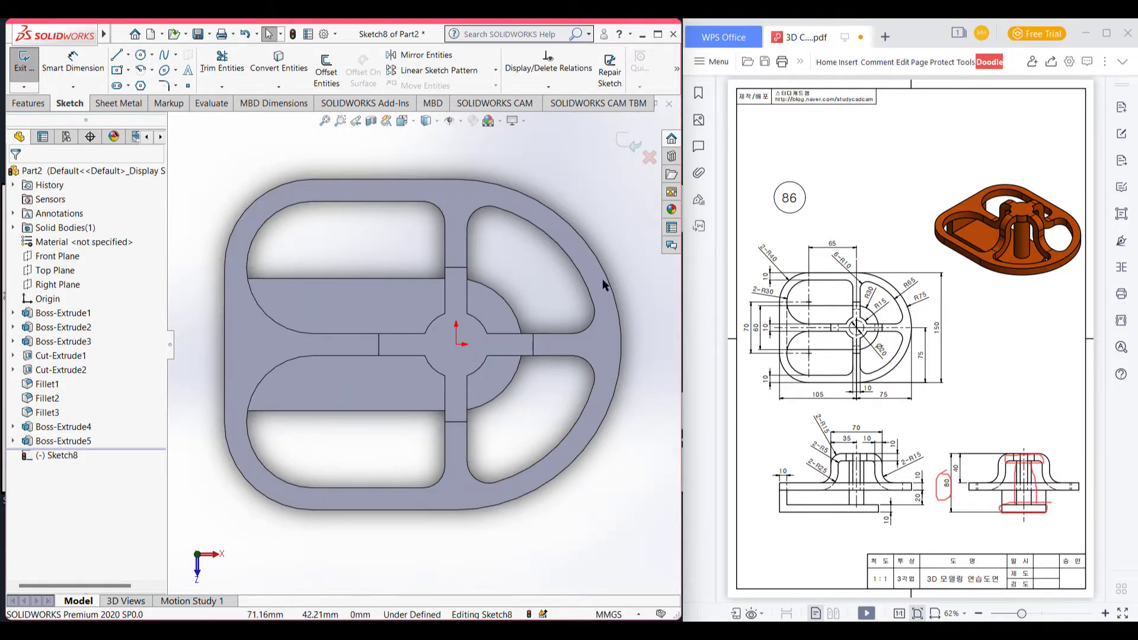
pyautogui.press('Escape')
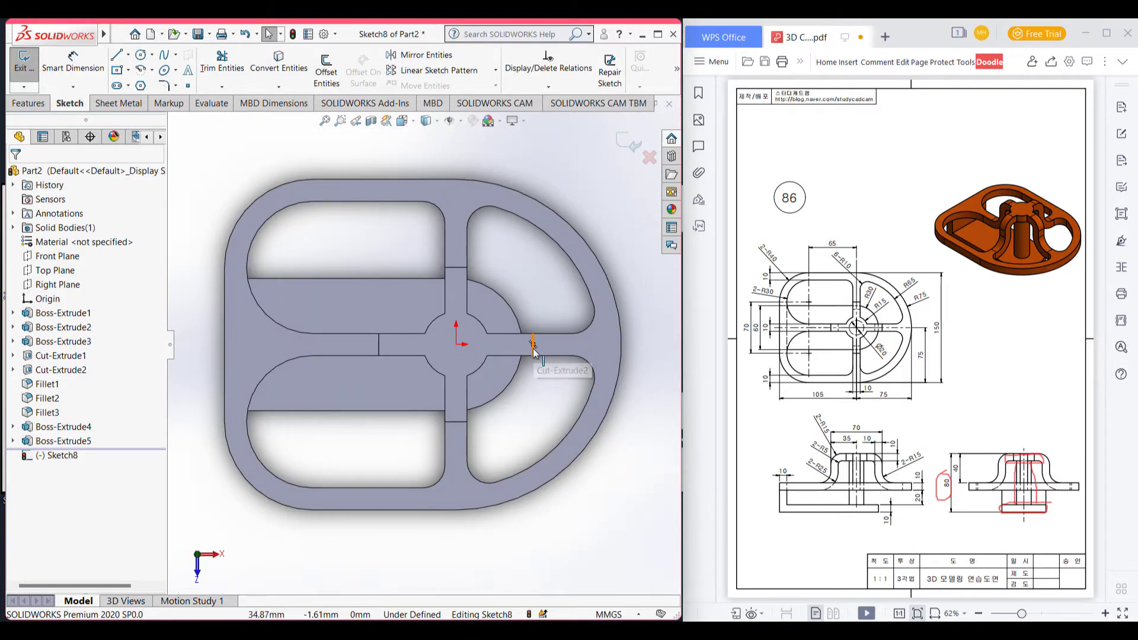
# - Convert the four spoke end edges into sketch lines with Convert Entities
pyautogui.click(534, 334)
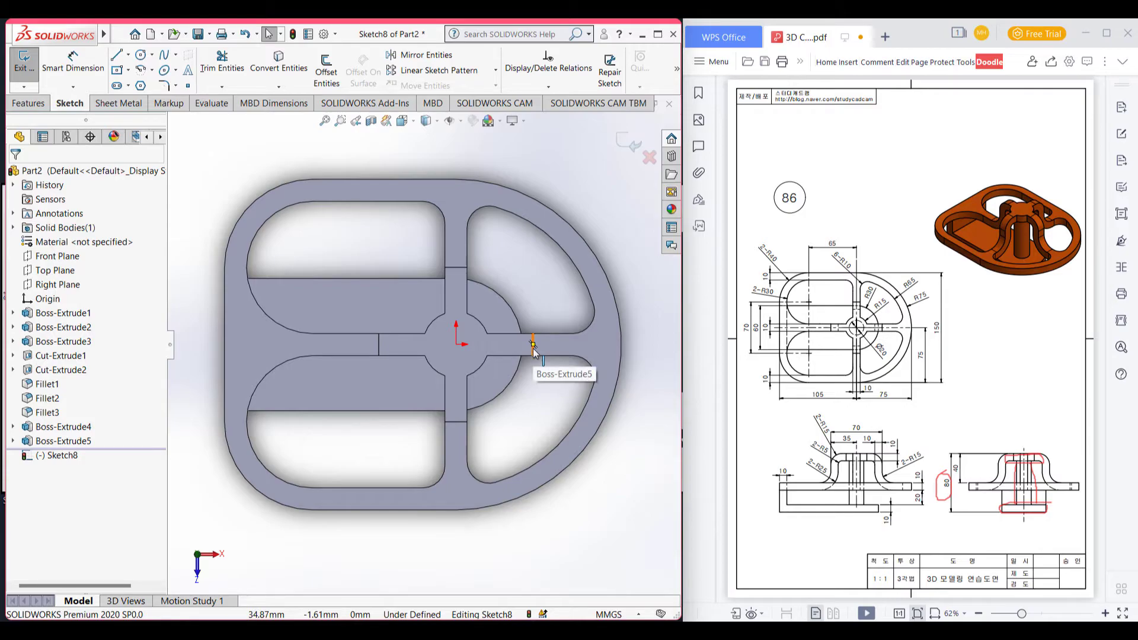
pyautogui.click(465, 269)
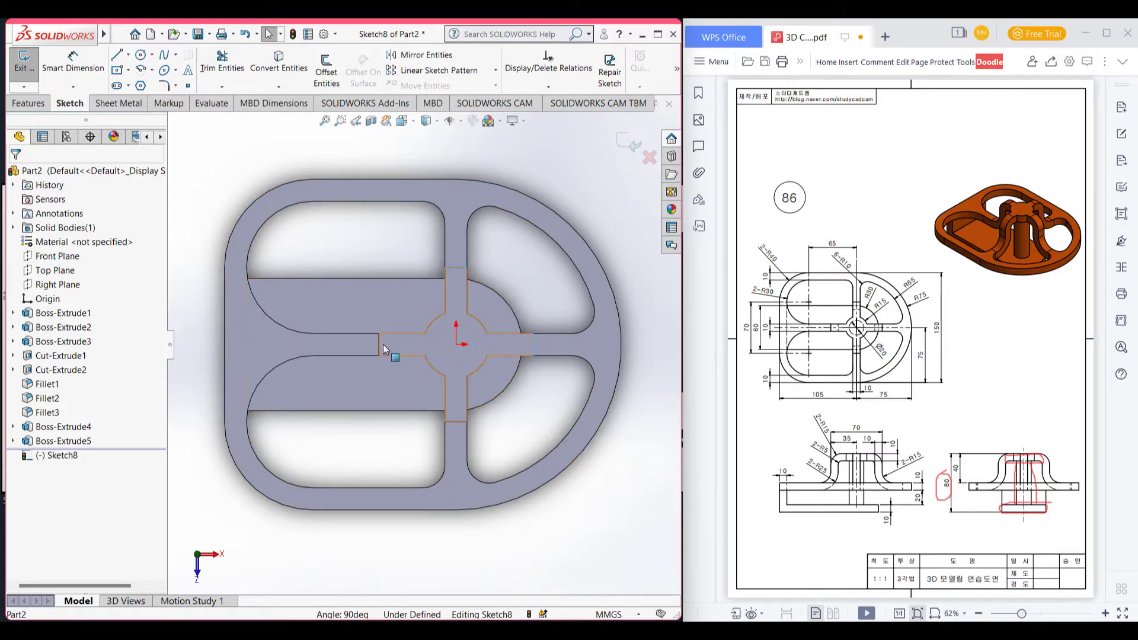
pyautogui.scroll(-2, 525, 276)
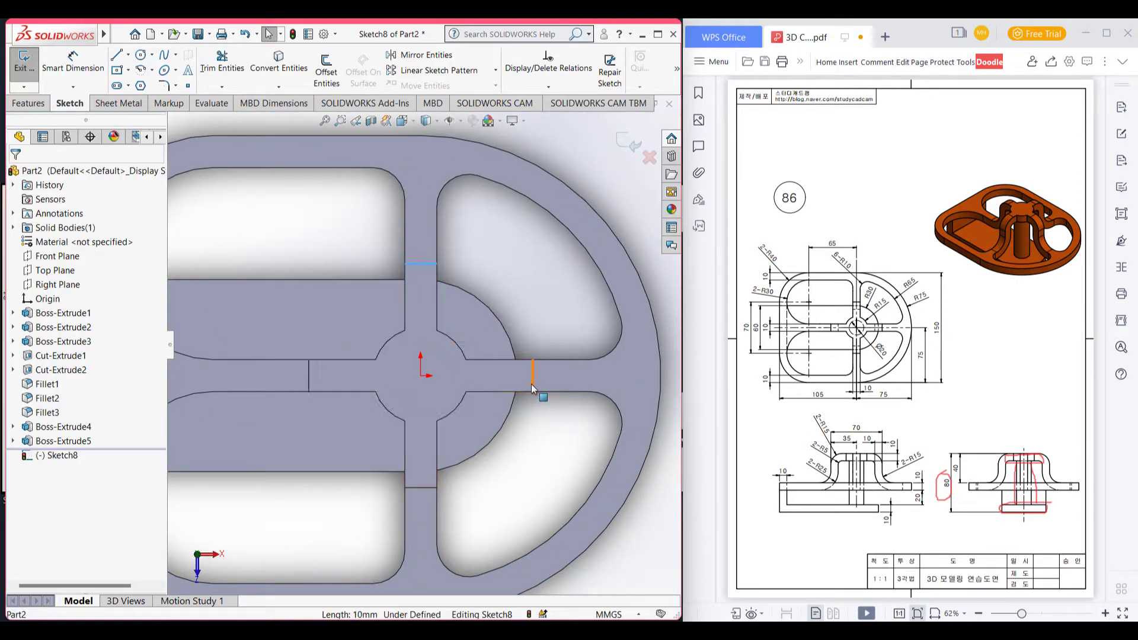
pyautogui.keyDown('ctrl'); pyautogui.click(431, 488); pyautogui.keyUp('ctrl')
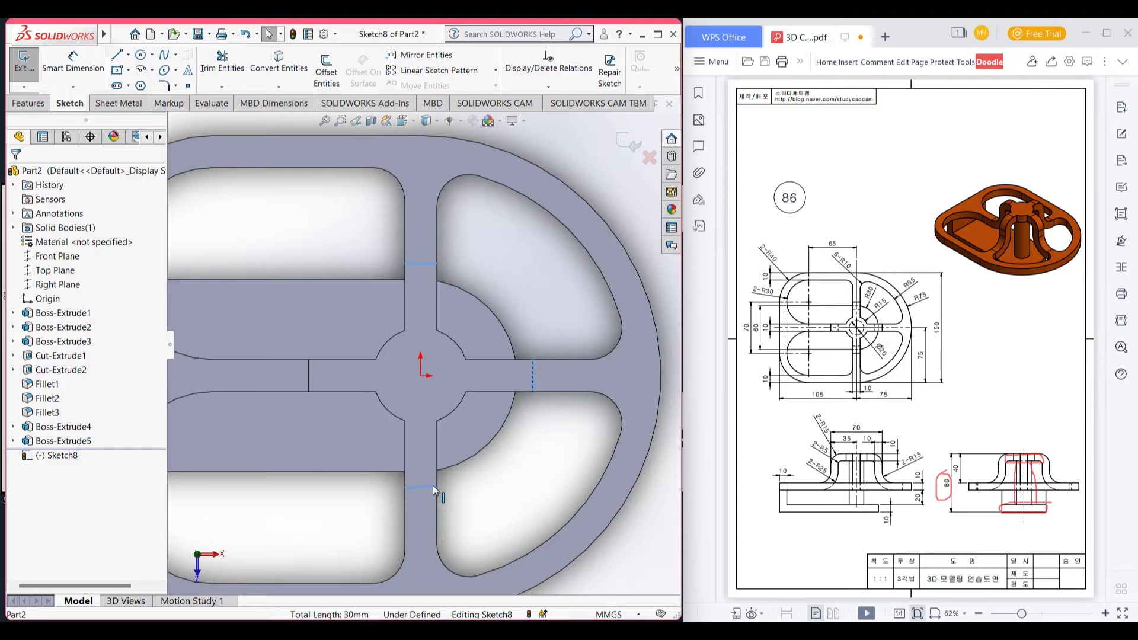
pyautogui.keyDown('ctrl'); pyautogui.click(309, 379); pyautogui.keyUp('ctrl')
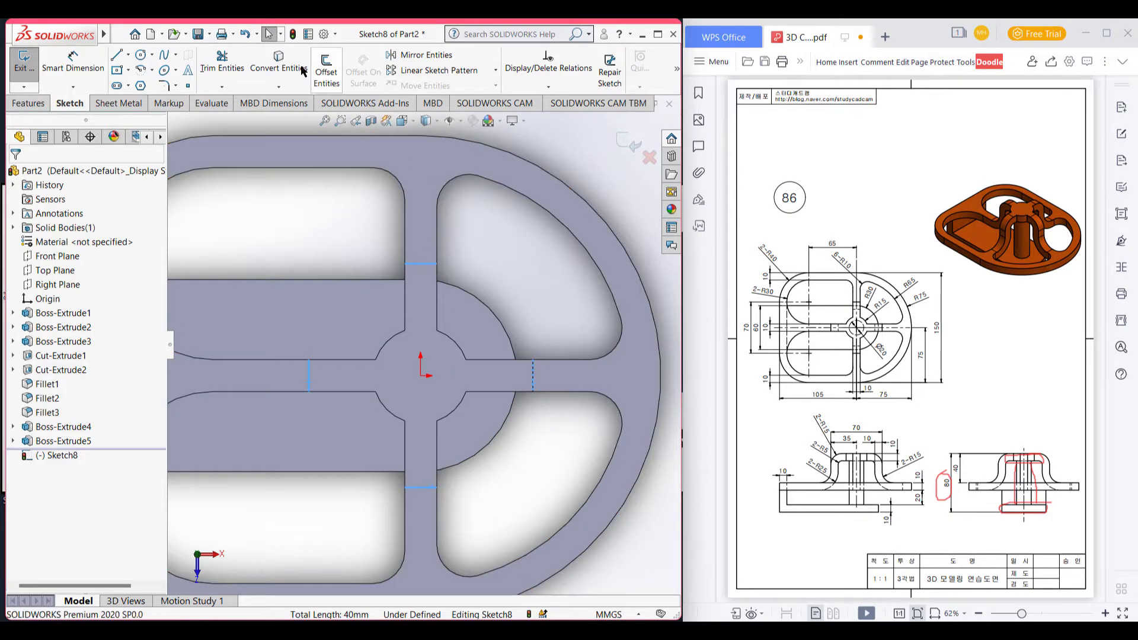
pyautogui.click(279, 60)
pyautogui.scroll(2, 520, 380)
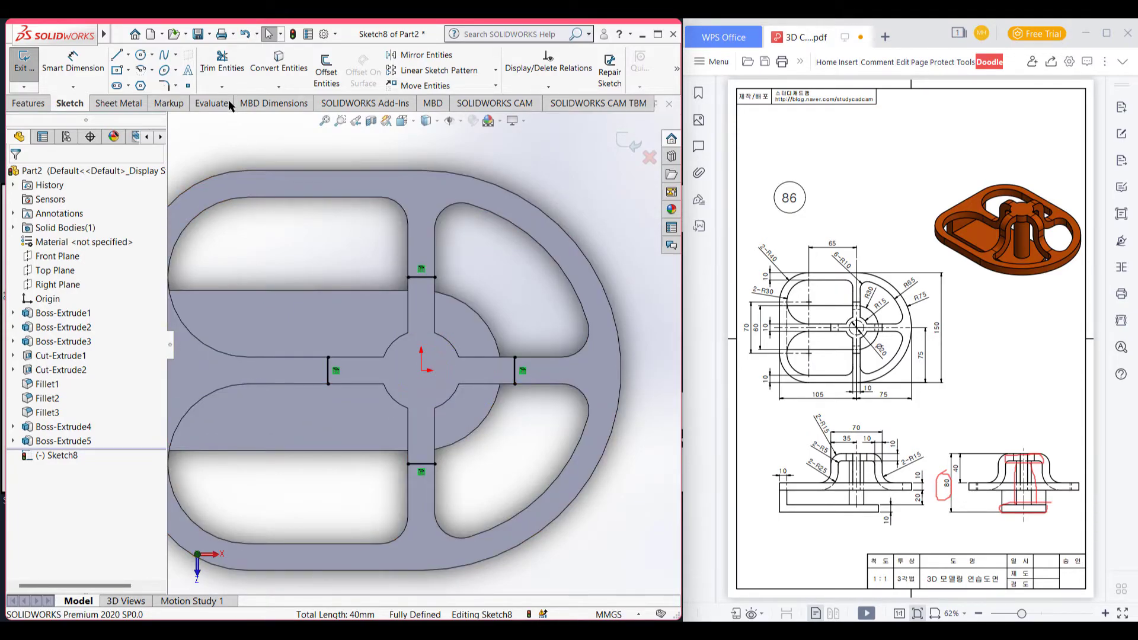
# - Offset the spoke-end lines 10 mm toward the hub, one direction only, reversed inward
pyautogui.click(326, 71)
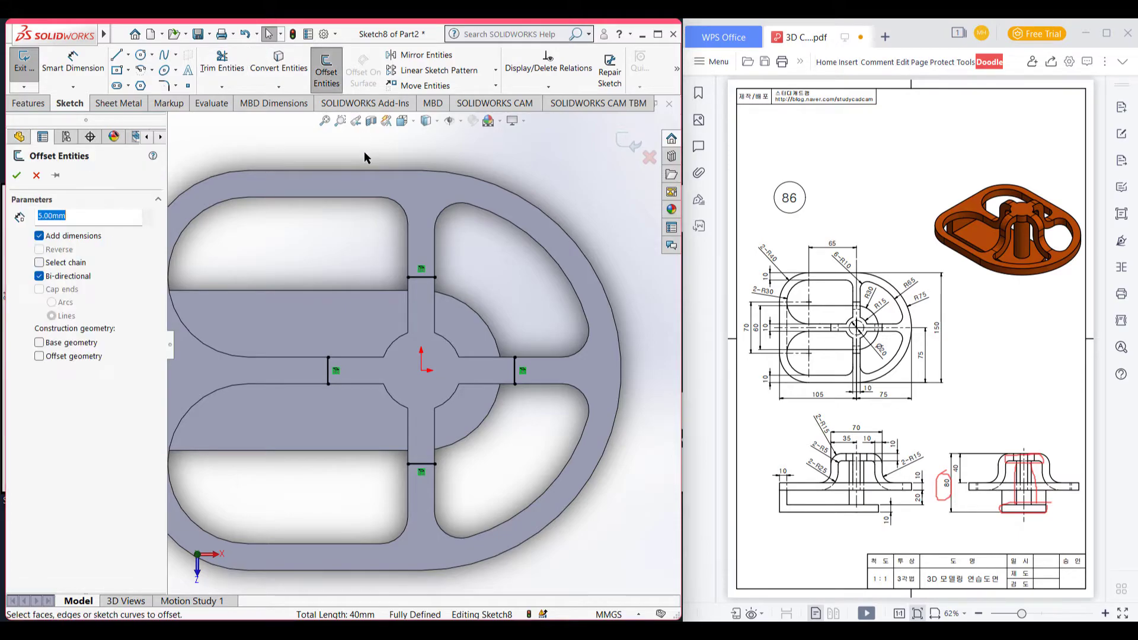
pyautogui.click(422, 277)
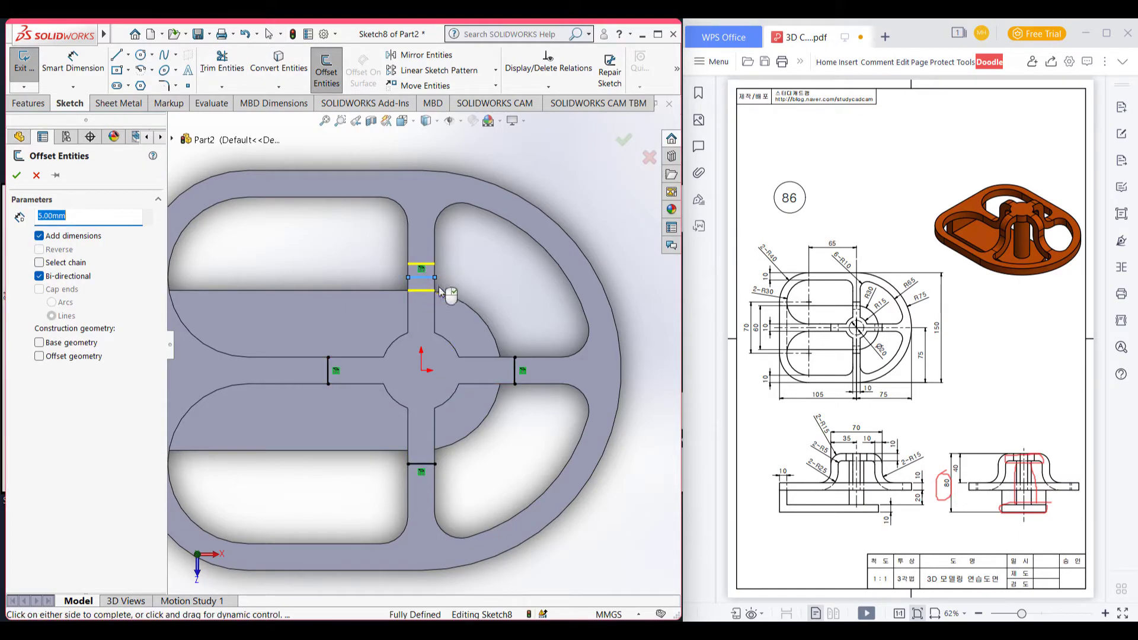
pyautogui.click(516, 369)
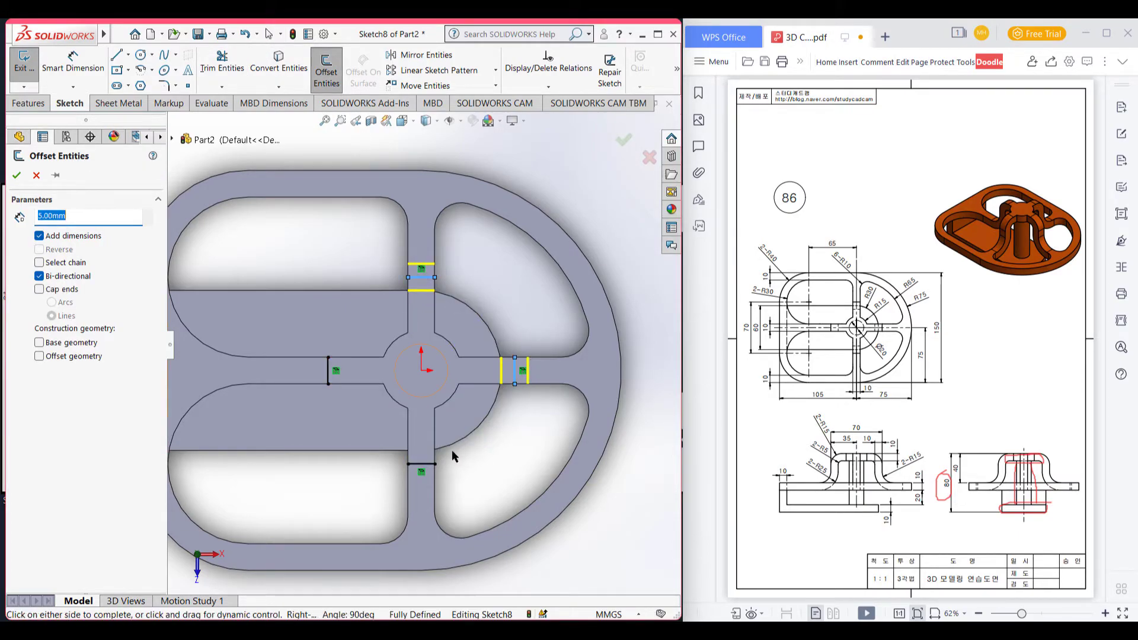
pyautogui.click(328, 371)
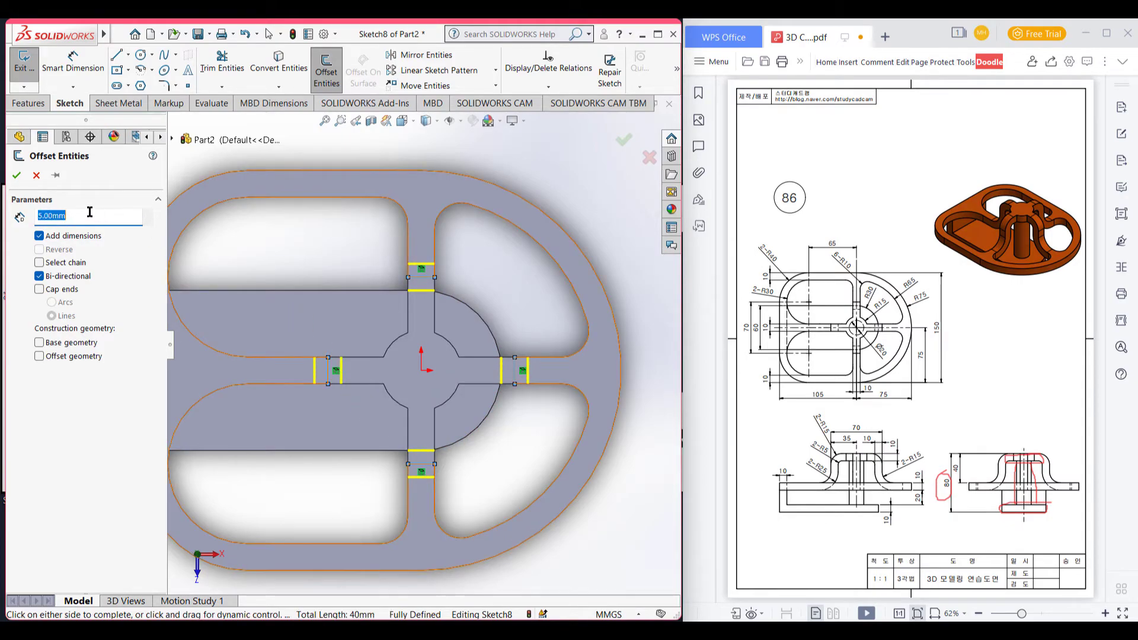
pyautogui.press('Return')
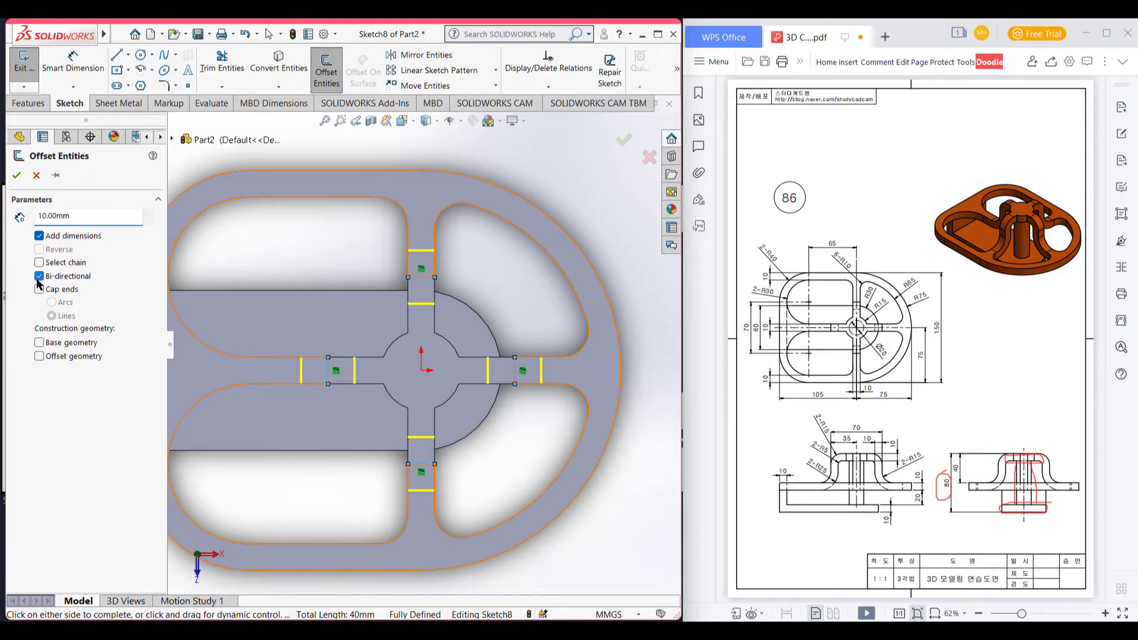
pyautogui.click(39, 277)
pyautogui.click(39, 249)
pyautogui.click(65, 215)
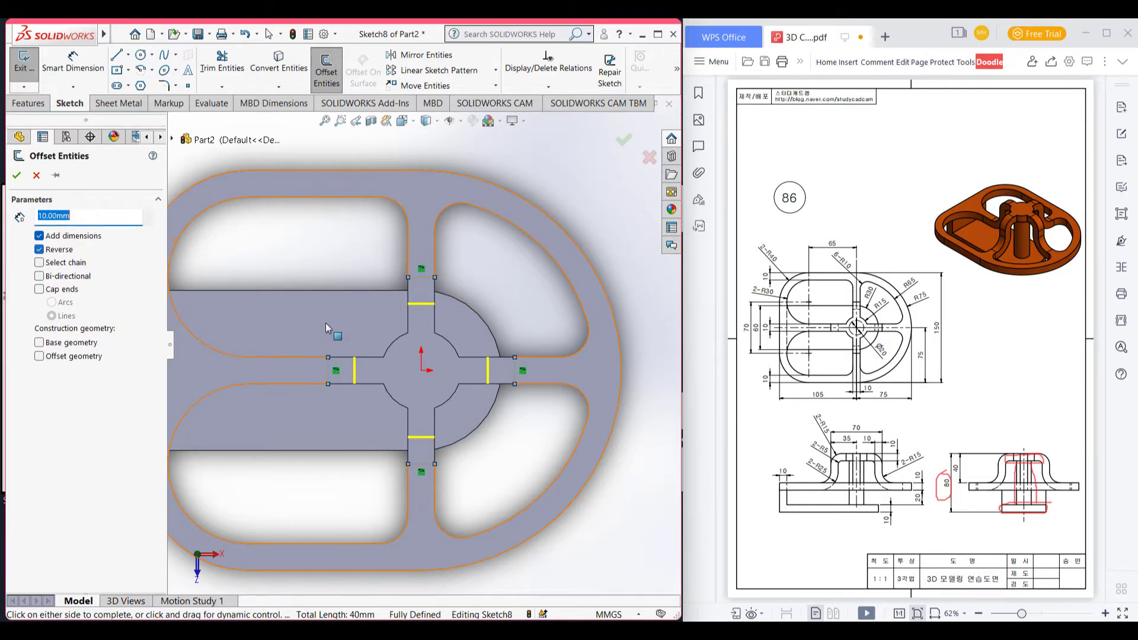
pyautogui.click(16, 174)
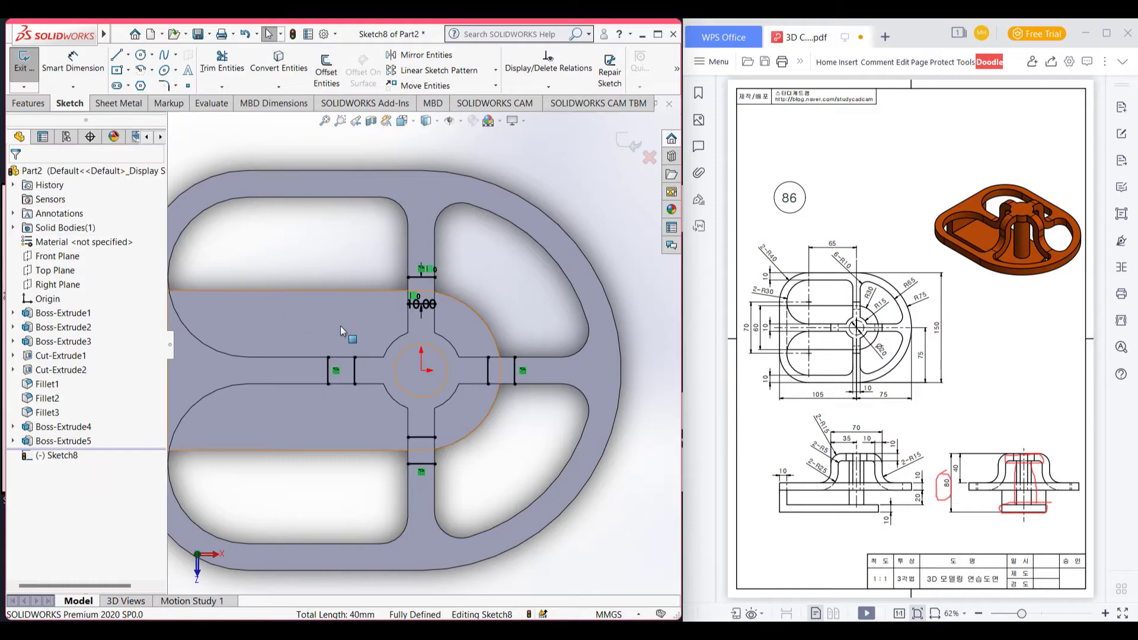
pyautogui.moveTo(626, 501)
pyautogui.mouseDown(button='middle')
pyautogui.moveTo(607, 380)
pyautogui.moveTo(626, 446)
pyautogui.moveTo(564, 479)
pyautogui.moveTo(555, 440)
pyautogui.moveTo(531, 472)
pyautogui.mouseUp(button='middle')
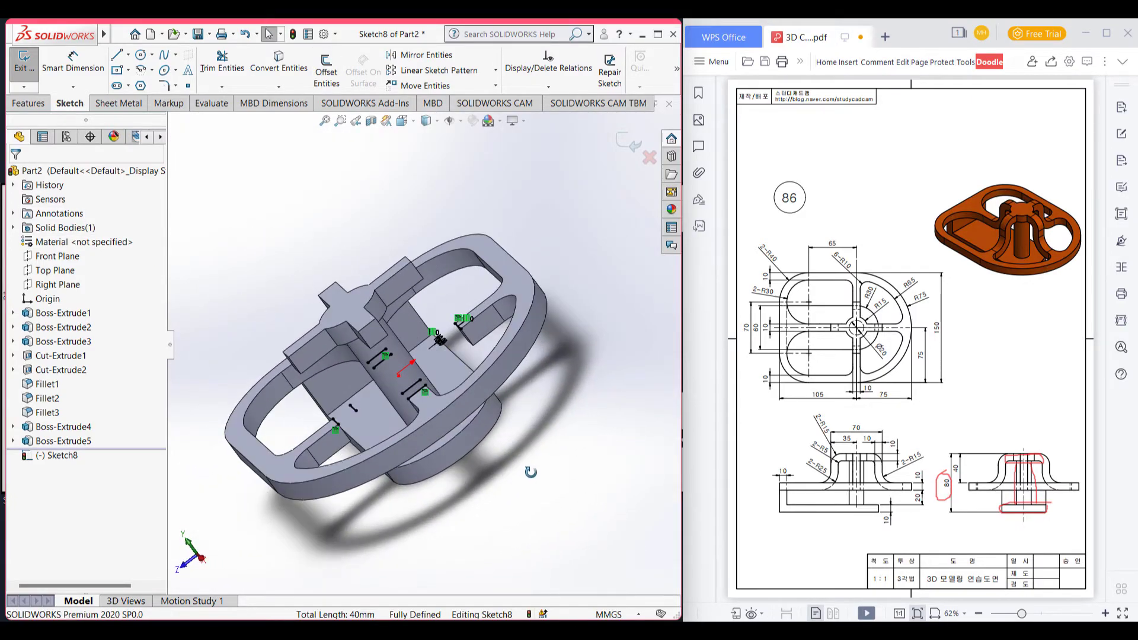
pyautogui.hotkey('ctrl', '8')
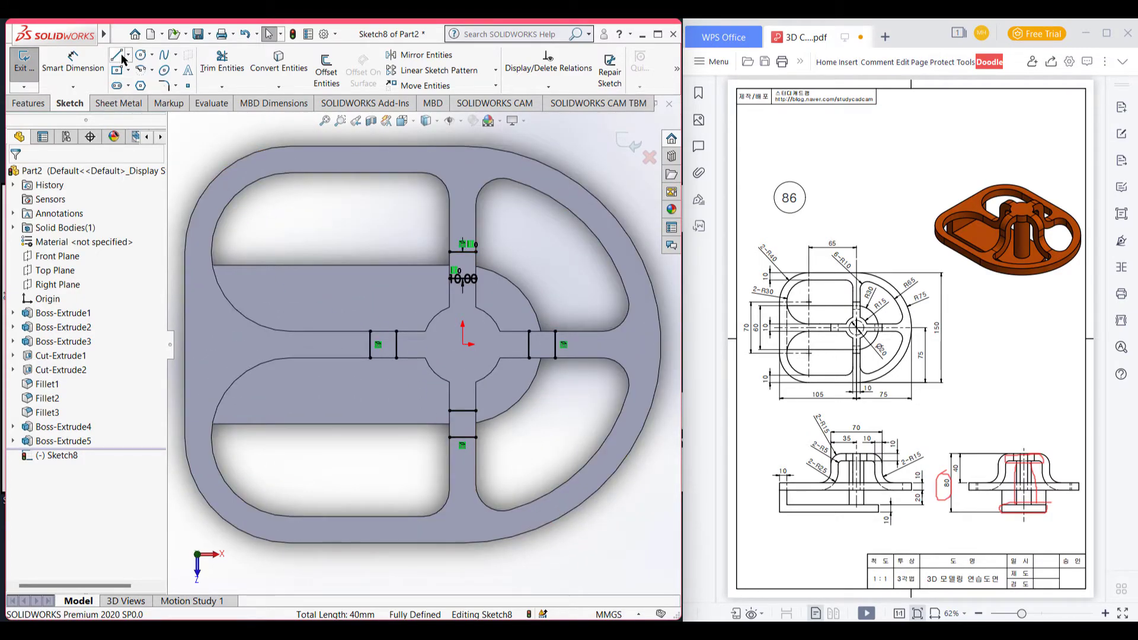
# - Draw the 10 mm connecting sides that close the top and right spoke squares
pyautogui.press('l')
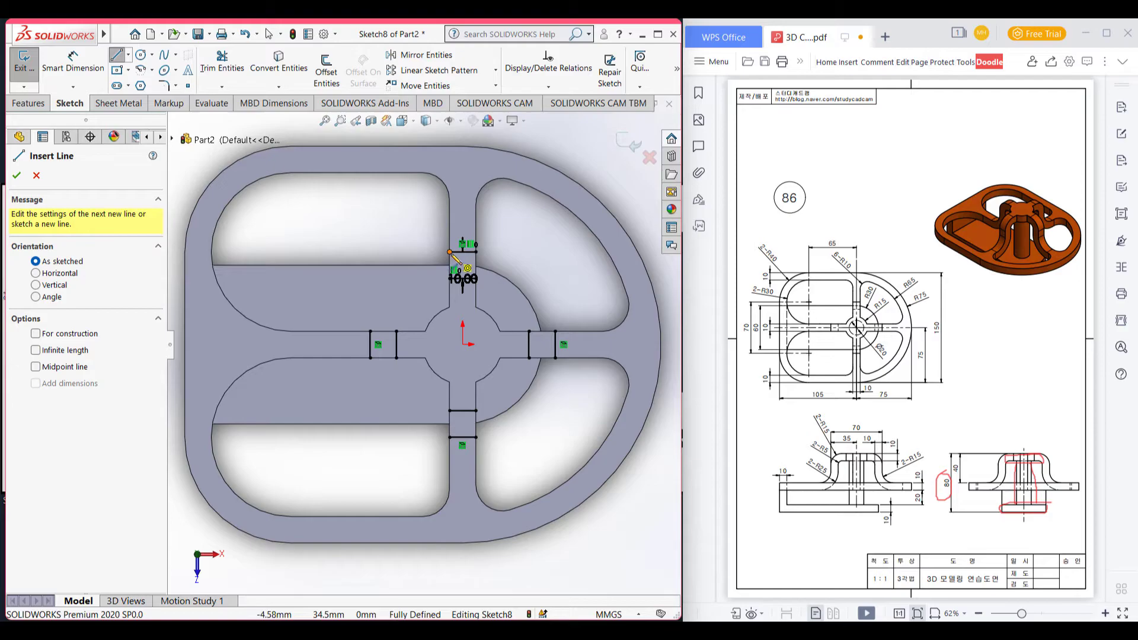
pyautogui.click(450, 252)
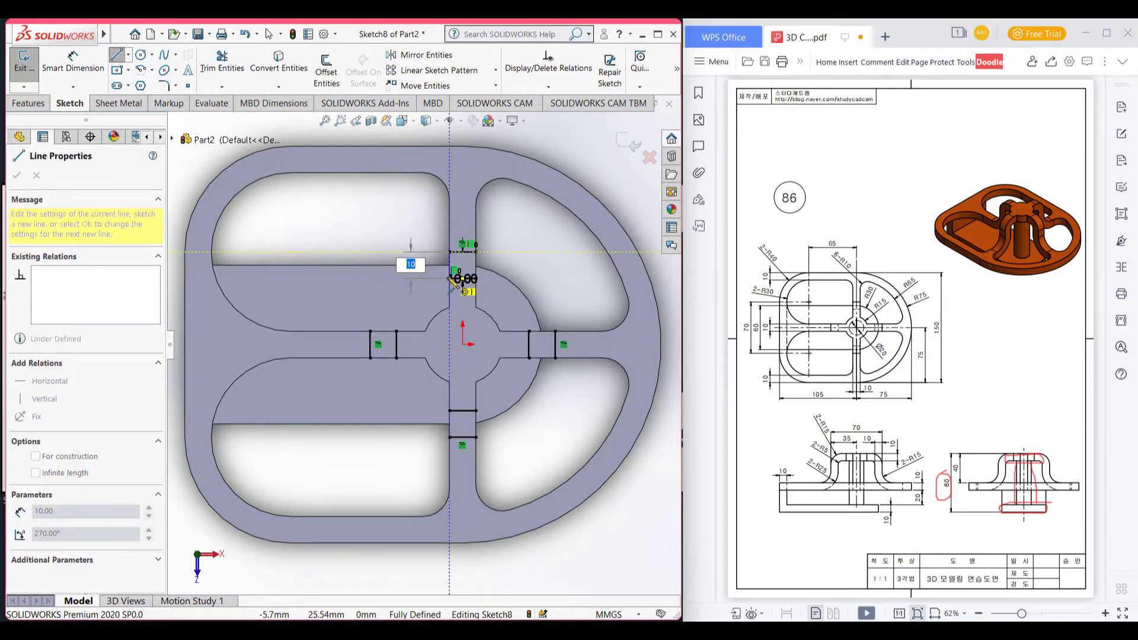
pyautogui.click(450, 278)
pyautogui.scroll(-2, 504, 249)
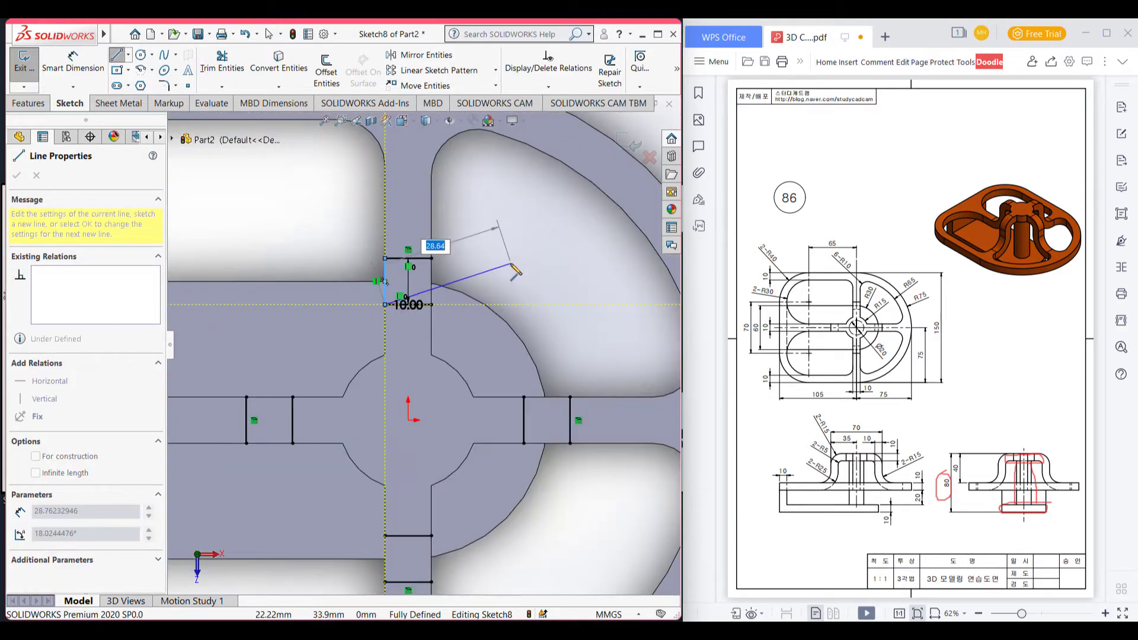
pyautogui.press('Escape')
pyautogui.scroll(-3, 446, 242)
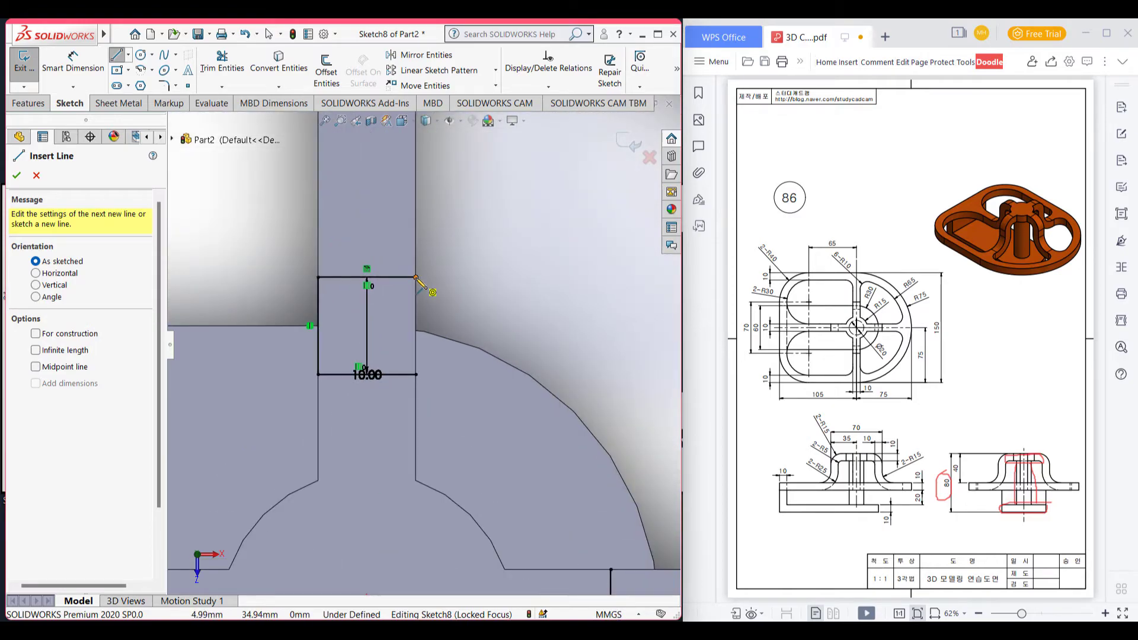
pyautogui.click(416, 277)
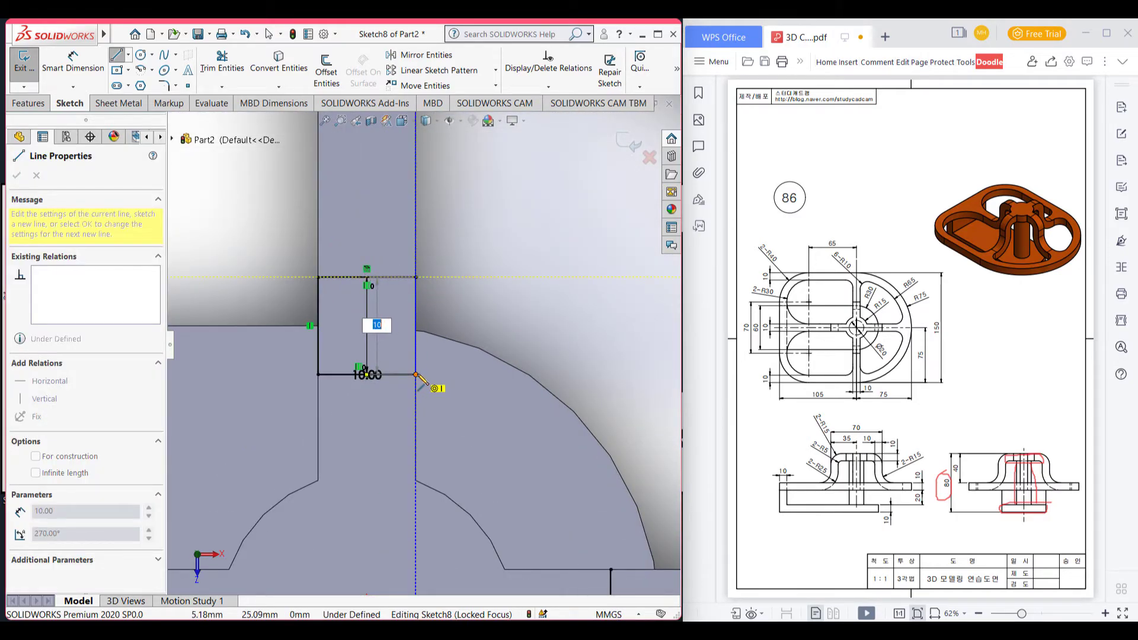
pyautogui.click(416, 375)
pyautogui.scroll(3, 424, 350)
pyautogui.press('Escape')
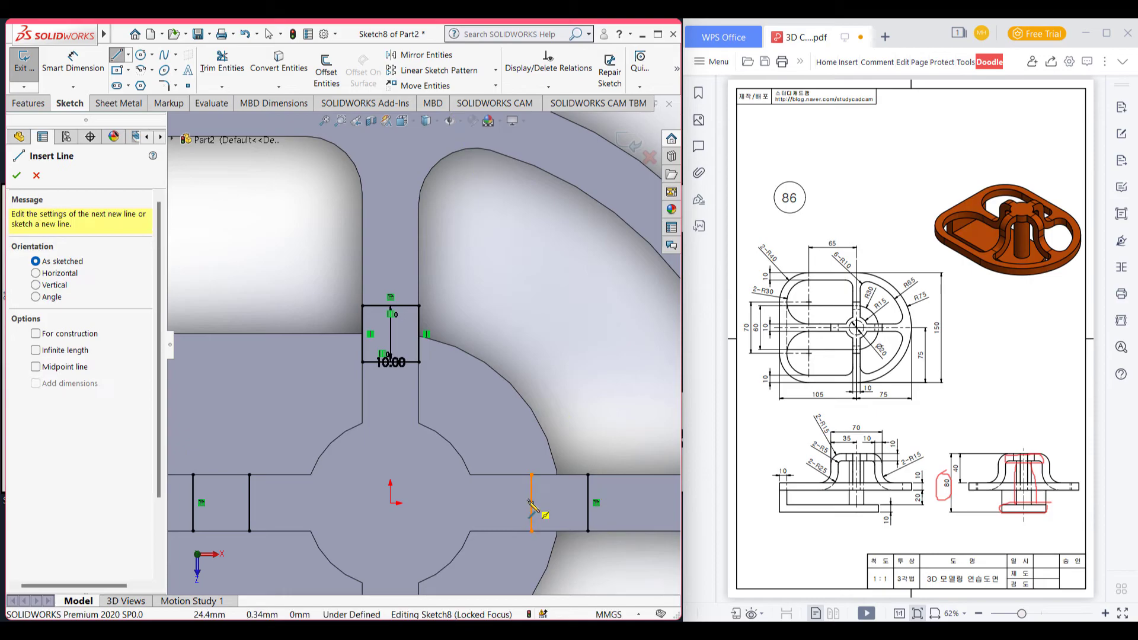
pyautogui.scroll(2, 532, 506)
pyautogui.scroll(-3, 501, 452)
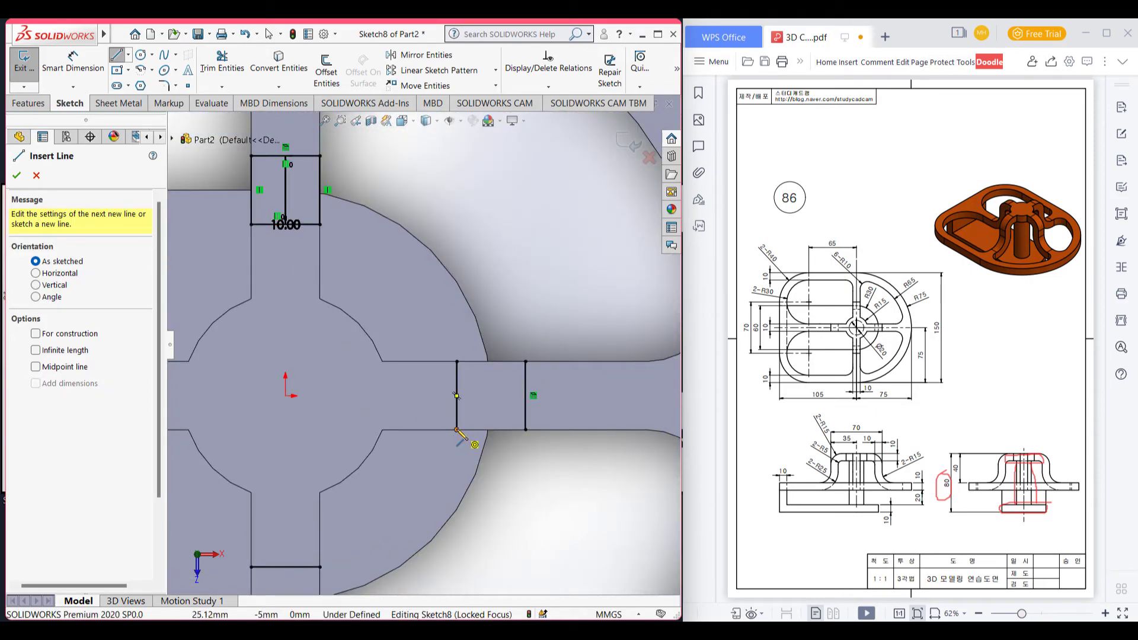
pyautogui.click(457, 430)
pyautogui.doubleClick(525, 430)
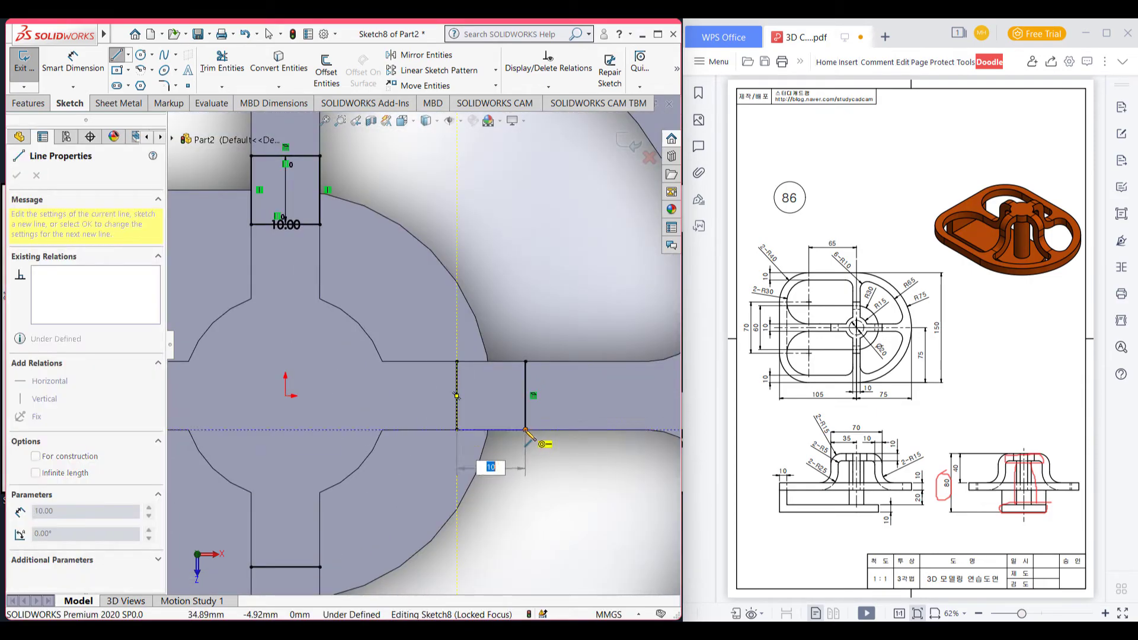
pyautogui.click(546, 307)
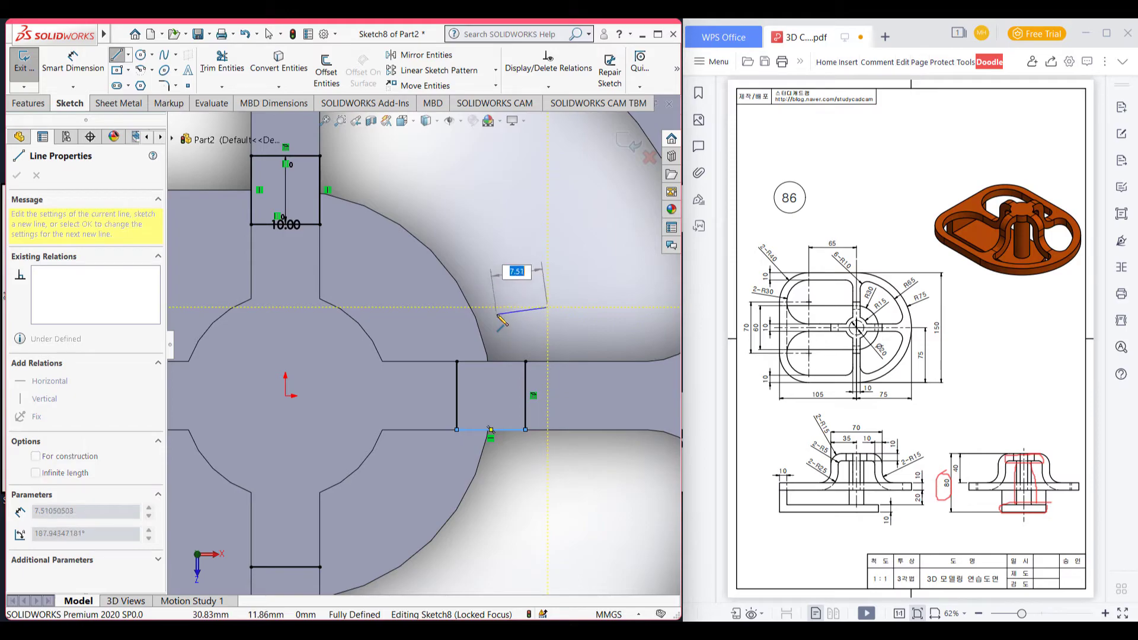
pyautogui.press('Escape')
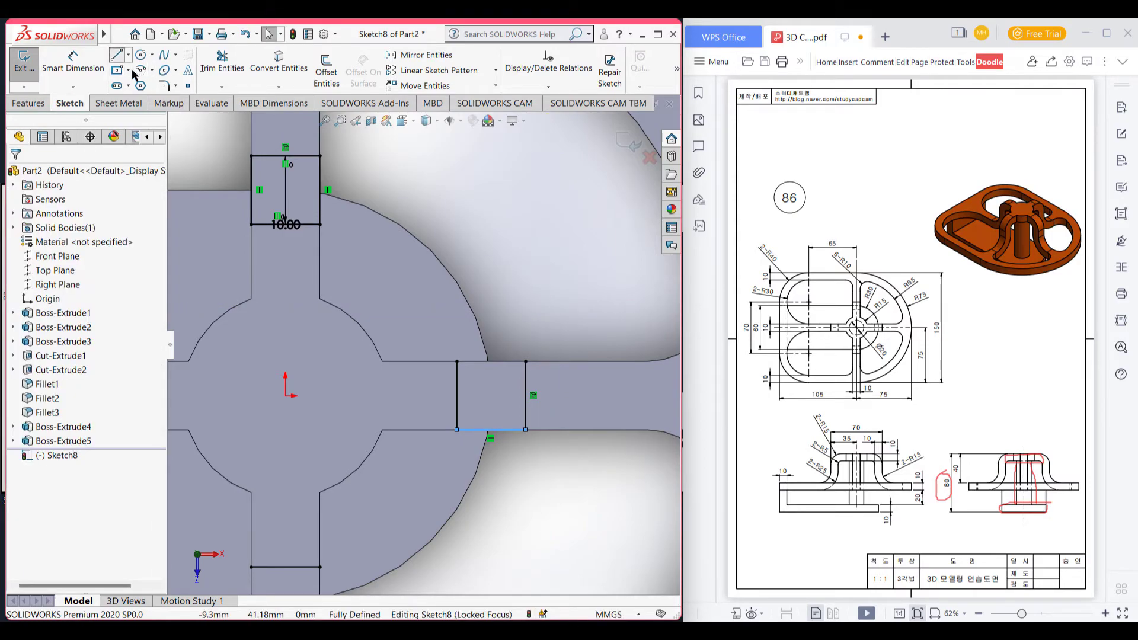
pyautogui.click(116, 54)
pyautogui.moveTo(457, 362); pyautogui.dragTo(525, 362)
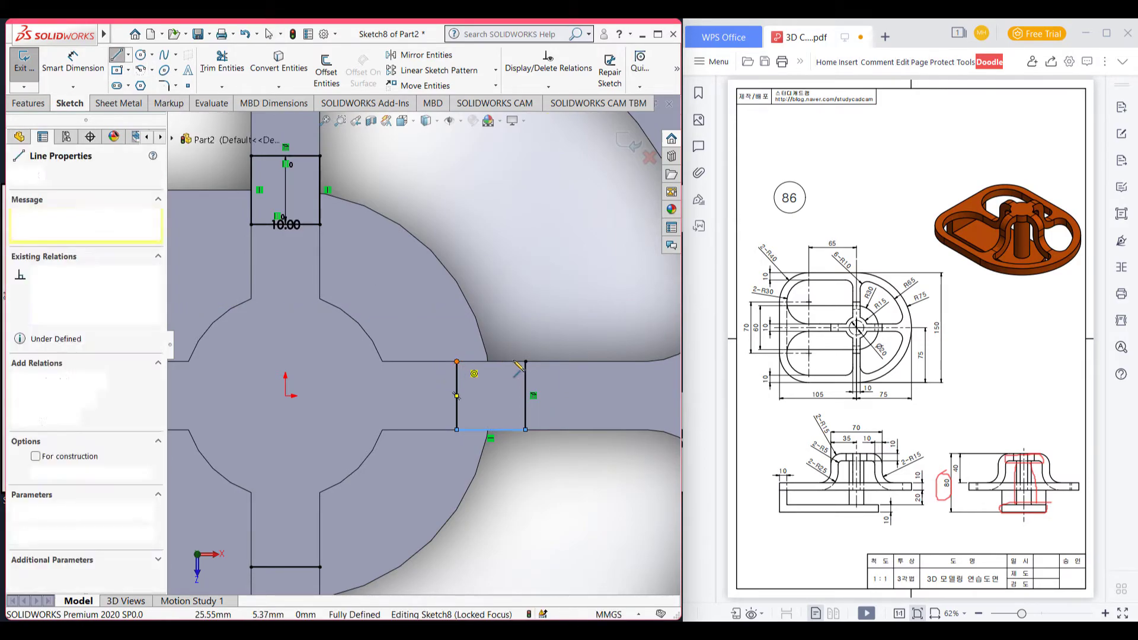
pyautogui.scroll(5, 511, 490)
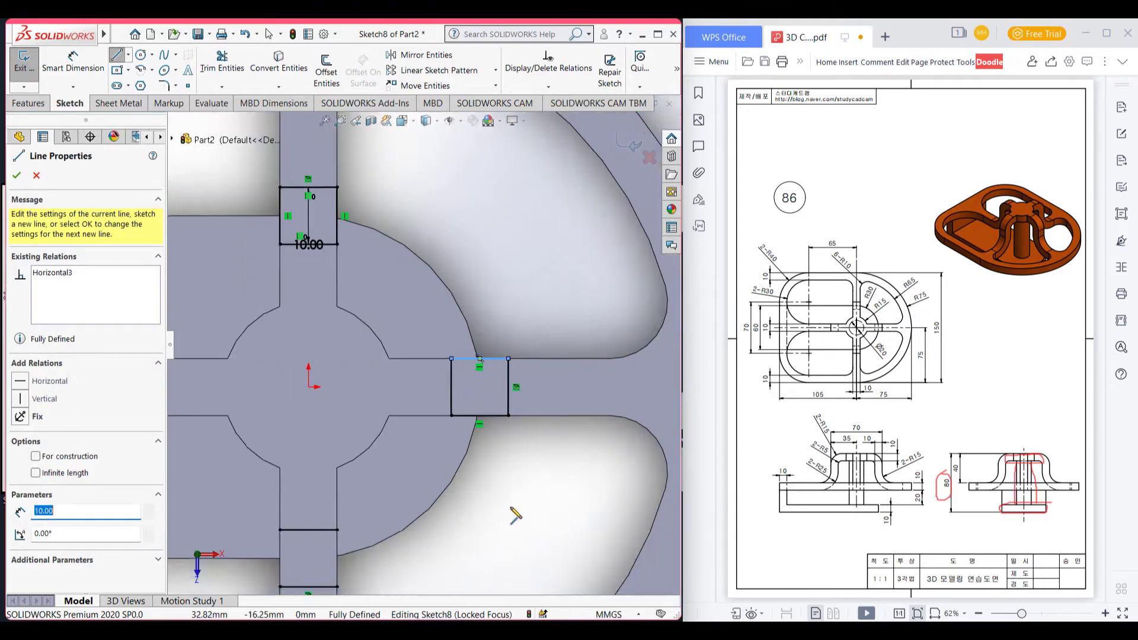
pyautogui.scroll(-4, 376, 392)
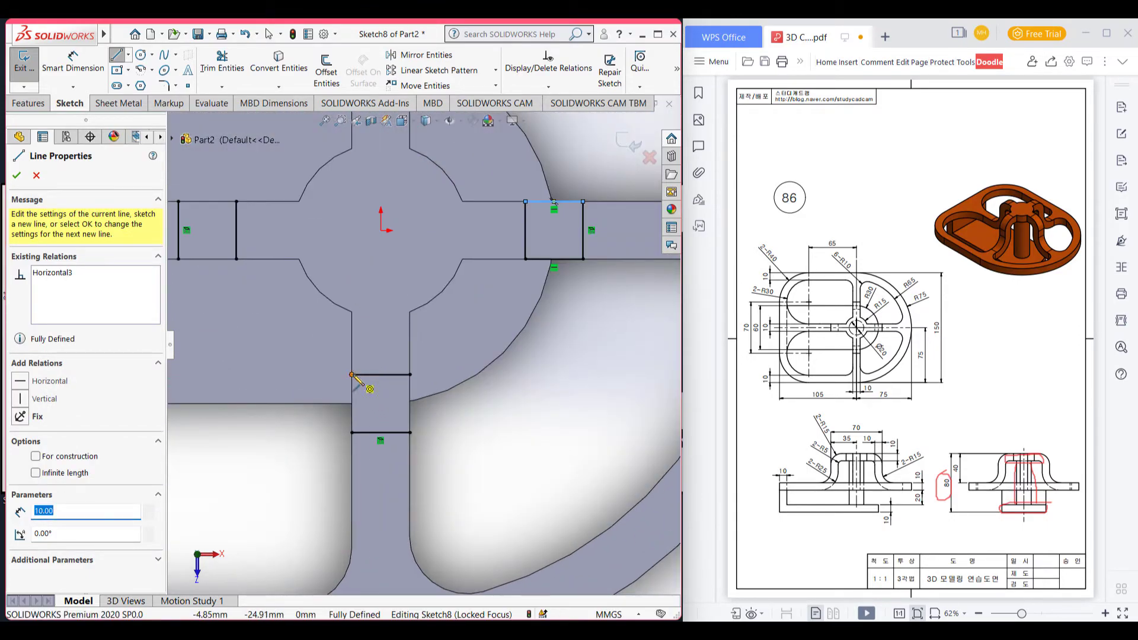
# - Close the lower and left squares with their remaining 10 mm sides
pyautogui.moveTo(353, 375); pyautogui.dragTo(352, 433)
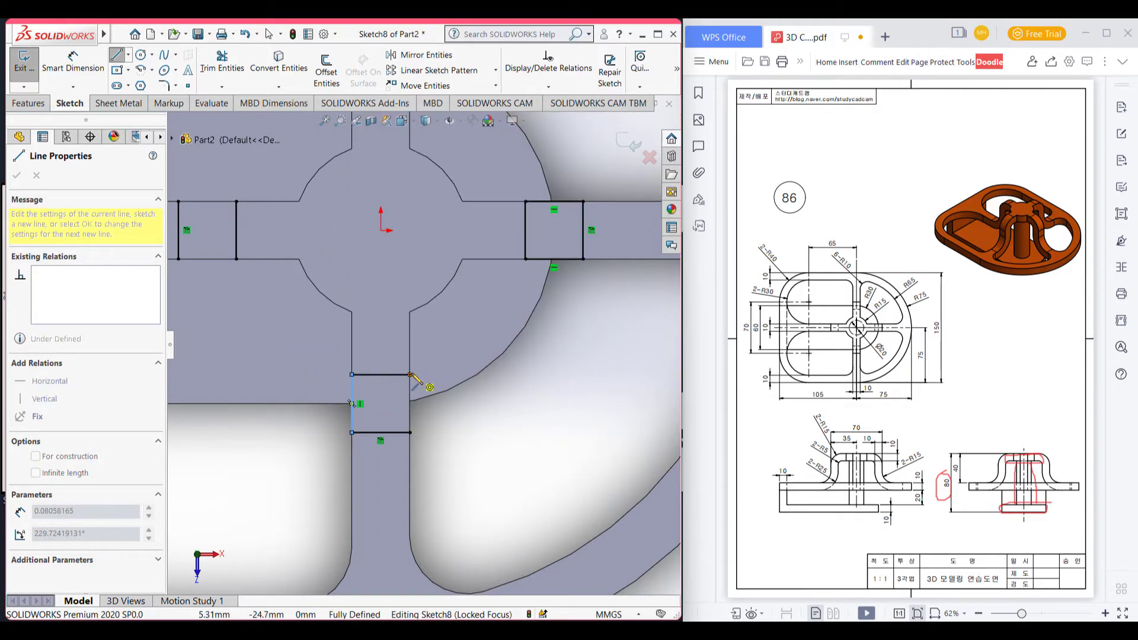
pyautogui.moveTo(415, 383); pyautogui.dragTo(411, 433)
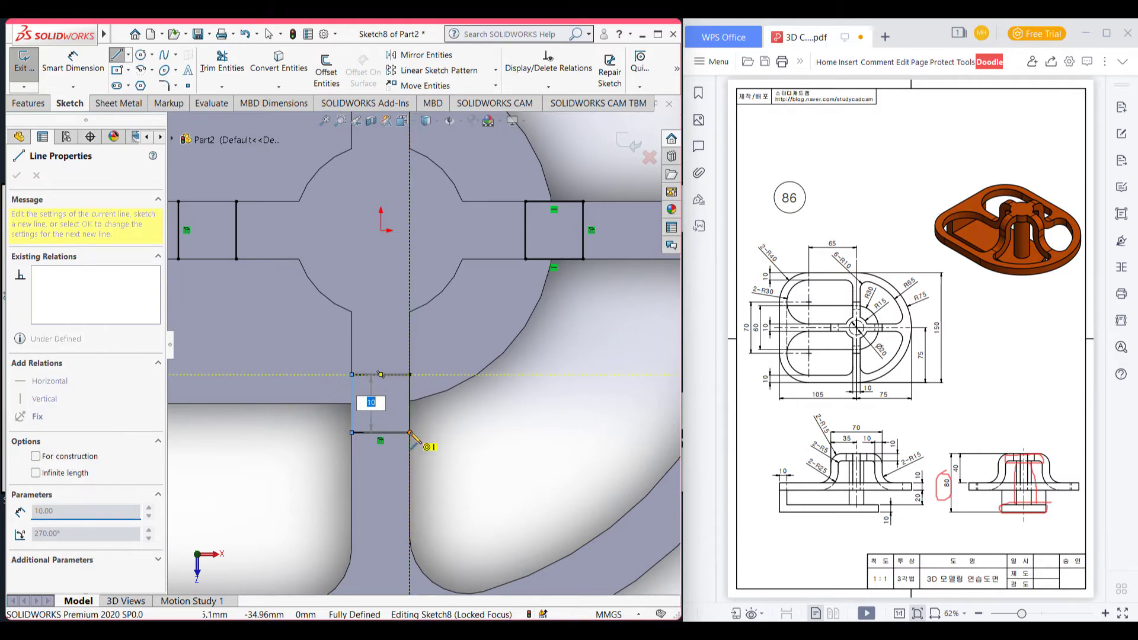
pyautogui.scroll(3, 420, 345)
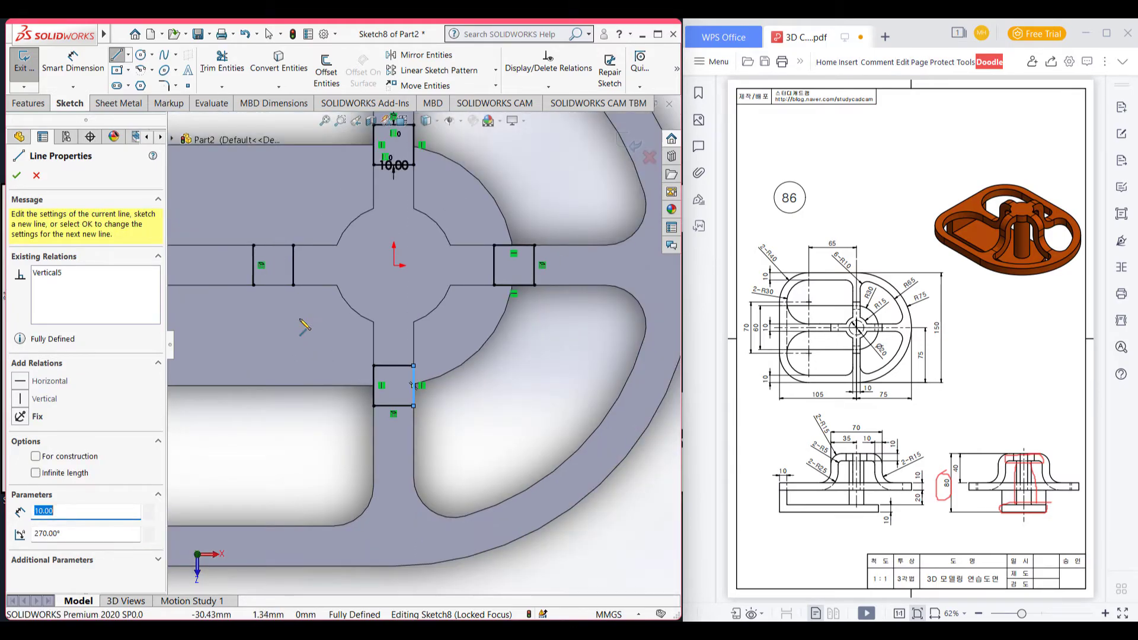
pyautogui.scroll(2, 304, 325)
pyautogui.scroll(-2, 324, 283)
pyautogui.click(318, 278)
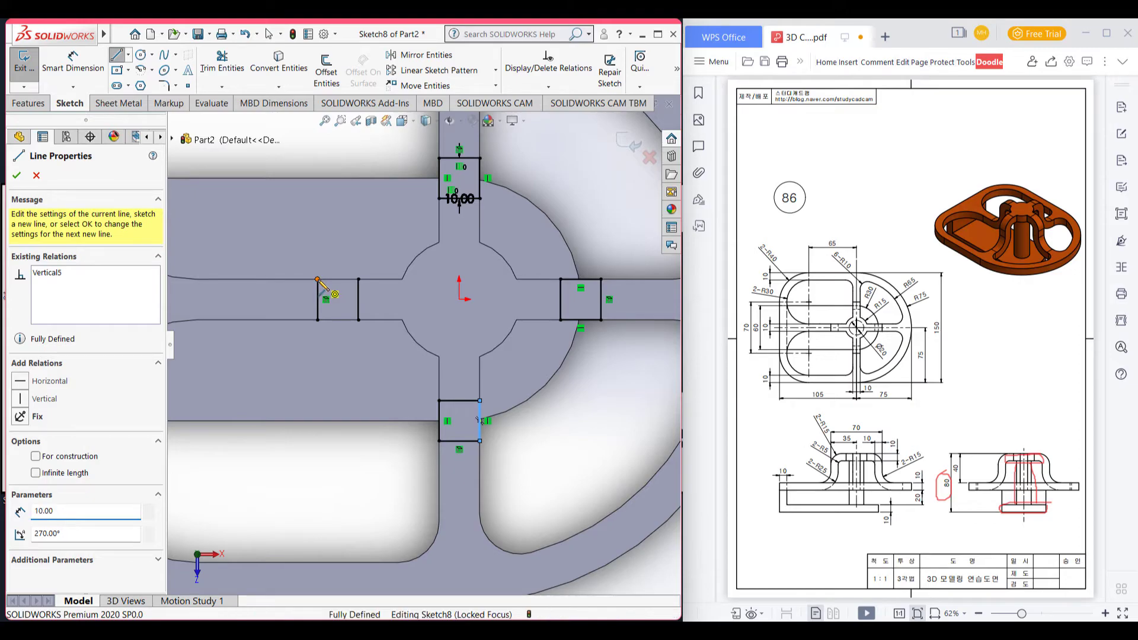
pyautogui.click(358, 279)
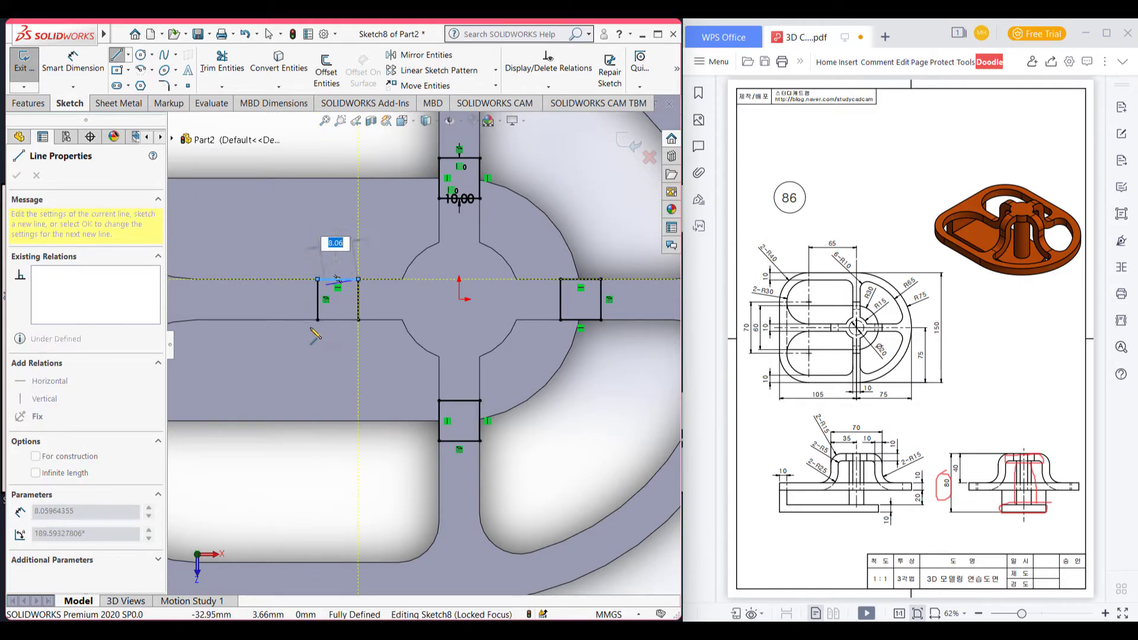
pyautogui.press('Escape')
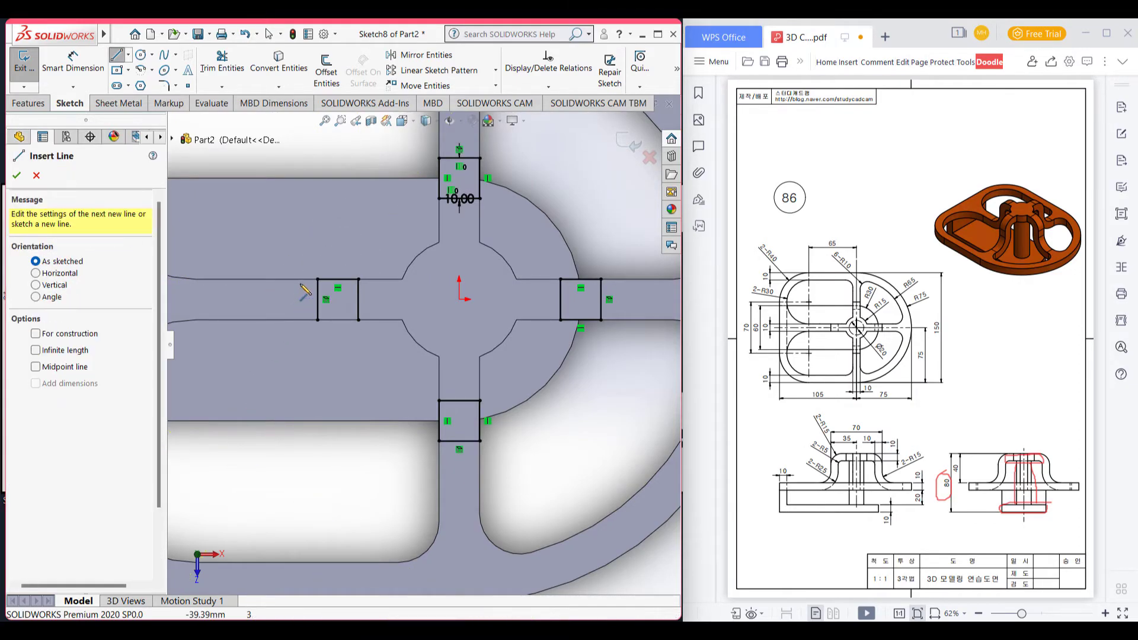
pyautogui.click(318, 320)
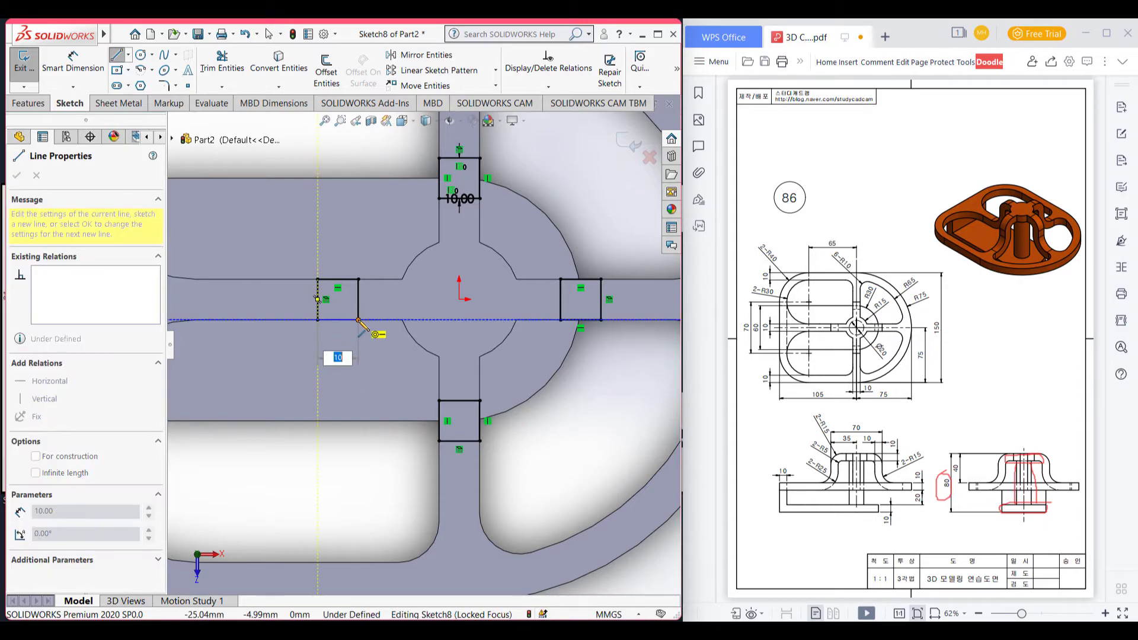
pyautogui.click(359, 321)
pyautogui.press('Escape')
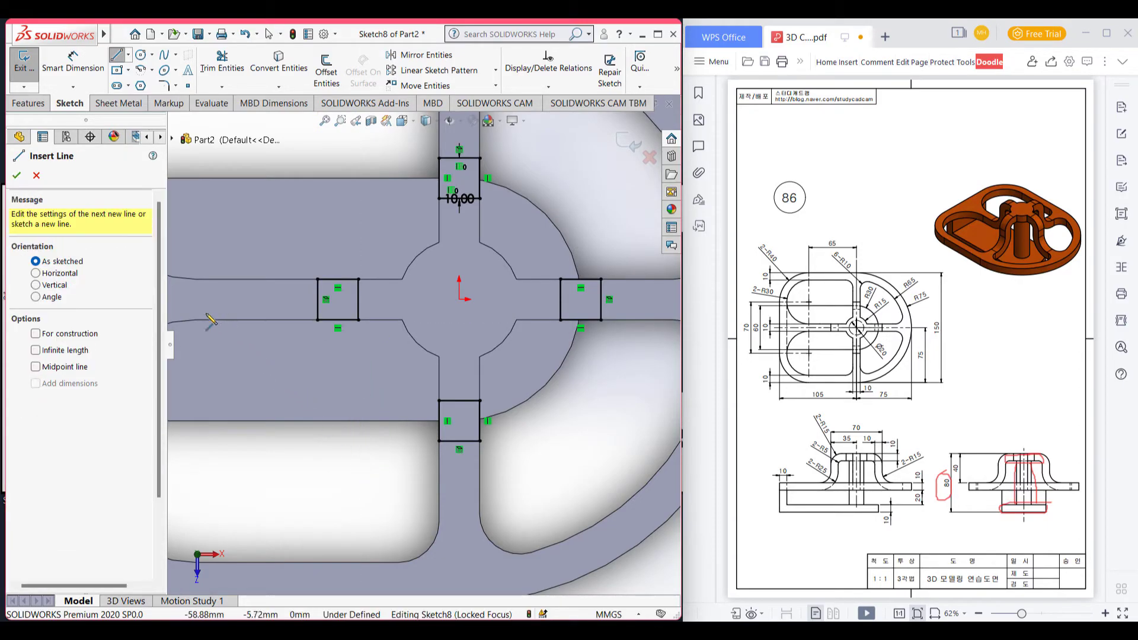
pyautogui.click(15, 176)
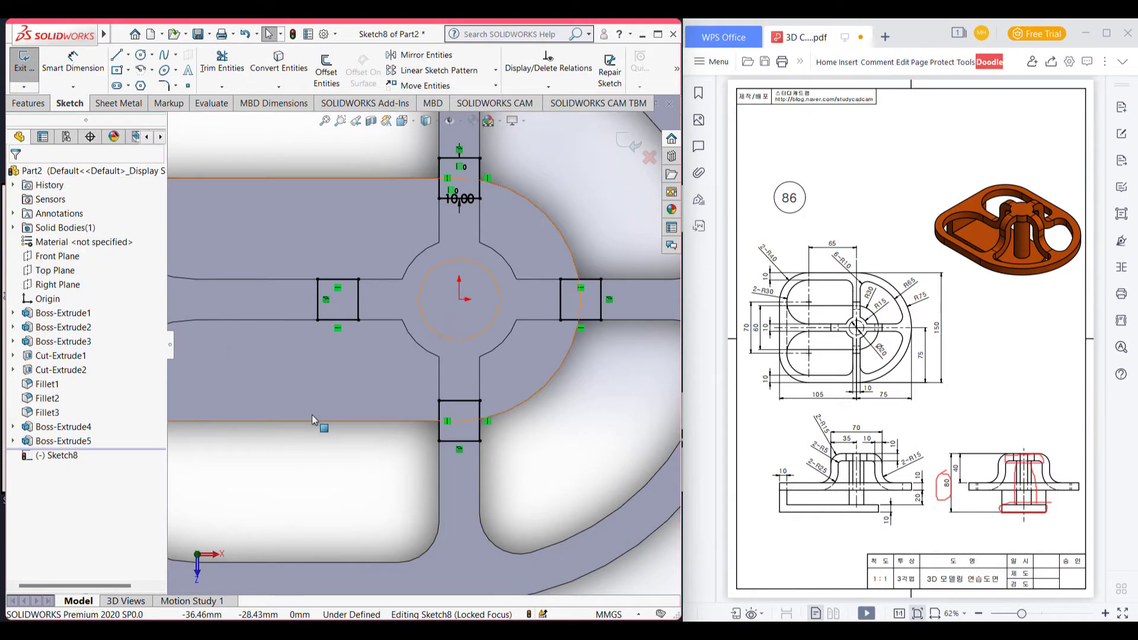
# - Show the part in isometric and circle the 2-R5 fillet on the reference drawing
pyautogui.hotkey('ctrl', '7')
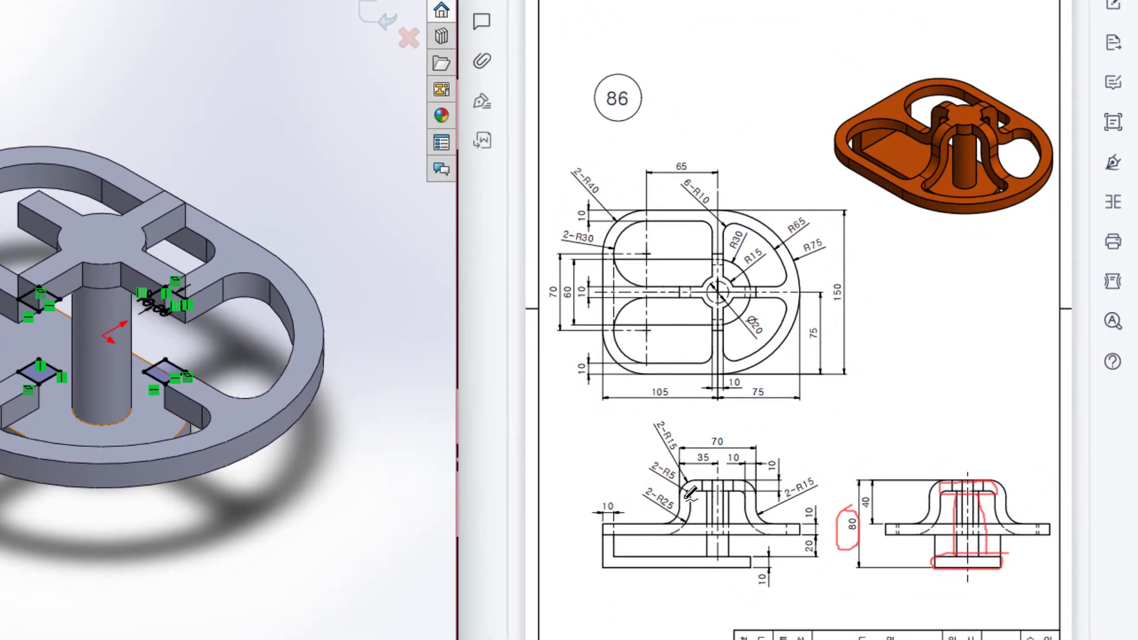
pyautogui.moveTo(685, 488); pyautogui.dragTo(680, 524)
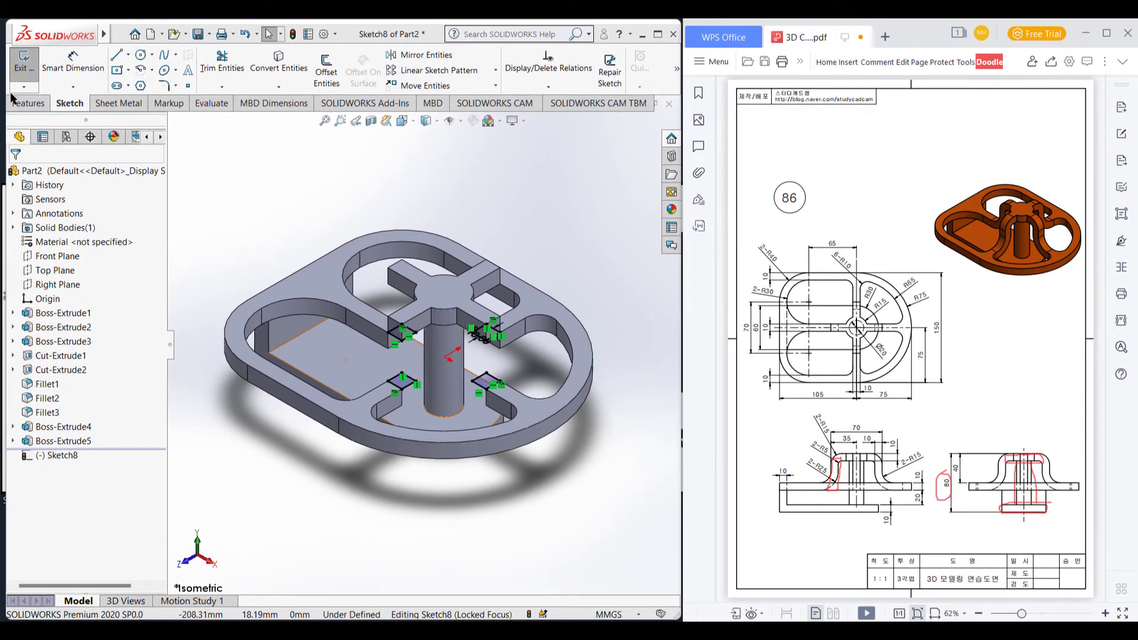
# - Extrude the square sketches with Direction 1 set Up To Surface at a chosen face
pyautogui.click(17, 102)
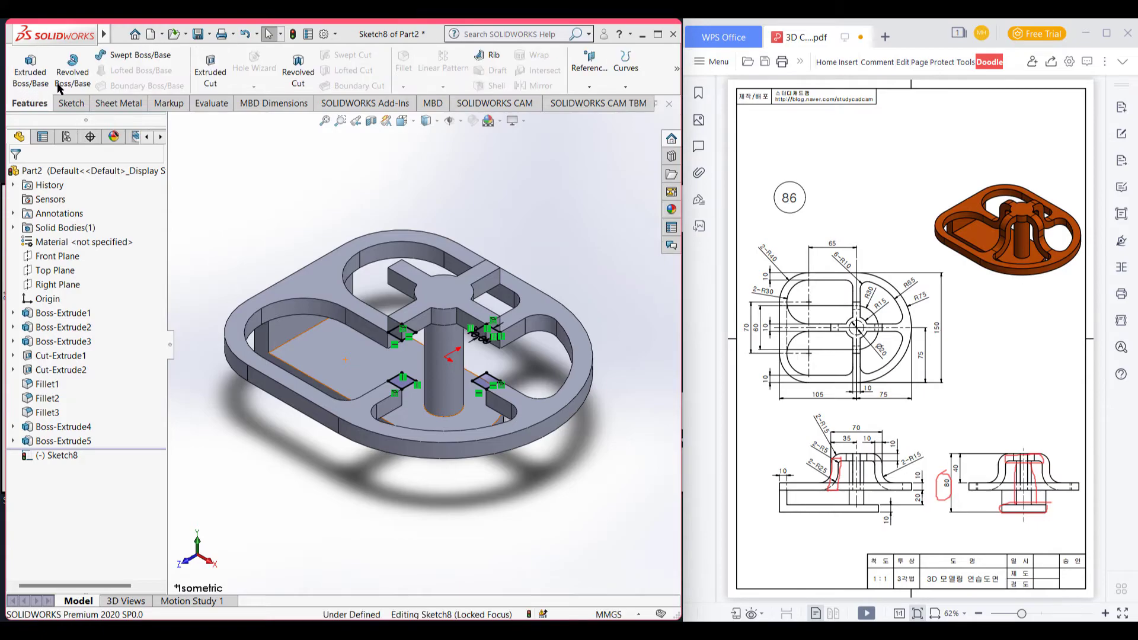
pyautogui.click(21, 70)
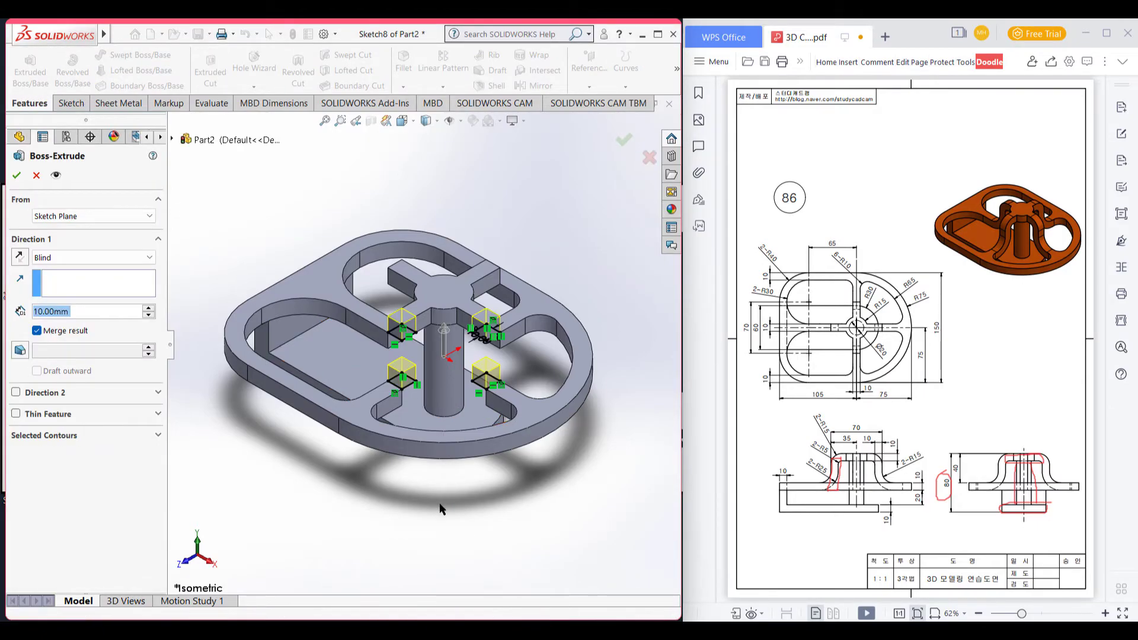
pyautogui.click(91, 257)
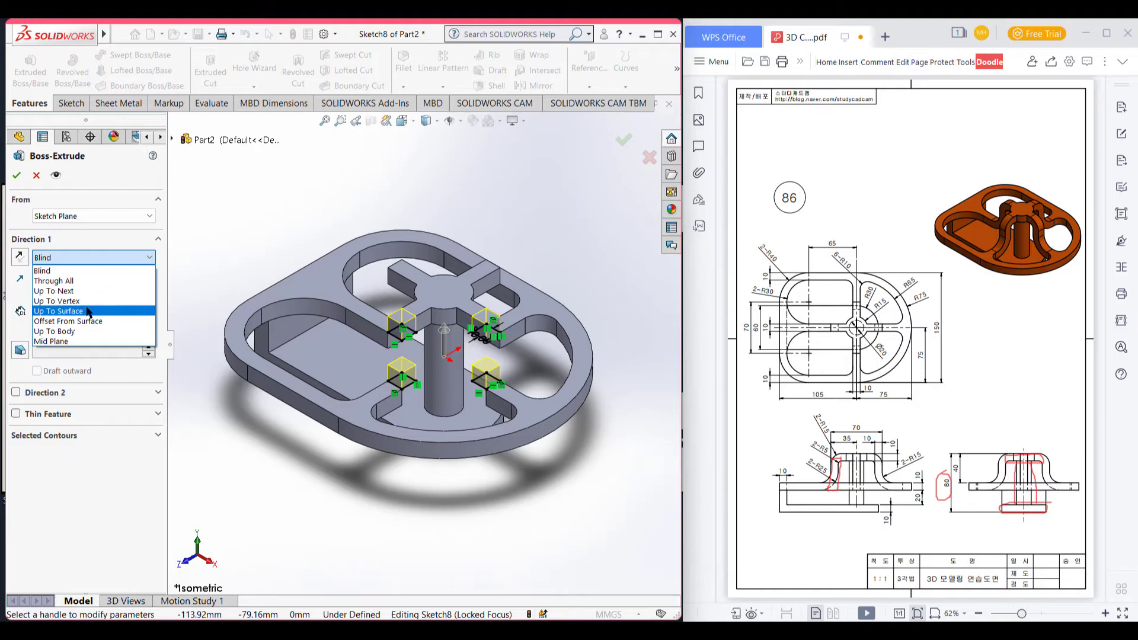
pyautogui.click(89, 313)
pyautogui.moveTo(360, 499); pyautogui.dragTo(351, 338, button='middle')
pyautogui.scroll(-5, 397, 306)
pyautogui.scroll(3, 398, 303)
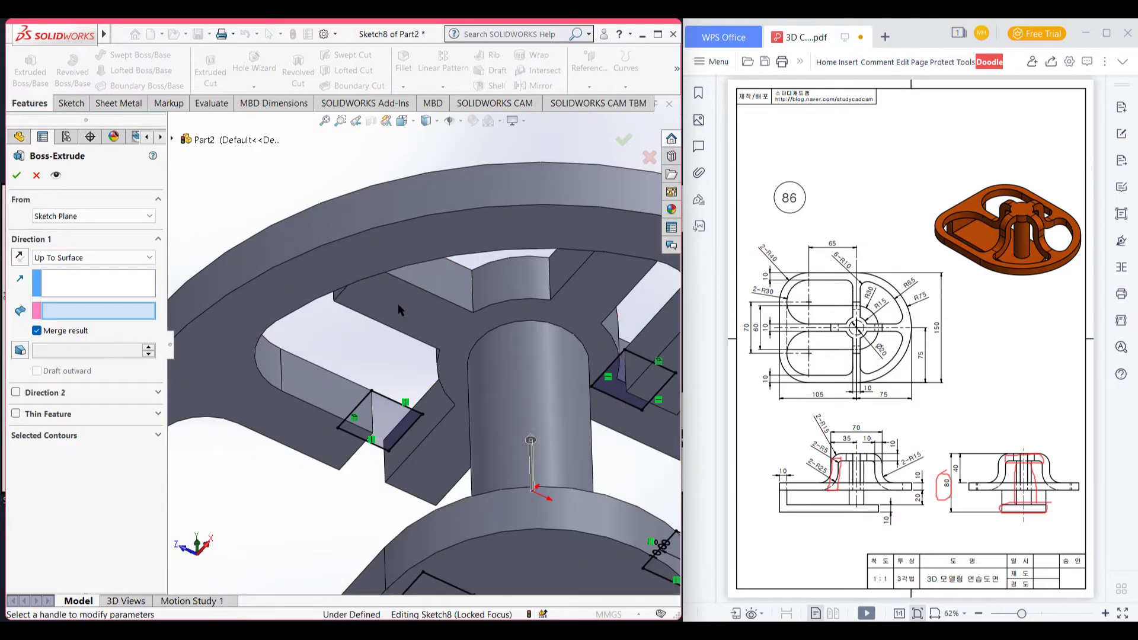
pyautogui.click(397, 305)
pyautogui.moveTo(392, 224)
pyautogui.mouseDown(button='middle')
pyautogui.moveTo(386, 322)
pyautogui.moveTo(379, 290)
pyautogui.mouseUp(button='middle')
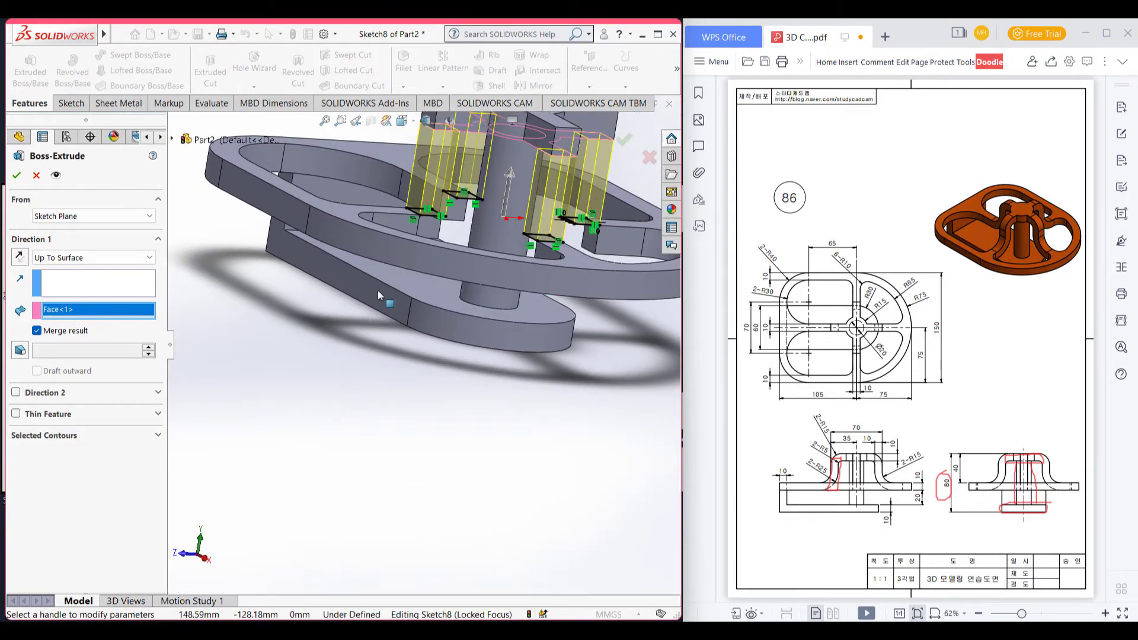
# - Add Direction 2 Up To Surface at the opposite face and confirm the rib-block extrusion
pyautogui.click(16, 393)
pyautogui.click(67, 408)
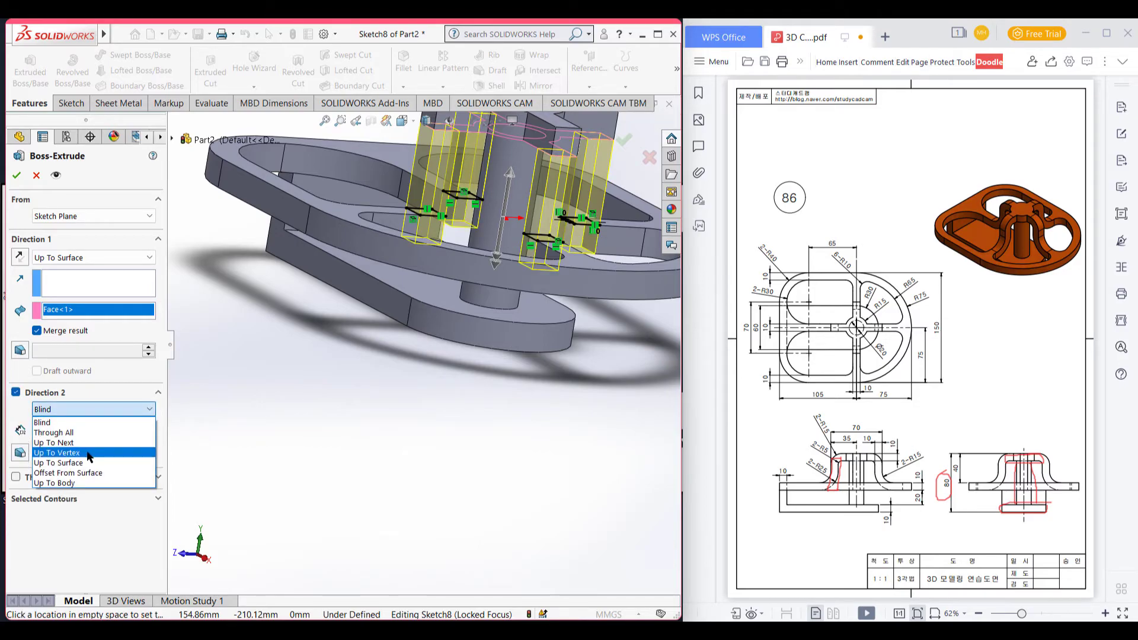
pyautogui.click(77, 463)
pyautogui.moveTo(384, 425); pyautogui.dragTo(615, 371, button='middle')
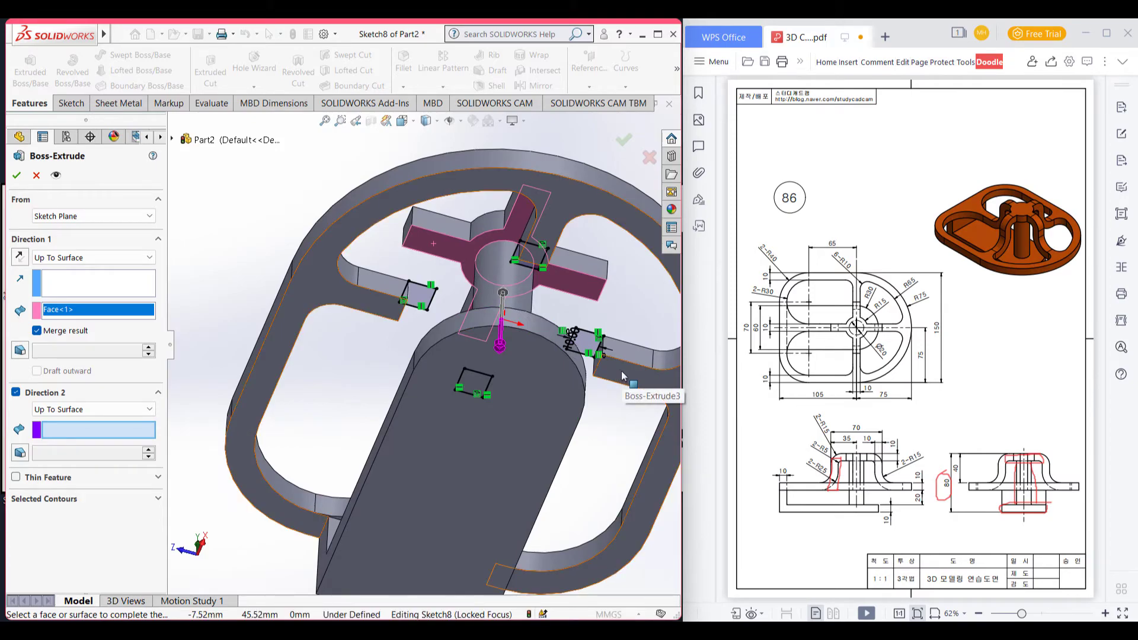
pyautogui.click(623, 376)
pyautogui.scroll(3, 596, 449)
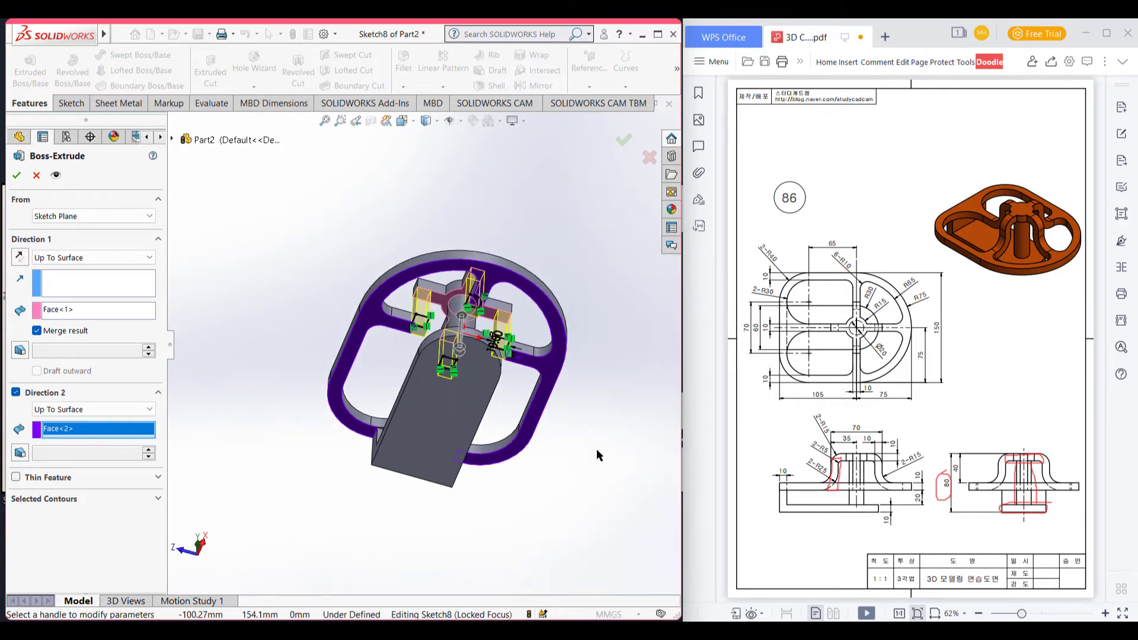
pyautogui.moveTo(596, 449); pyautogui.dragTo(561, 399, button='middle')
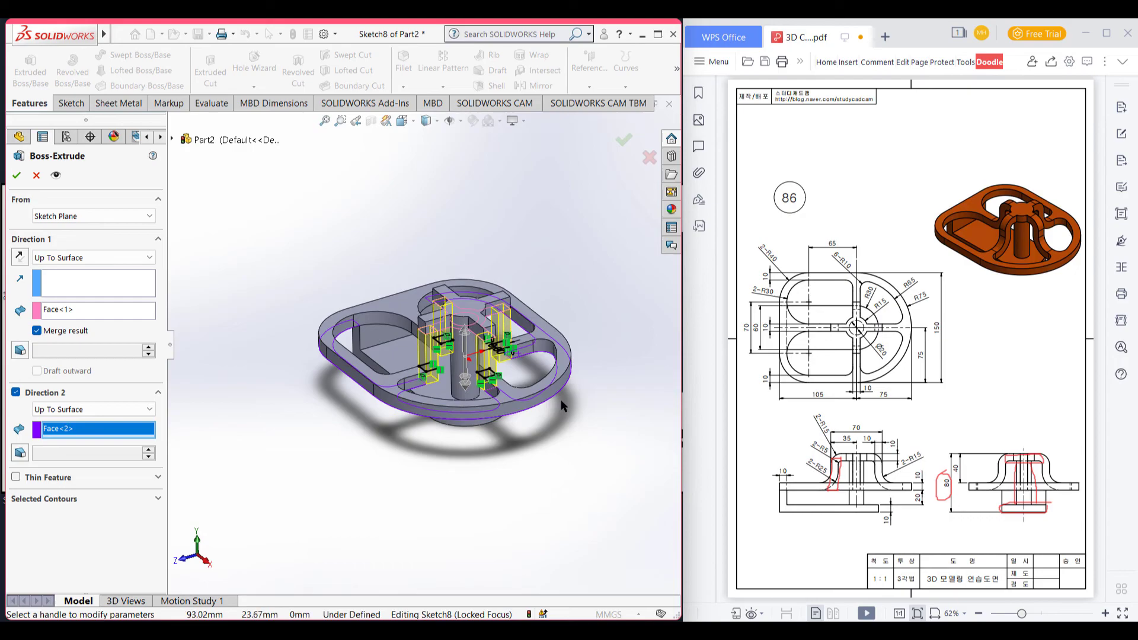
pyautogui.scroll(-2, 566, 412)
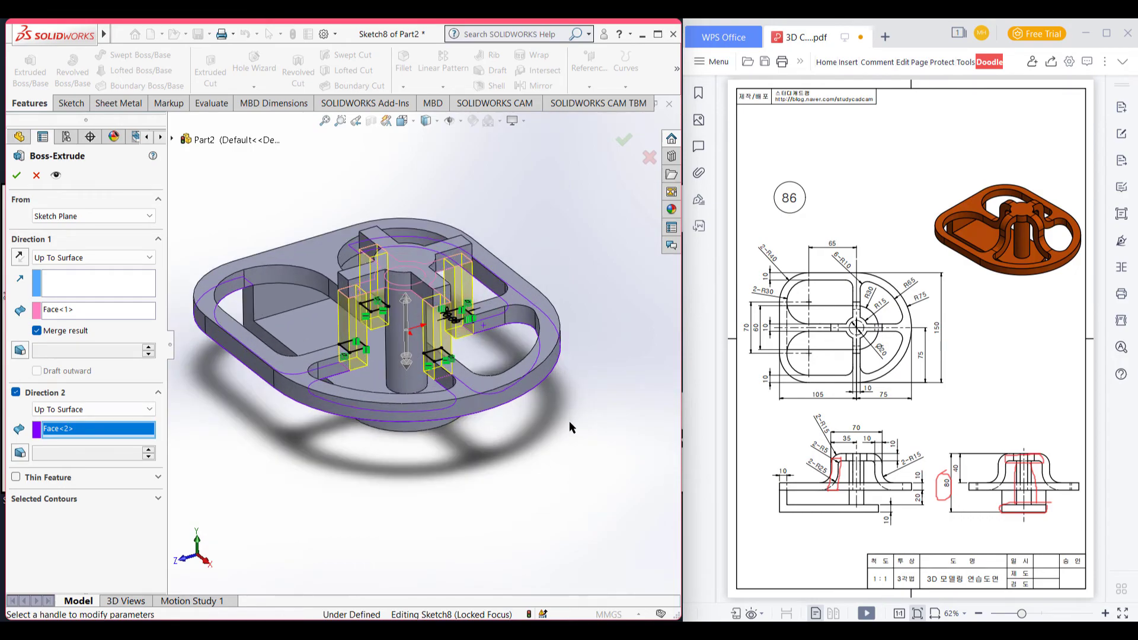
pyautogui.click(17, 179)
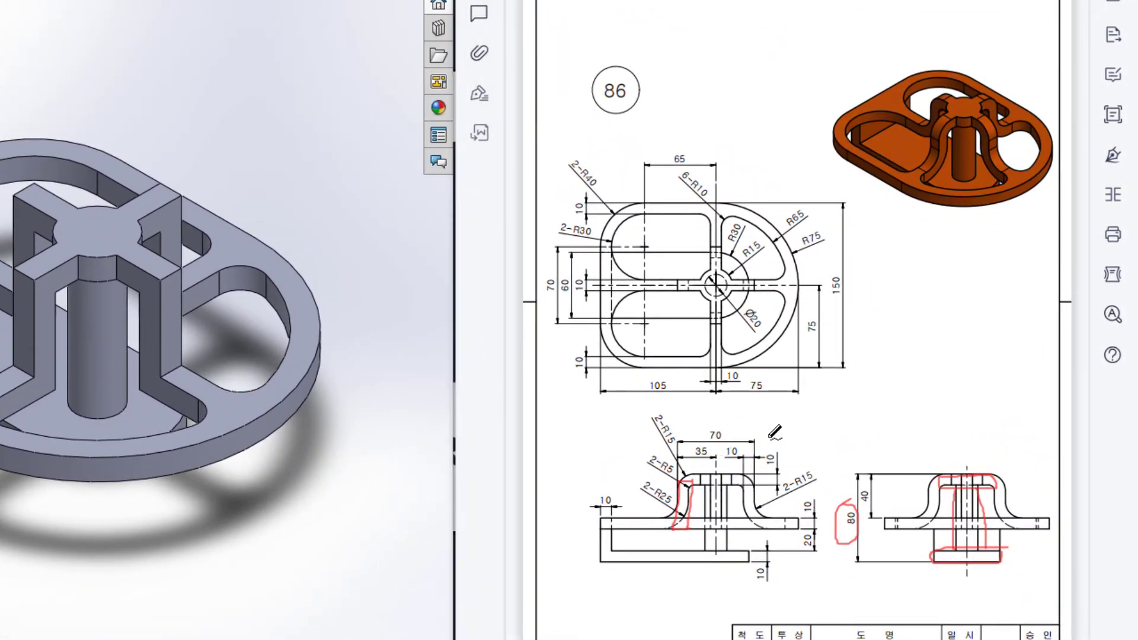
# - Erase the earlier red markups and draw a red loop around the 2-R15 label
pyautogui.press('e')
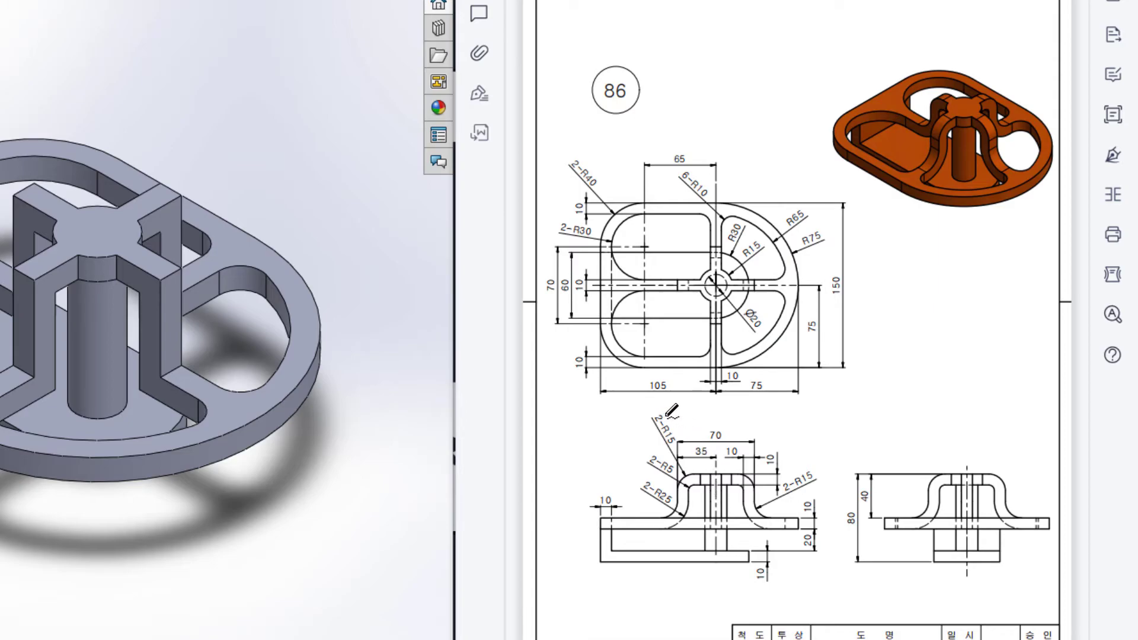
pyautogui.moveTo(677, 448); pyautogui.dragTo(668, 417)
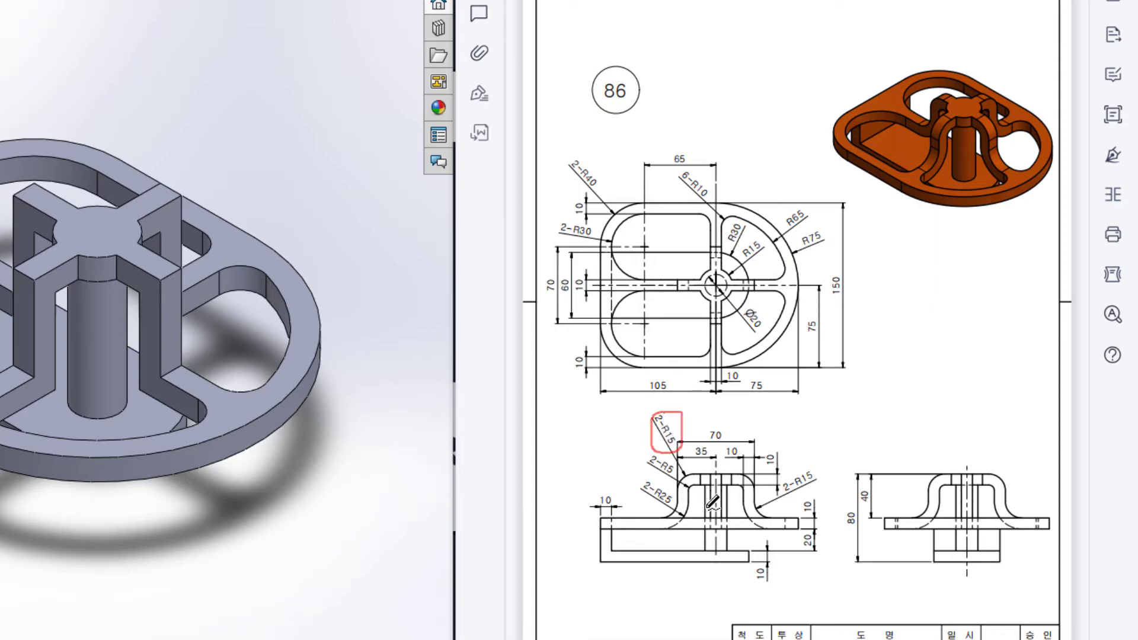
pyautogui.moveTo(819, 495); pyautogui.dragTo(808, 463)
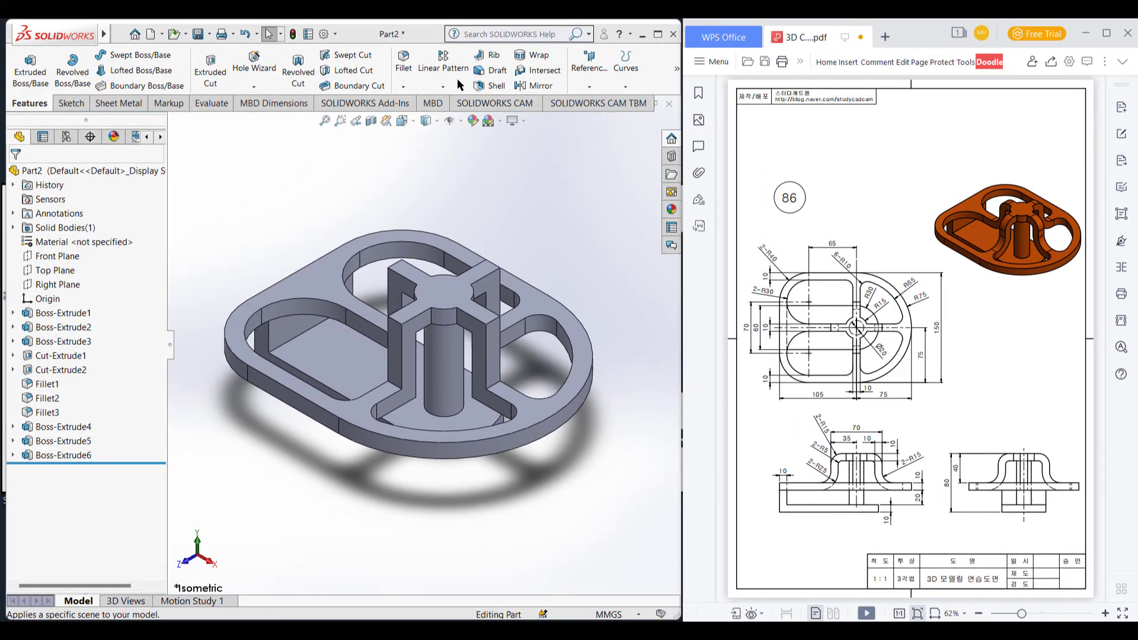
# - Start a 15 mm fillet and pick the first four rib-to-boss edges
pyautogui.click(407, 68)
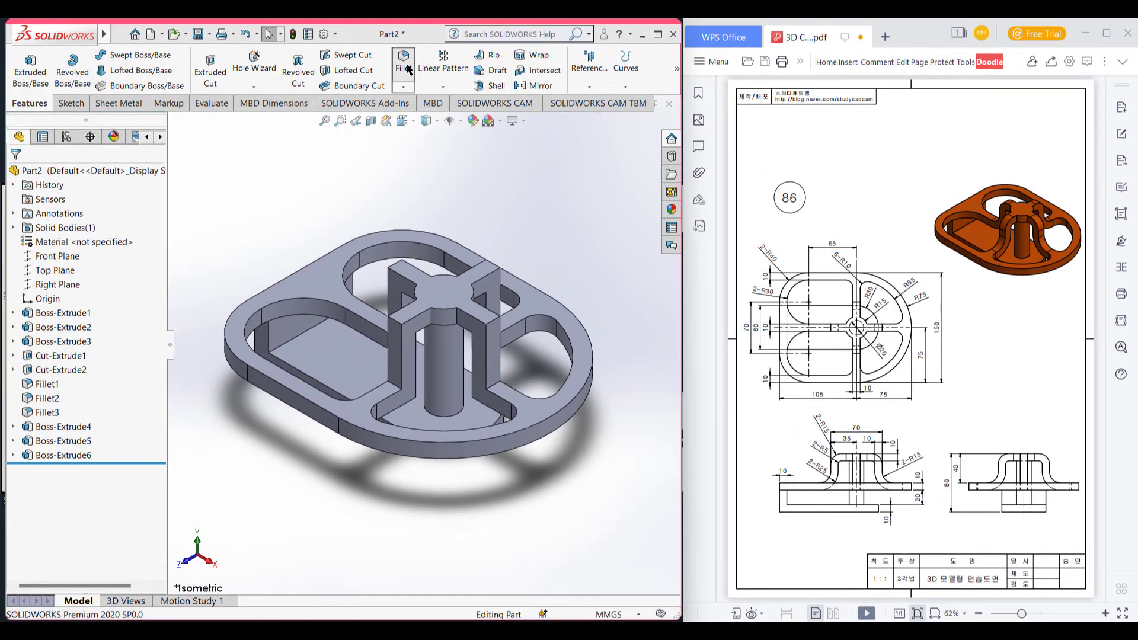
pyautogui.write('15')
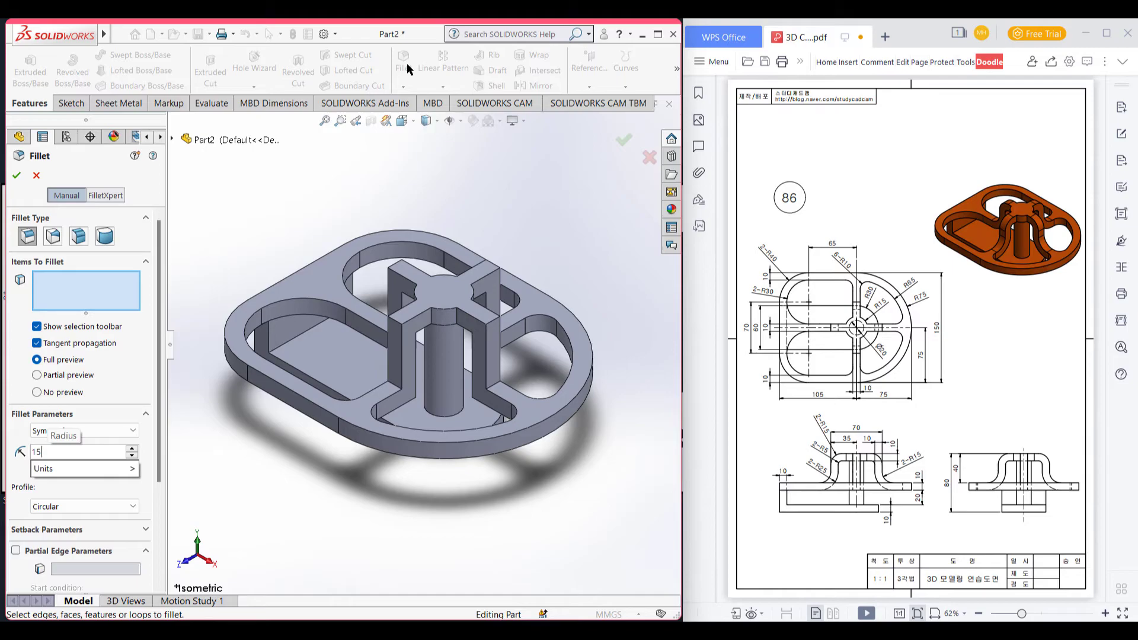
pyautogui.press('Return')
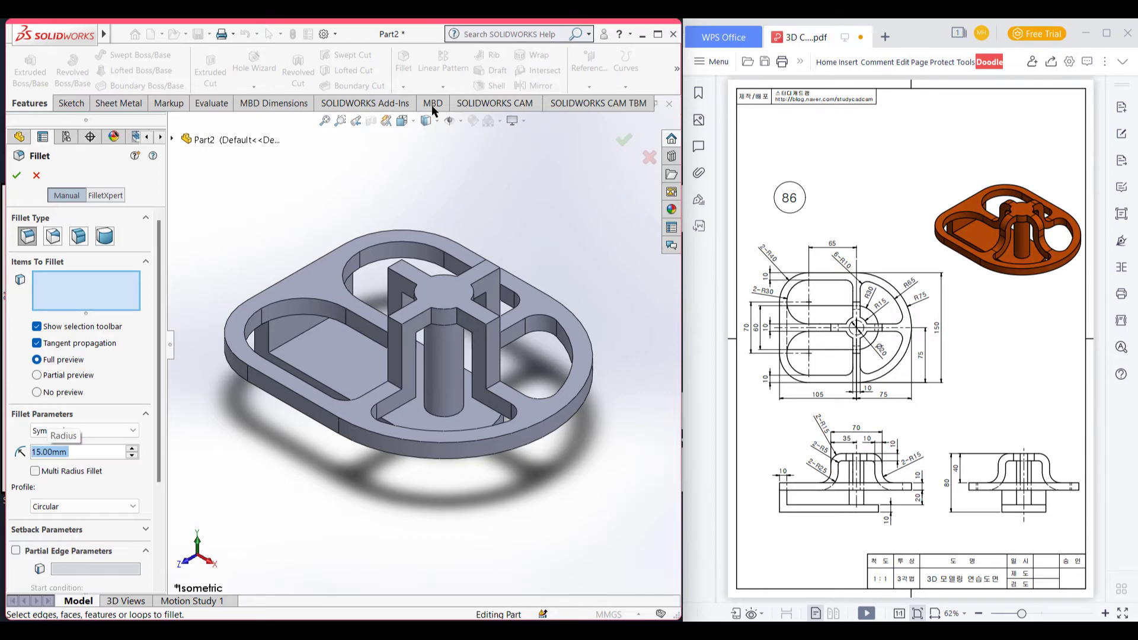
pyautogui.click(395, 322)
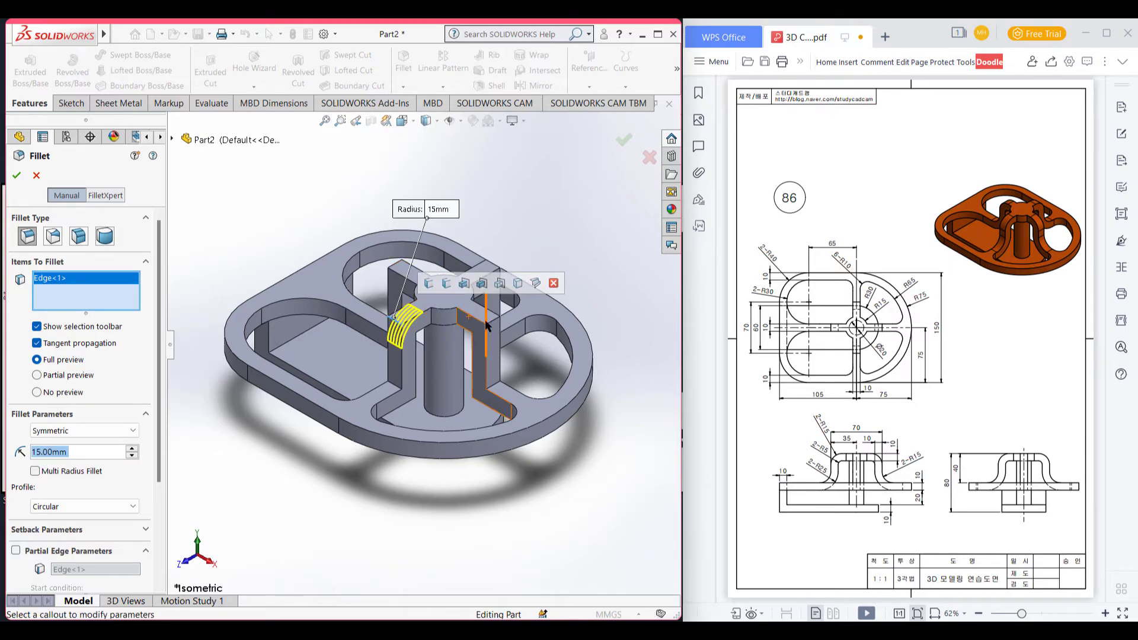
pyautogui.click(492, 324)
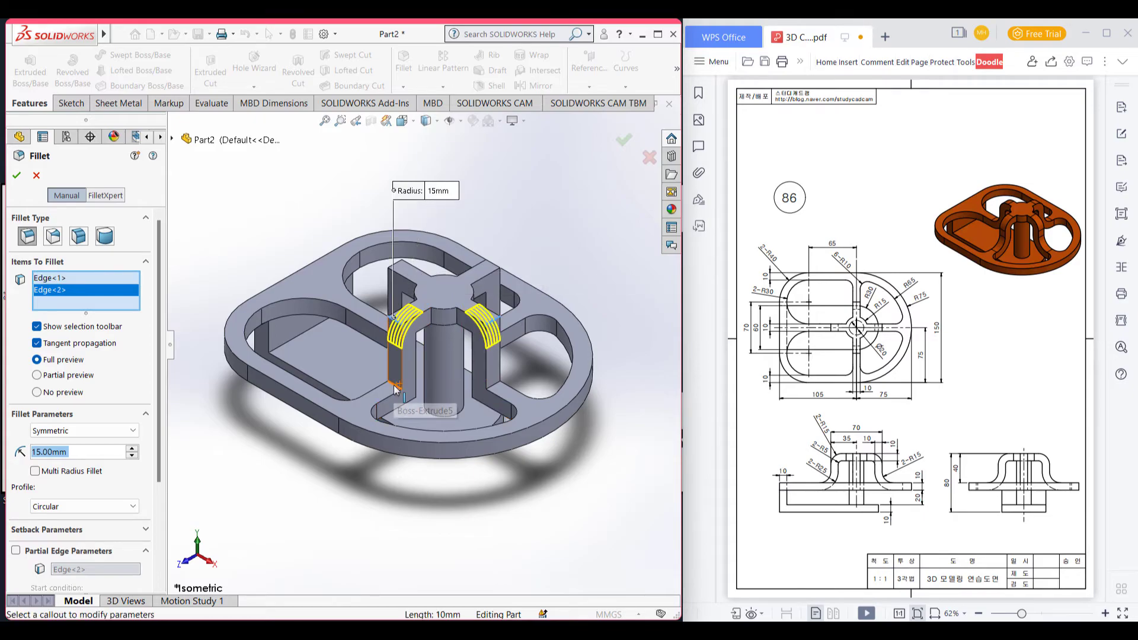
pyautogui.click(505, 390)
pyautogui.click(495, 388)
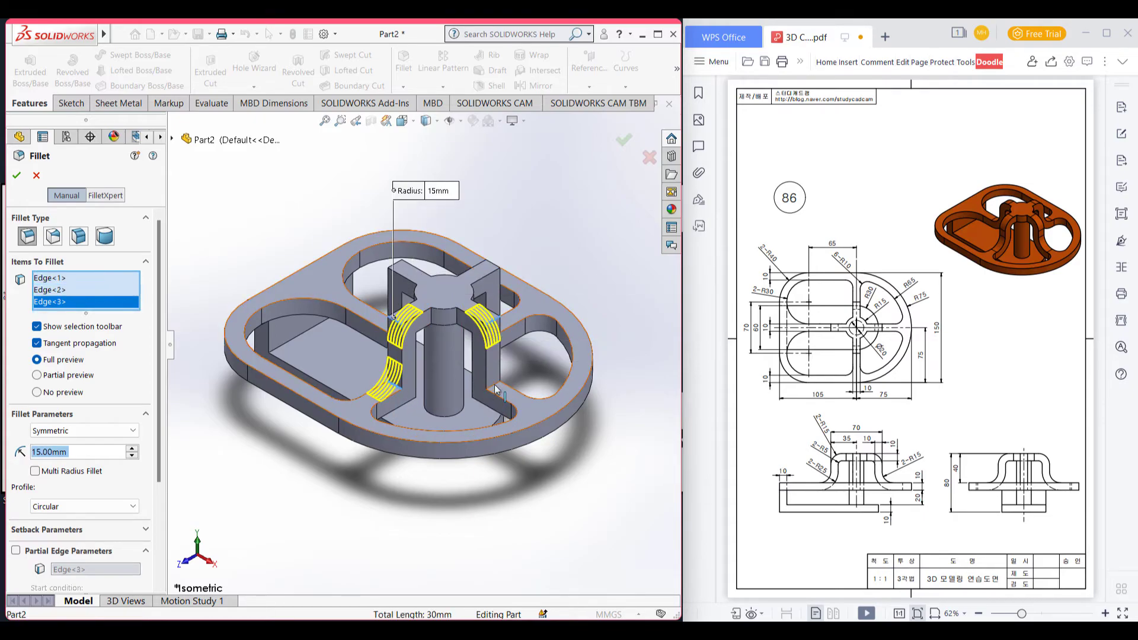
# - Add the remaining four rib-to-boss edges and apply the 15 mm fillet
pyautogui.moveTo(536, 245); pyautogui.dragTo(450, 299, button='middle')
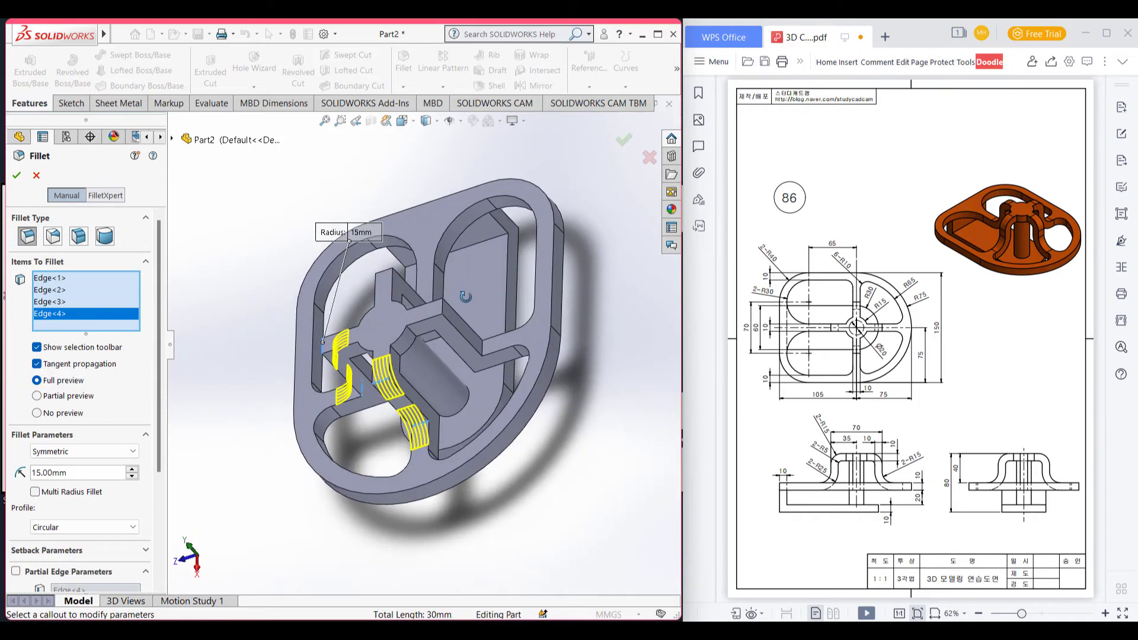
pyautogui.click(446, 309)
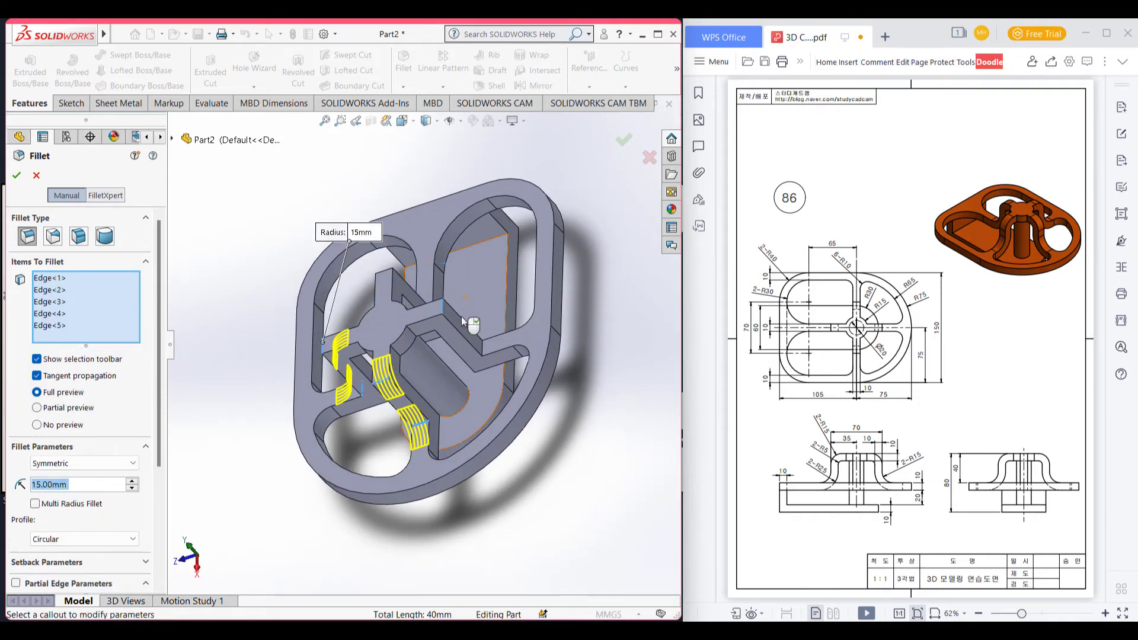
pyautogui.click(484, 352)
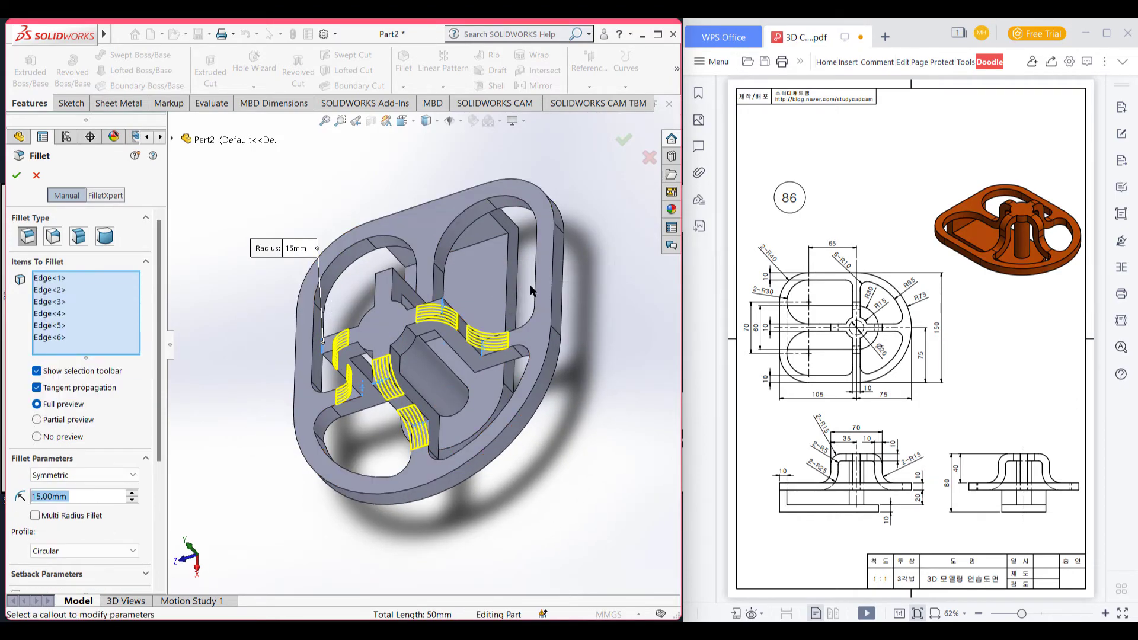
pyautogui.moveTo(531, 415); pyautogui.dragTo(569, 386, button='middle')
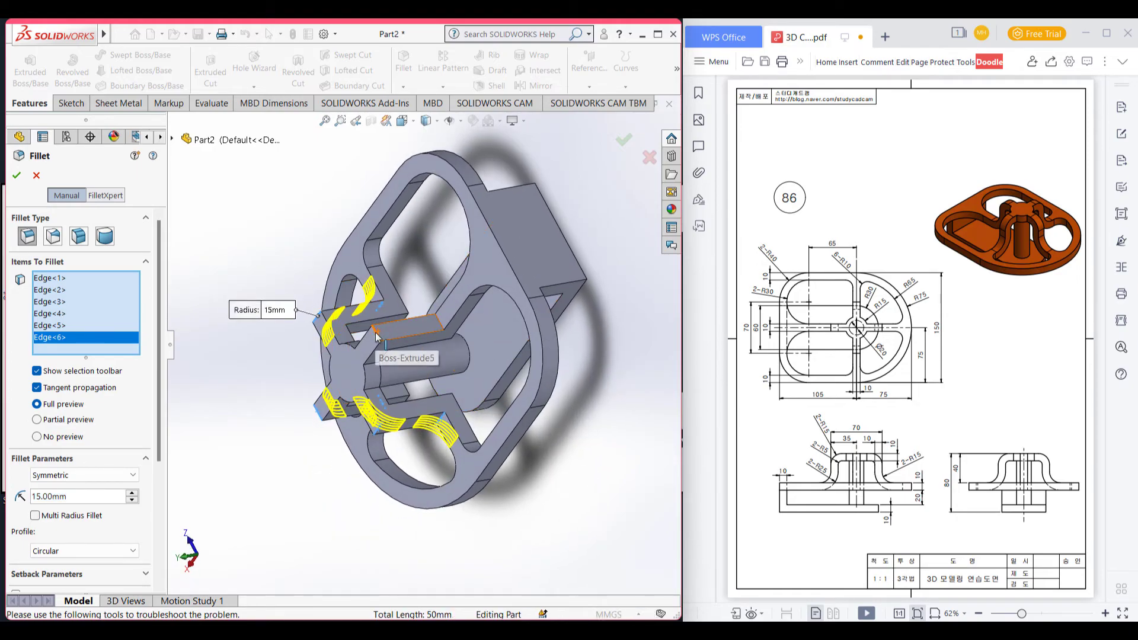
pyautogui.click(437, 329)
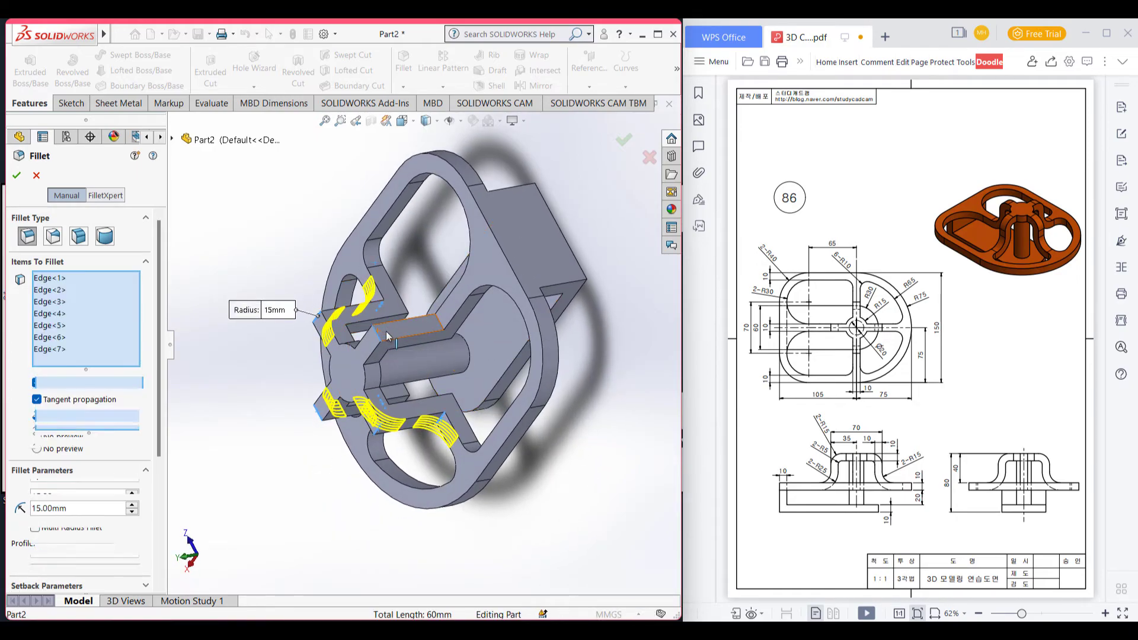
pyautogui.click(441, 325)
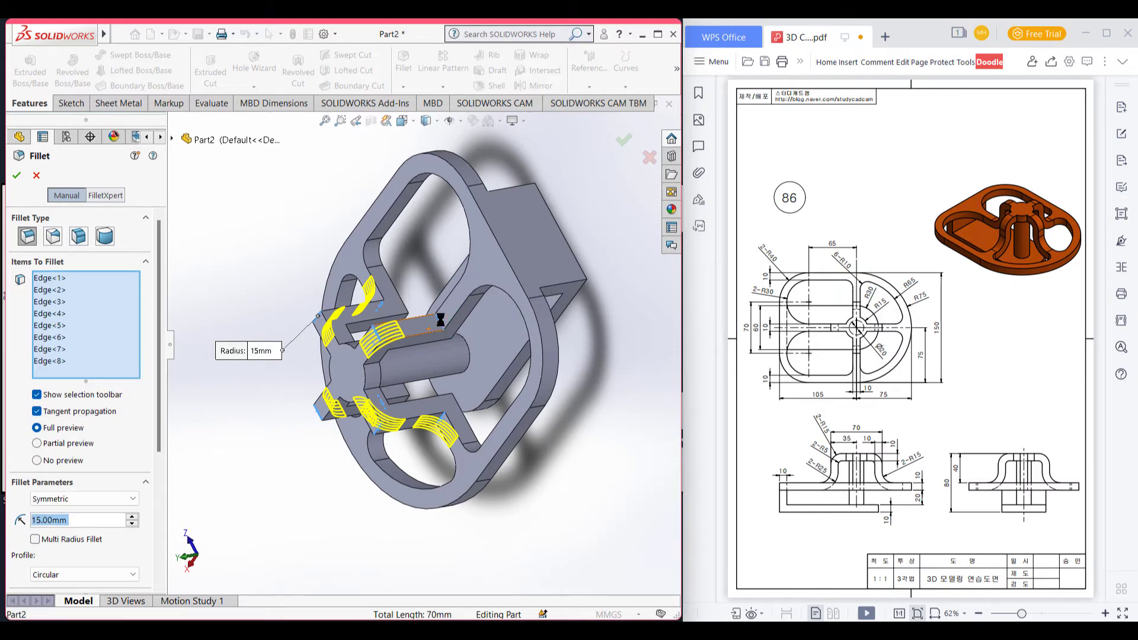
pyautogui.click(16, 173)
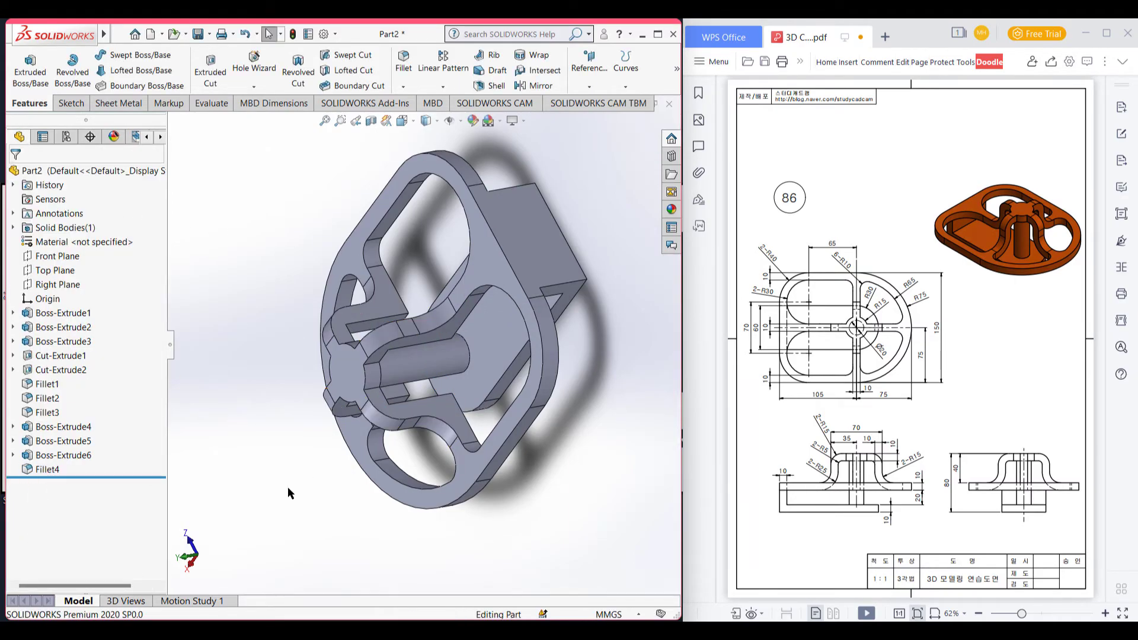
pyautogui.hotkey('ctrl', '7')
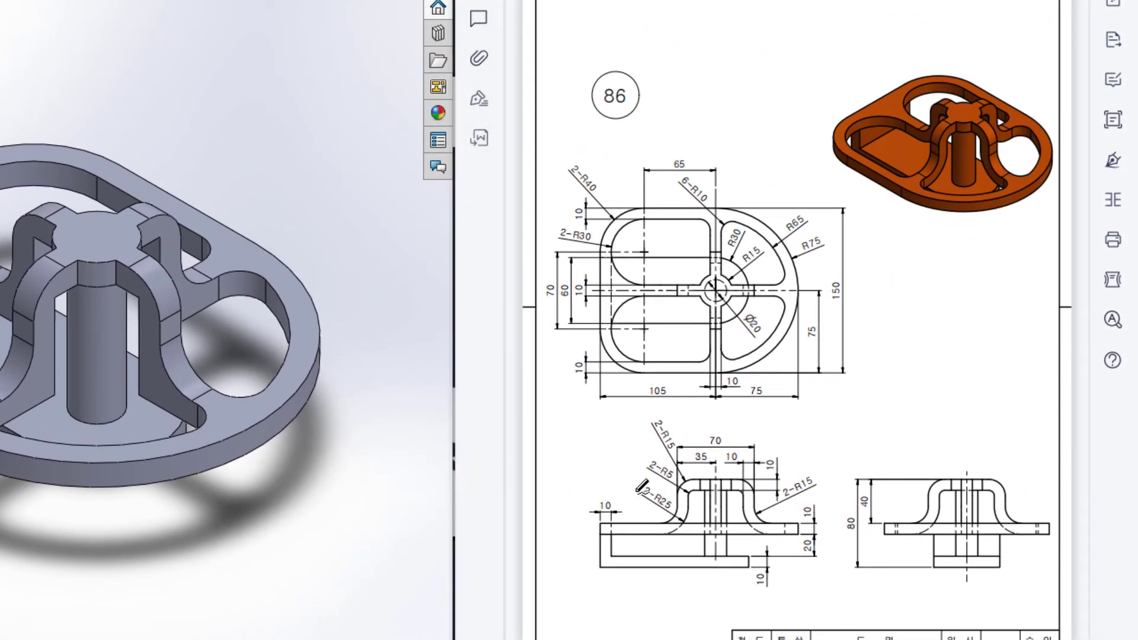
# - Draw a red circle around the 2-R25 dimension on the front section view
pyautogui.moveTo(668, 488)
pyautogui.mouseDown()
pyautogui.moveTo(683, 495)
pyautogui.moveTo(676, 517)
pyautogui.mouseUp()
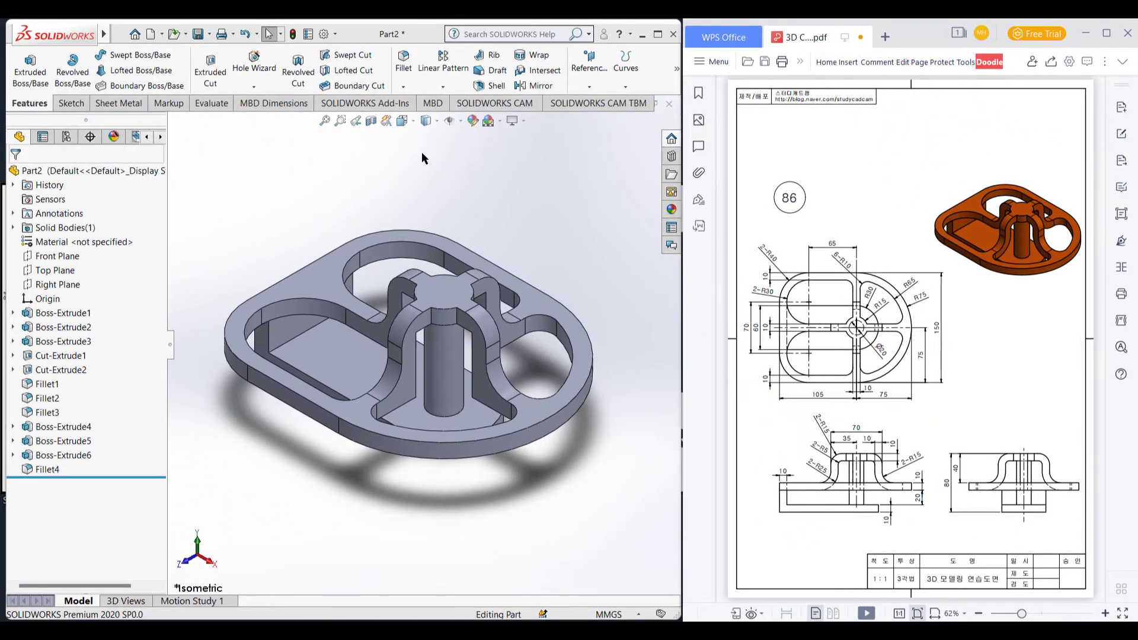
# - Start a 25 mm fillet and pick the first rib-to-base edge
pyautogui.click(406, 70)
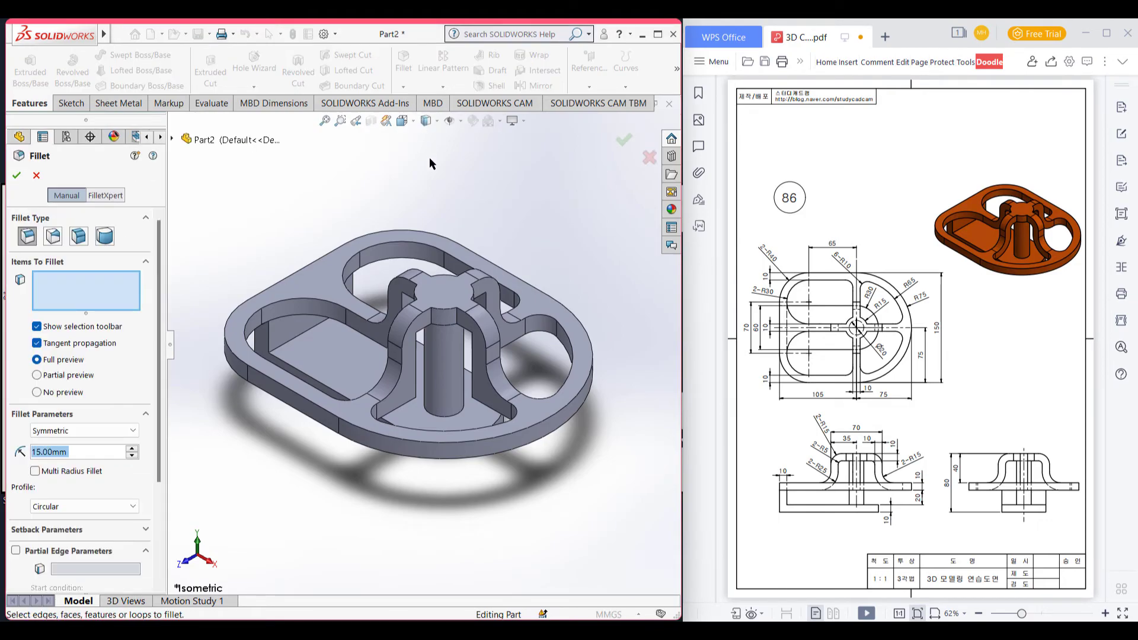
pyautogui.write('25')
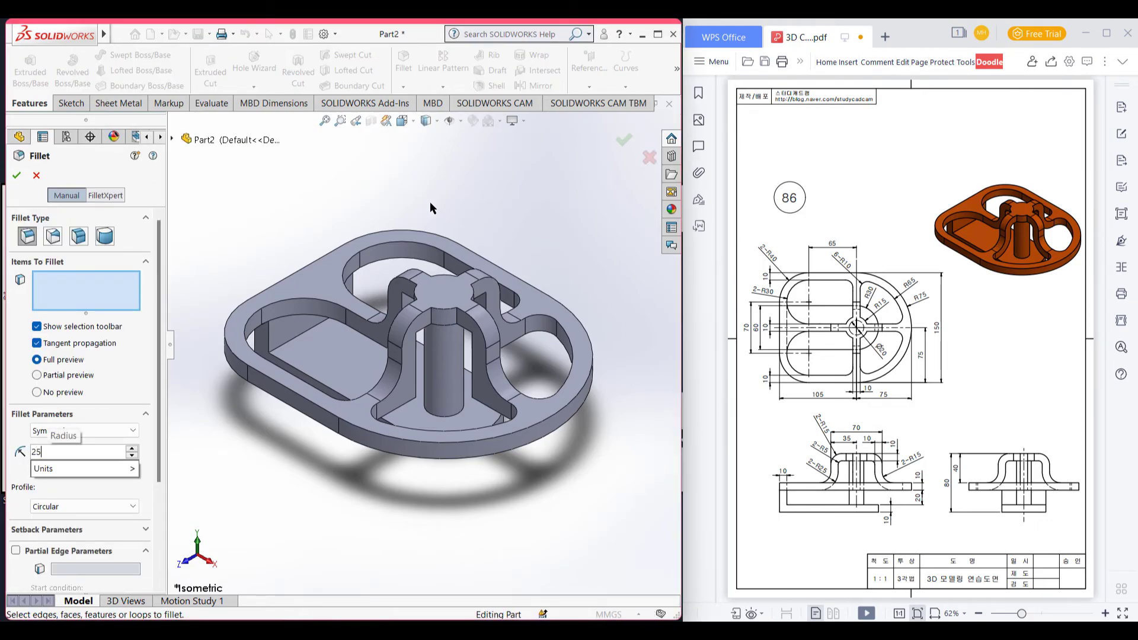
pyautogui.press('Return')
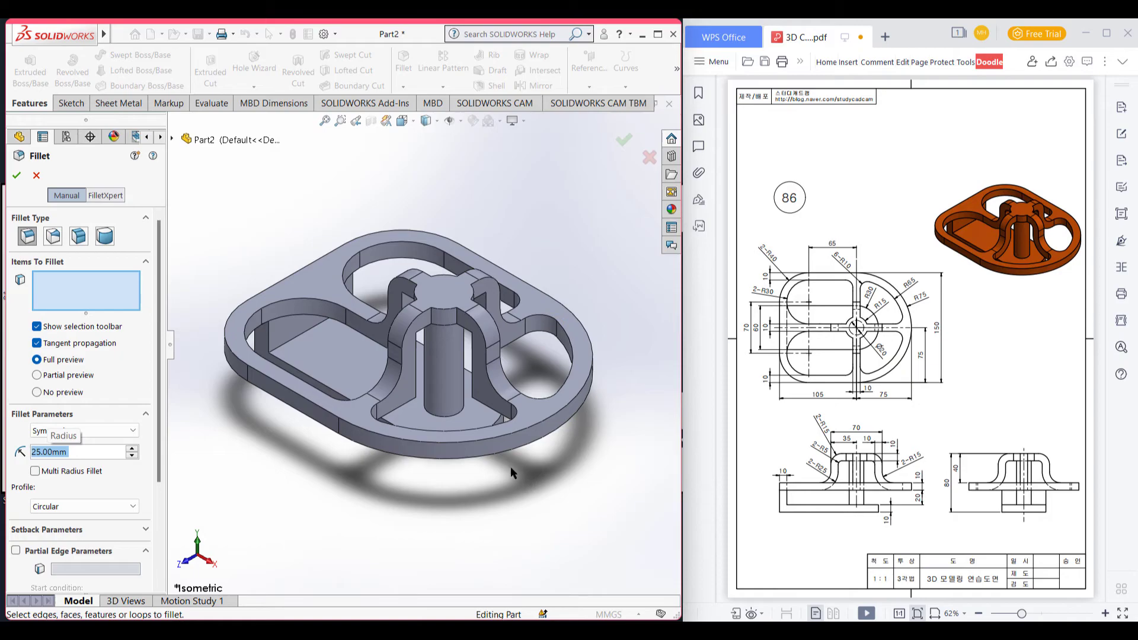
pyautogui.moveTo(510, 467); pyautogui.dragTo(432, 478, button='middle')
pyautogui.scroll(-5, 368, 380)
pyautogui.moveTo(368, 381); pyautogui.dragTo(492, 412, button='middle')
pyautogui.click(447, 421)
# - Add the other three rib-to-base edges and apply the 25 mm fillet
pyautogui.click(488, 370)
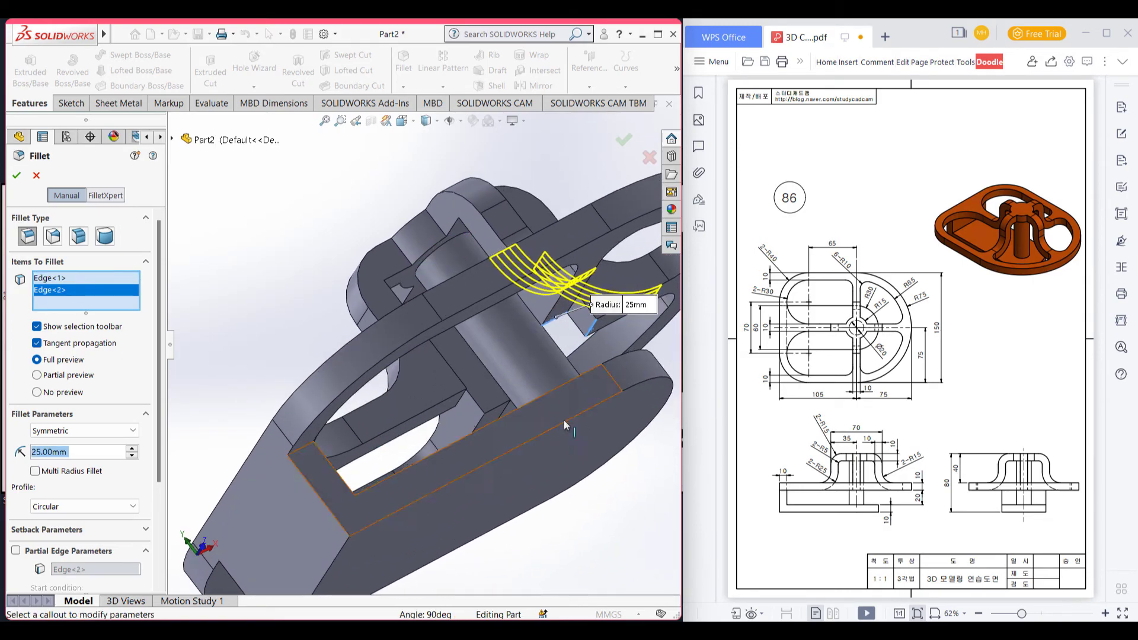
pyautogui.click(498, 409)
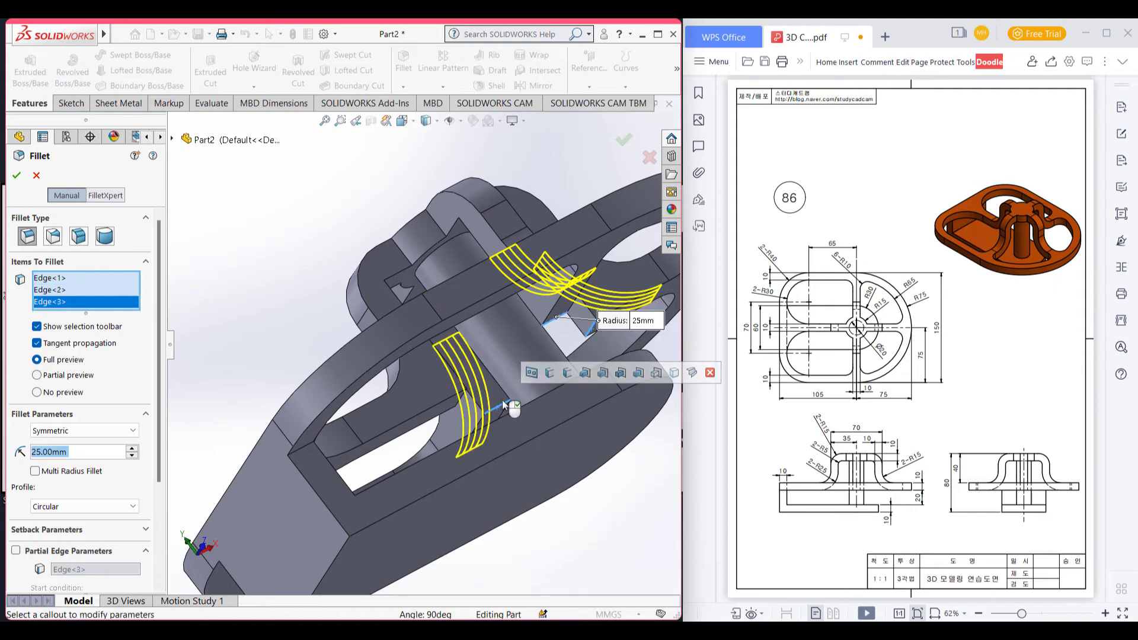
pyautogui.moveTo(497, 409); pyautogui.dragTo(390, 433, button='middle')
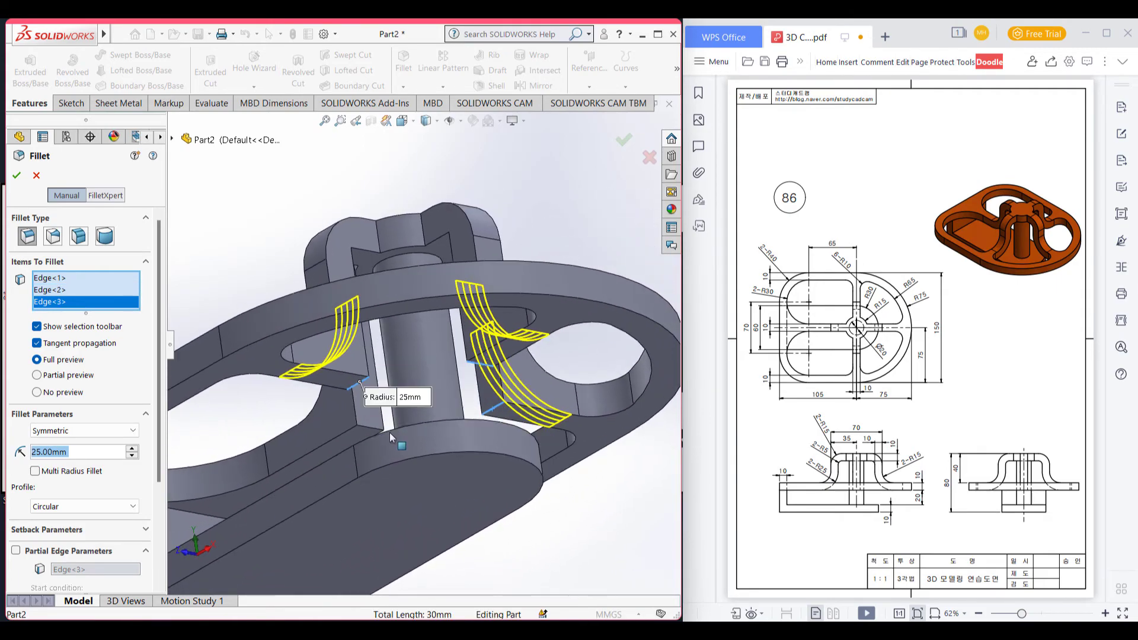
pyautogui.click(371, 433)
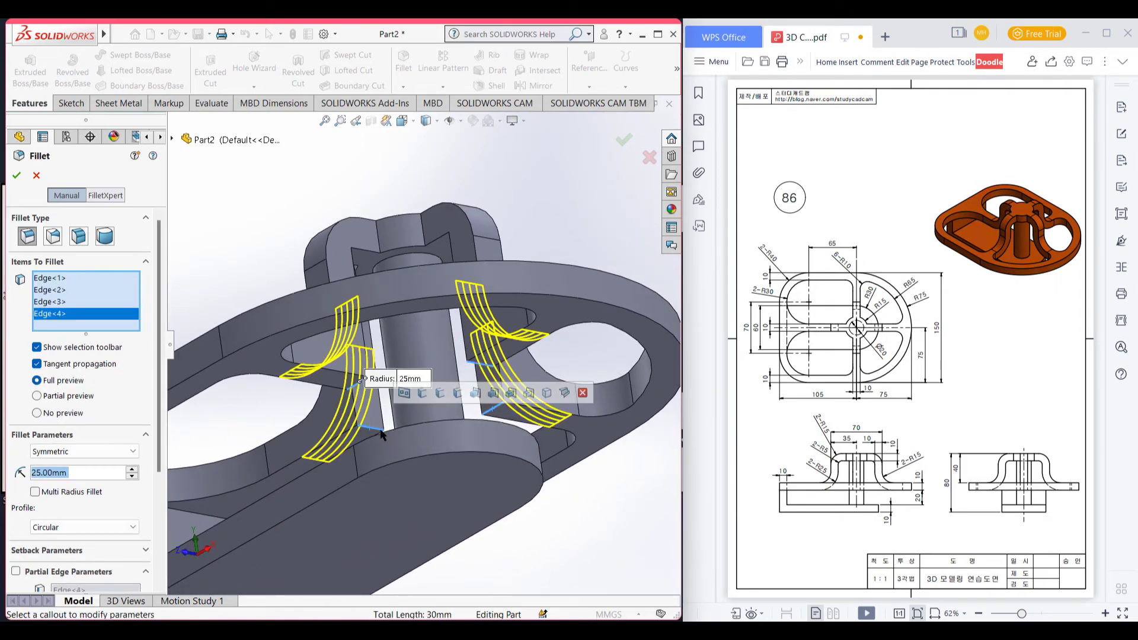
pyautogui.scroll(4, 415, 450)
pyautogui.moveTo(454, 454); pyautogui.dragTo(244, 221, button='middle')
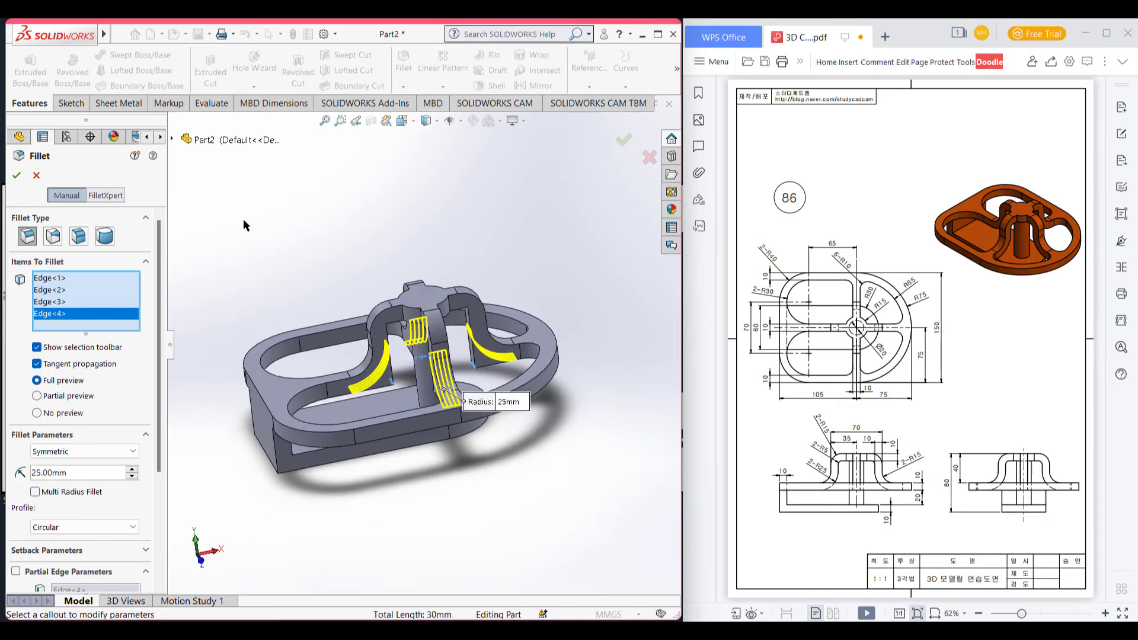
pyautogui.click(17, 176)
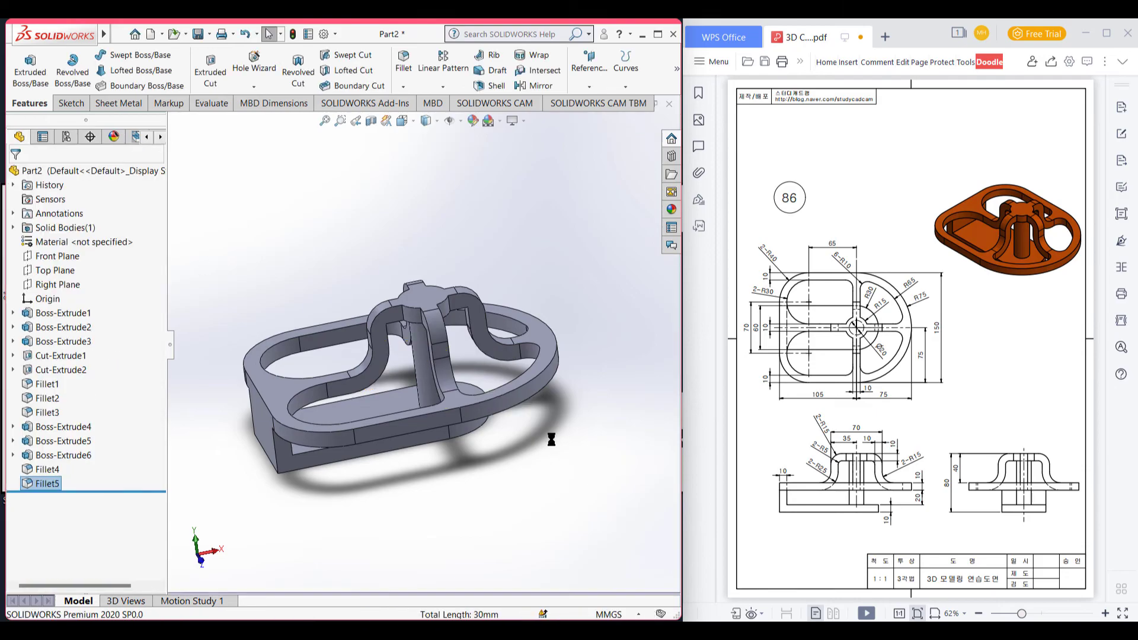
pyautogui.hotkey('ctrl', '7')
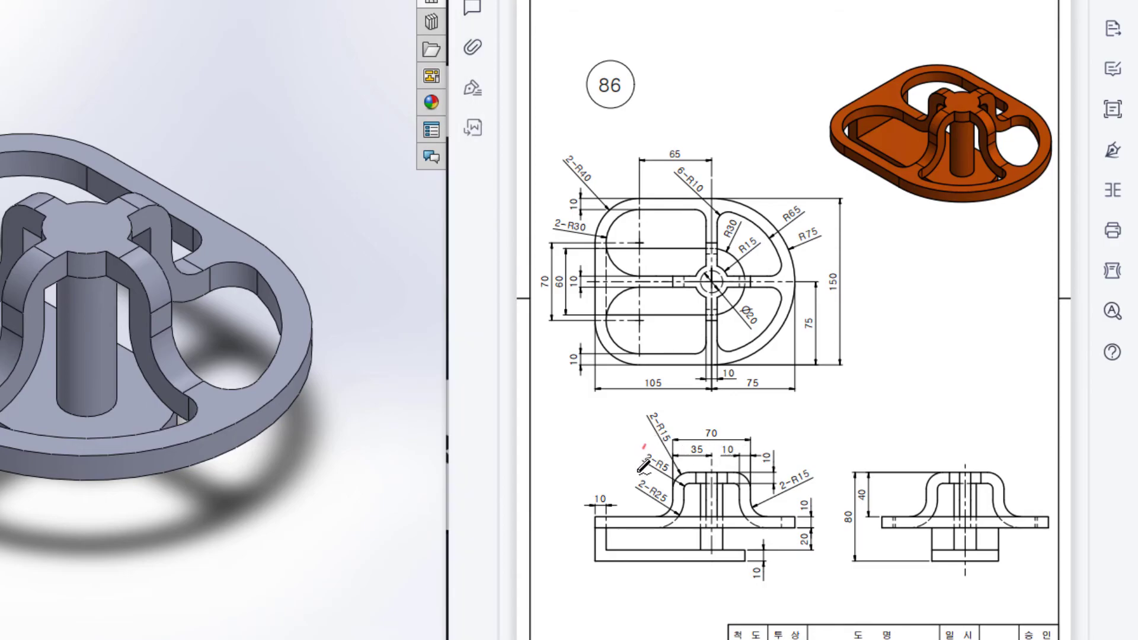
pyautogui.moveTo(645, 445); pyautogui.dragTo(675, 468)
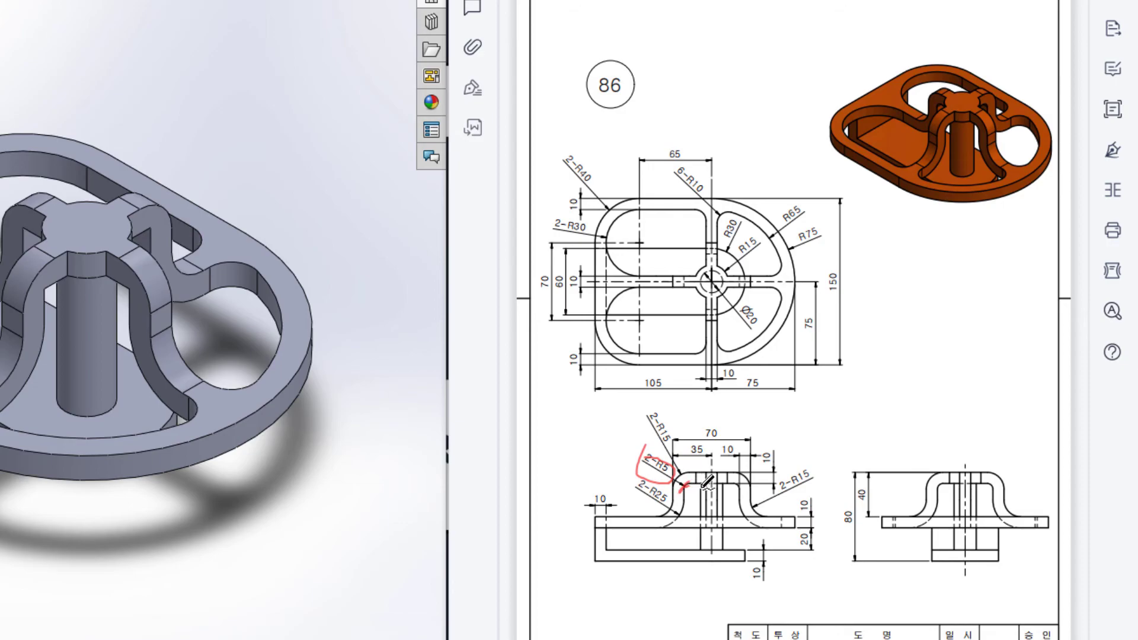
pyautogui.hotkey('ctrl', 'z')
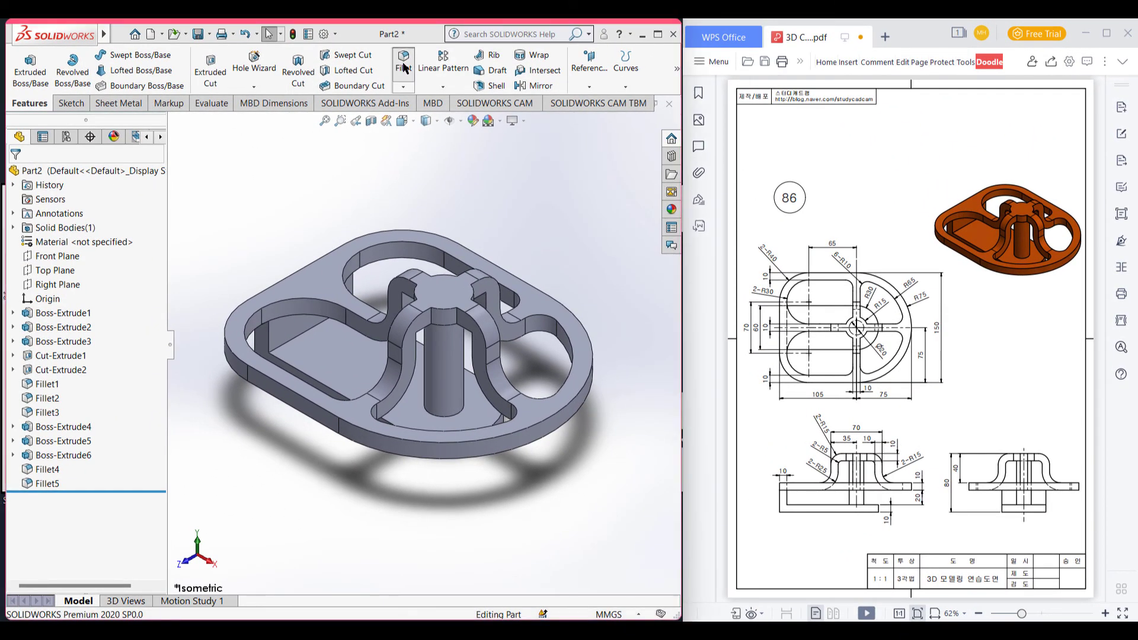
# - Start a 5 mm fillet and pick the first small rib edge near the boss
pyautogui.click(404, 67)
pyautogui.write('5')
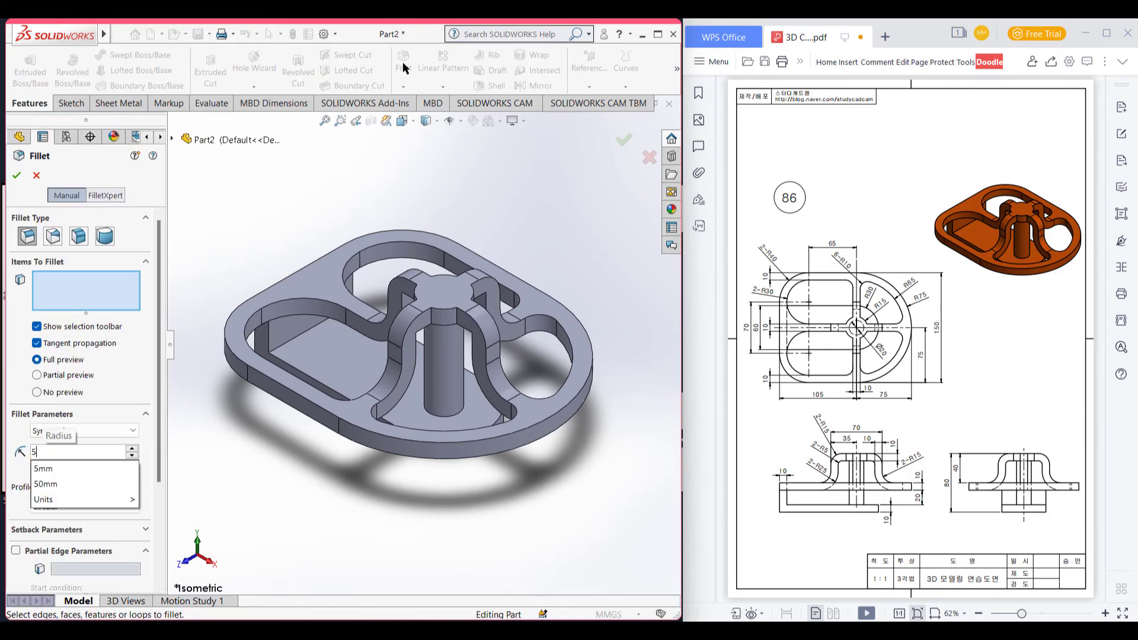
pyautogui.press('Return')
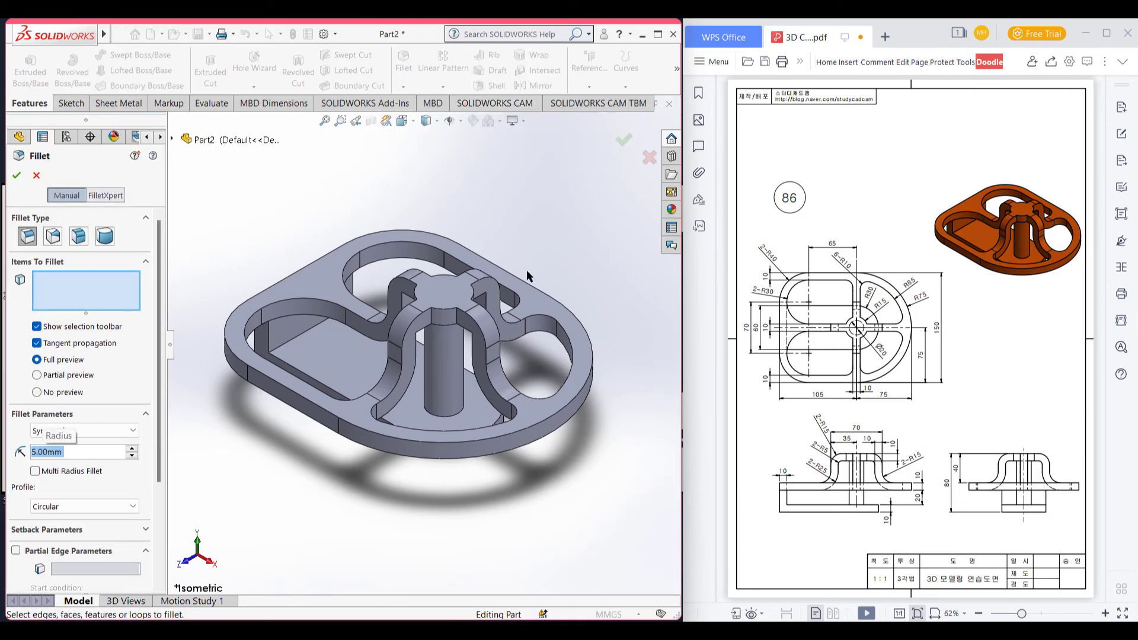
pyautogui.moveTo(551, 234); pyautogui.dragTo(437, 126, button='middle')
pyautogui.scroll(-5, 363, 415)
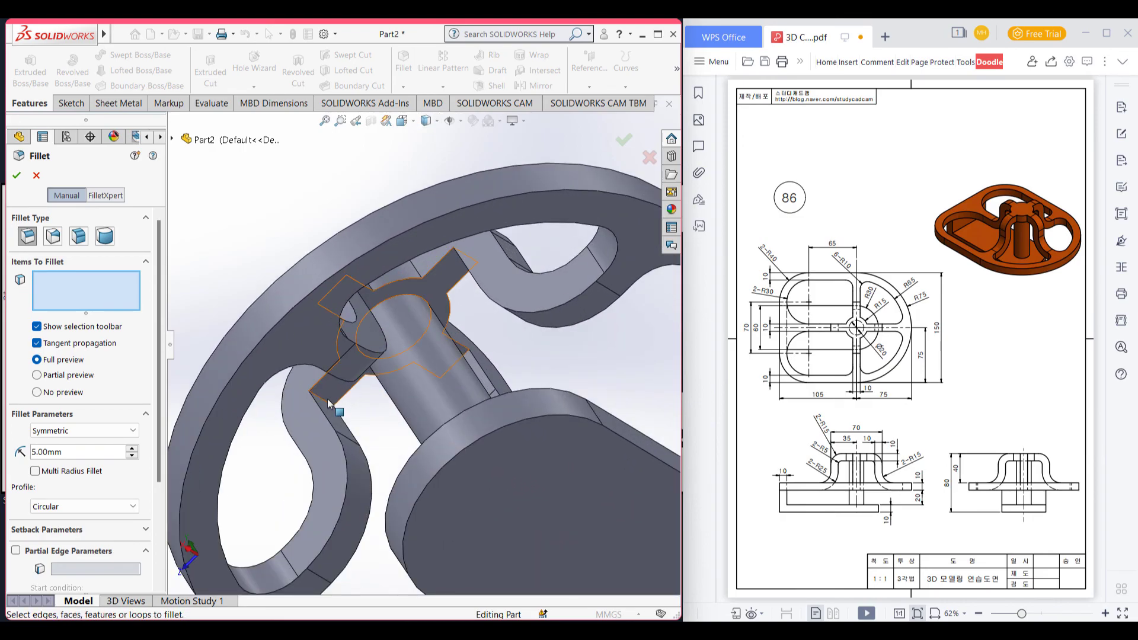
pyautogui.click(327, 406)
# - Add three more small rib edges, apply the 5 mm fillet, and view in isometric
pyautogui.moveTo(327, 406); pyautogui.dragTo(596, 343, button='middle')
pyautogui.click(421, 336)
pyautogui.click(514, 324)
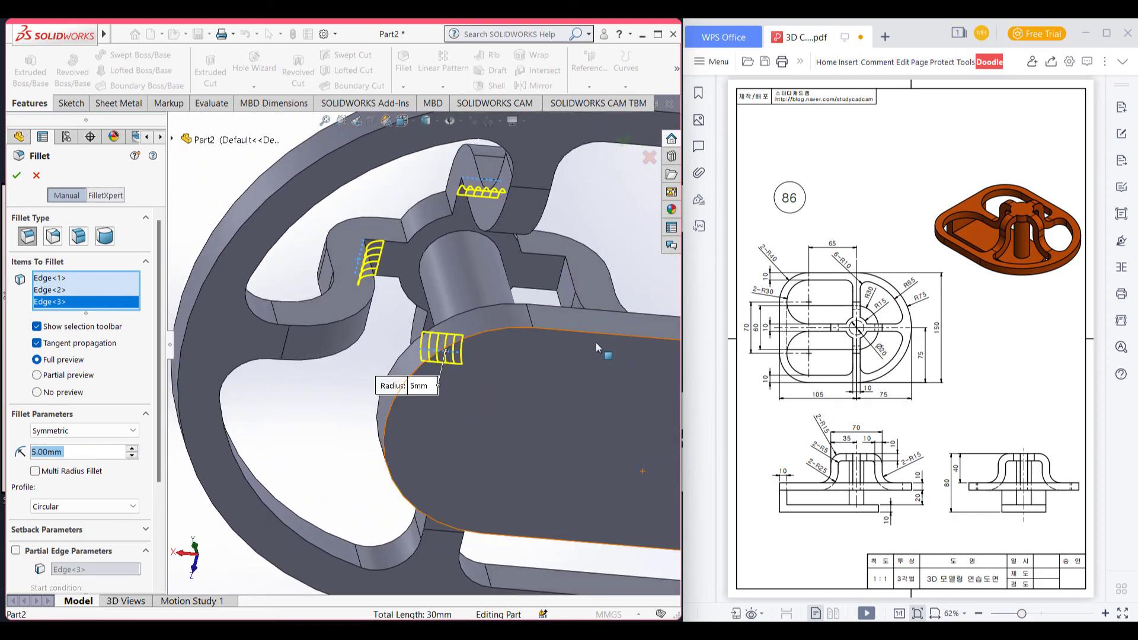
pyautogui.click(562, 271)
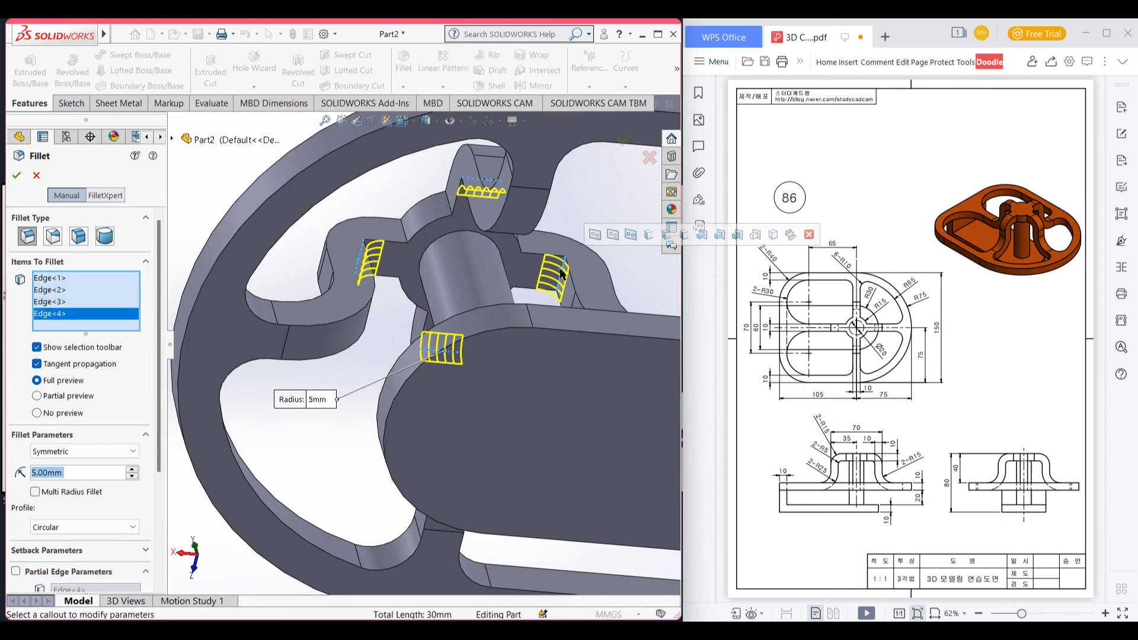
pyautogui.click(17, 176)
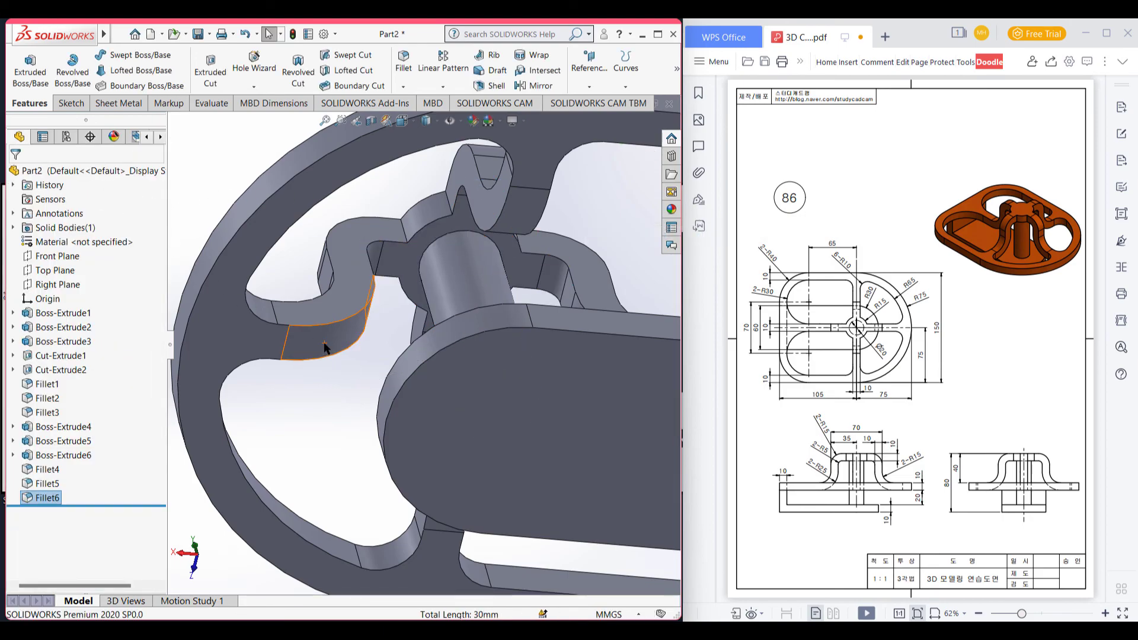
pyautogui.hotkey('ctrl', '7')
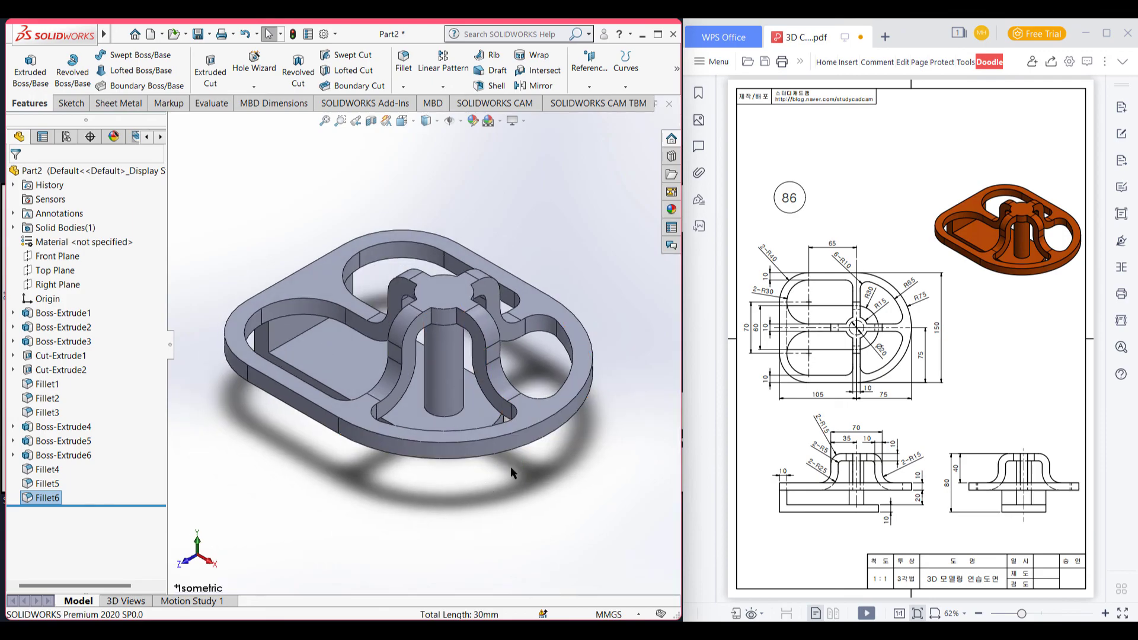
pyautogui.click(539, 493)
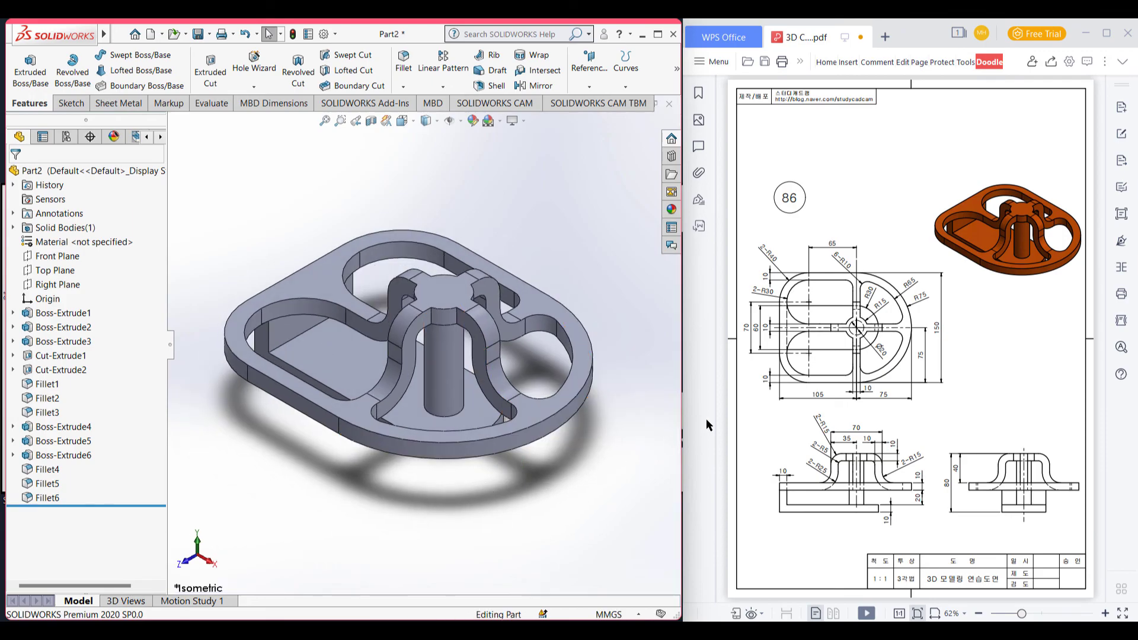